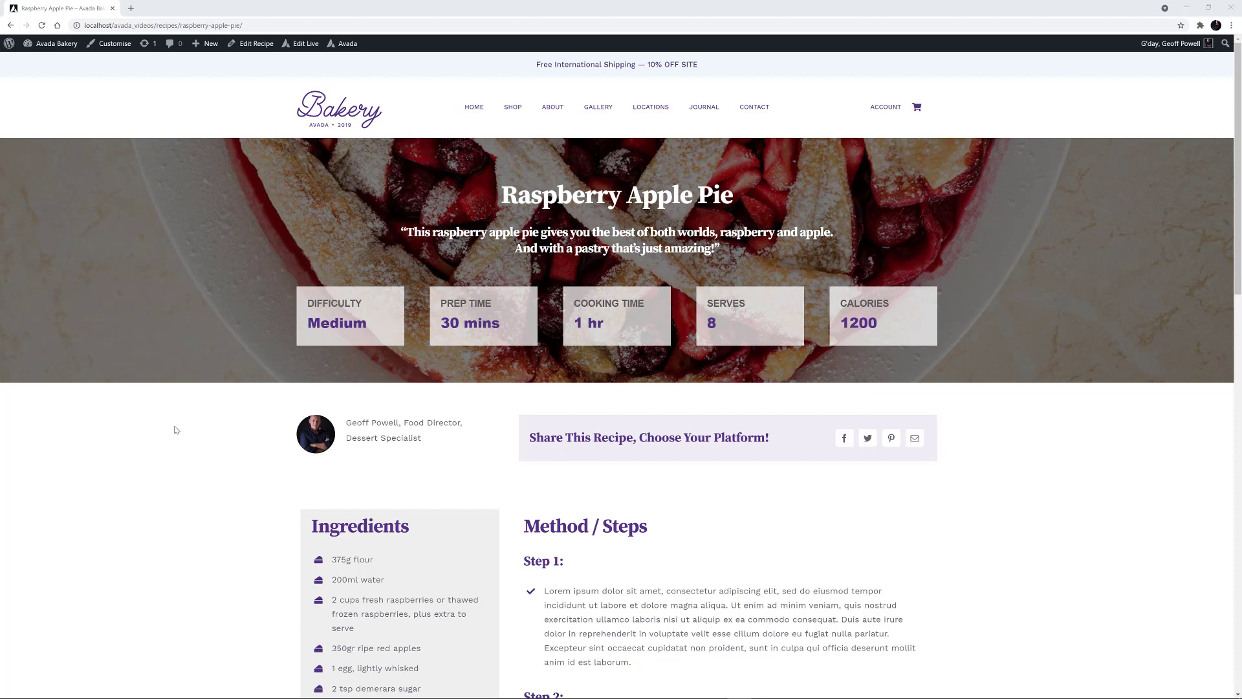
# Step: Look through the Raspberry Apple Pie recipe page, including its ingredients, method steps, image gallery and footer
pyautogui.scroll(-7, 175, 430)
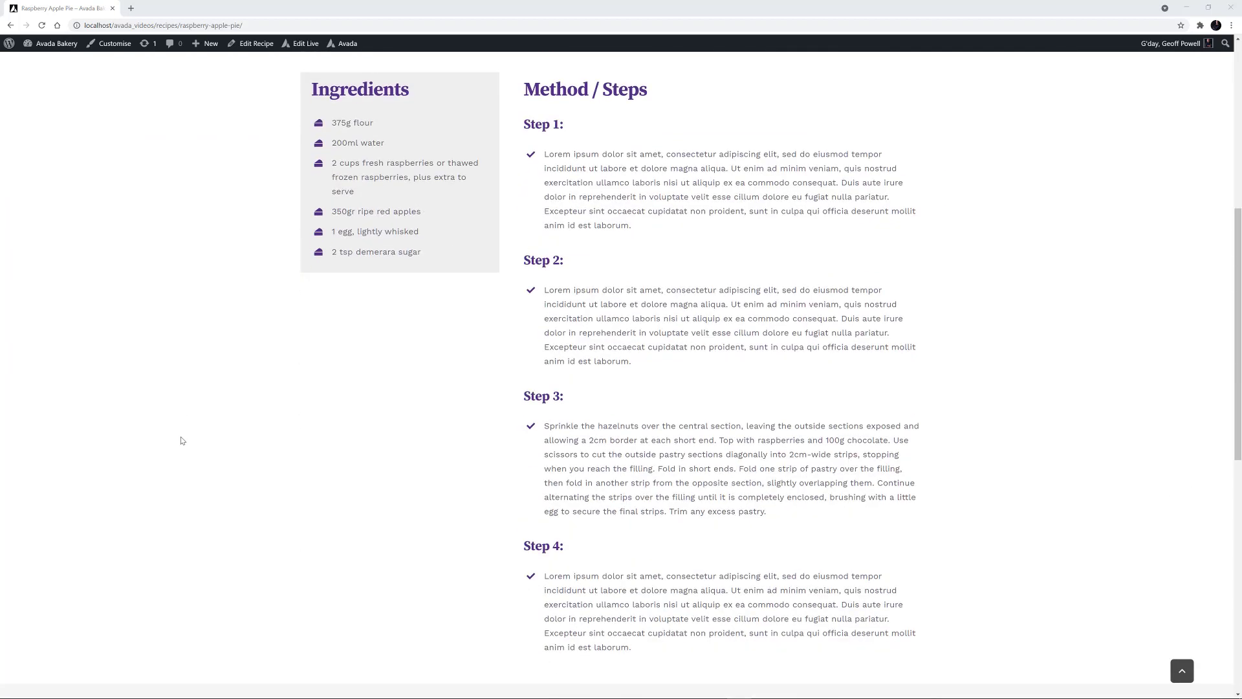
pyautogui.scroll(-8, 182, 441)
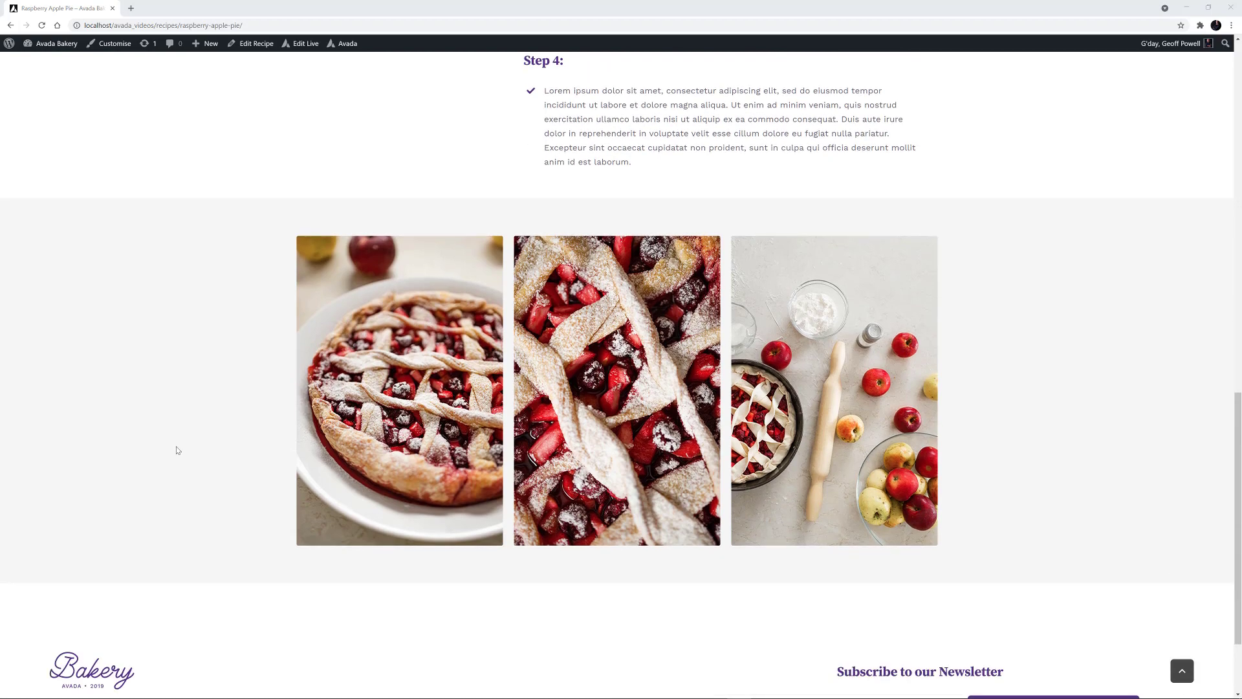
pyautogui.scroll(-2, 177, 449)
pyautogui.scroll(5, 177, 450)
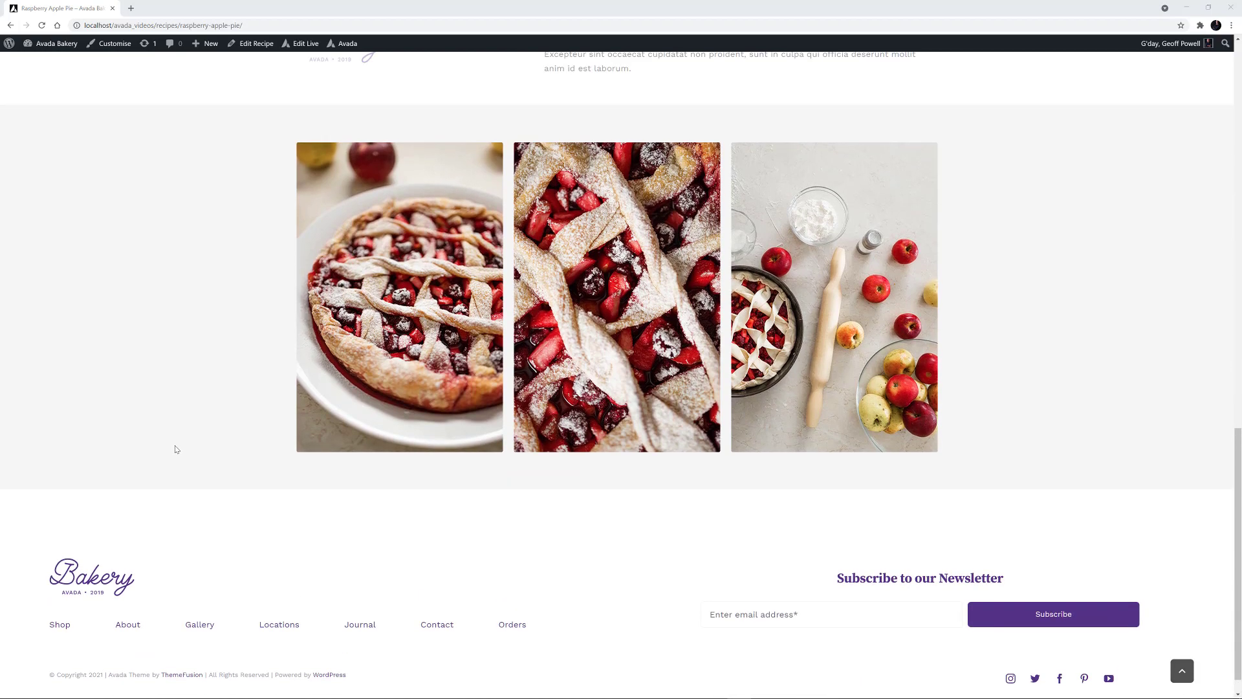
pyautogui.scroll(9, 177, 450)
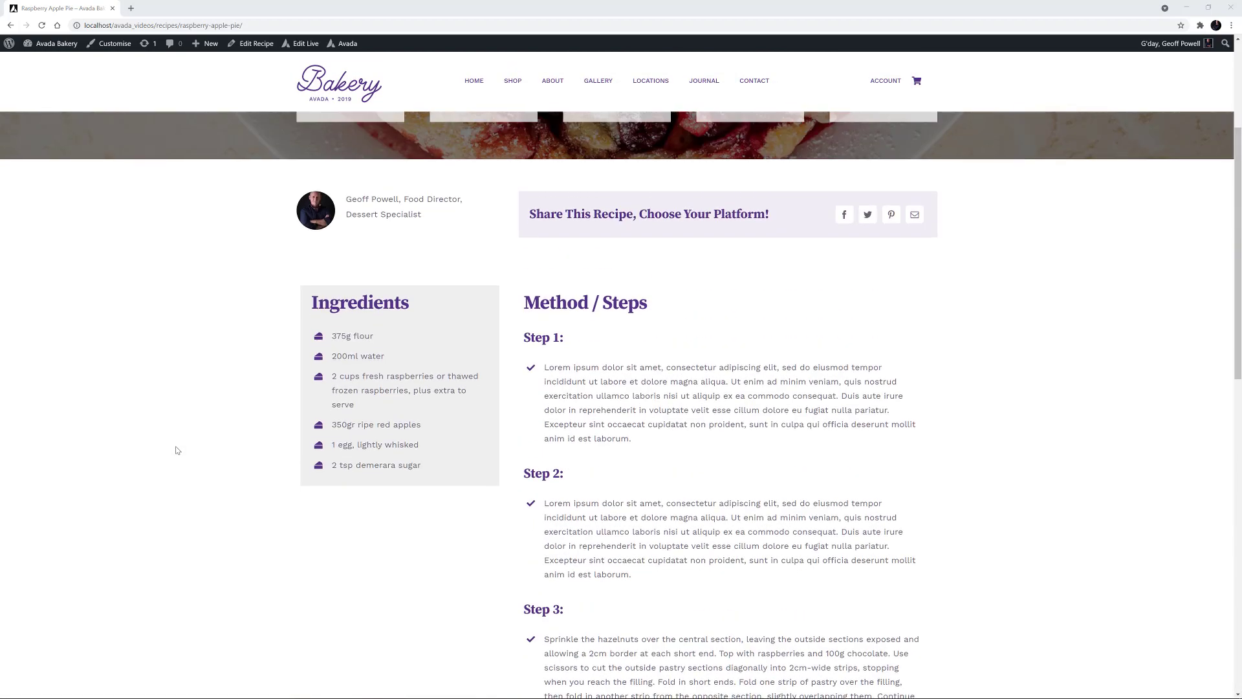
pyautogui.scroll(3, 177, 449)
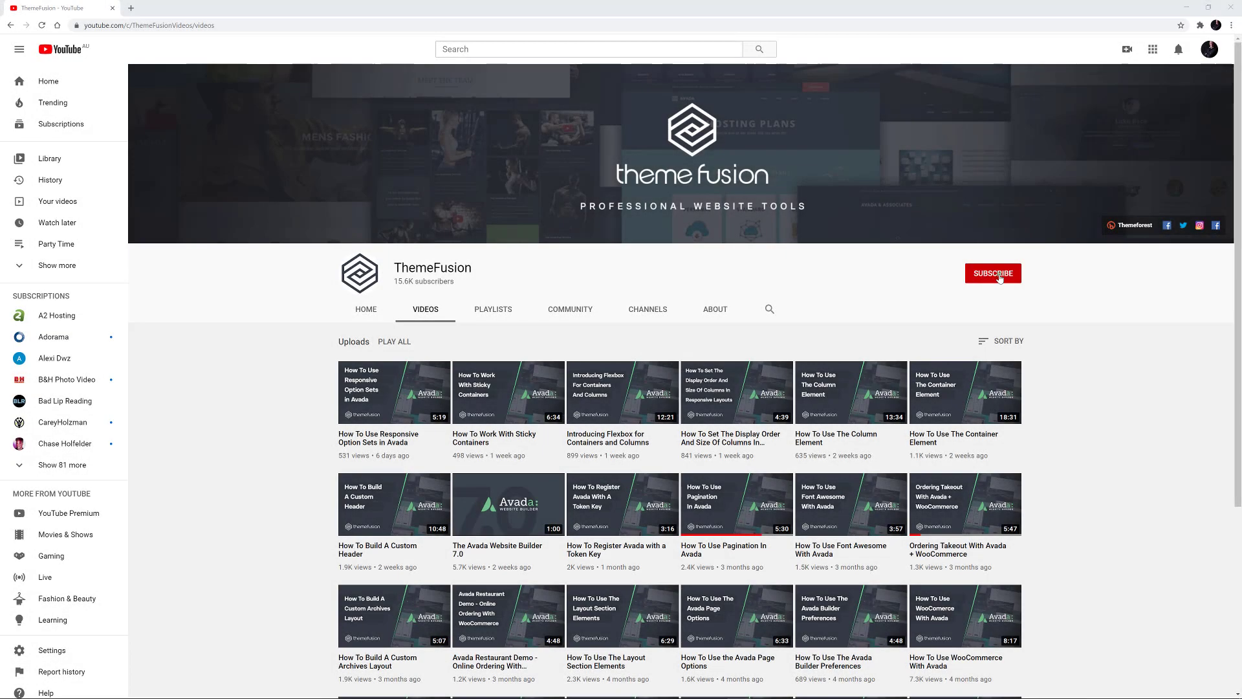
# Step: On YouTube, subscribe to the ThemeFusion channel and set its notifications to All
pyautogui.click(1000, 274)
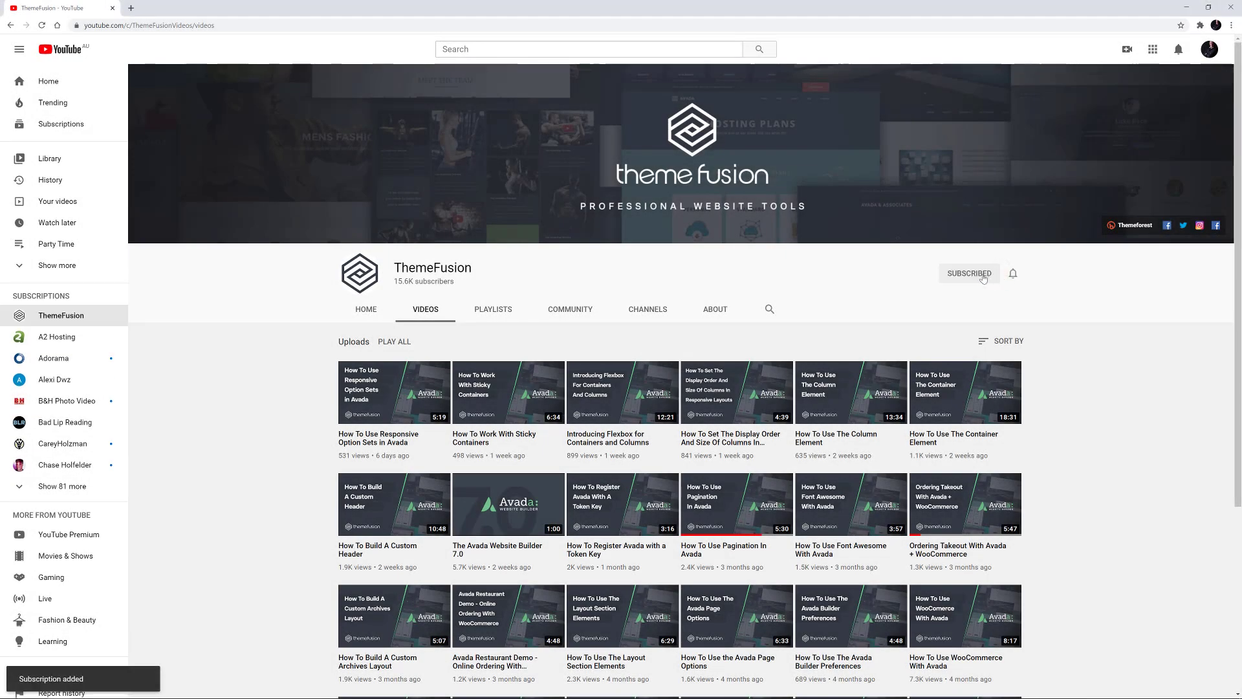
pyautogui.click(1013, 273)
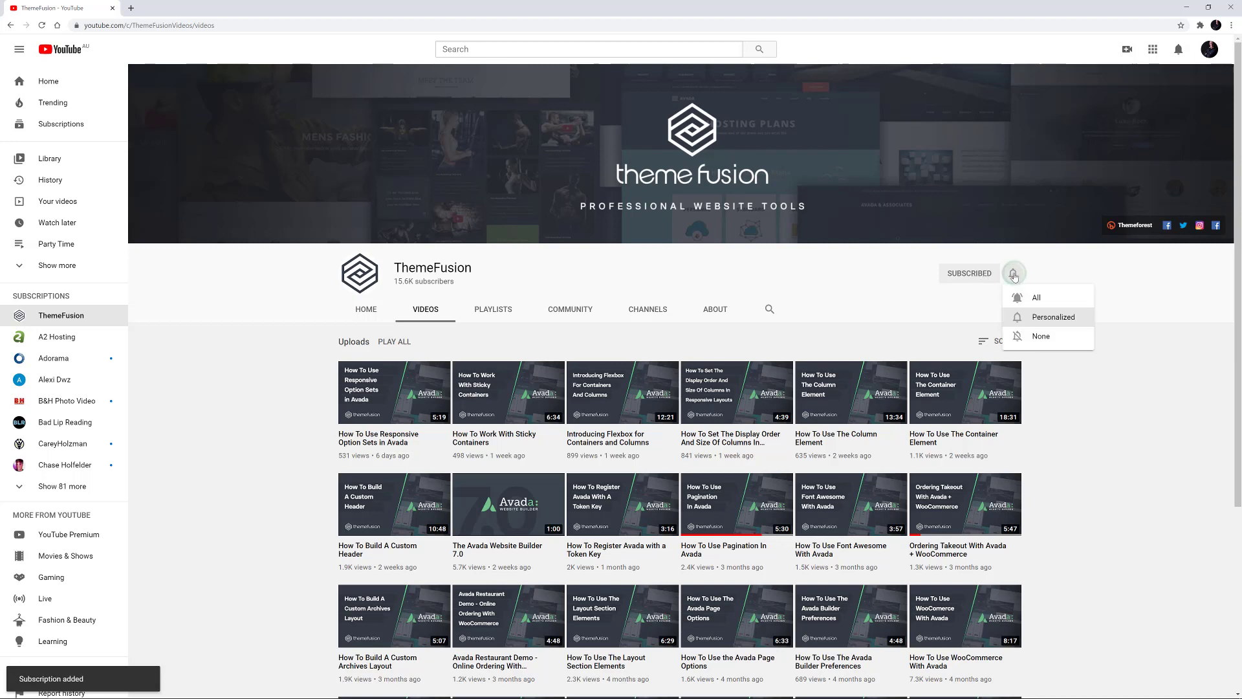
pyautogui.click(1020, 296)
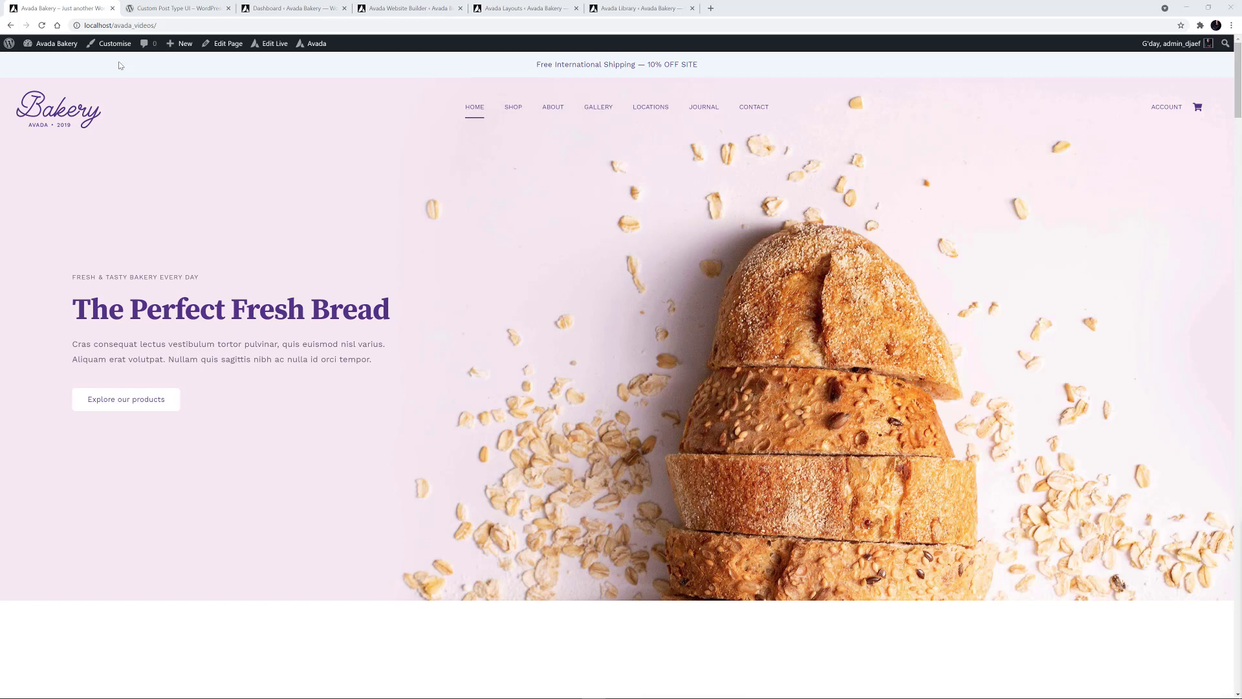
# Step: View the Custom Post Type UI plugin page, and open the form for adding post types in the WordPress dashboard
pyautogui.click(173, 7)
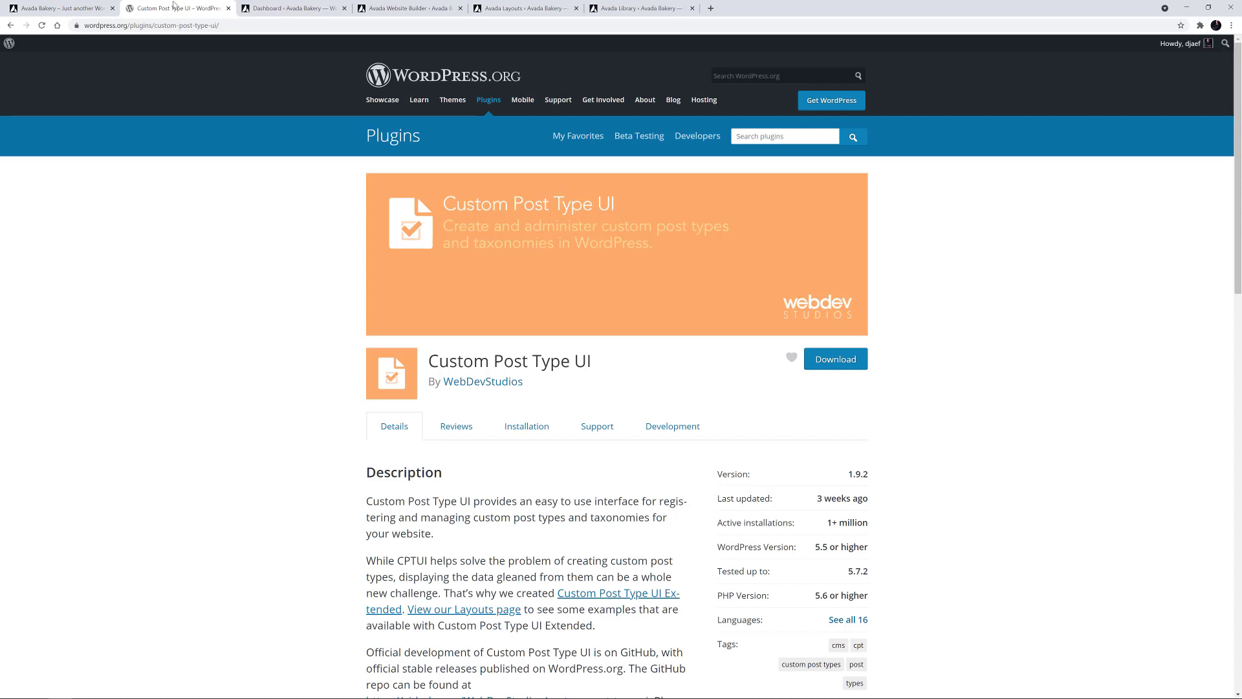
pyautogui.click(268, 10)
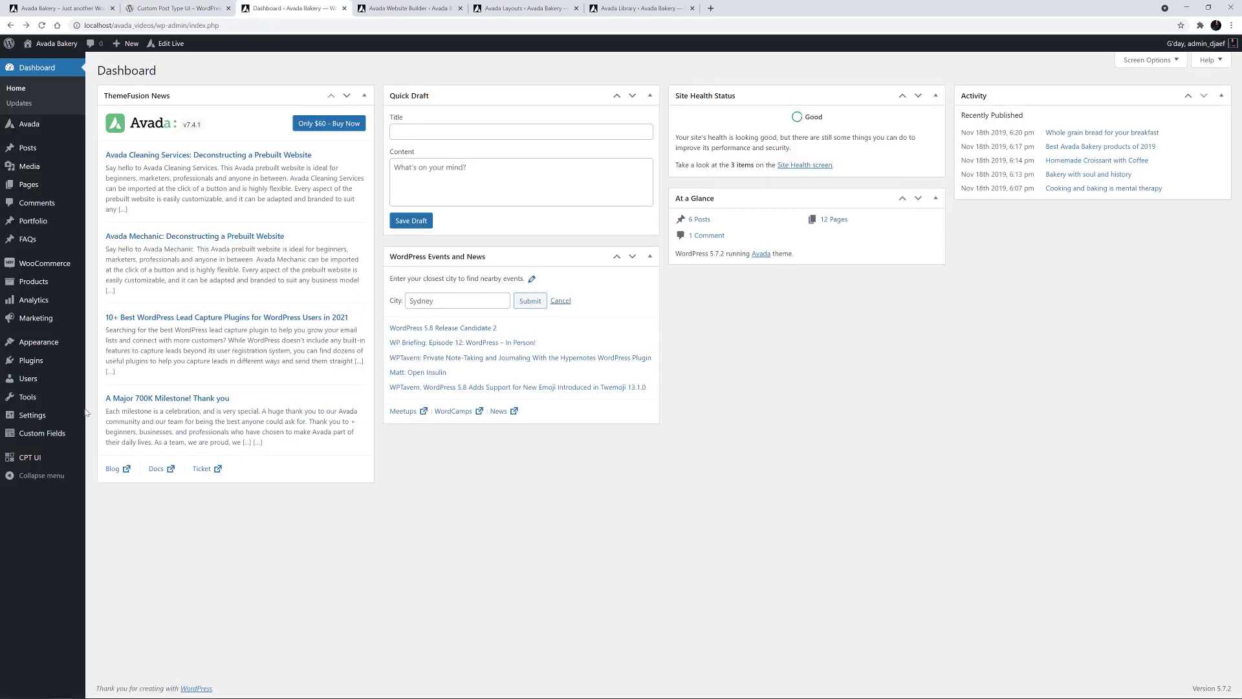
pyautogui.moveTo(38, 460)
pyautogui.click(123, 459)
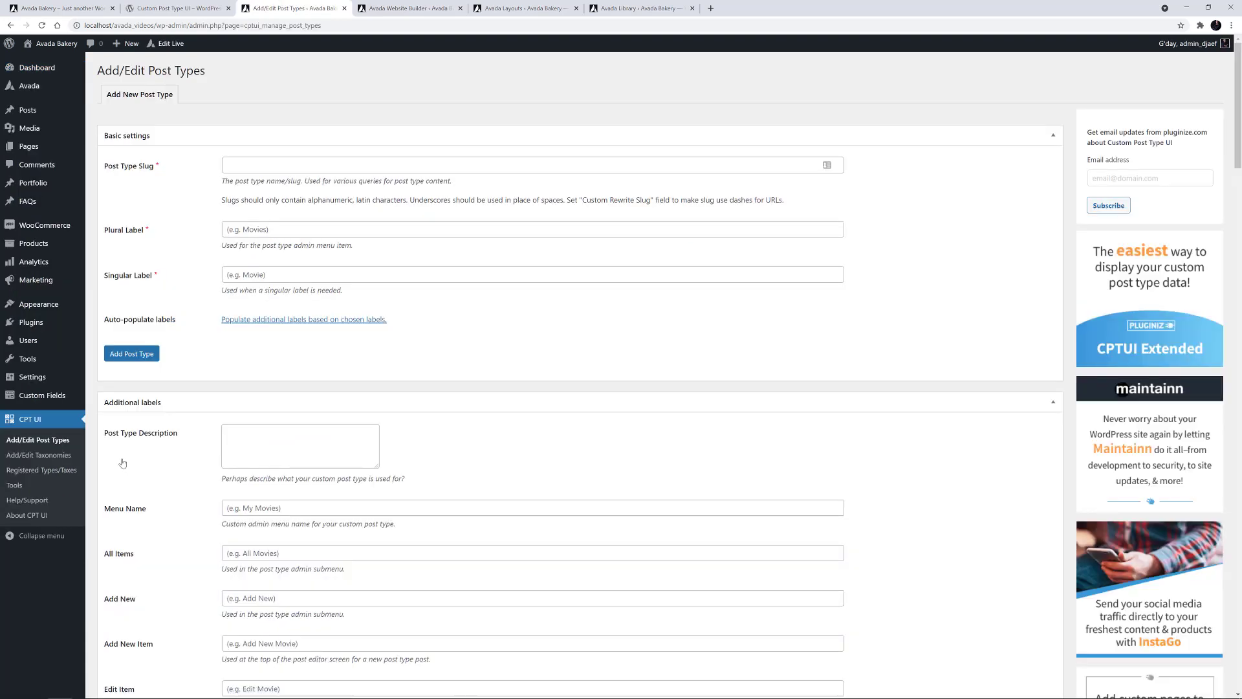
# Step: Give the new post type the slug recipes, plural label Recipes and singular label Recipe, and auto-populate the additional labels from them
pyautogui.click(234, 165)
pyautogui.write('recipes')
pyautogui.click(273, 229)
pyautogui.write('Recipes')
pyautogui.click(255, 275)
pyautogui.write('Recipe')
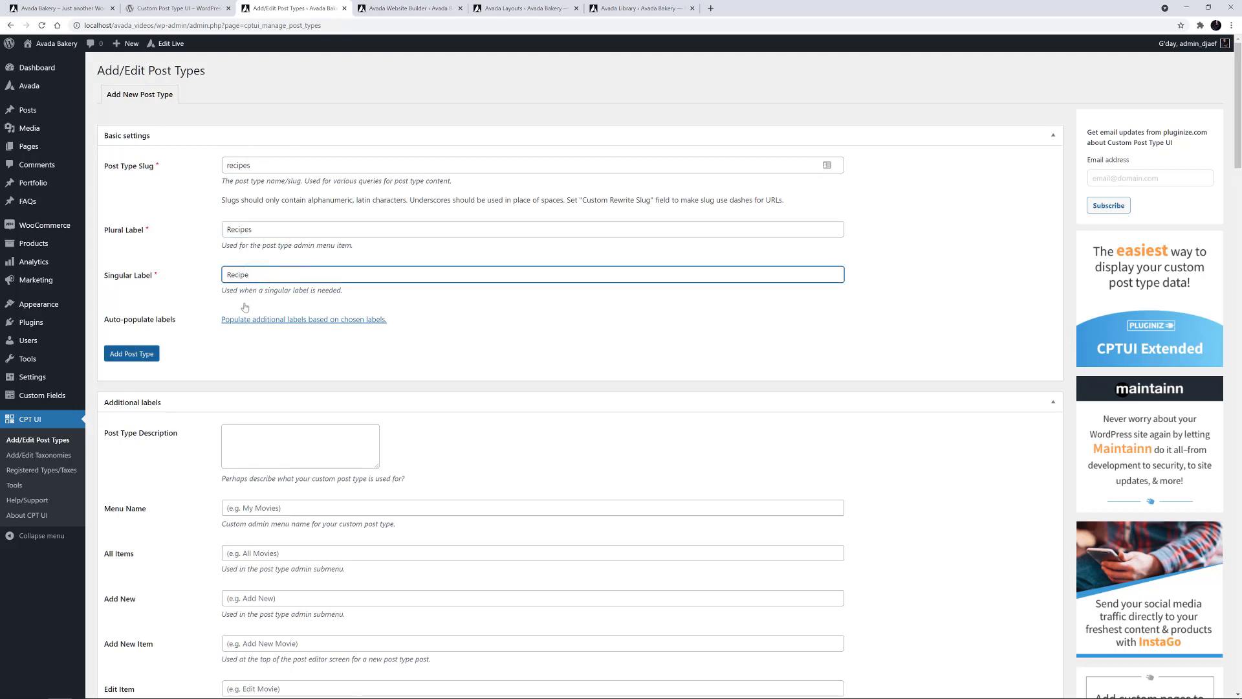
pyautogui.click(237, 323)
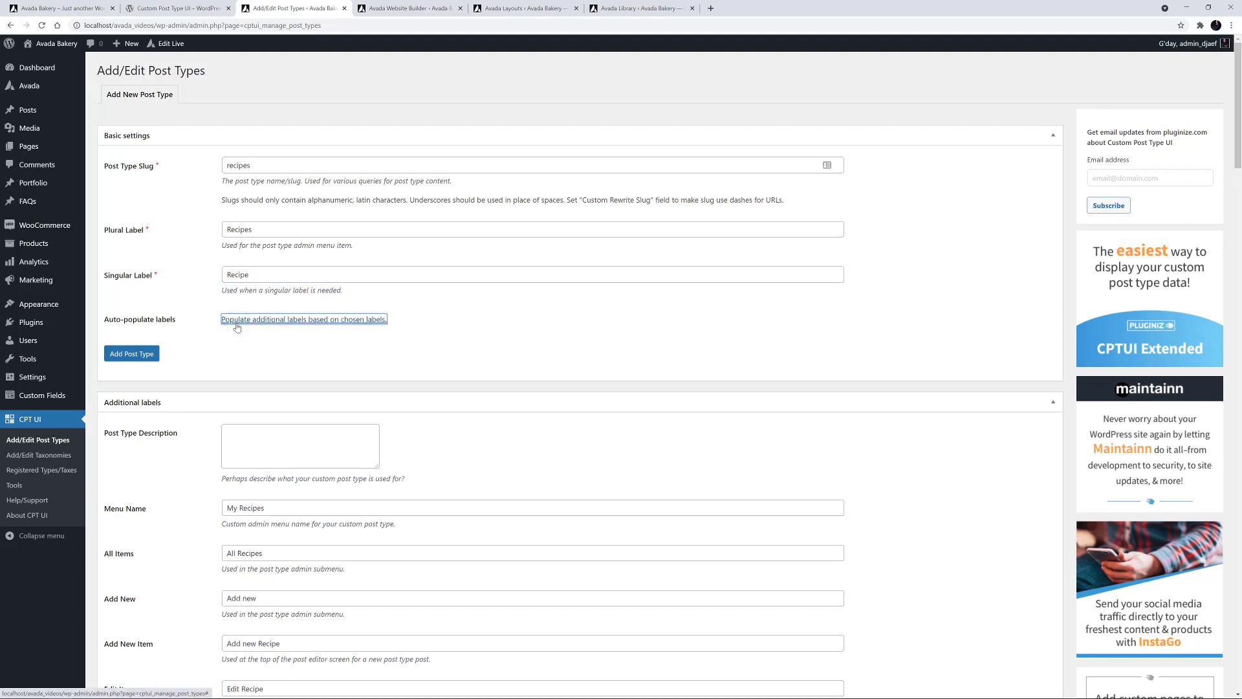
# Step: Enable the Tags (WP Core) taxonomy for the recipes post type and add the post type
pyautogui.scroll(-13, 238, 326)
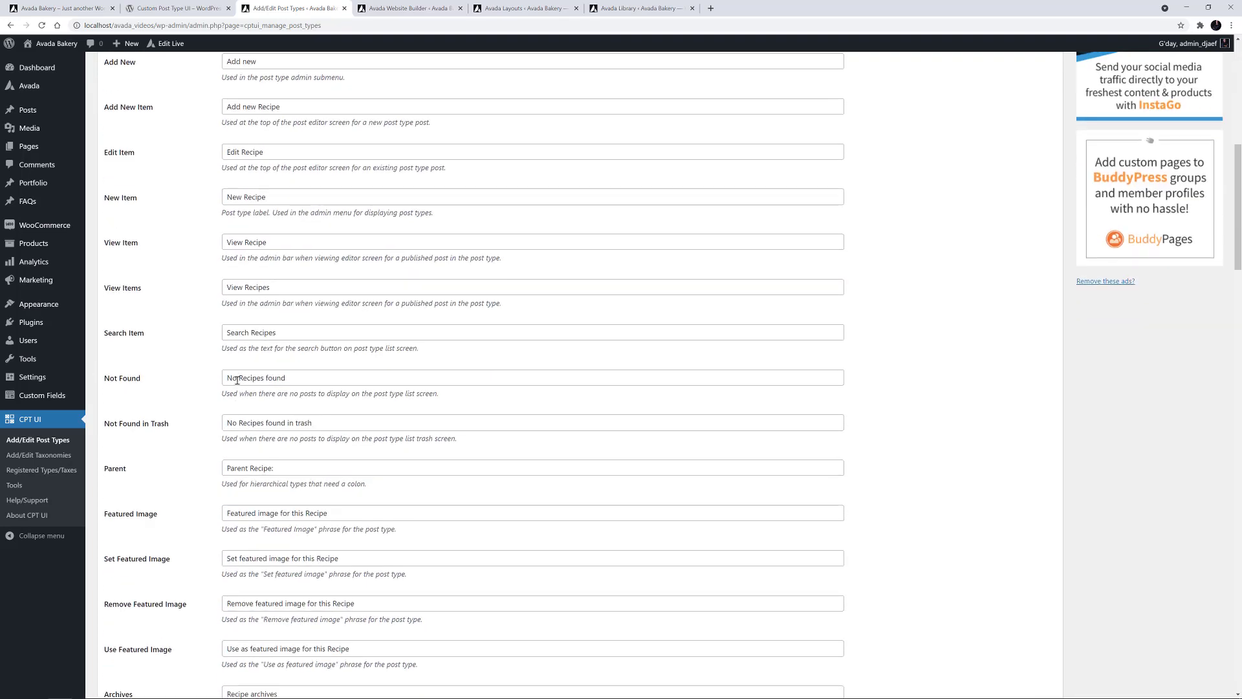
pyautogui.scroll(-15, 237, 378)
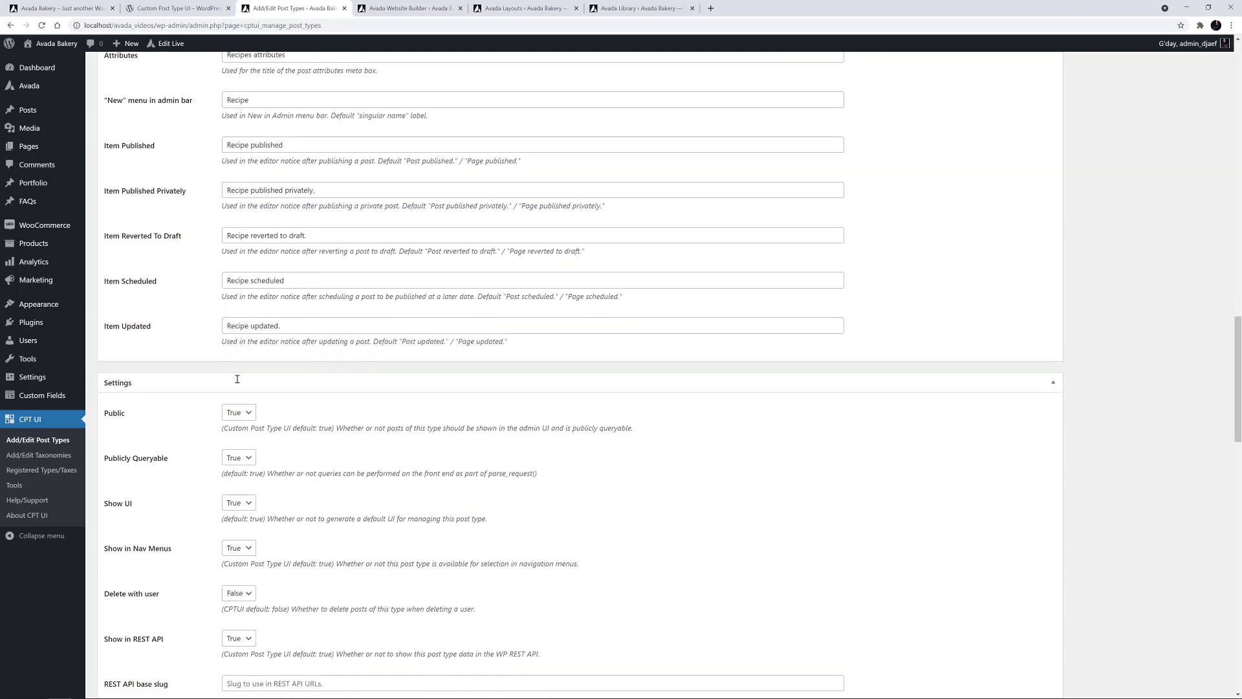
pyautogui.scroll(-14, 237, 379)
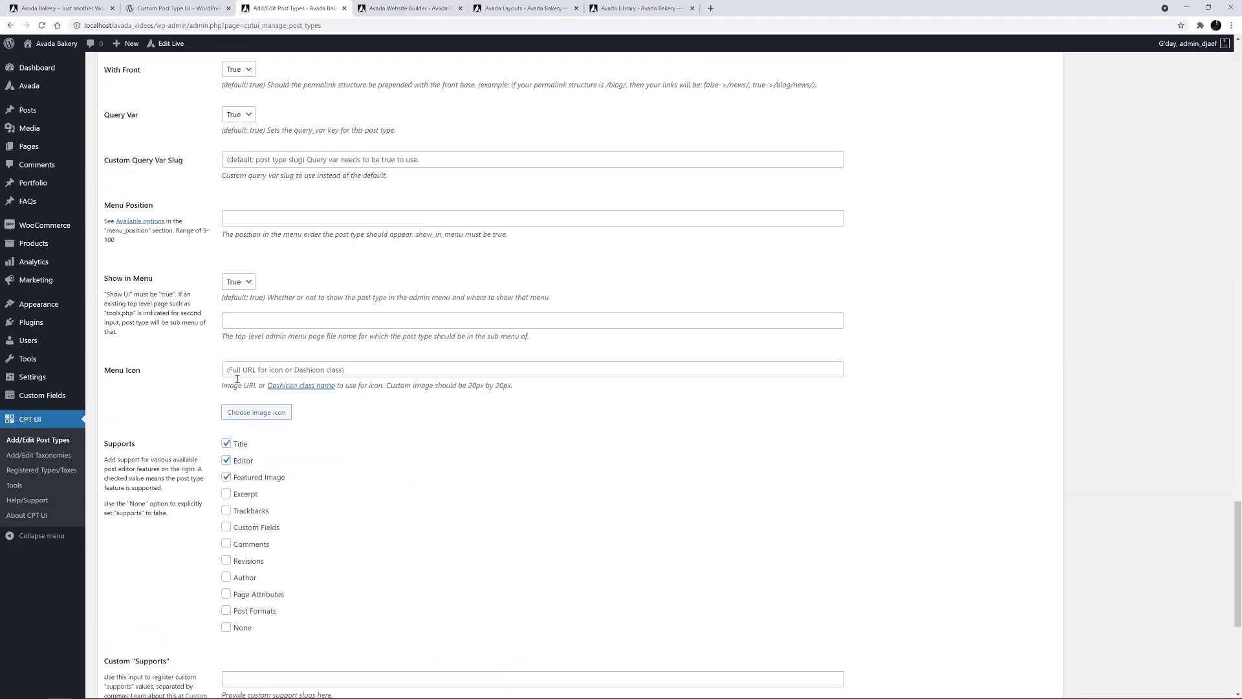
pyautogui.scroll(-2, 237, 382)
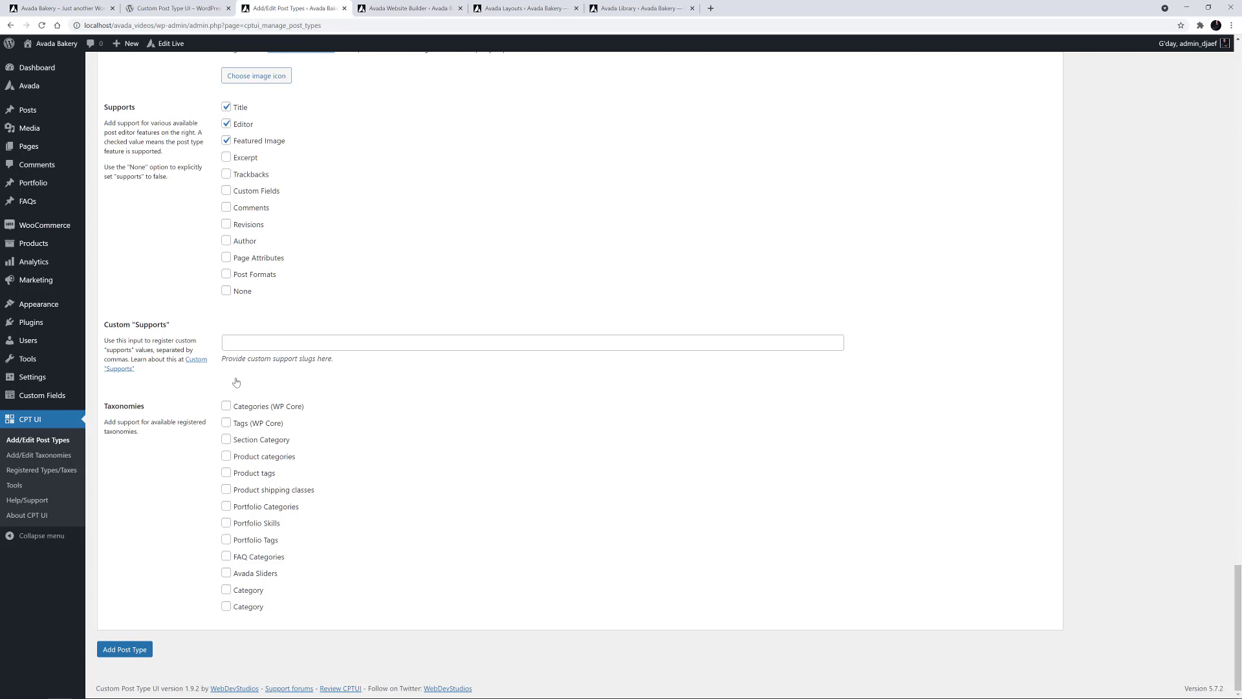
pyautogui.click(225, 423)
pyautogui.click(125, 649)
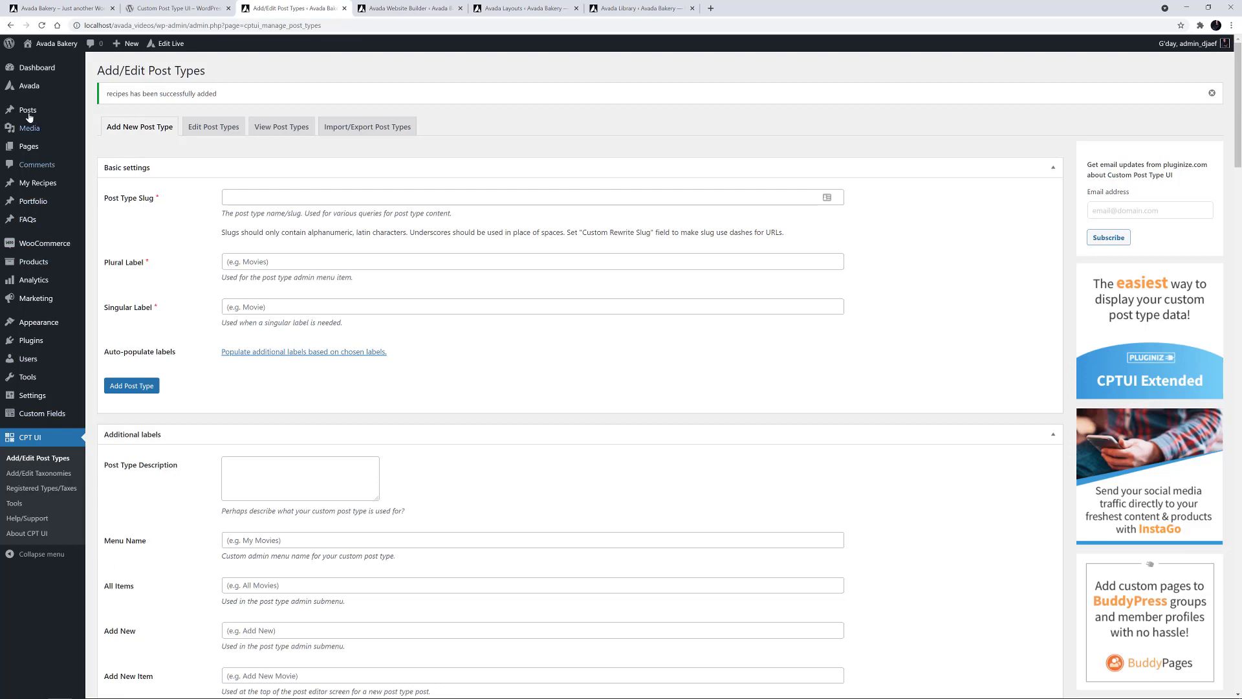
# Step: Create a custom field group titled Recipe Data, shown where the post type is equal to Recipe
pyautogui.moveTo(38, 88)
pyautogui.moveTo(55, 413)
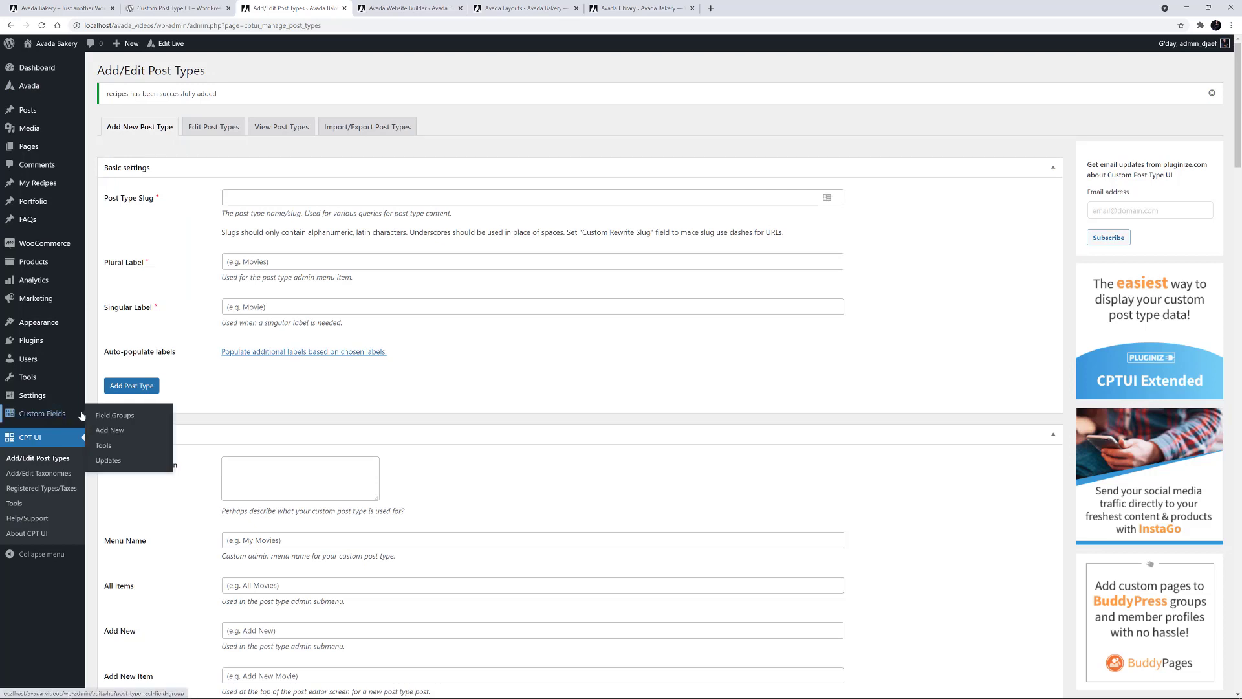
pyautogui.click(119, 431)
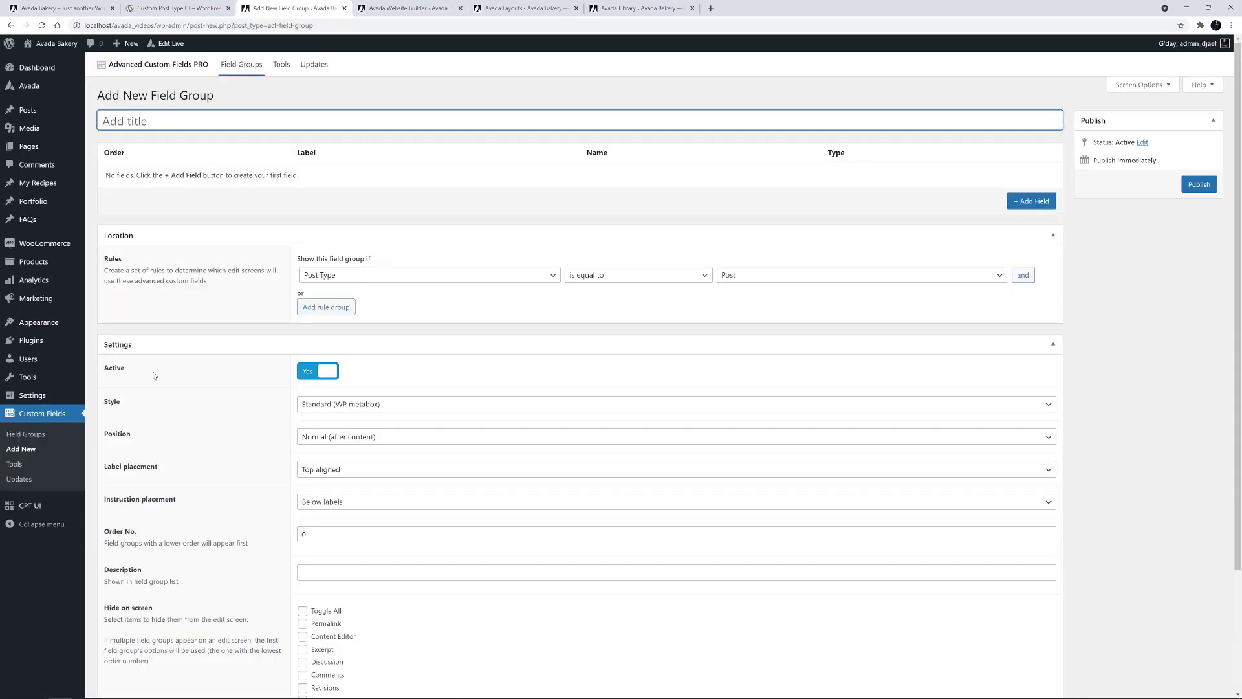
pyautogui.write('Recipe Data')
pyautogui.click(766, 275)
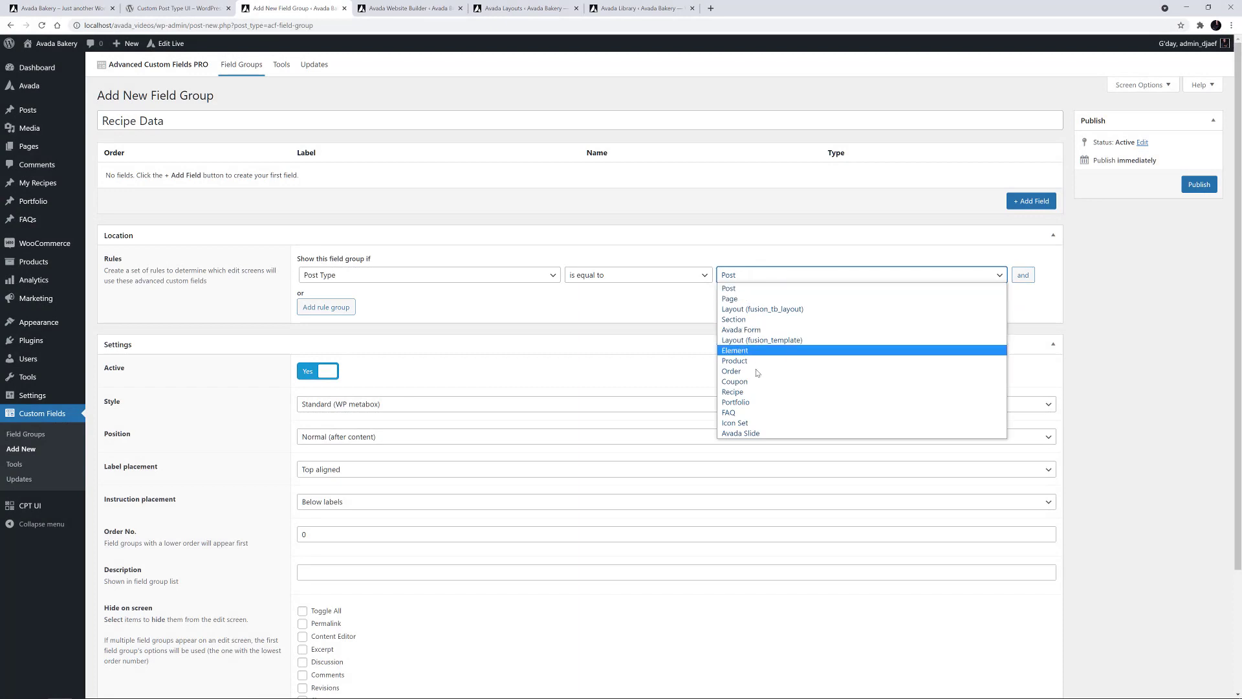
pyautogui.click(740, 390)
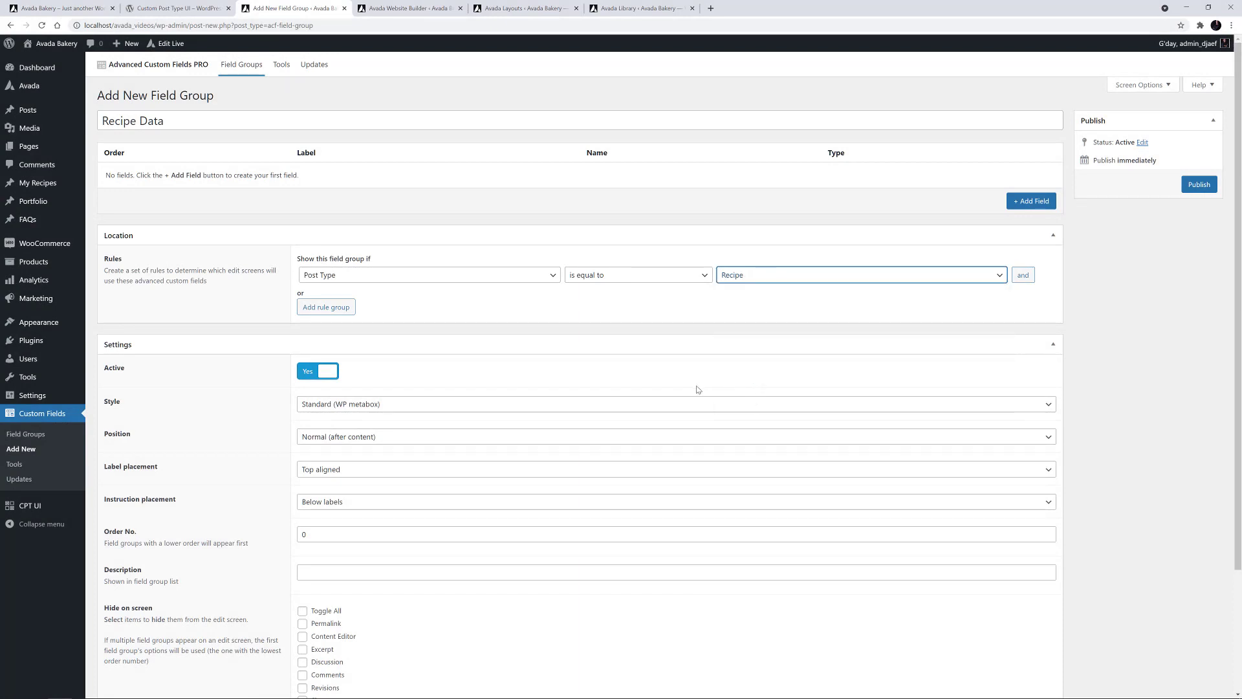
# Step: Set the Recipe Data field group's position to High (after title)
pyautogui.scroll(-3, 697, 389)
pyautogui.click(337, 285)
pyautogui.click(335, 296)
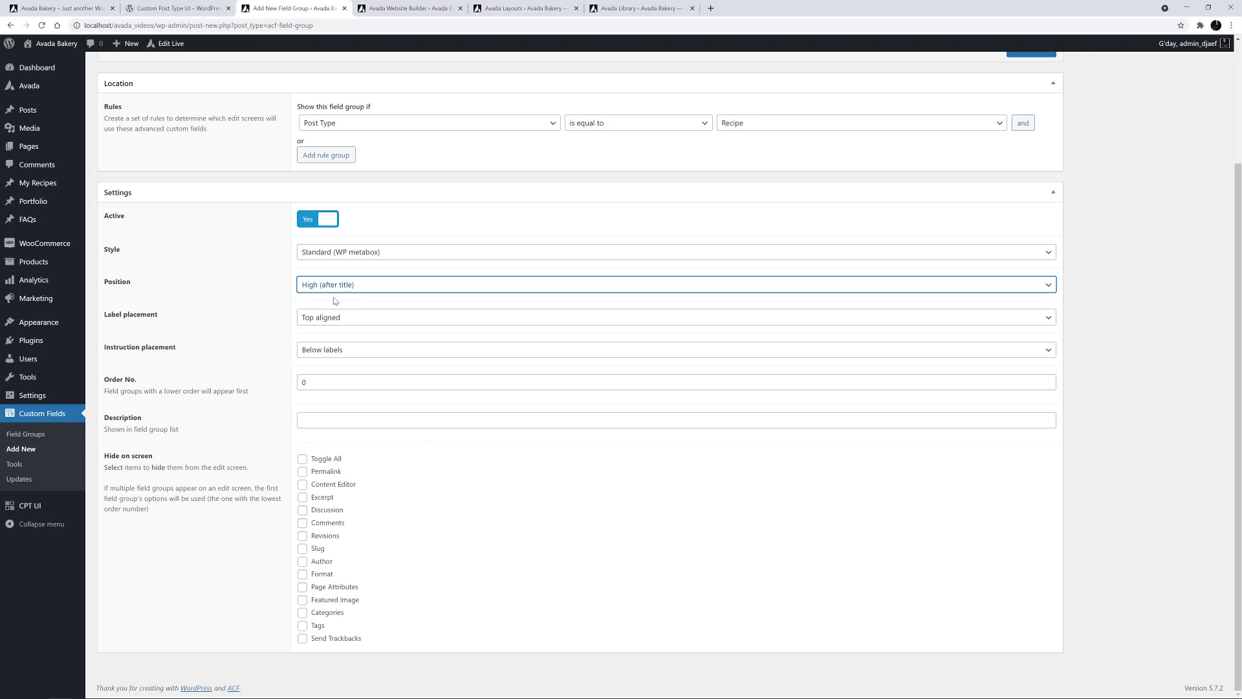
# Step: Add a field labelled Difficulty to the Recipe Data group and set its field type to Select
pyautogui.scroll(3, 334, 300)
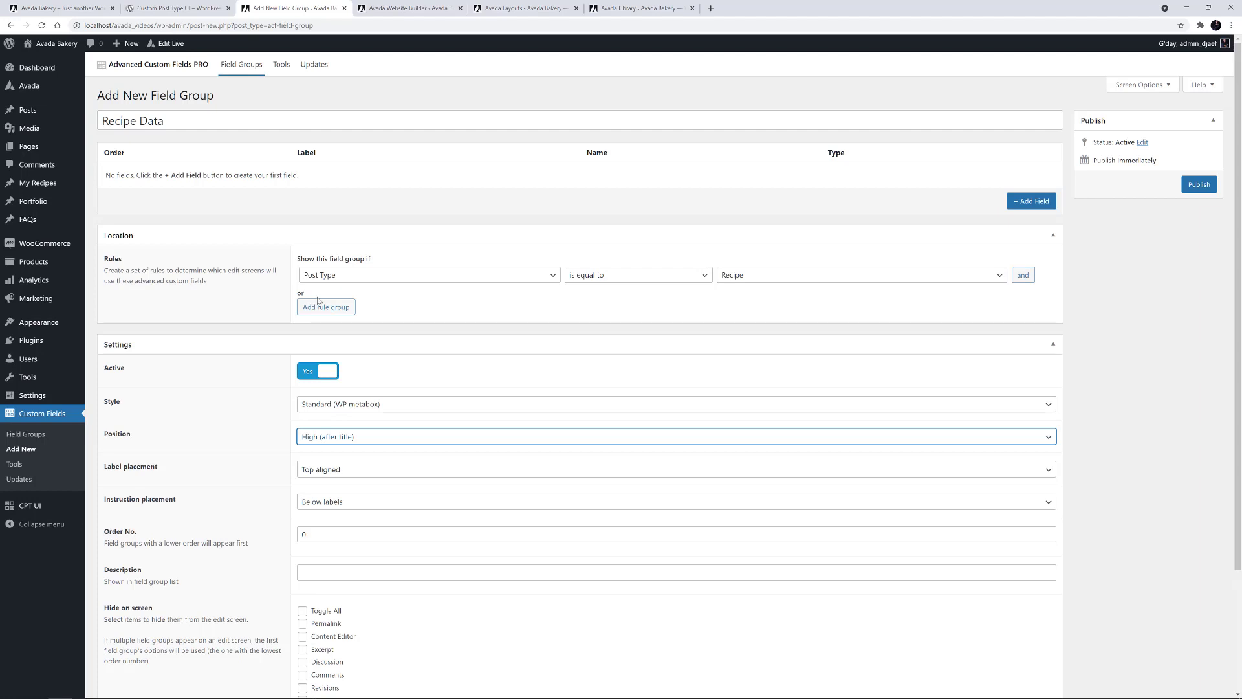
pyautogui.click(1029, 201)
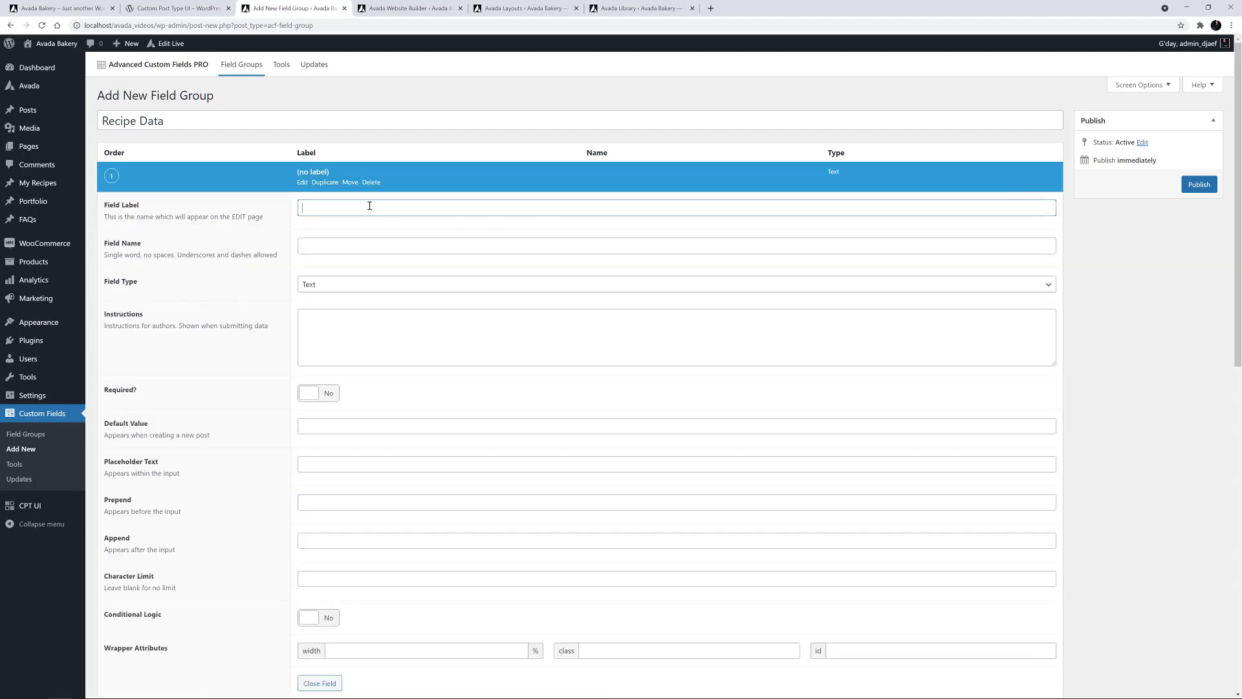
pyautogui.write('Difficulty')
pyautogui.click(349, 246)
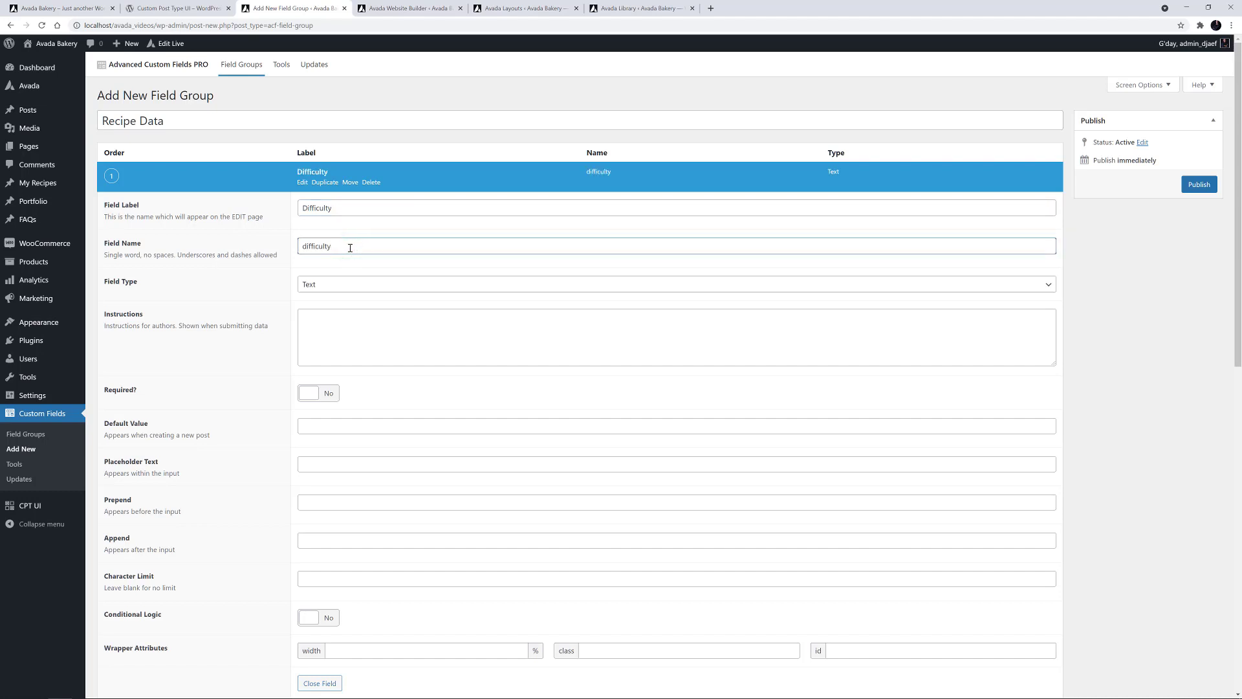
pyautogui.click(351, 290)
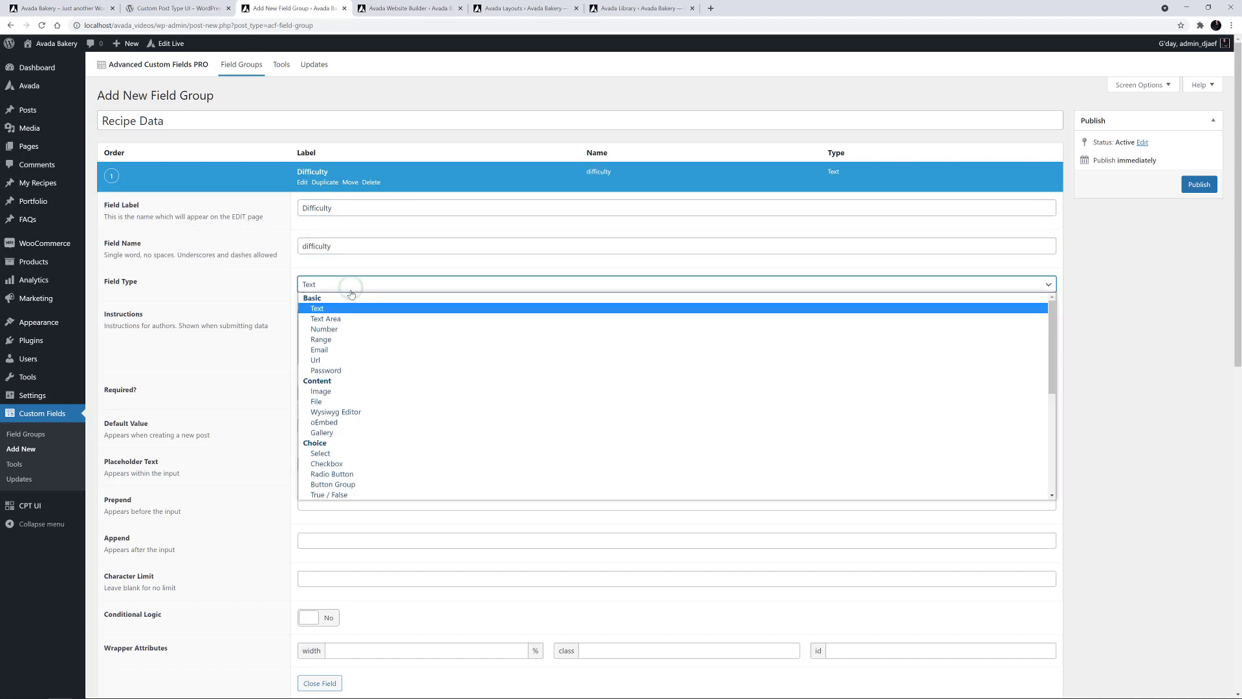
pyautogui.click(331, 454)
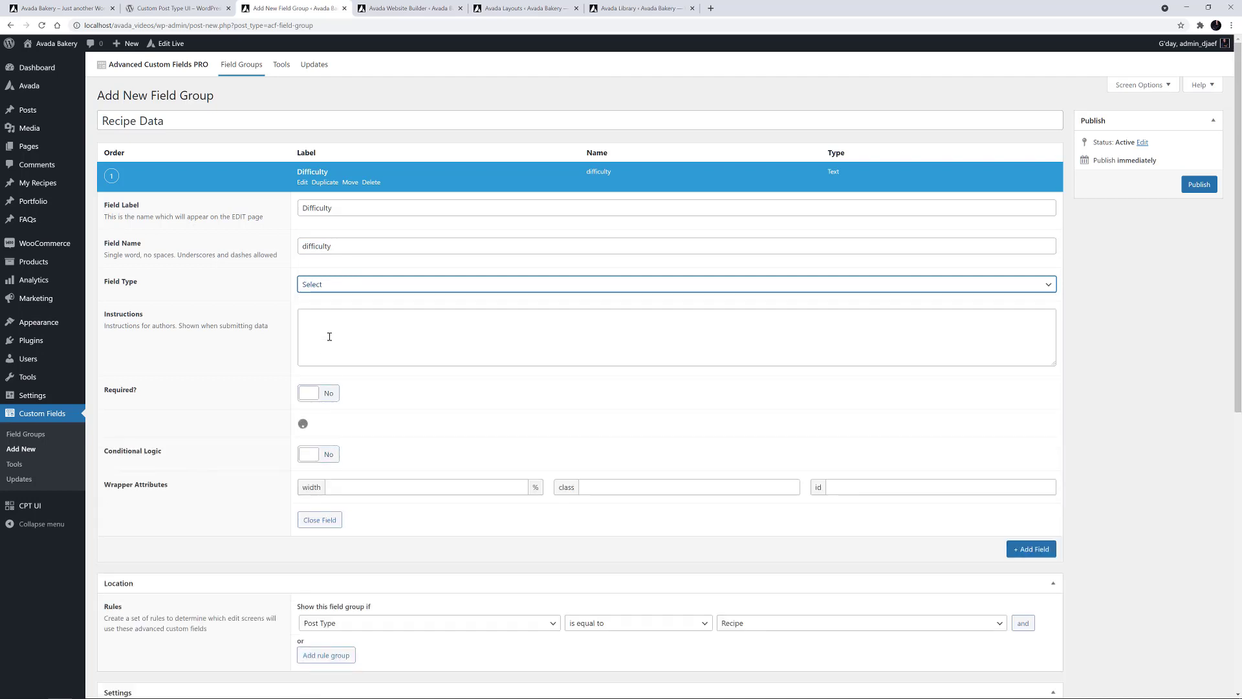
# Step: Enter the Difficulty choices Easy, Medium, Difficult and Master Chef Difficult on separate lines, with Medium as default, and close the field
pyautogui.click(328, 429)
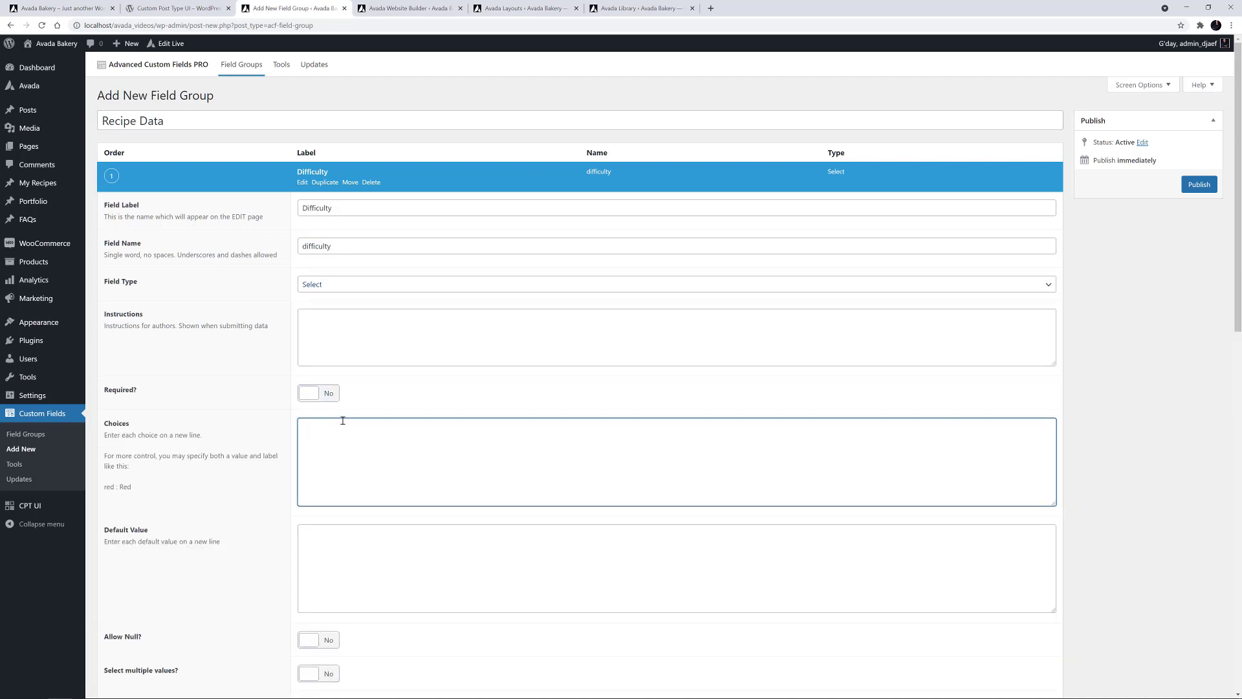
pyautogui.write('Easy ')
pyautogui.write('Medium')
pyautogui.press('Return')
pyautogui.write('Difficult Master Chef Difficult')
pyautogui.click(335, 551)
pyautogui.write('Medium')
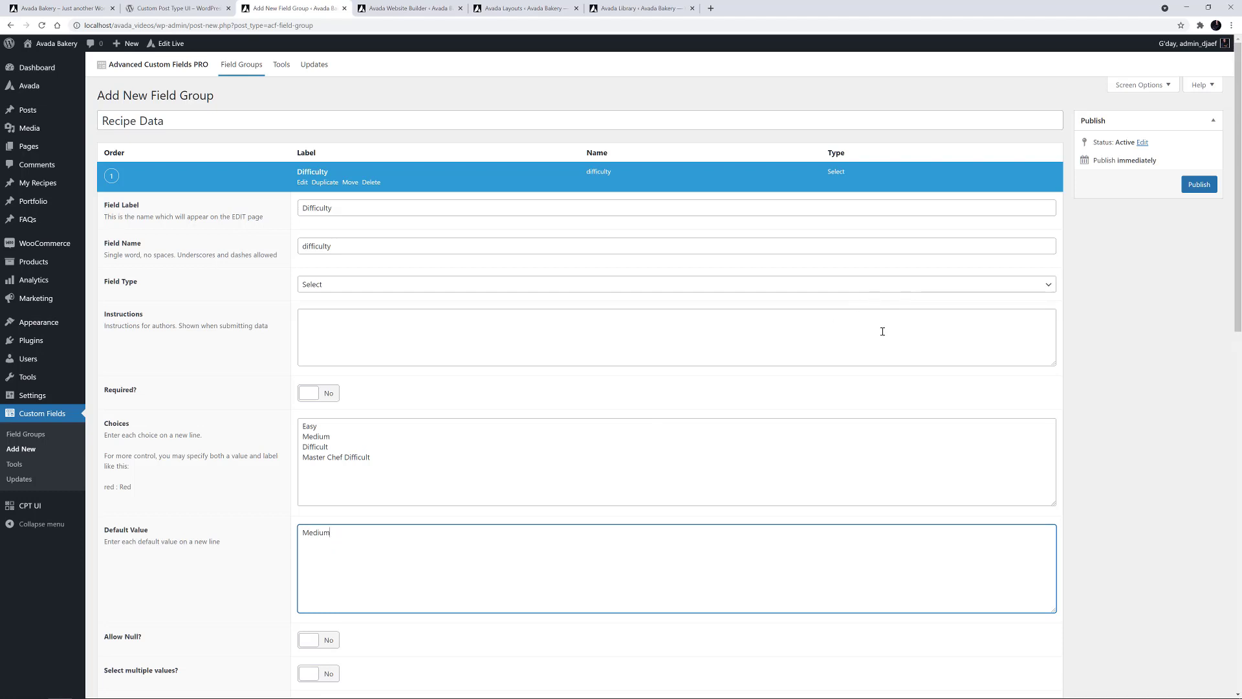
pyautogui.scroll(-5, 712, 414)
pyautogui.click(327, 553)
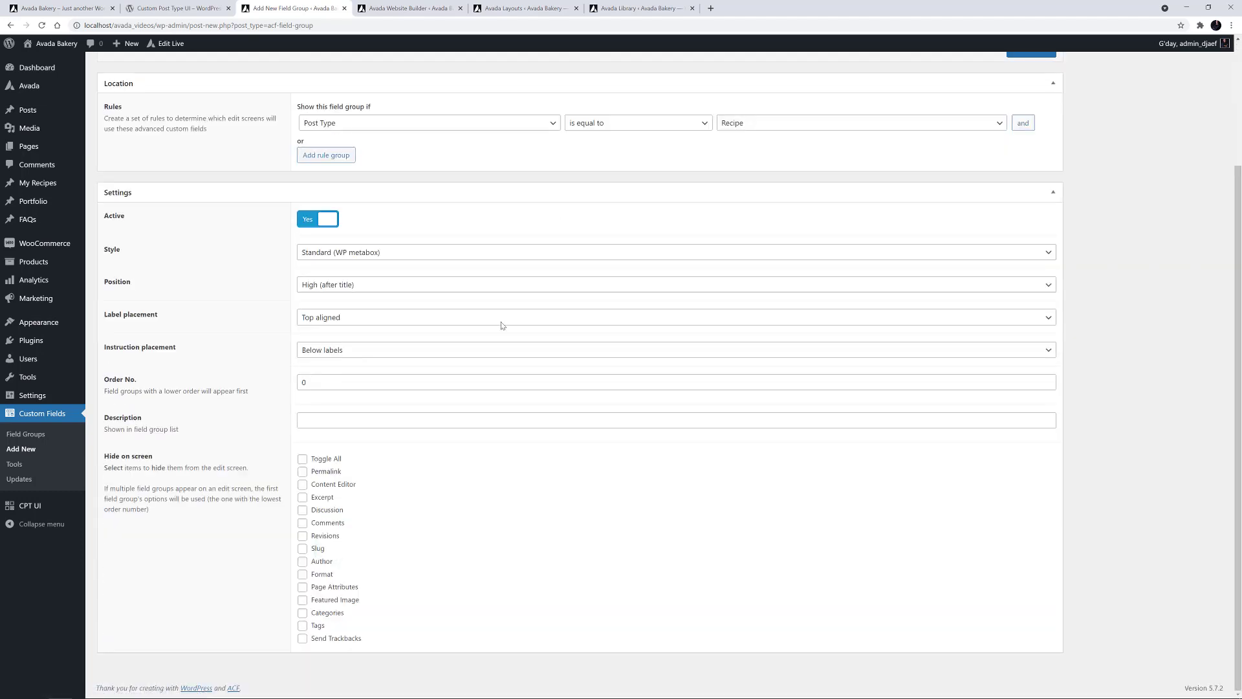
# Step: Add a text field labelled Prep Time with a default value of 30 mins to the Recipe Data group and close the field
pyautogui.scroll(3, 632, 280)
pyautogui.click(1043, 206)
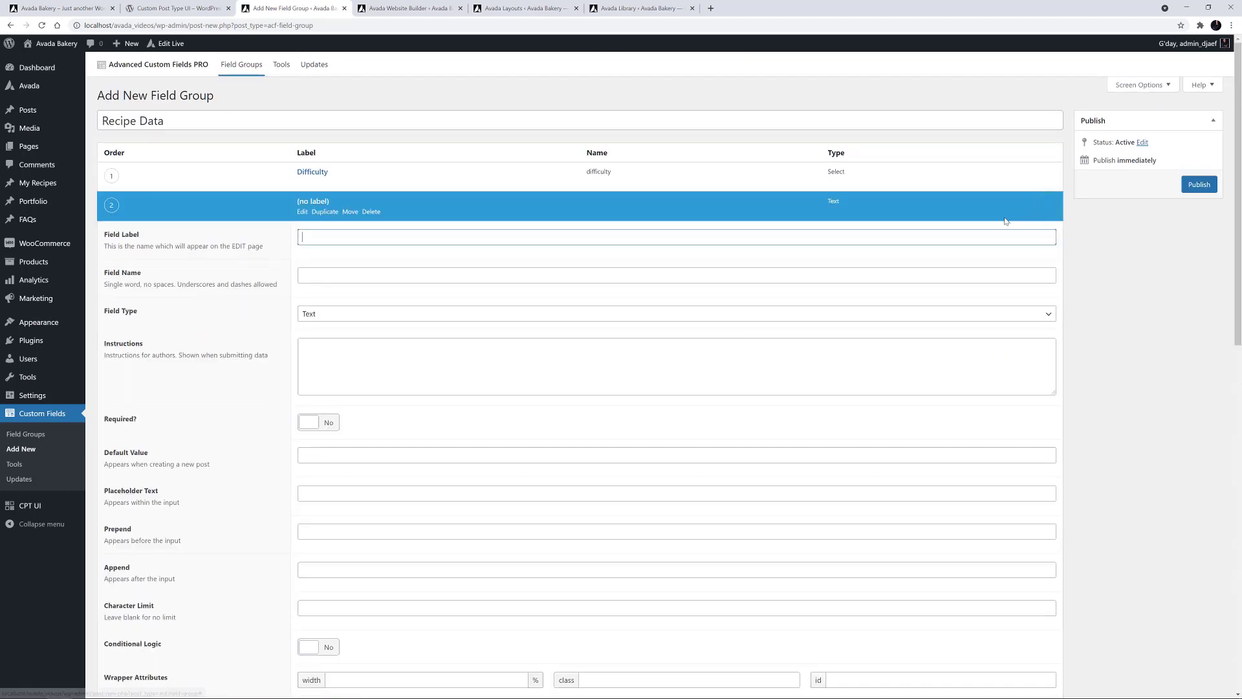
pyautogui.write('Prep Time')
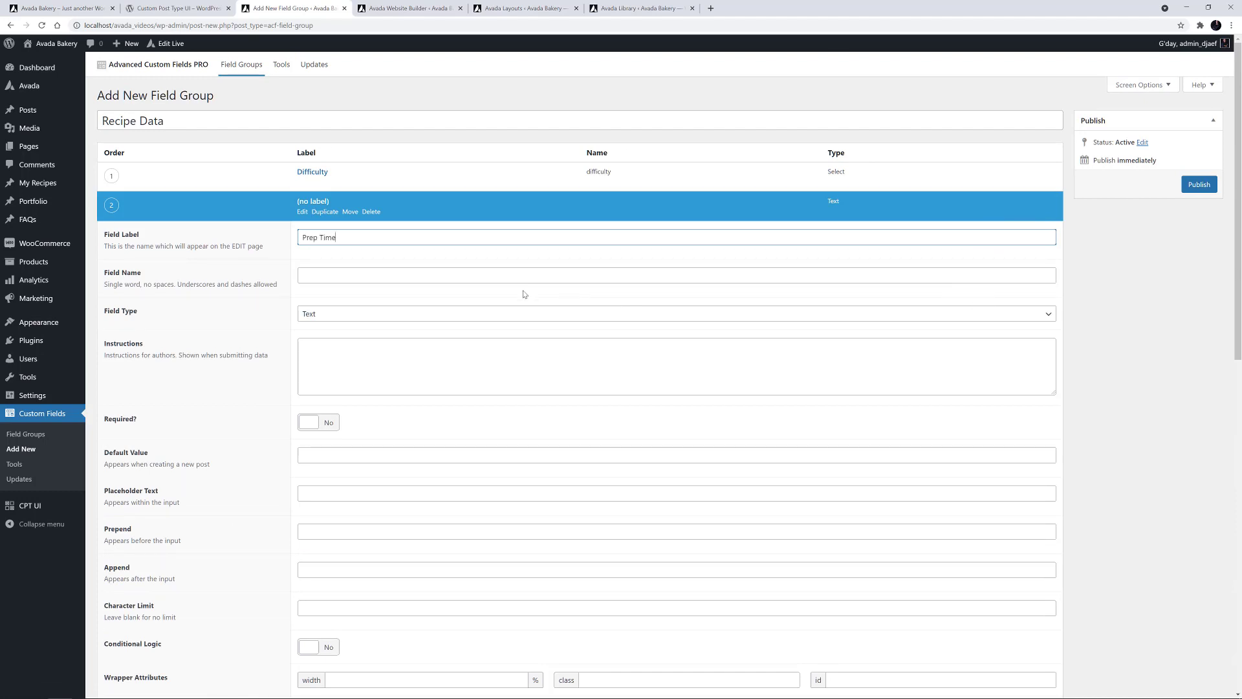
pyautogui.click(500, 275)
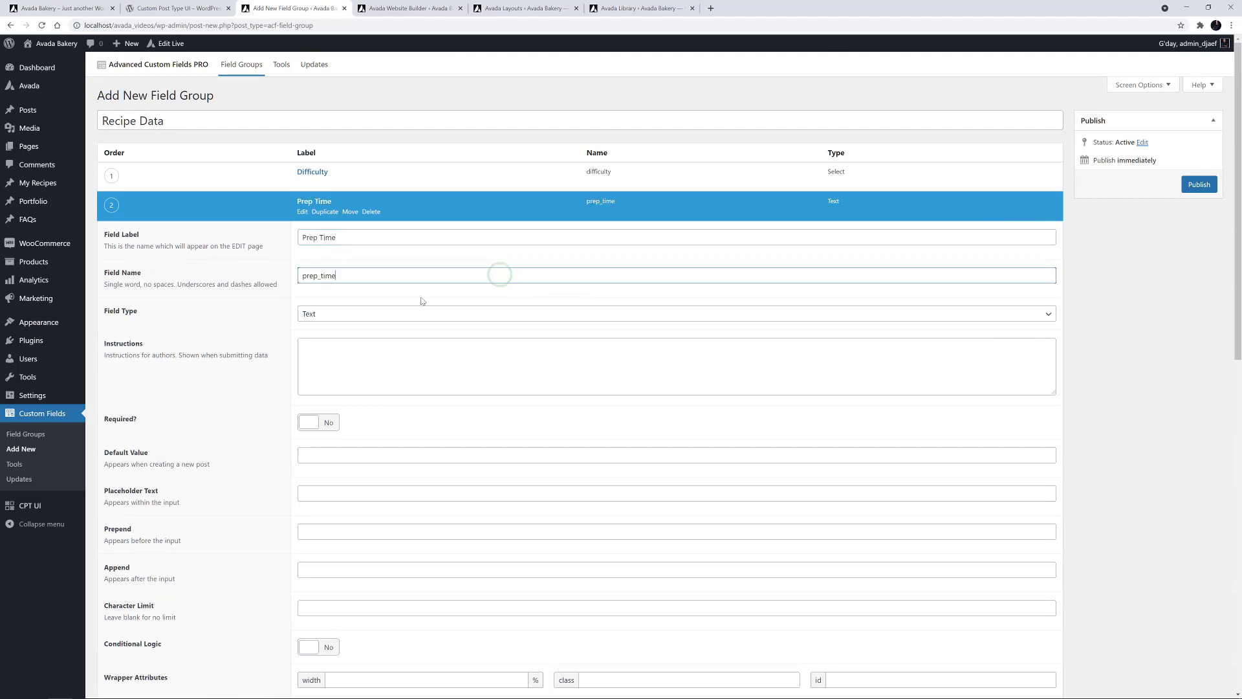
pyautogui.click(326, 451)
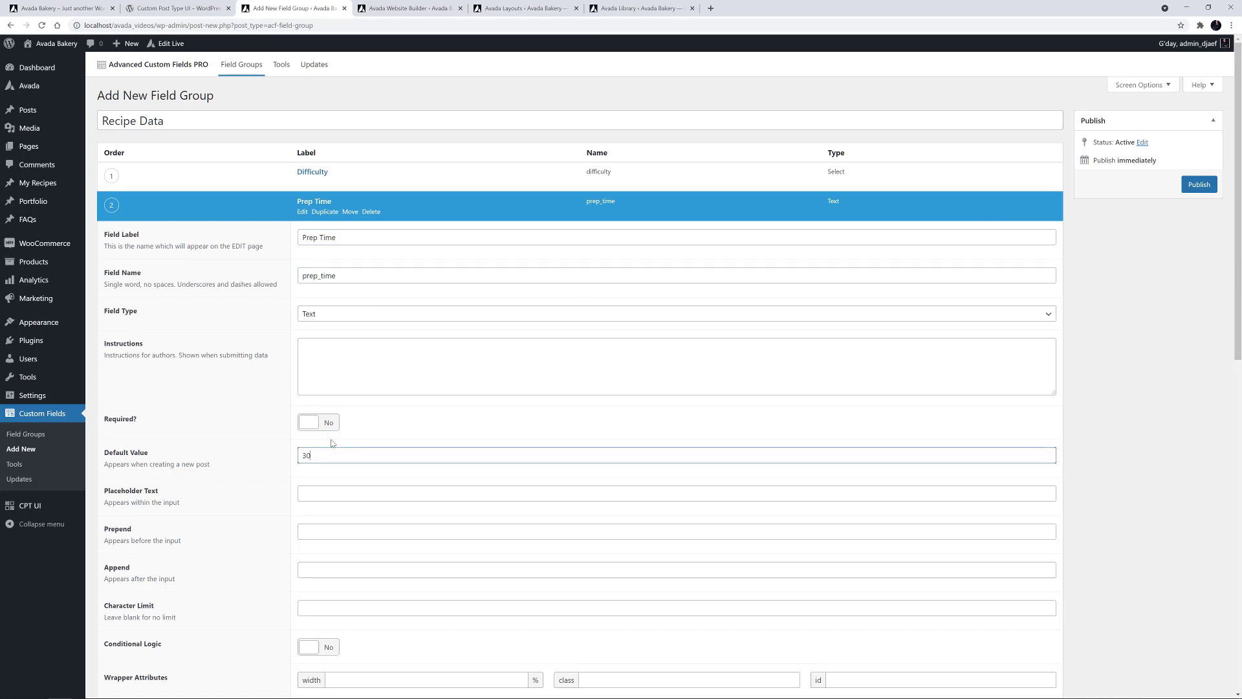
pyautogui.scroll(-10, 332, 442)
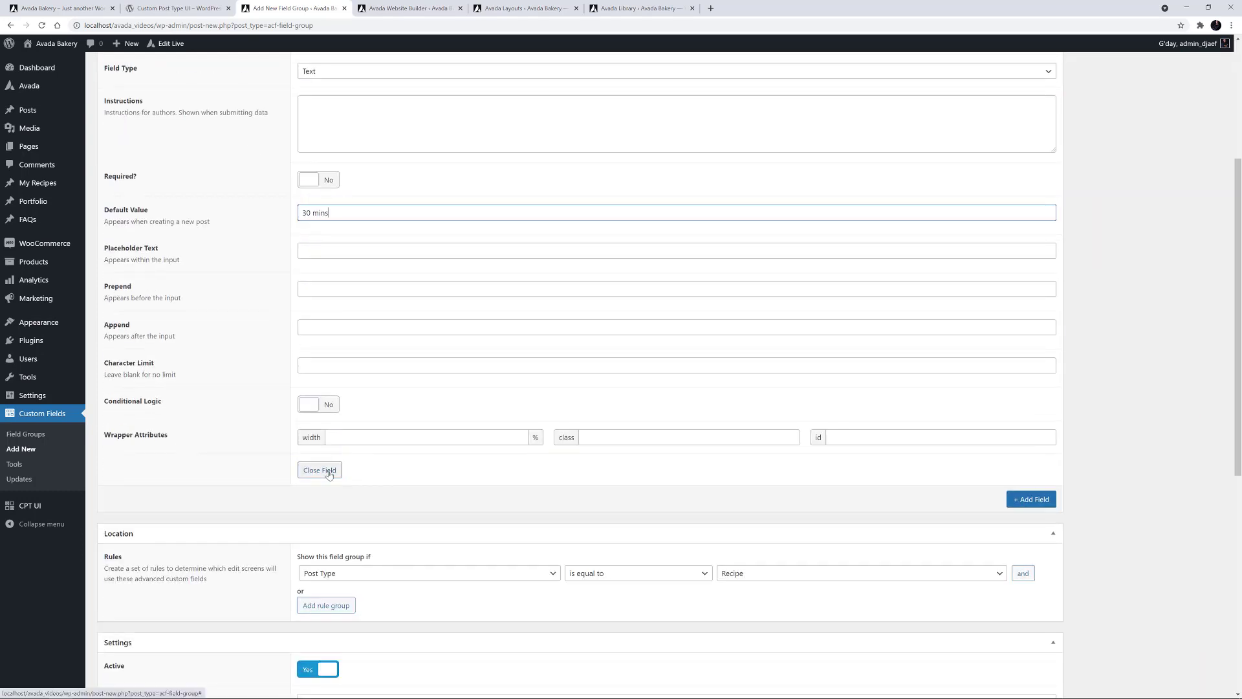
pyautogui.scroll(3, 657, 382)
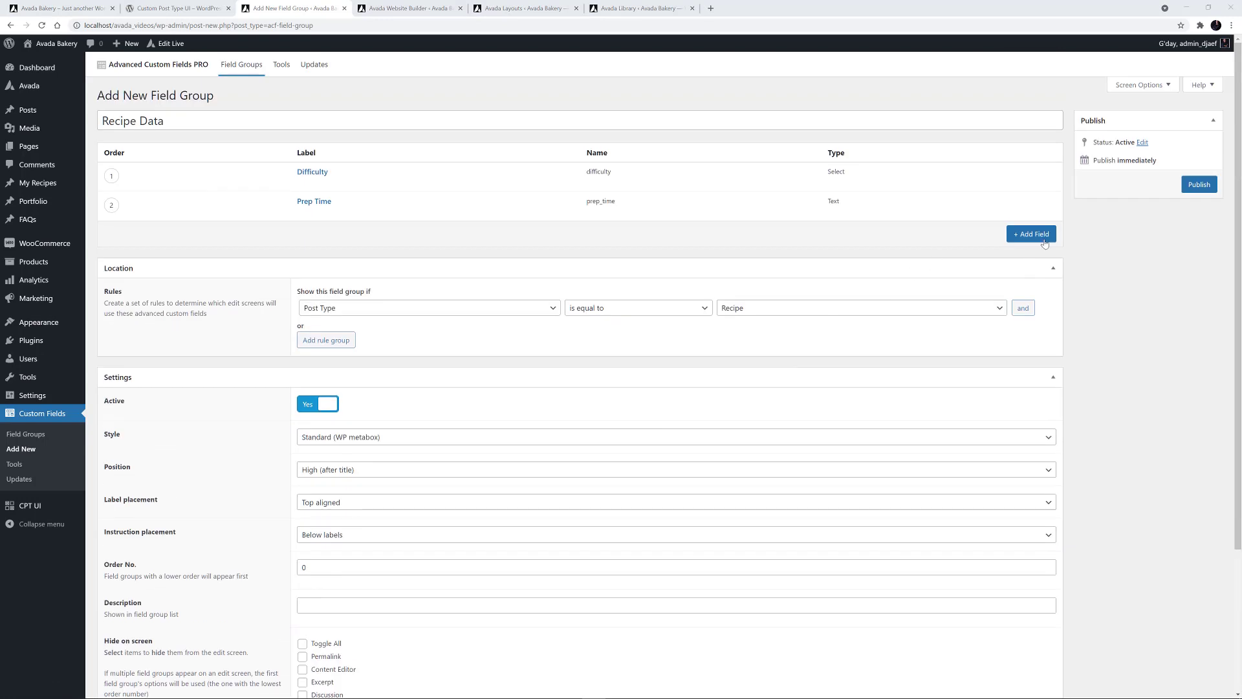
# Step: Add a text field labelled Cooking Time with a default value of 45 mins and close the field
pyautogui.click(1030, 237)
pyautogui.write('Cooking Time')
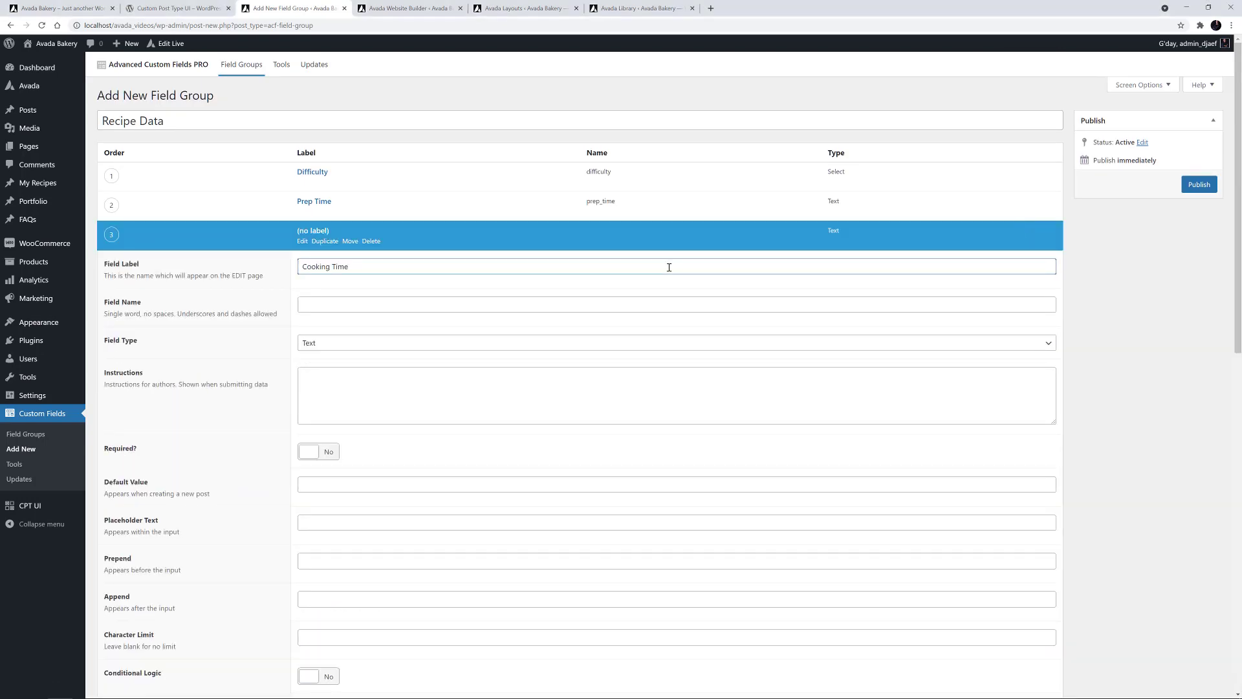
pyautogui.click(509, 344)
pyautogui.click(510, 344)
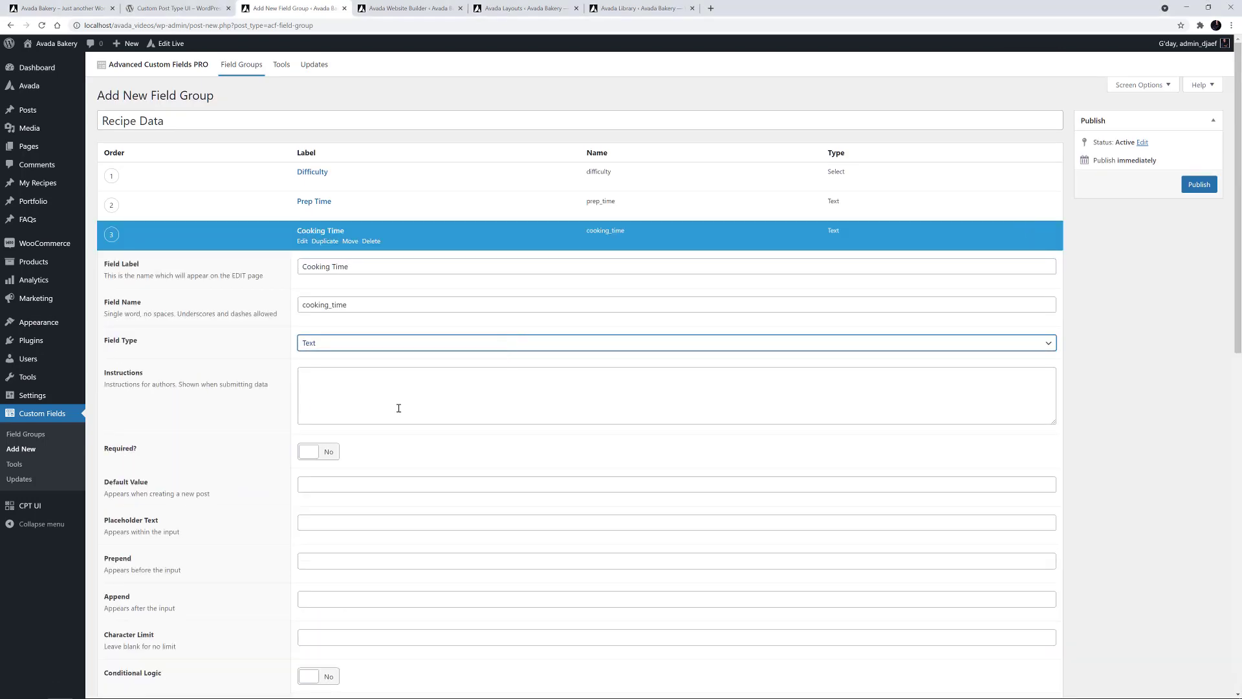
pyautogui.click(356, 482)
pyautogui.write('45 mins')
pyautogui.scroll(-5, 366, 478)
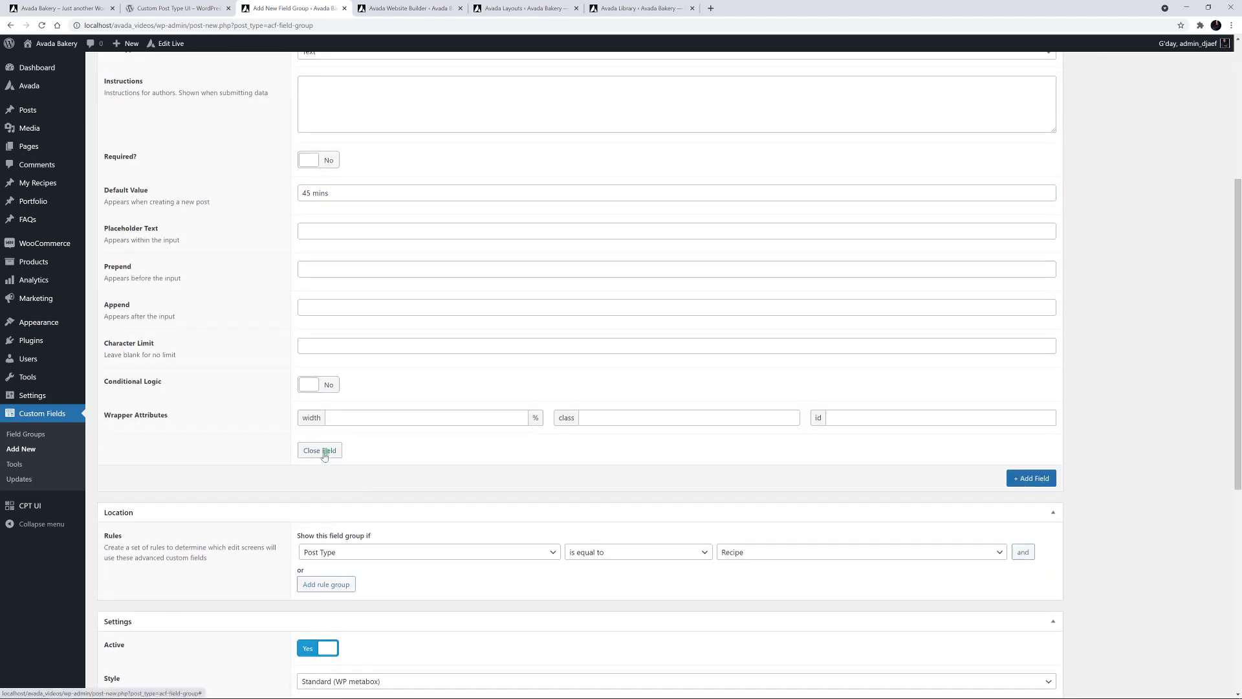
pyautogui.click(325, 452)
# Step: Add a Number field labelled Calories with a default value of 500 and the appended text cals
pyautogui.click(1023, 266)
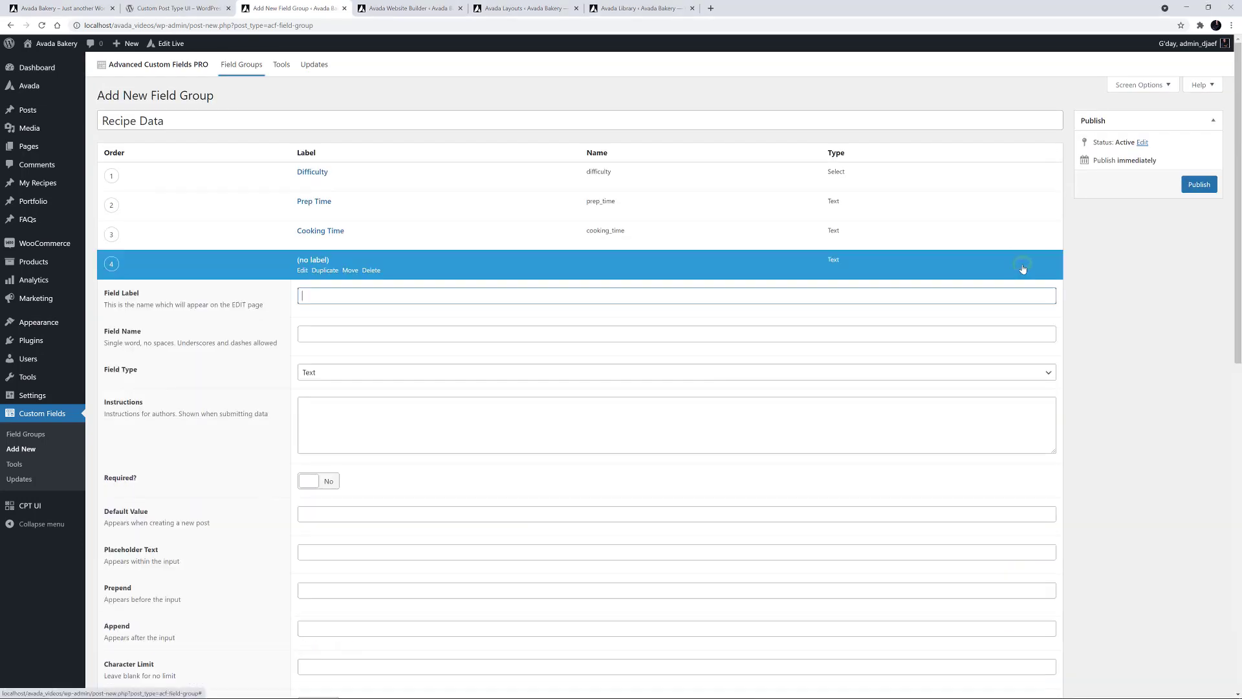
pyautogui.write('Calories')
pyautogui.click(329, 375)
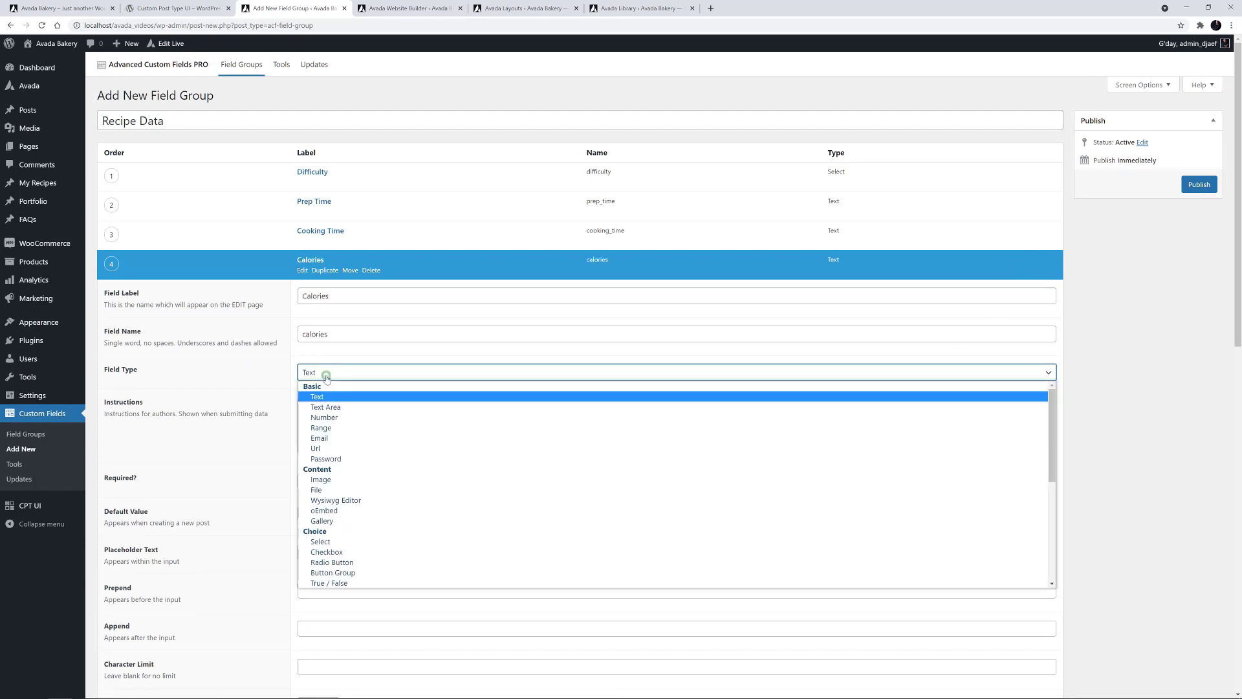
pyautogui.click(326, 418)
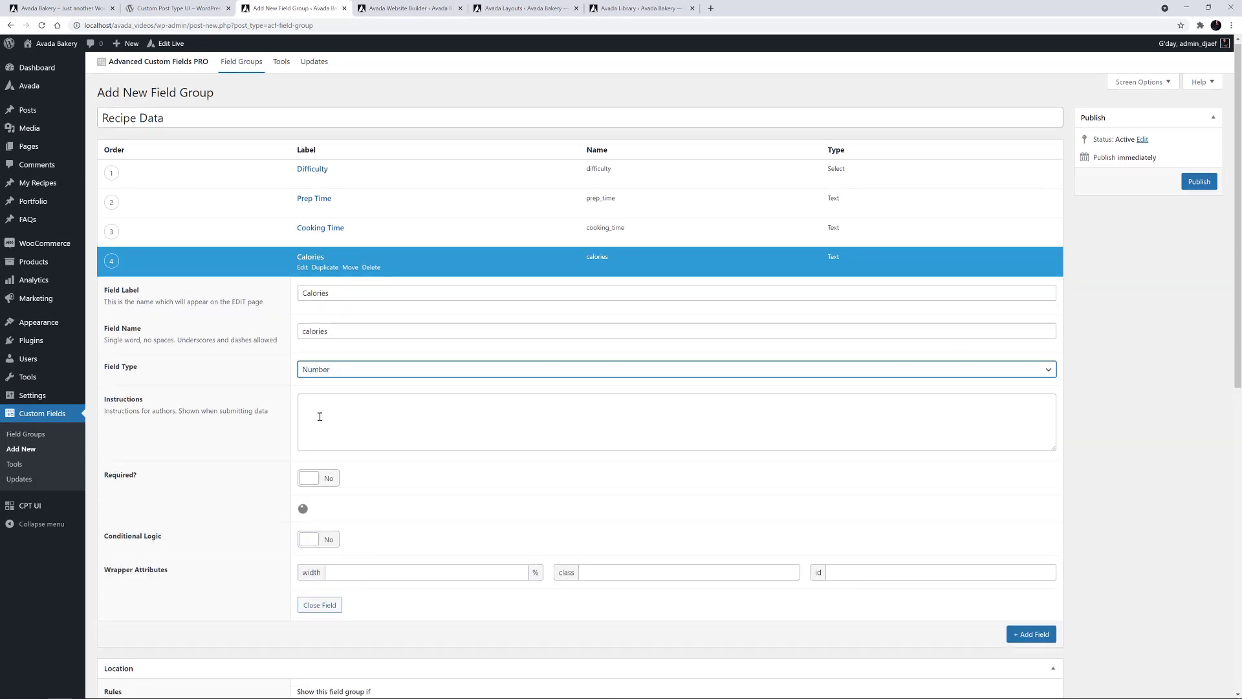
pyautogui.scroll(-2, 320, 407)
pyautogui.click(320, 366)
pyautogui.write('500')
pyautogui.click(313, 480)
pyautogui.write('cals')
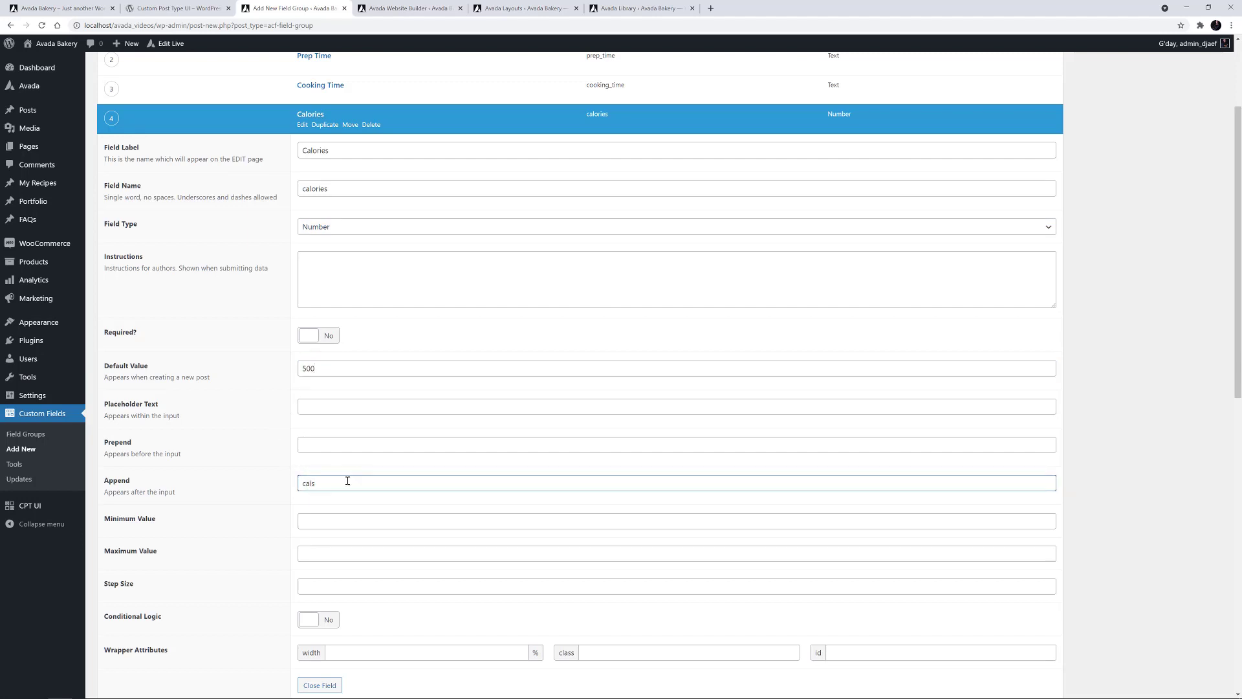
# Step: Limit the Calories field to a minimum of 0 and maximum of 5000 with step size 1, and close the field
pyautogui.click(322, 519)
pyautogui.write('0')
pyautogui.click(320, 552)
pyautogui.write('5000')
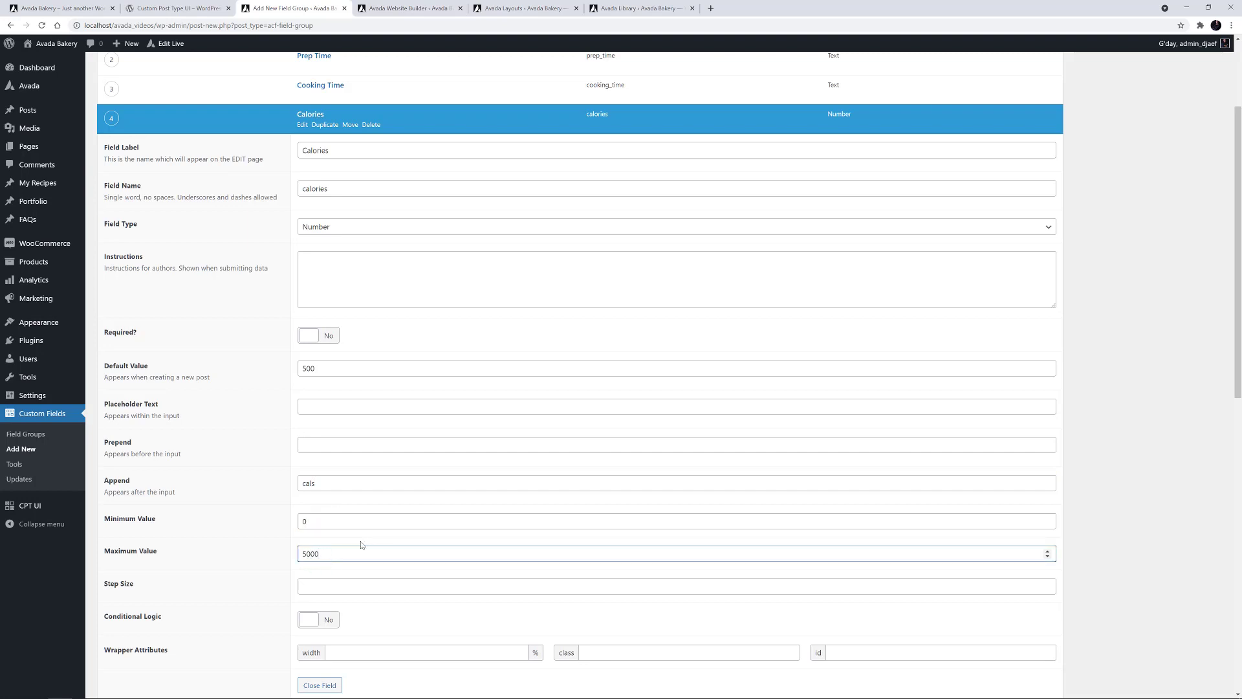
pyautogui.click(331, 584)
pyautogui.write('1')
pyautogui.scroll(-1, 330, 578)
pyautogui.click(320, 636)
pyautogui.scroll(3, 1127, 306)
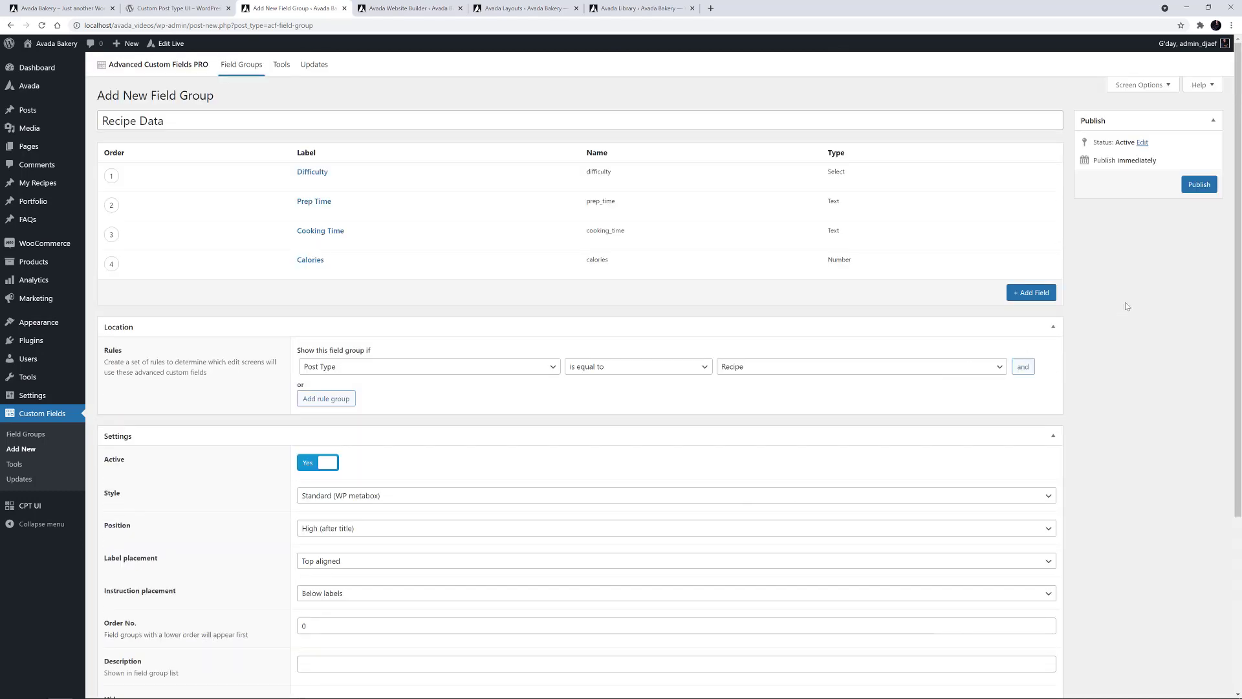
# Step: Add a field labelled Serves to the Recipe Data group and set its field type to Number
pyautogui.click(1028, 297)
pyautogui.write('Serves')
pyautogui.click(393, 402)
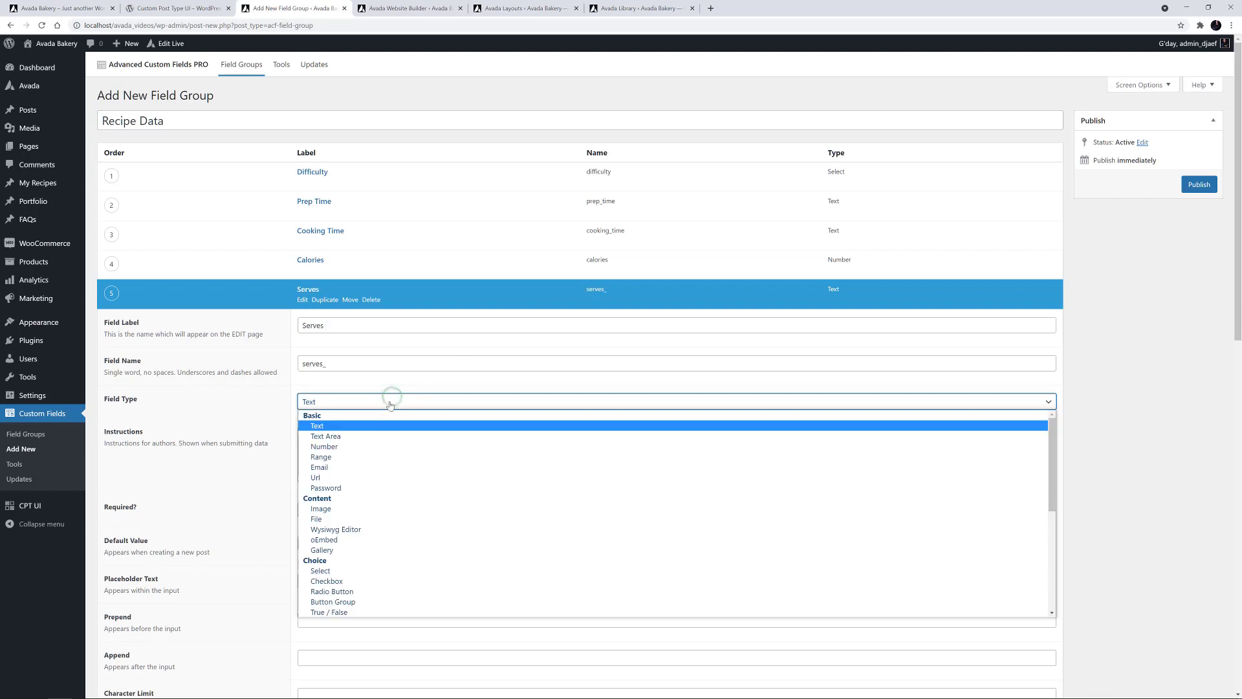
pyautogui.click(360, 448)
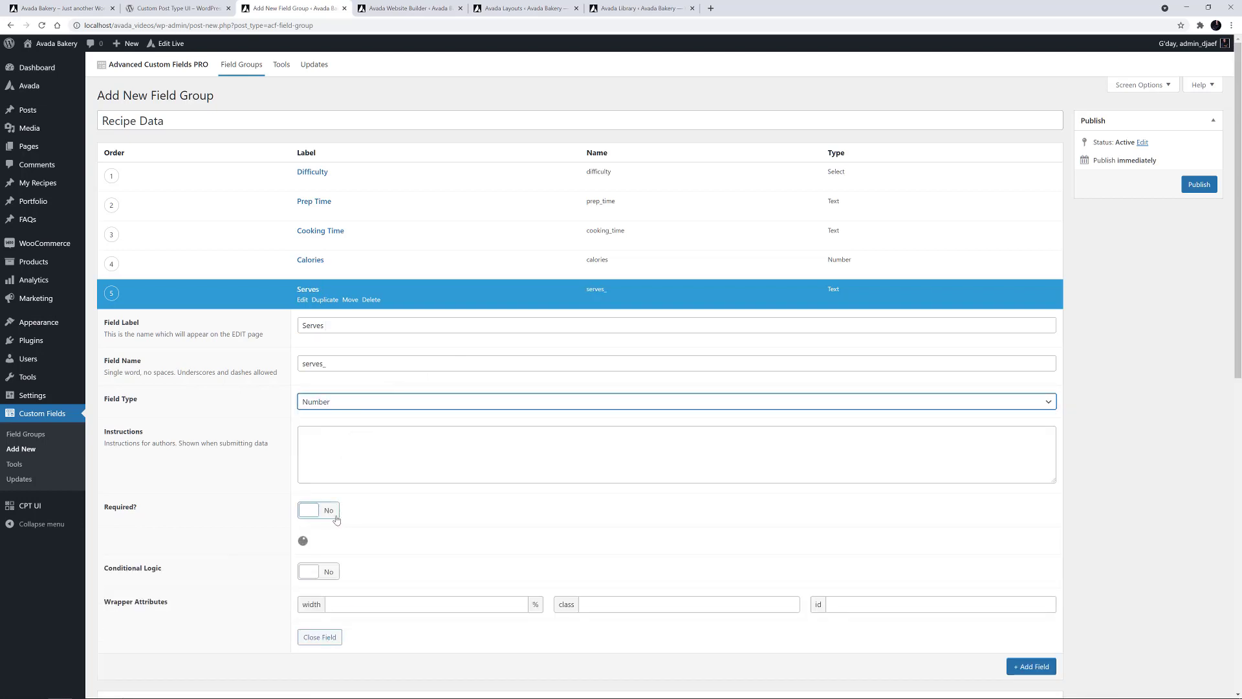
# Step: Give the Serves field a default of 4, minimum 1, maximum 24 and step size 1, and close the field
pyautogui.scroll(-2, 336, 519)
pyautogui.click(326, 447)
pyautogui.write('4')
pyautogui.press('Tab')
pyautogui.press('Tab')
pyautogui.press('Tab')
pyautogui.press('Tab')
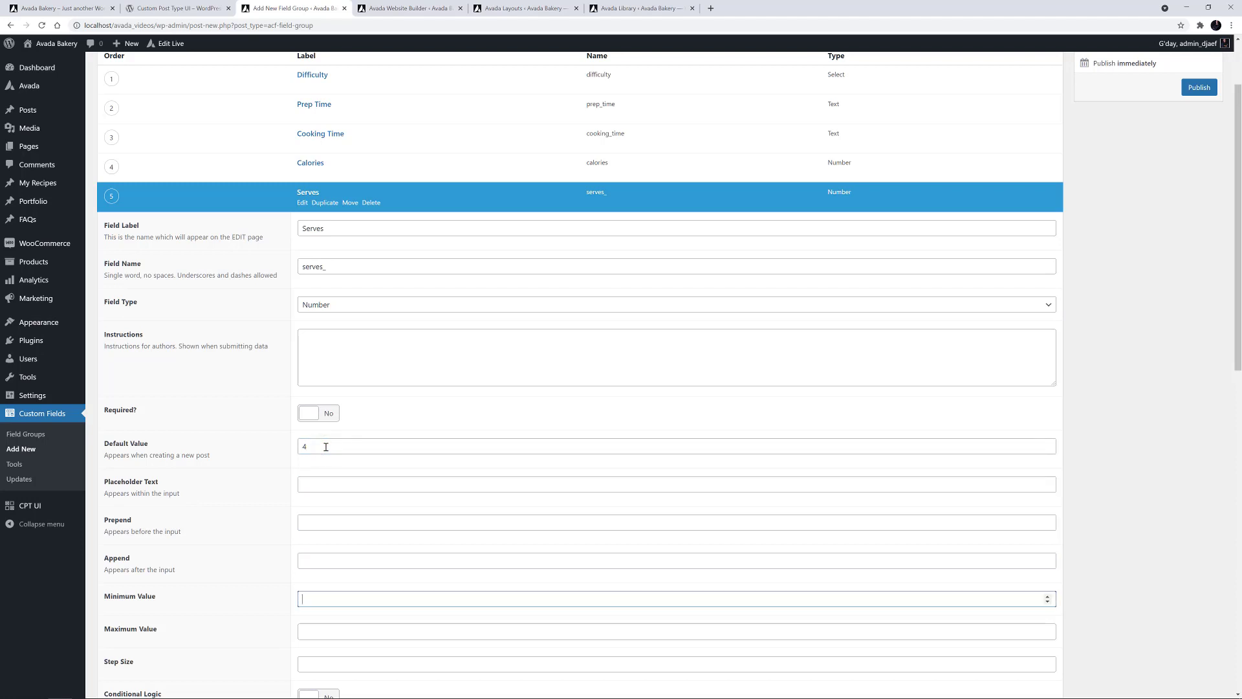
pyautogui.press('Tab')
pyautogui.write('24')
pyautogui.press('Tab')
pyautogui.write('1')
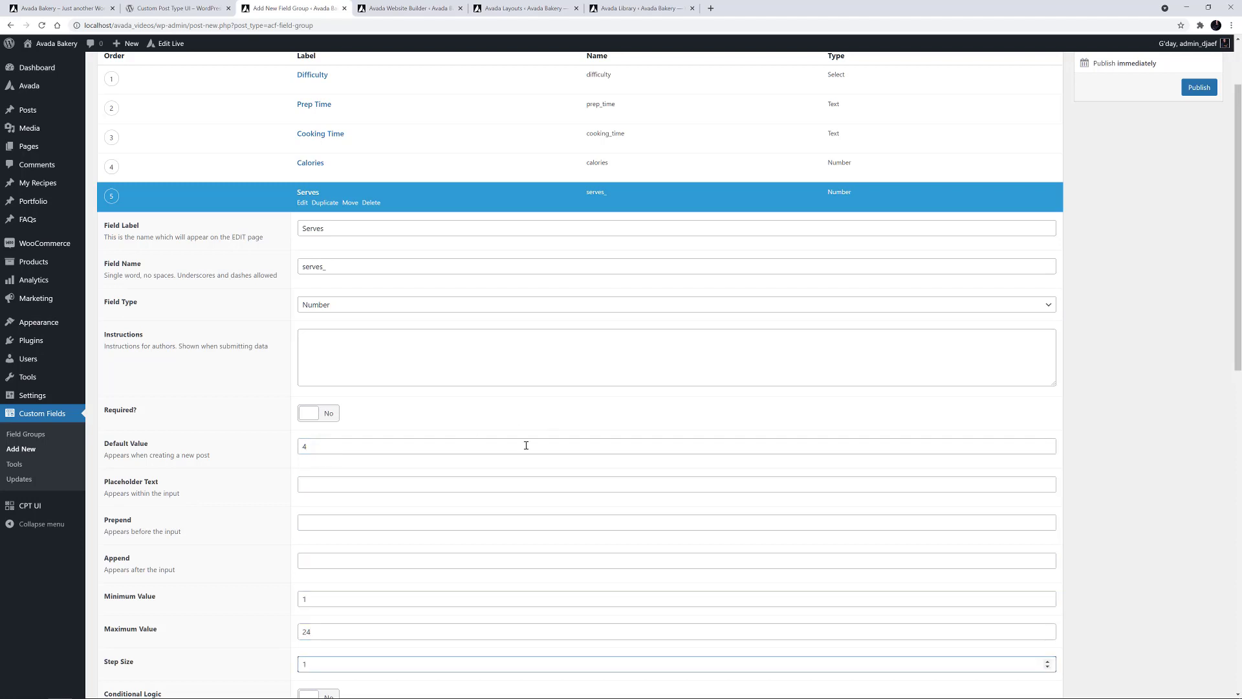
pyautogui.scroll(-3, 326, 446)
pyautogui.click(328, 568)
pyautogui.scroll(5, 924, 239)
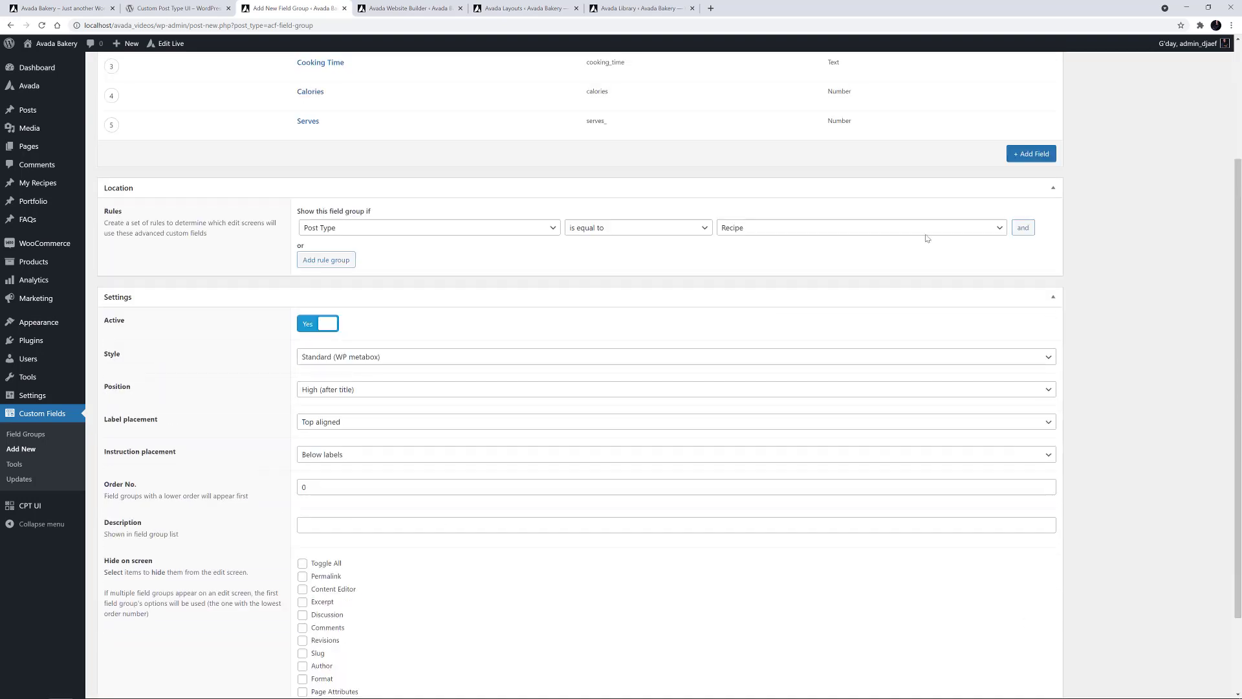
# Step: Add a text field labelled Recipe Description to the Recipe Data group and close the field
pyautogui.click(1022, 294)
pyautogui.write('Recipe Description')
pyautogui.press('Tab')
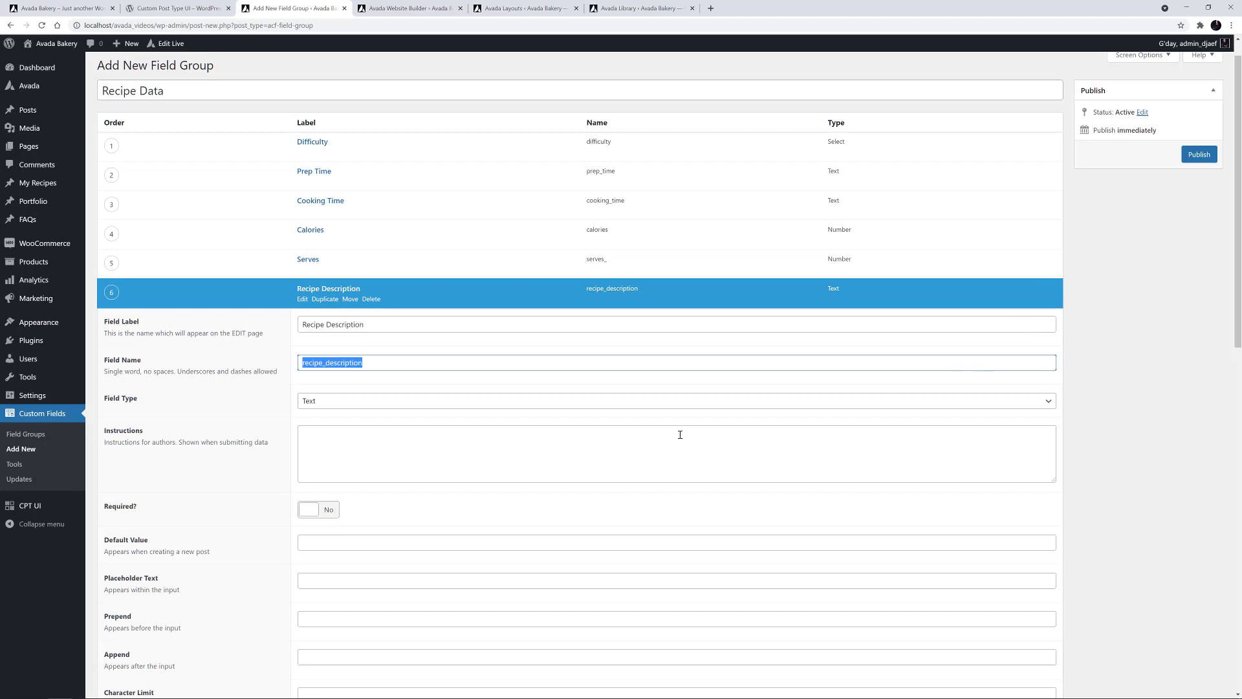
pyautogui.scroll(-5, 453, 504)
pyautogui.click(335, 461)
# Step: Add a field labelled Gallery to the Recipe Data group and set its field type to Gallery
pyautogui.click(1023, 295)
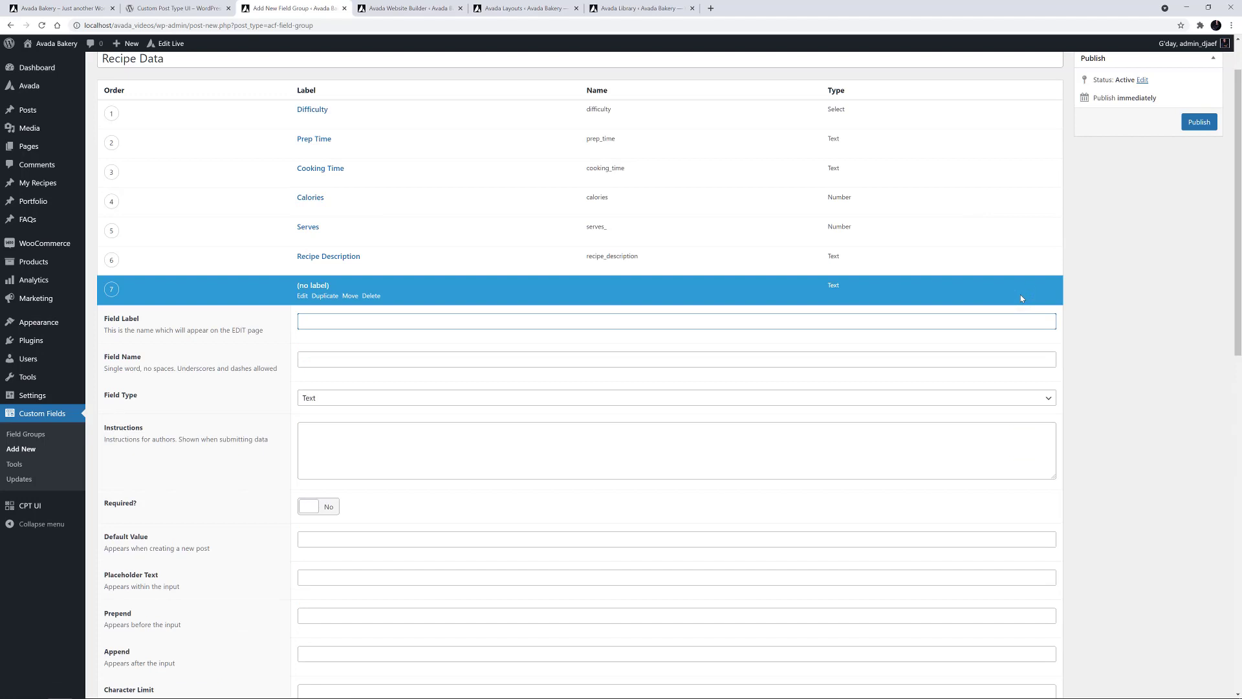
pyautogui.write('Gallery')
pyautogui.click(360, 400)
pyautogui.scroll(-3, 333, 460)
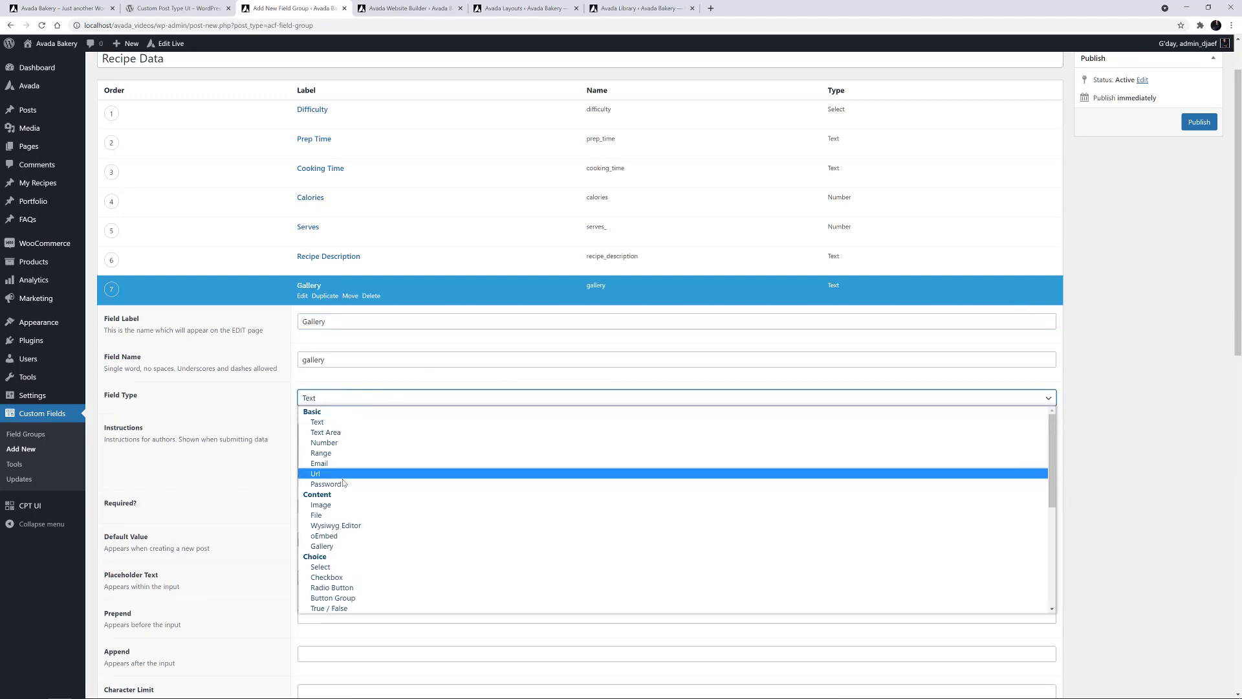
pyautogui.click(333, 451)
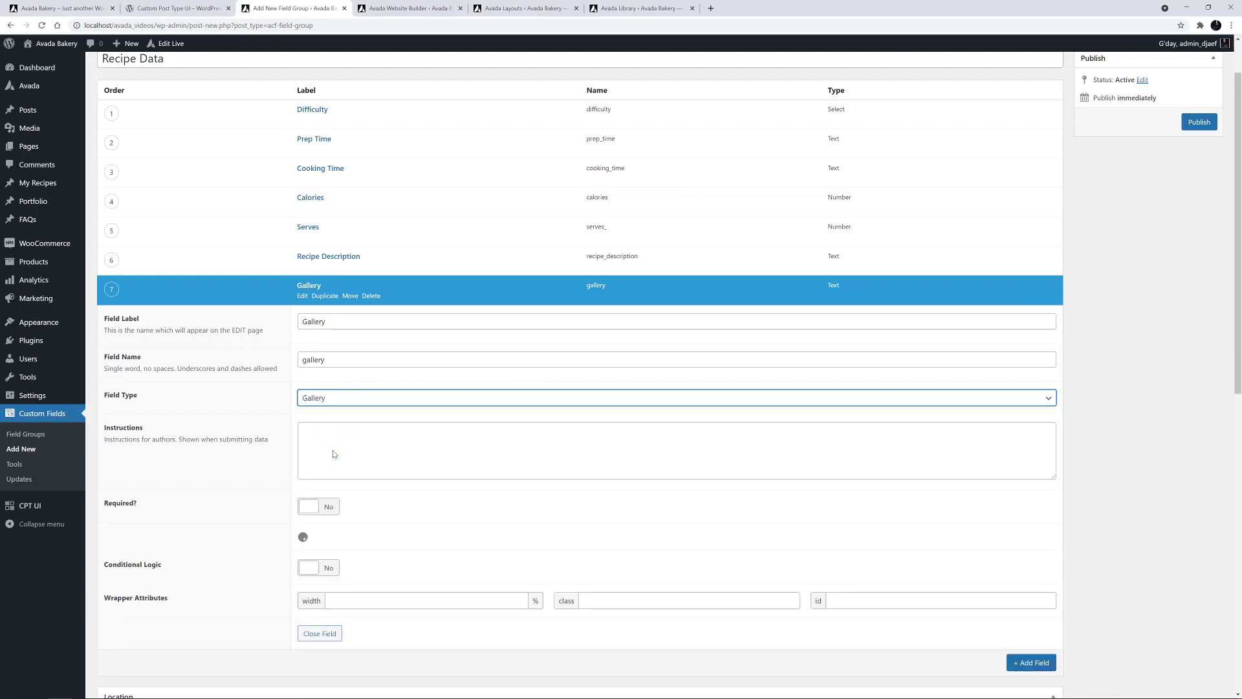
# Step: Set the Gallery field's preview size to Full Size, then close the field and publish the Recipe Data field group
pyautogui.scroll(-2, 334, 454)
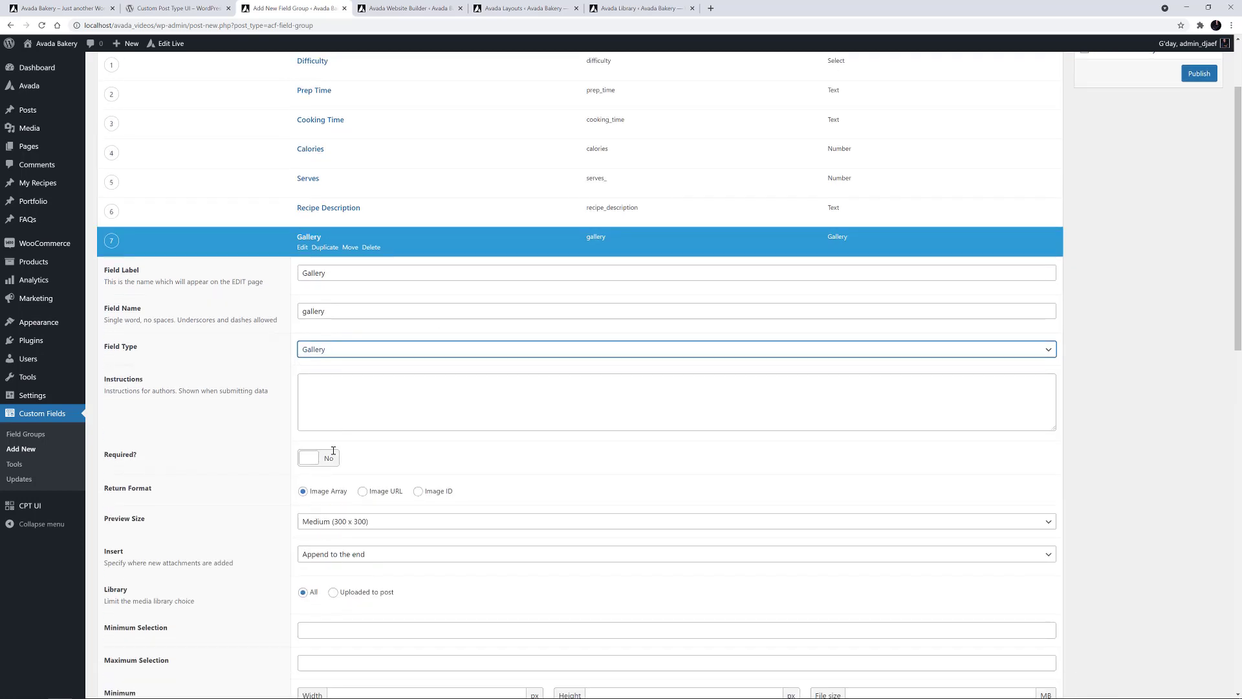
pyautogui.click(333, 472)
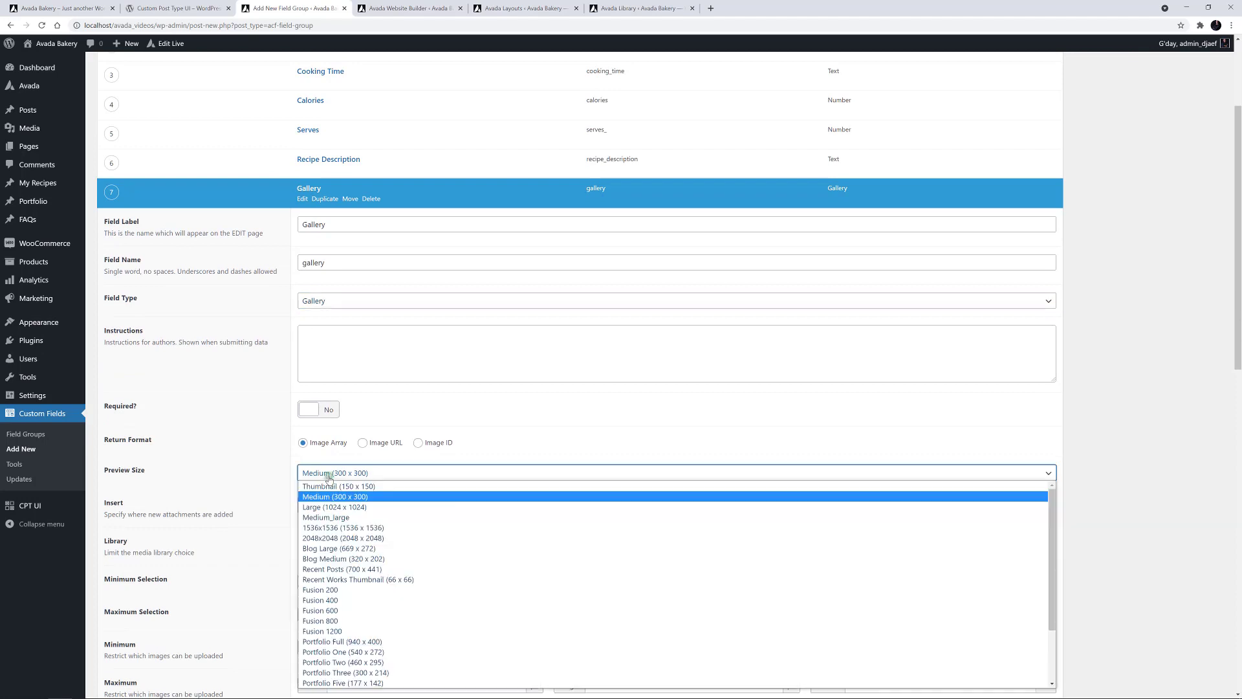
pyautogui.scroll(-3, 330, 612)
pyautogui.click(317, 683)
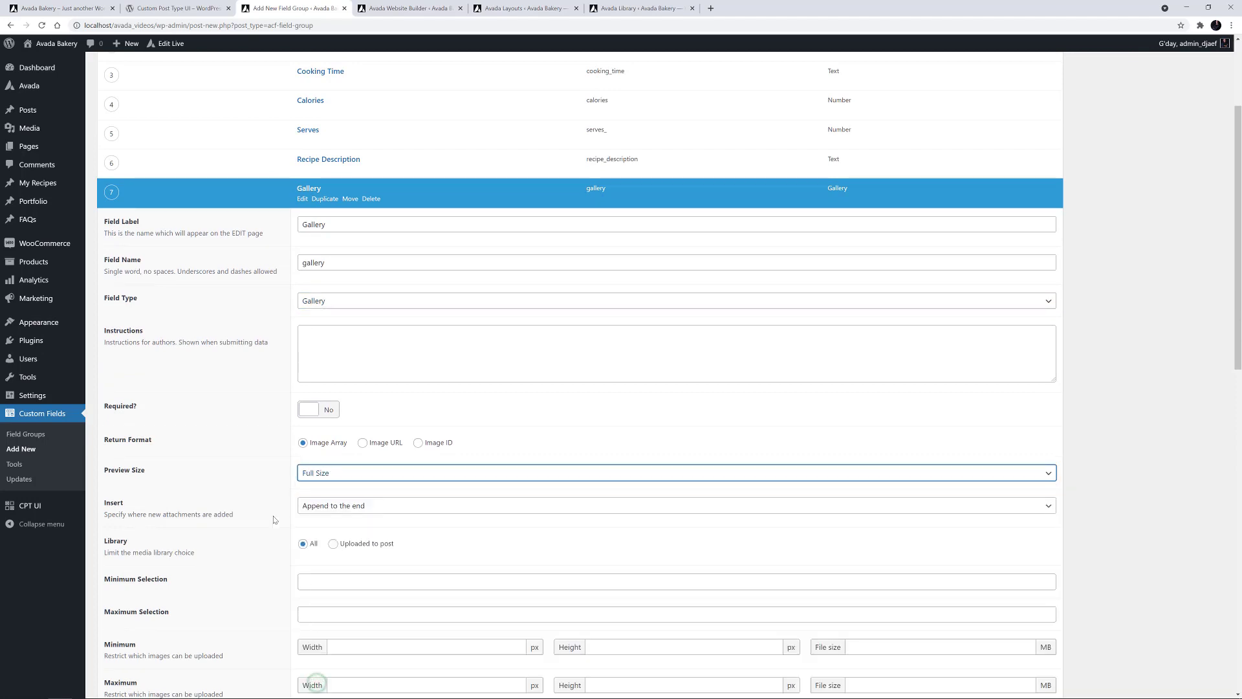
pyautogui.scroll(-2, 272, 492)
pyautogui.scroll(-10, 273, 492)
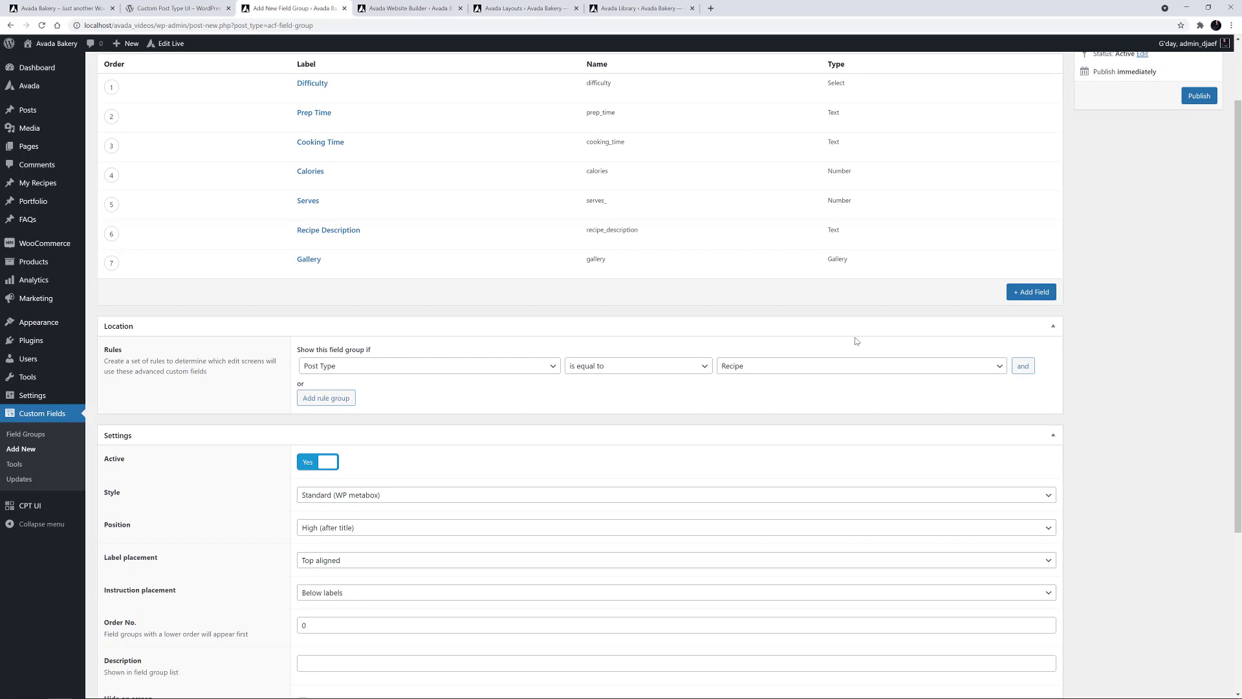
pyautogui.scroll(2, 855, 341)
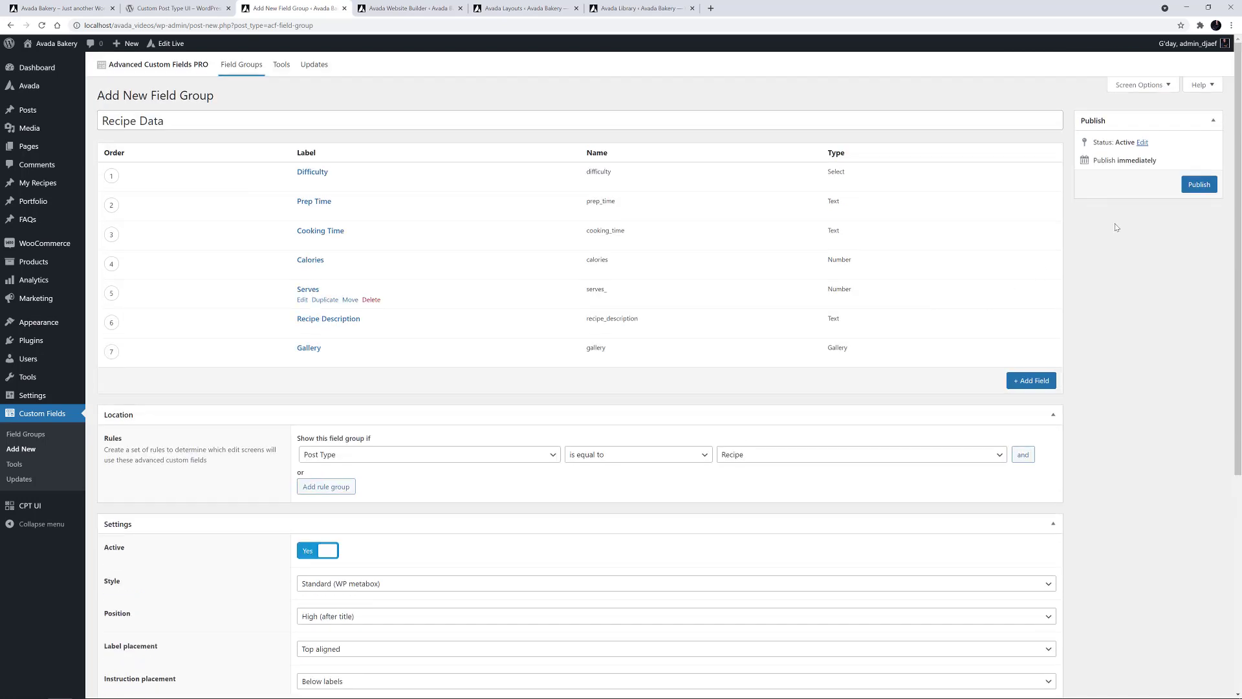
pyautogui.click(1197, 184)
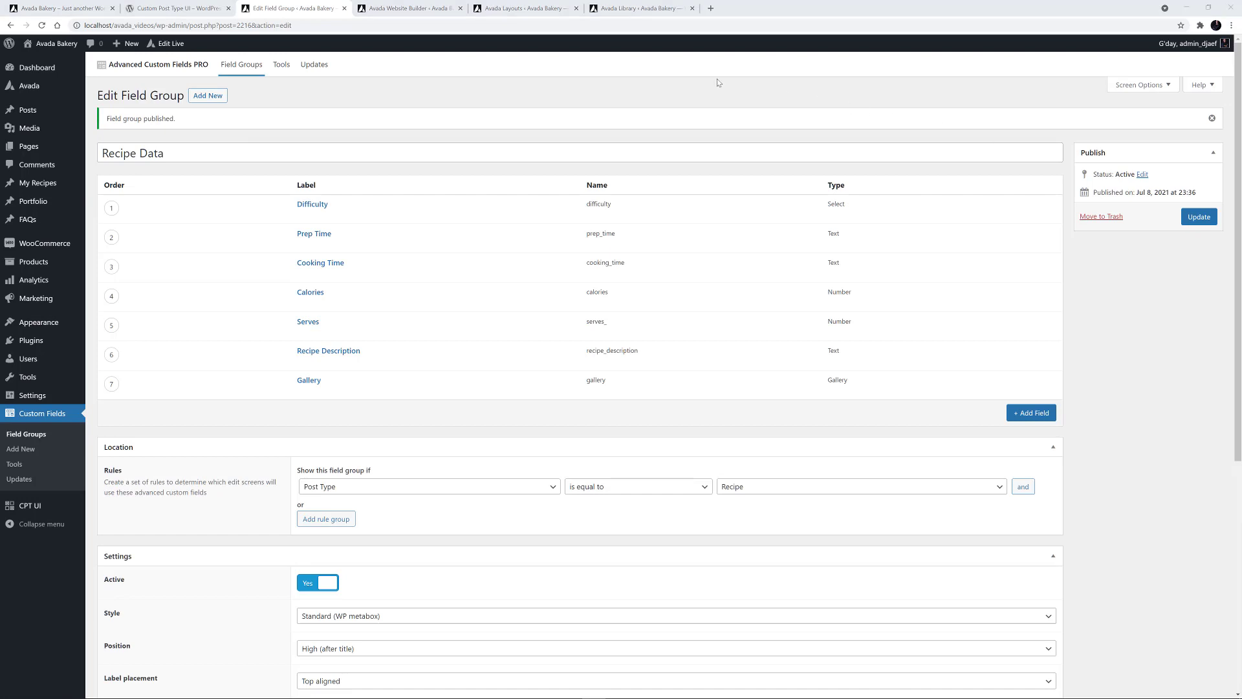
# Step: Enable the Avada Builder for the recipe post type in the Avada Builder Options and save the options
pyautogui.click(420, 7)
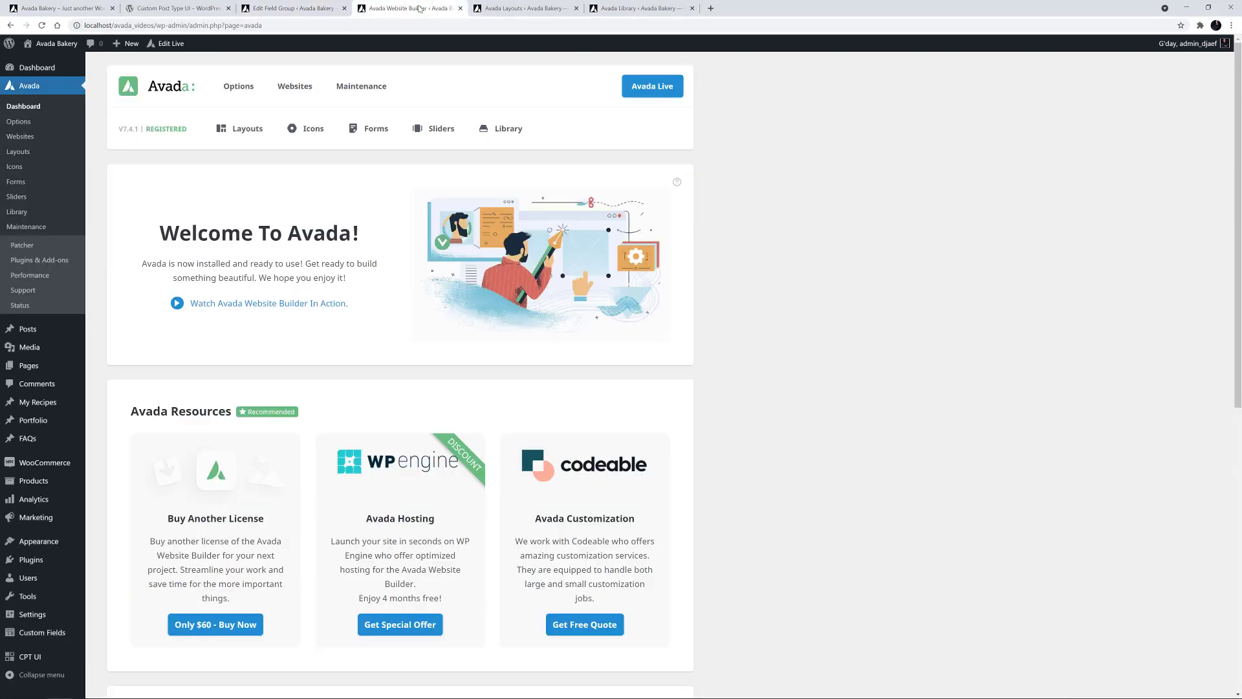
pyautogui.moveTo(252, 84)
pyautogui.click(260, 162)
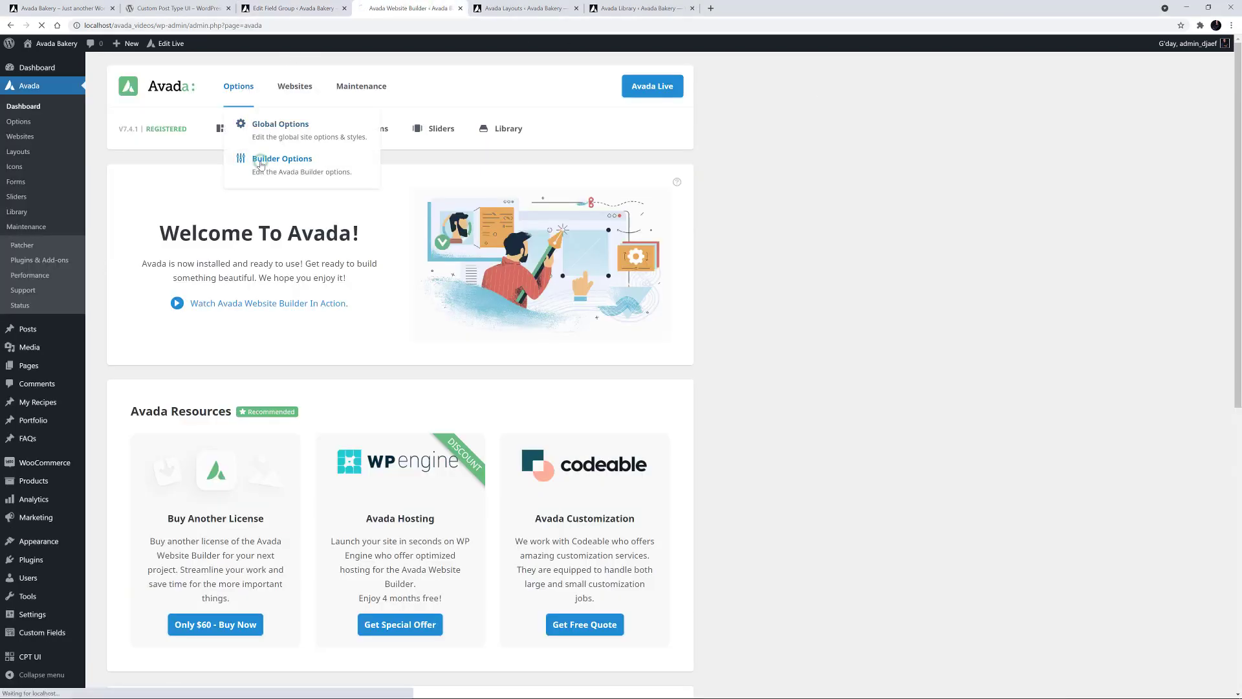
pyautogui.scroll(-15, 305, 271)
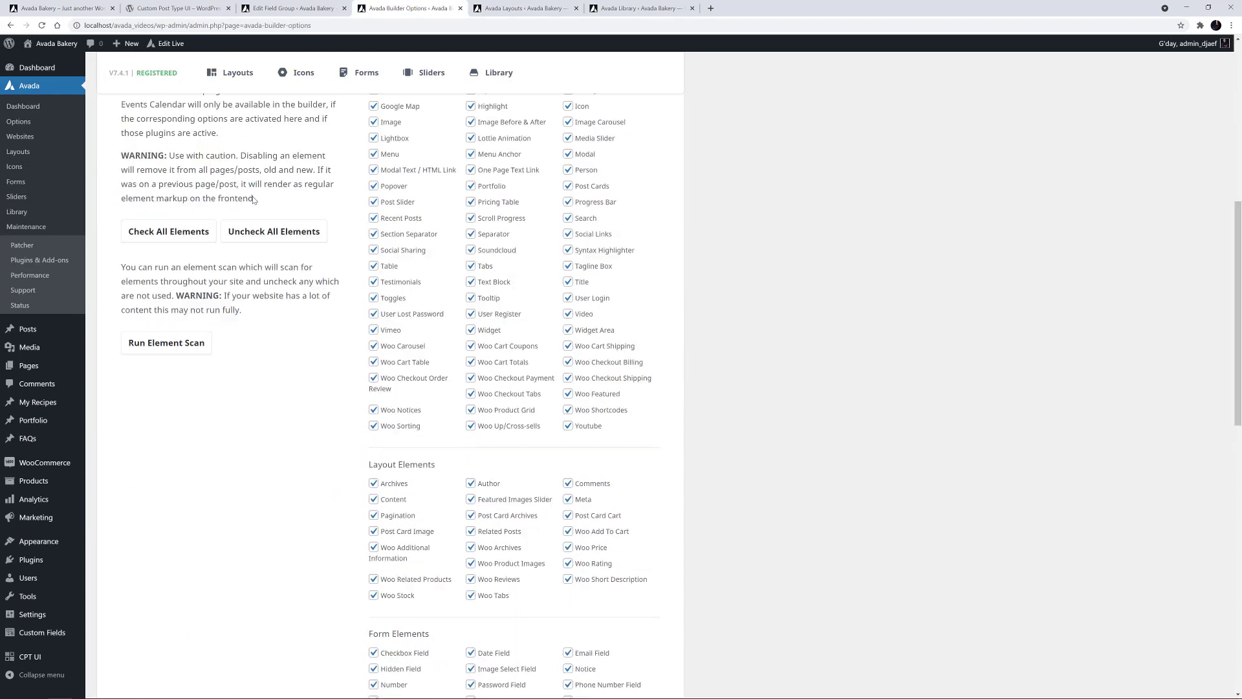
pyautogui.click(374, 352)
pyautogui.scroll(-5, 377, 353)
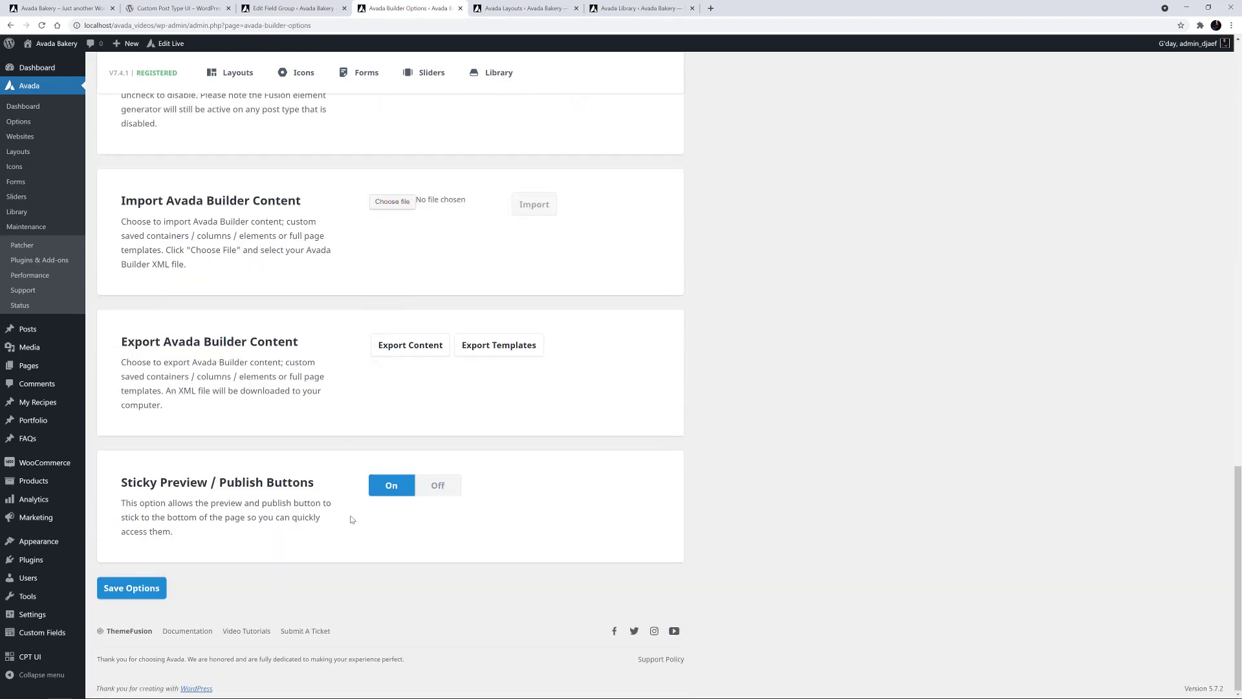
pyautogui.click(119, 593)
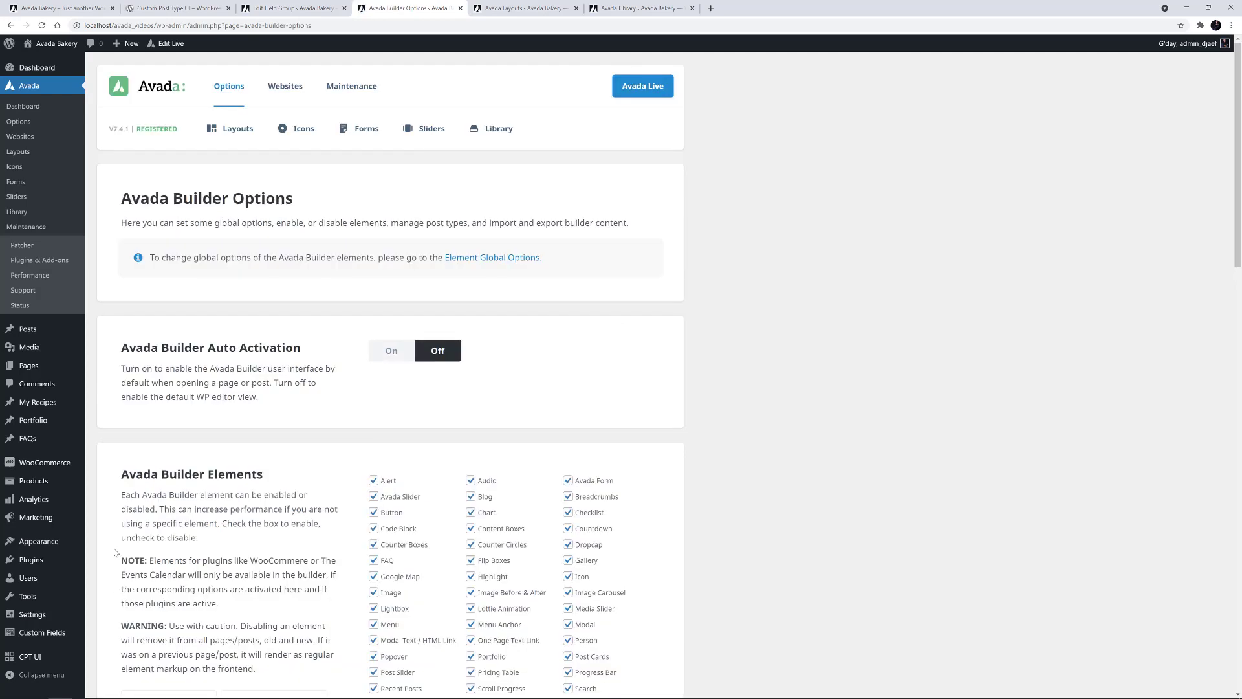
# Step: Start a new recipe post in My Recipes and title it Raspberry Apple Pie
pyautogui.moveTo(39, 401)
pyautogui.click(115, 419)
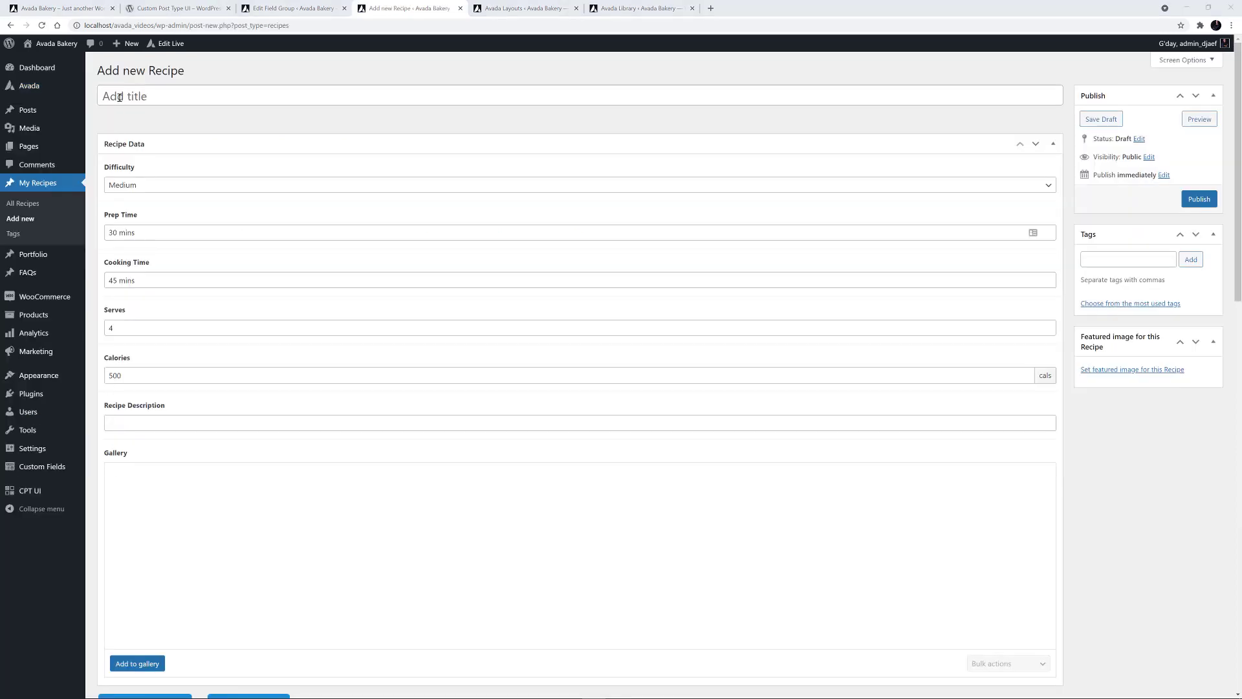
pyautogui.click(119, 97)
pyautogui.write('Raspberry Apple Pie')
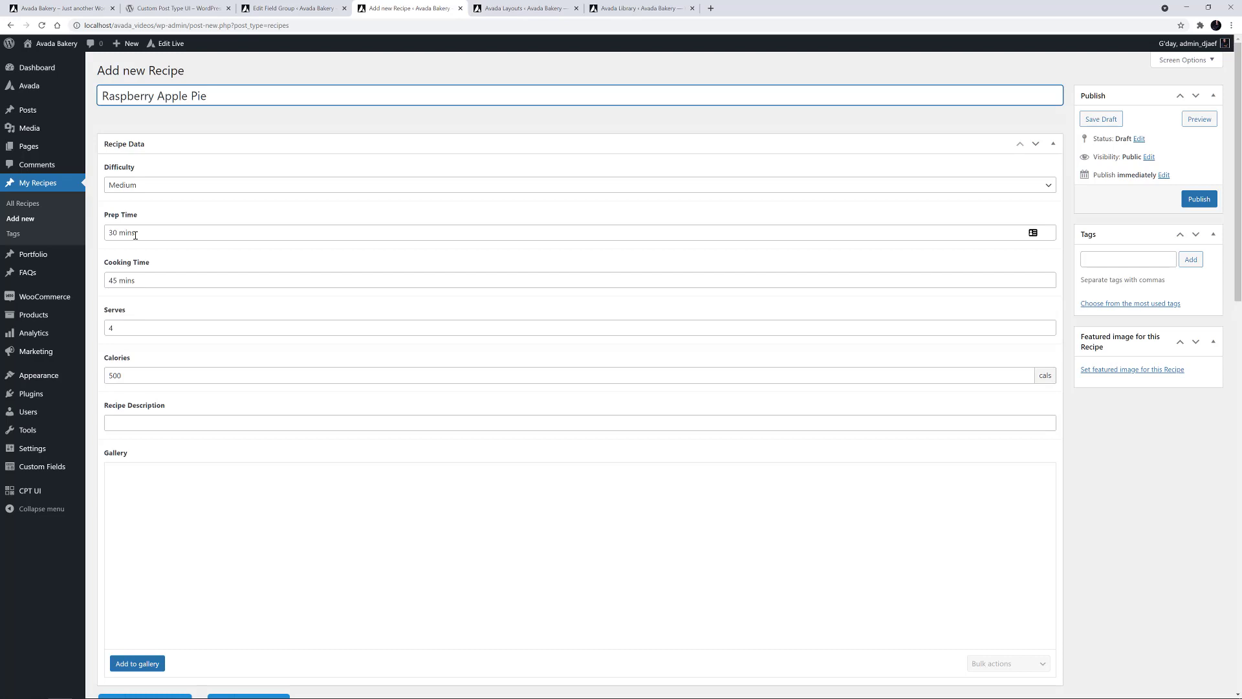
# Step: Set the recipe's Cooking Time to 1 hr, Serves to 8 and Calories to 1200
pyautogui.tripleClick(134, 283)
pyautogui.write('1 hr')
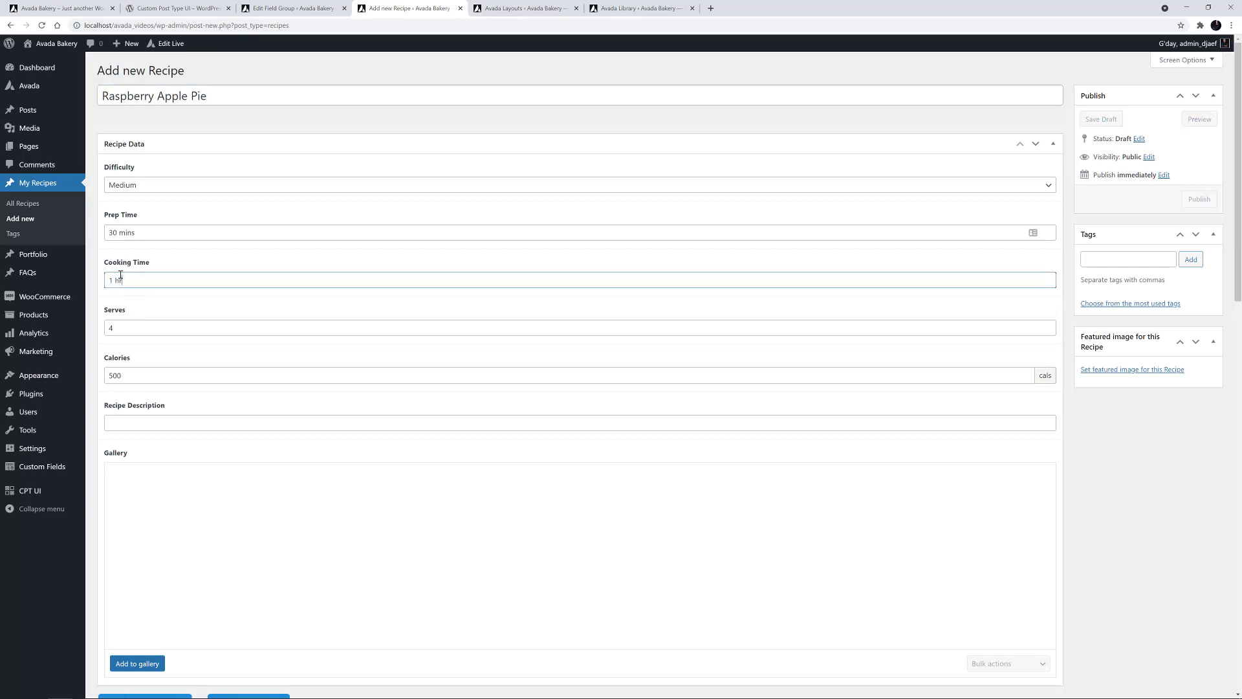
pyautogui.press('Tab')
pyautogui.write('8')
pyautogui.press('Tab')
pyautogui.write('1200')
# Step: Enter the Recipe Description "This raspberry apple pie gives you the best of both worlds, raspberry and apple. And with a pastry that's just amazing!"
pyautogui.press('Tab')
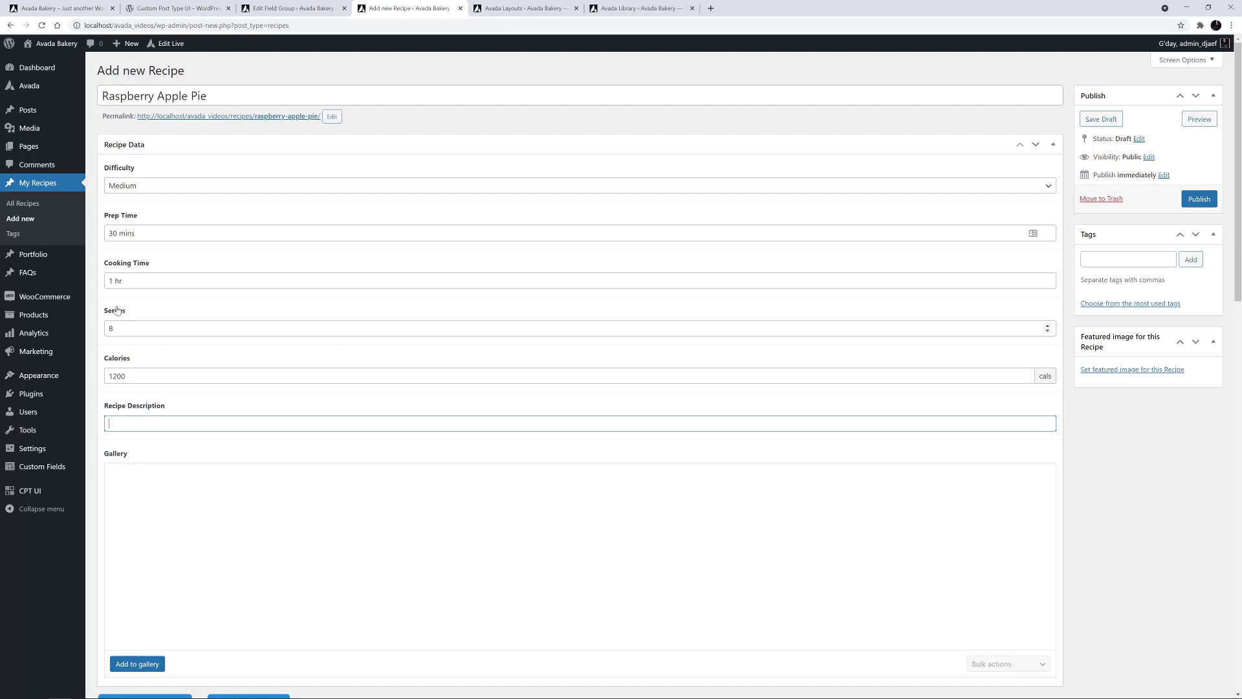
pyautogui.write('"This raspberry apple pie gives you the best of both worlds, raspberry and apple. And with a pastry that\'s just amazing!"')
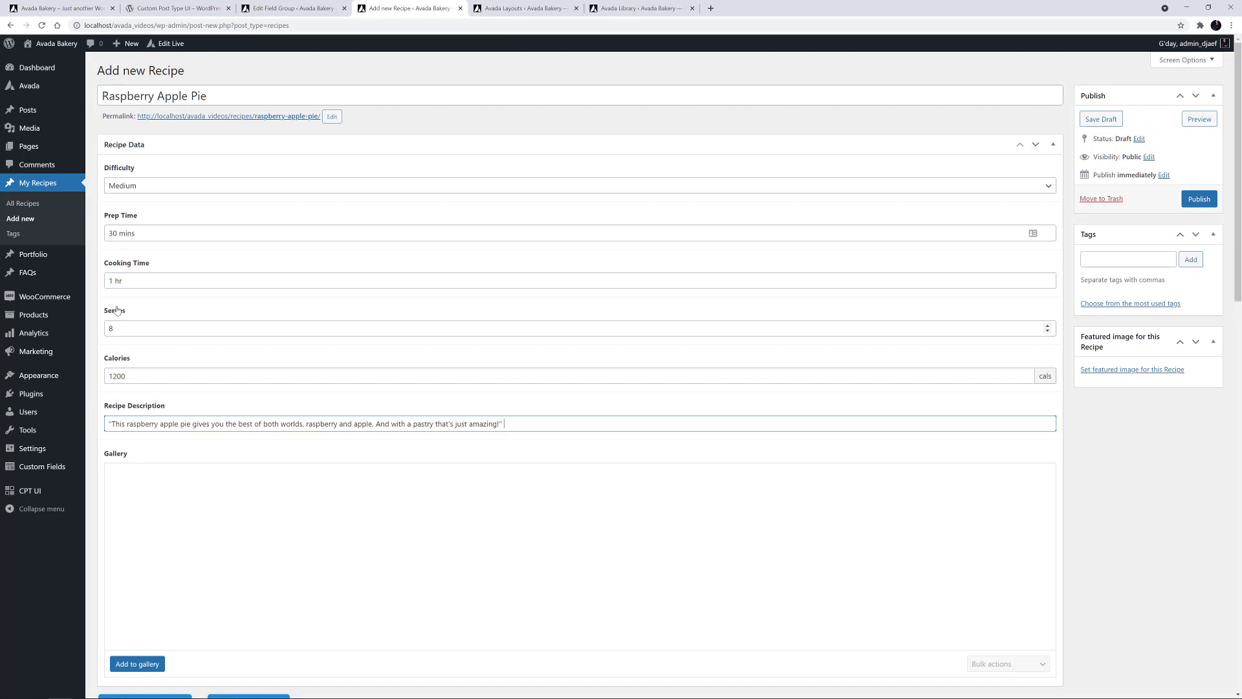
# Step: Add three pie images from the media library to the recipe's Gallery field, including apple_pie_1.jpg
pyautogui.click(118, 666)
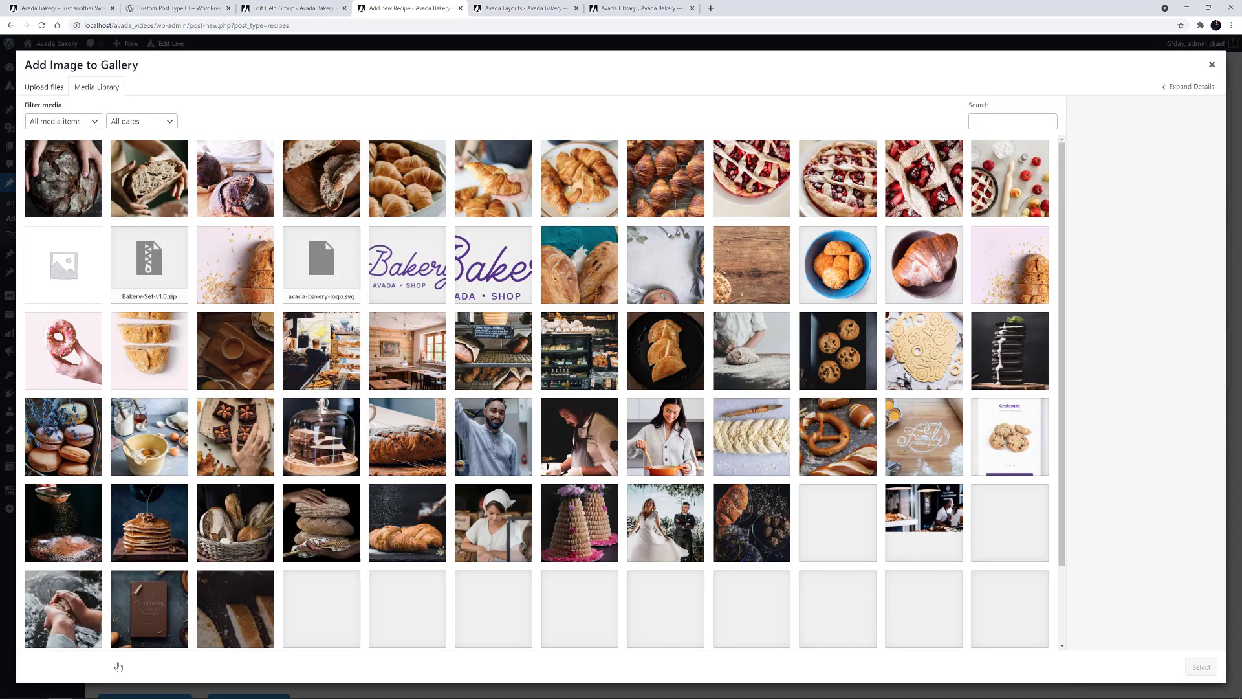
pyautogui.click(841, 186)
pyautogui.click(925, 182)
pyautogui.click(1002, 180)
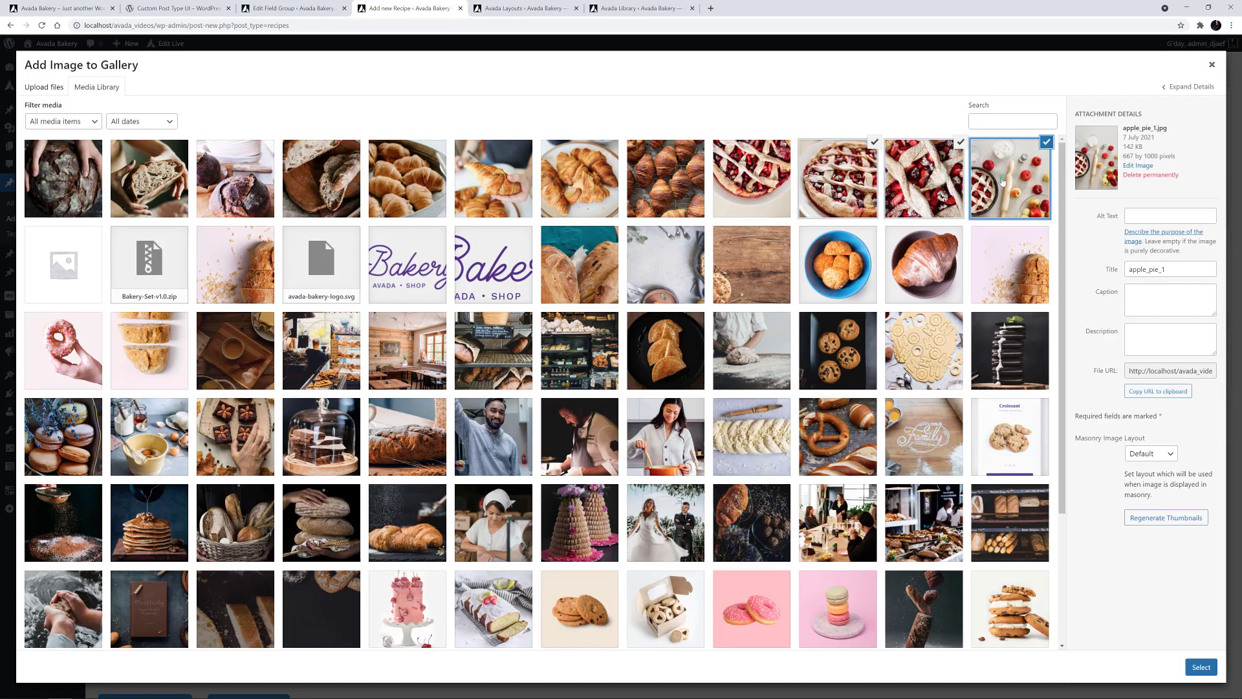
pyautogui.click(1200, 667)
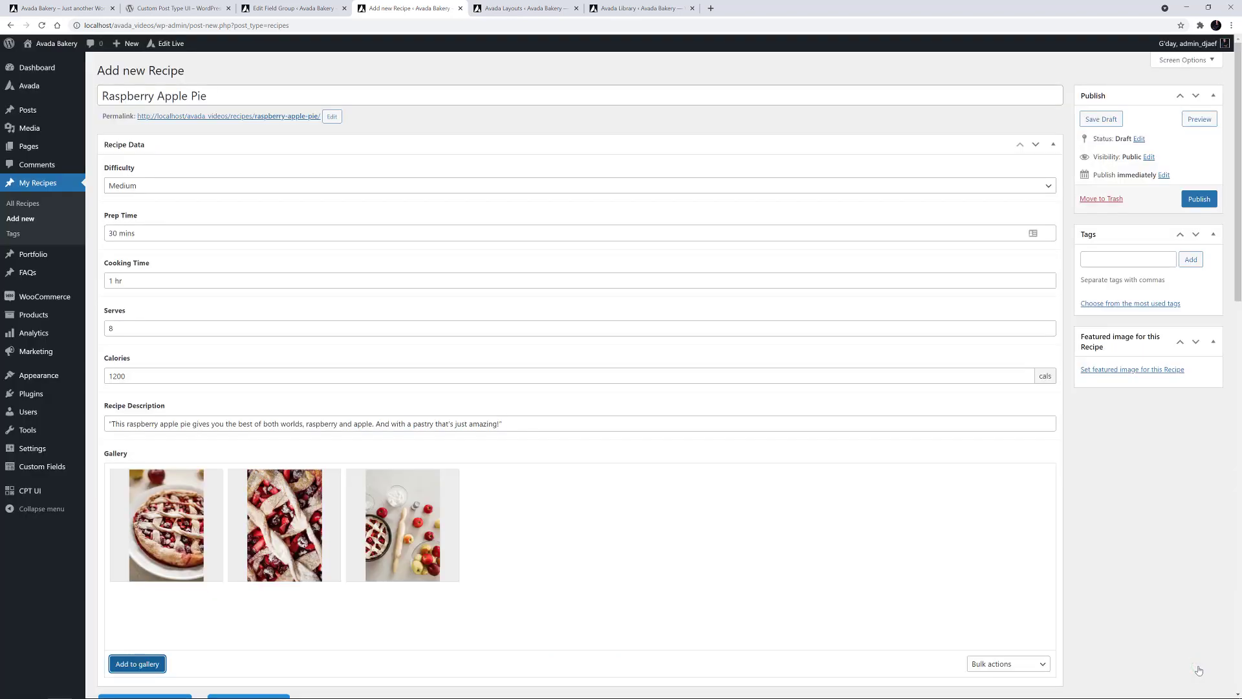
# Step: Set the lattice pie photo from the media library as the recipe's featured image
pyautogui.click(1114, 374)
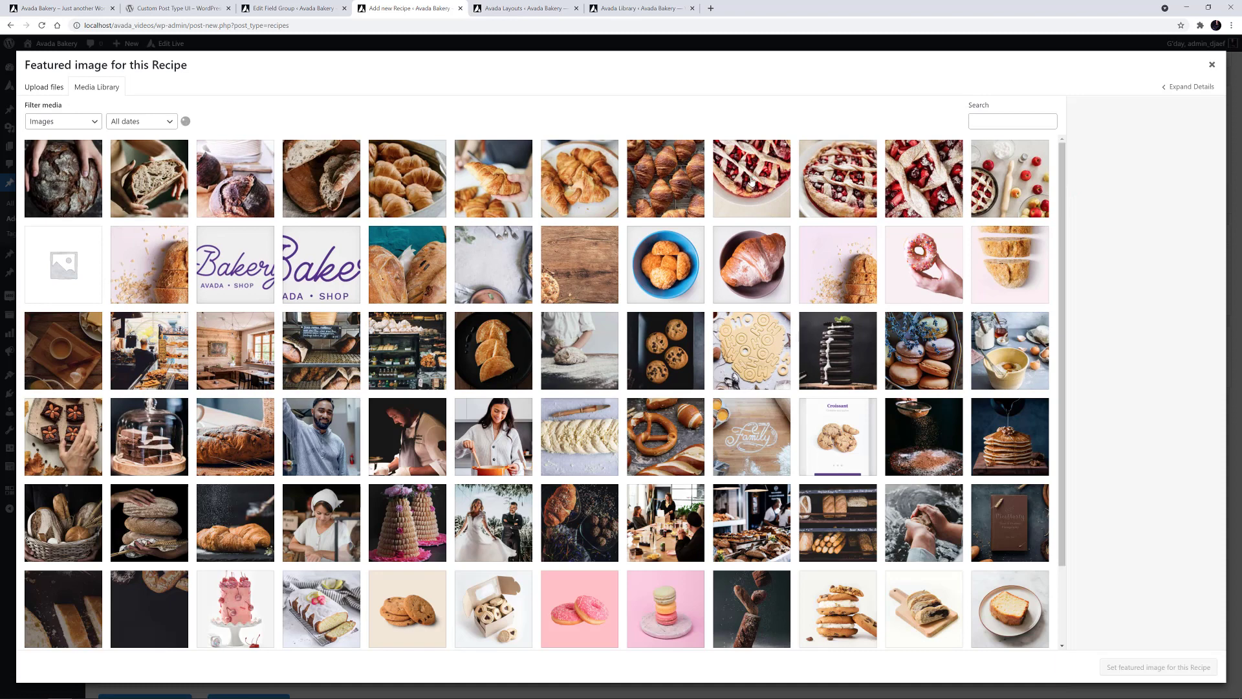
pyautogui.click(751, 184)
pyautogui.click(1128, 668)
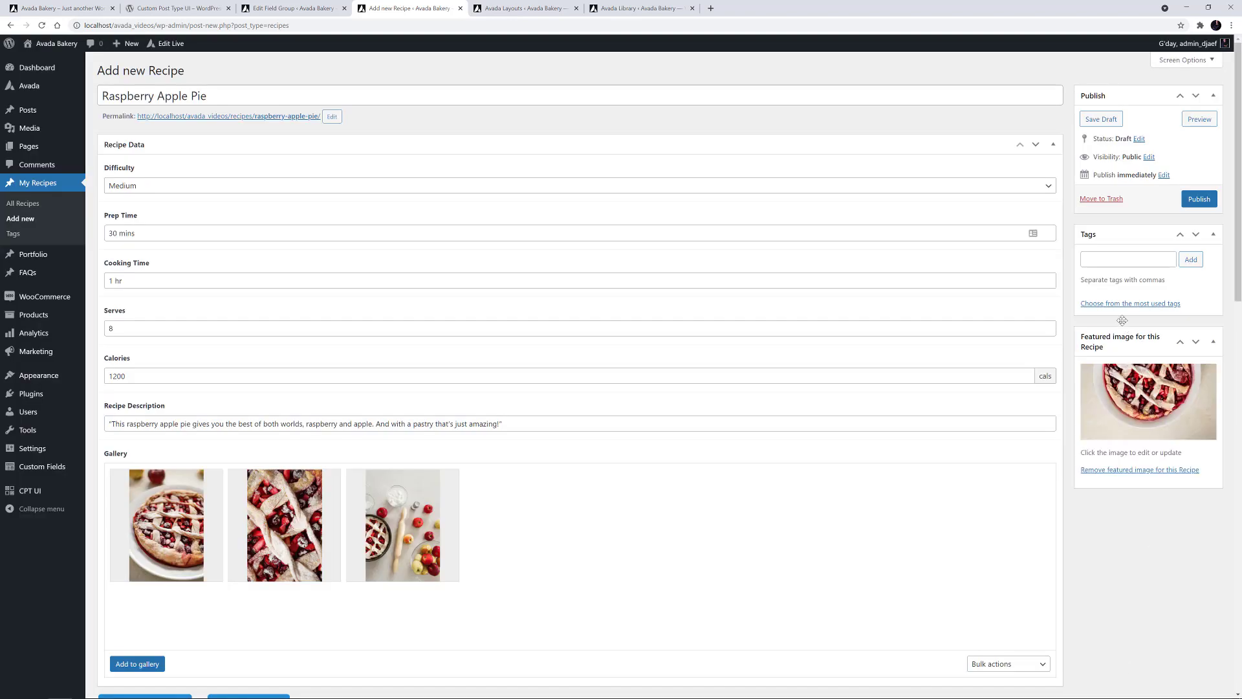
# Step: Add the tags pie, dessert, apple and raspberry to the recipe
pyautogui.click(1100, 260)
pyautogui.write('pie, dessert, apple, ')
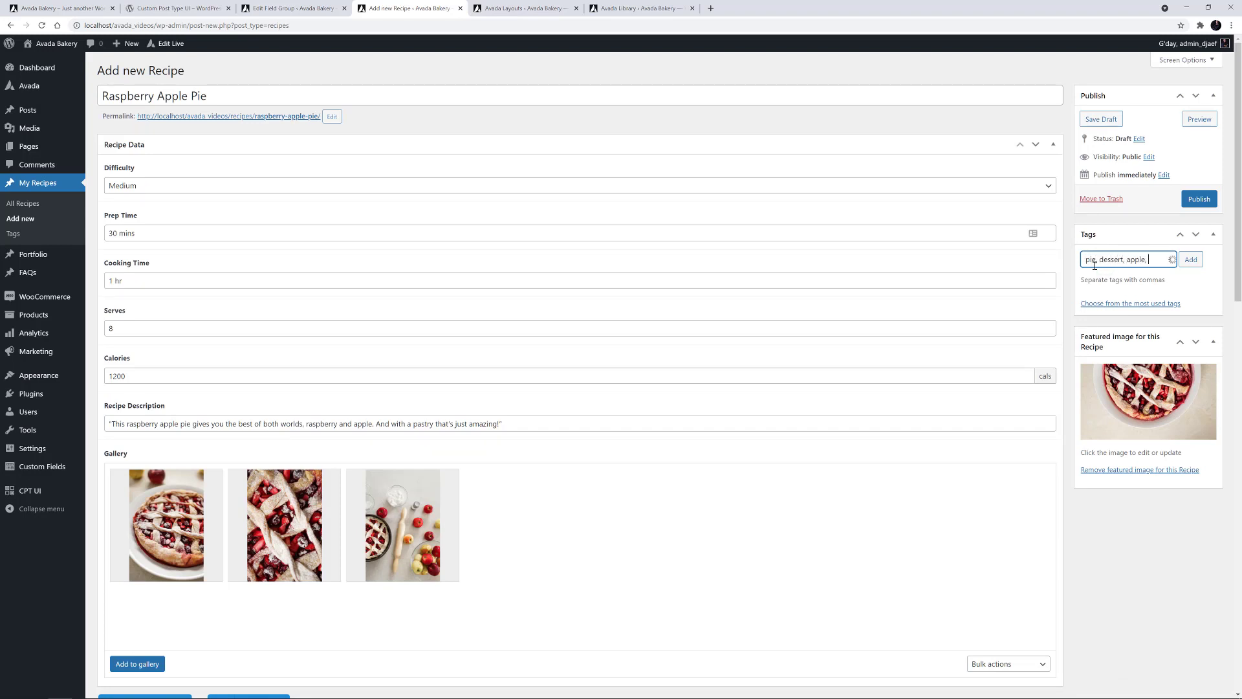
pyautogui.write('raspberry')
pyautogui.click(1192, 260)
# Step: Switch the recipe's content to the Avada Builder and insert the first saved library container with the ingredients and method steps
pyautogui.scroll(-4, 582, 453)
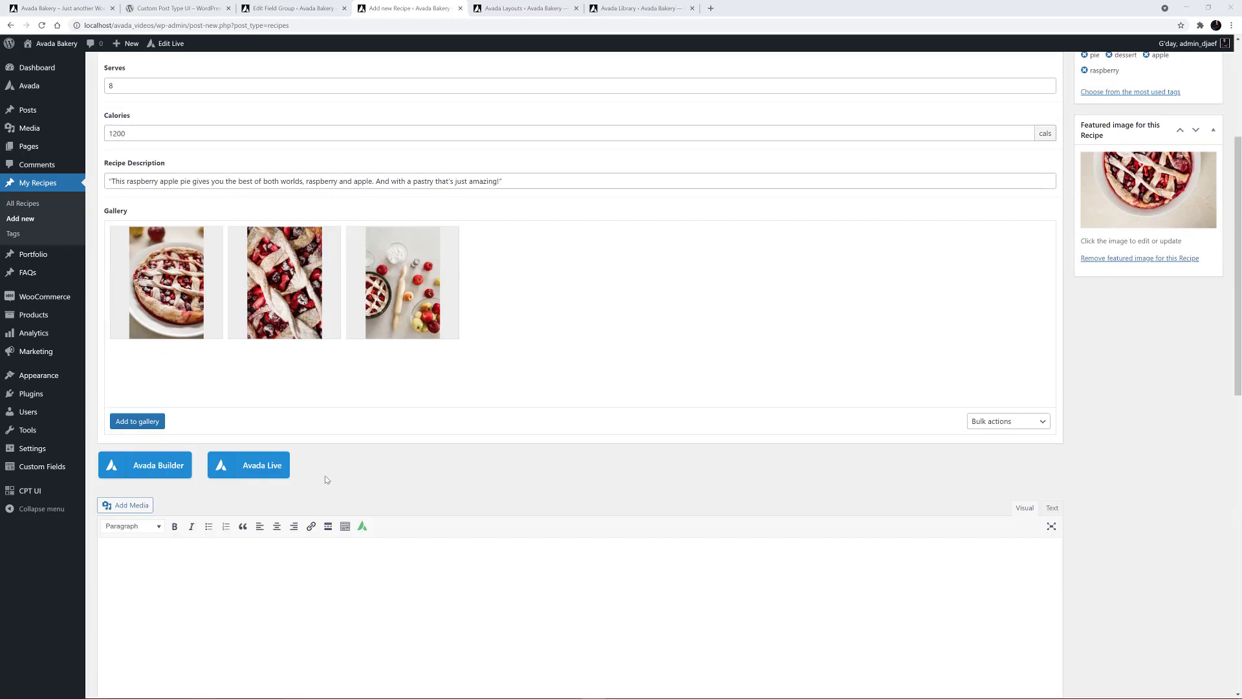
pyautogui.click(162, 466)
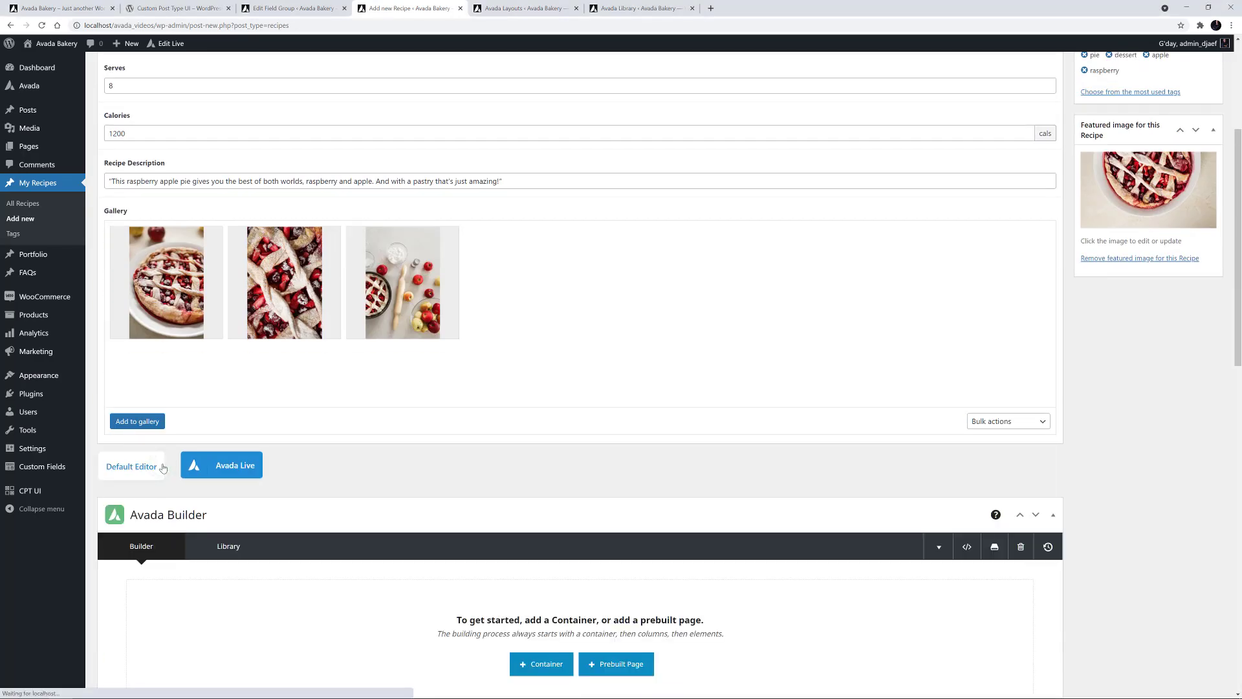
pyautogui.scroll(-3, 492, 479)
pyautogui.click(522, 475)
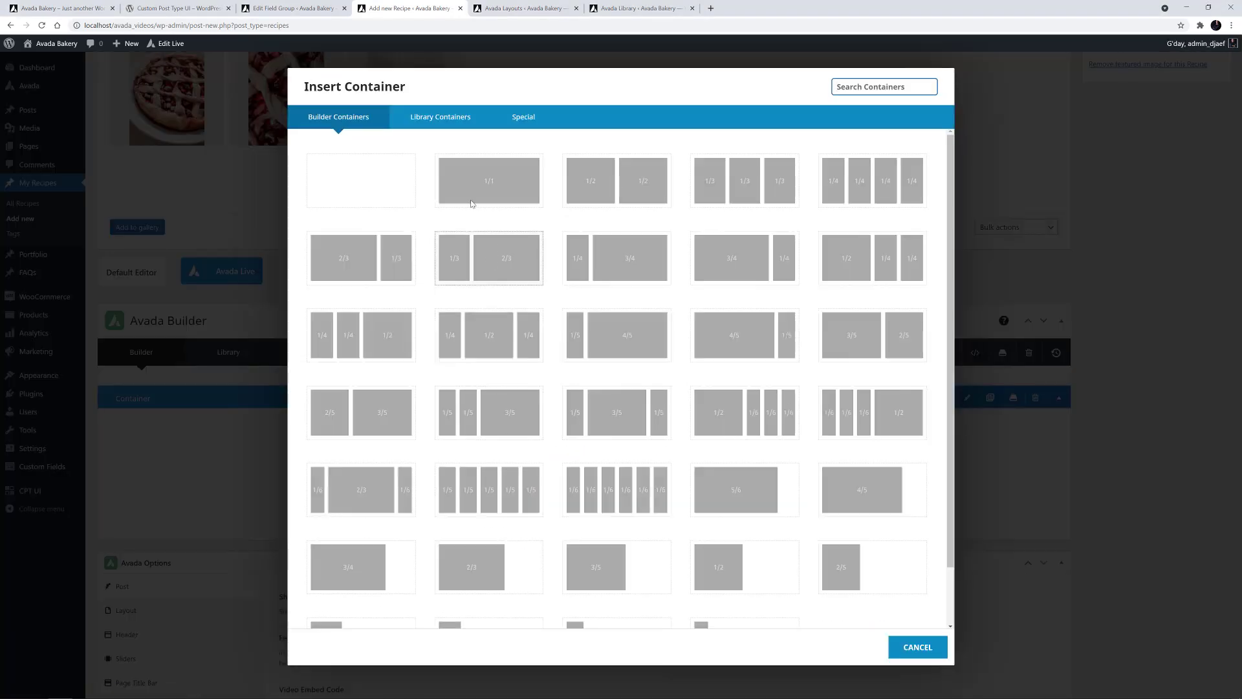
pyautogui.click(424, 118)
pyautogui.click(364, 171)
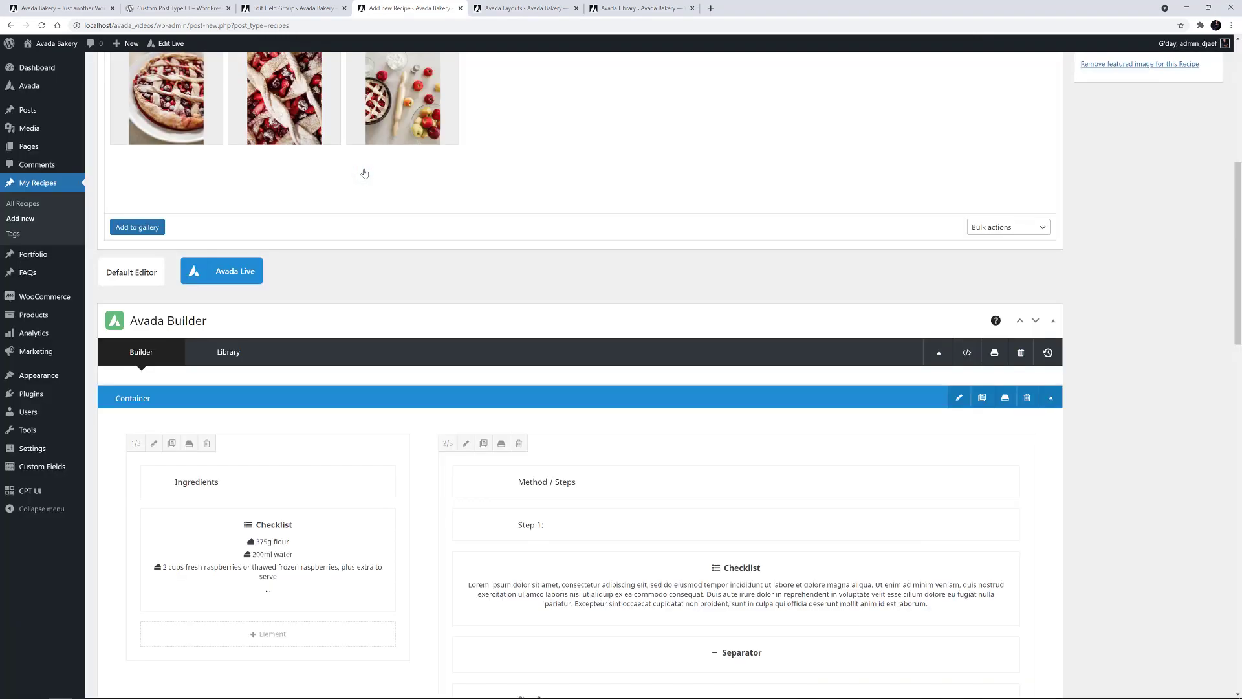
# Step: Review the inserted recipe content and publish the Raspberry Apple Pie recipe
pyautogui.scroll(-4, 508, 232)
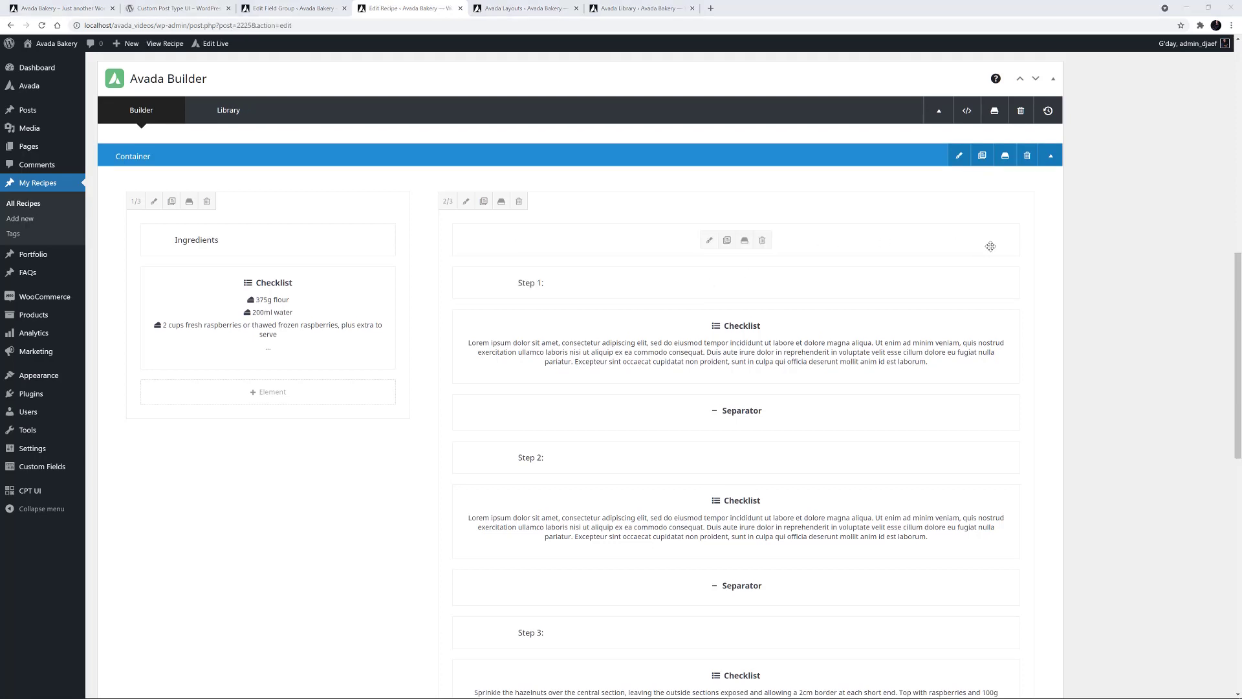
pyautogui.scroll(10, 1092, 249)
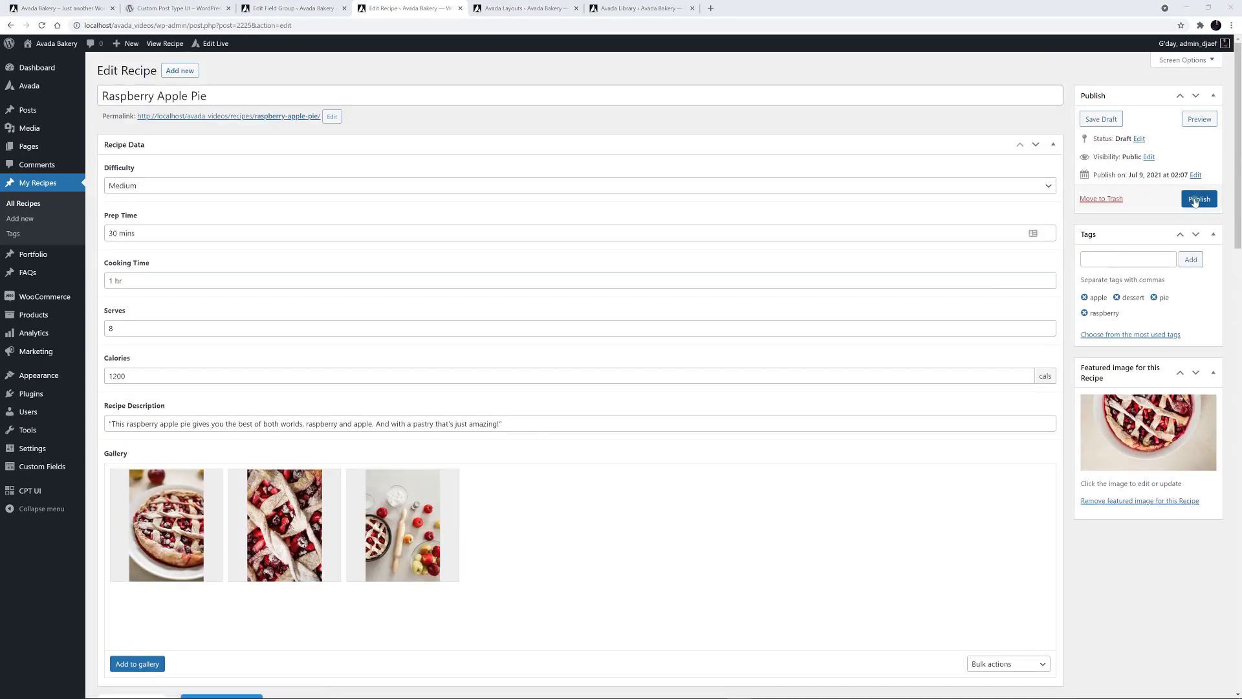
pyautogui.click(1197, 199)
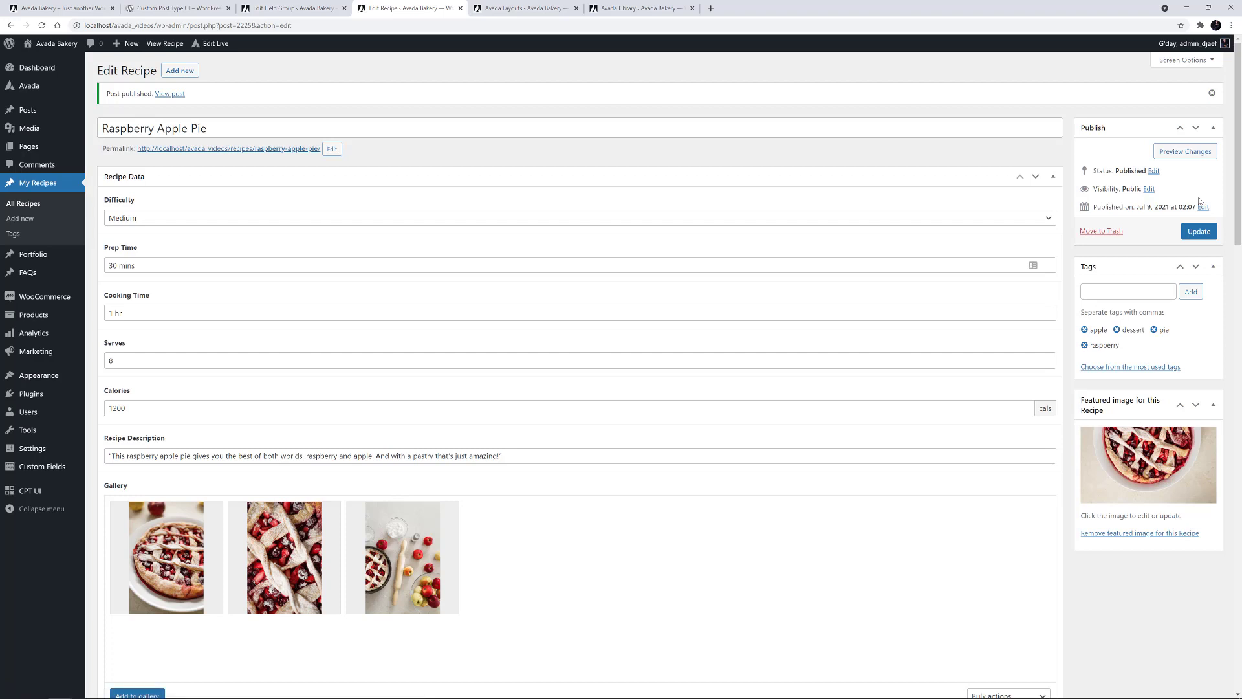
# Step: Create a new layout named Recipes in the Avada Layout Builder
pyautogui.click(530, 7)
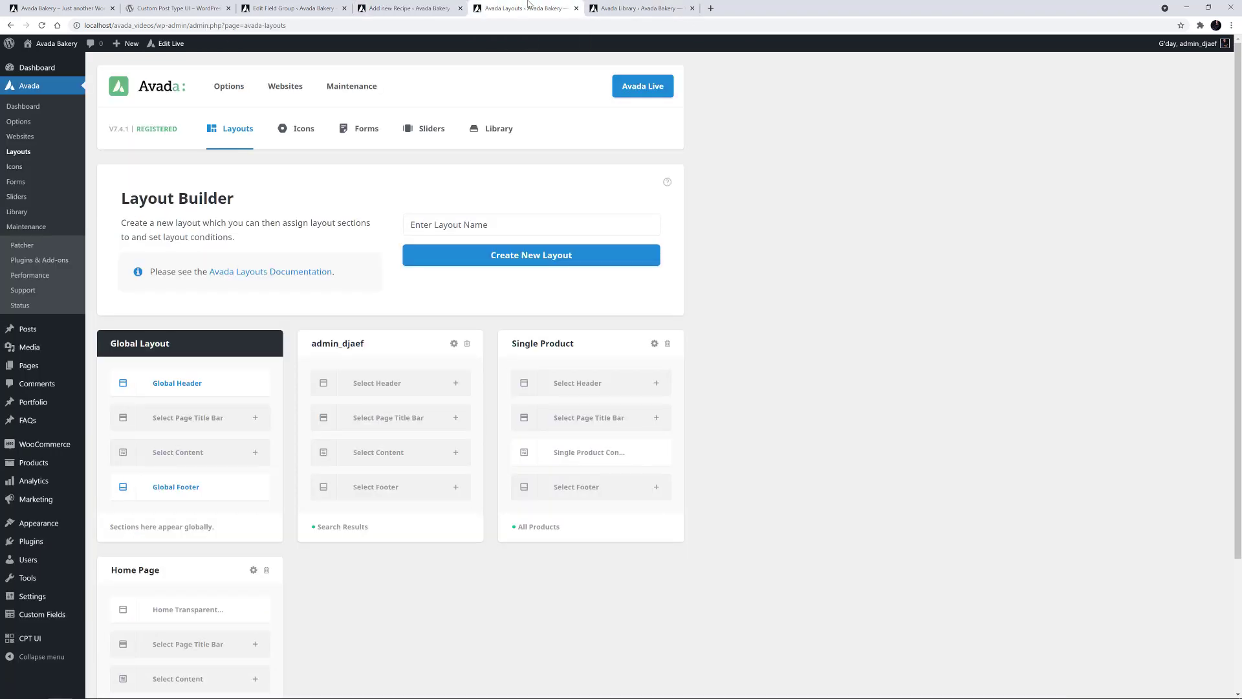
pyautogui.click(476, 220)
pyautogui.write('Recipes')
pyautogui.press('Return')
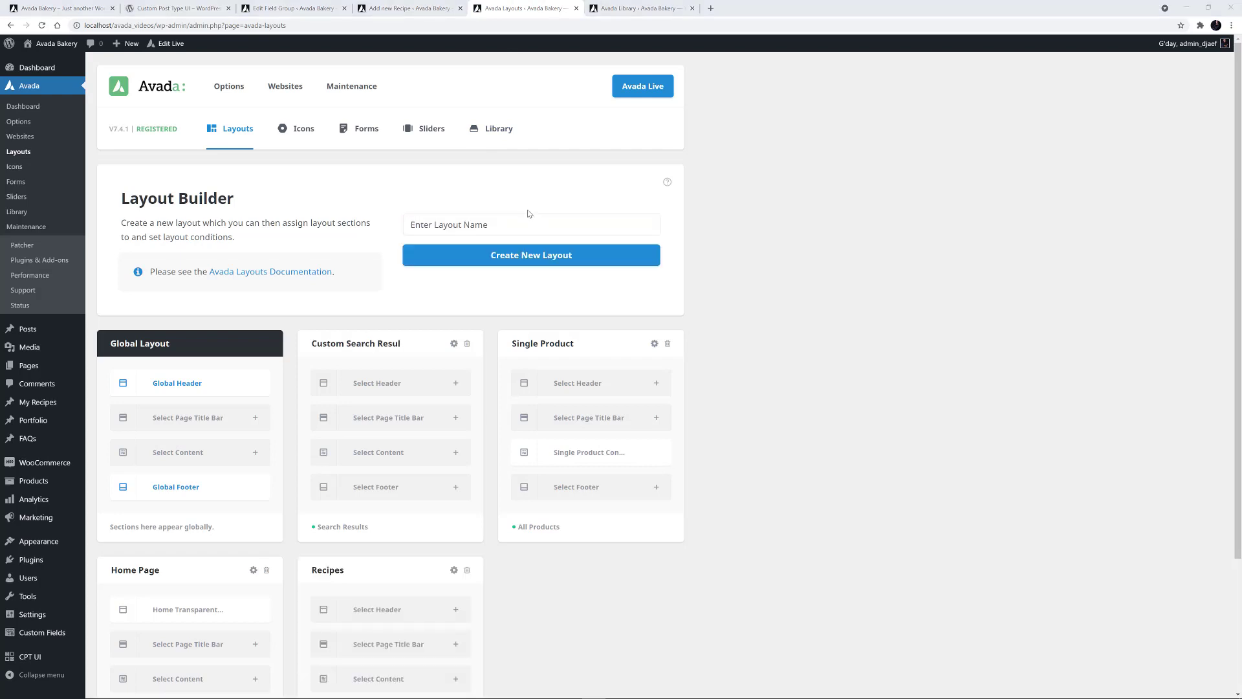
# Step: Create a page title bar section named Recipe PTB in the Recipes layout
pyautogui.scroll(-3, 526, 233)
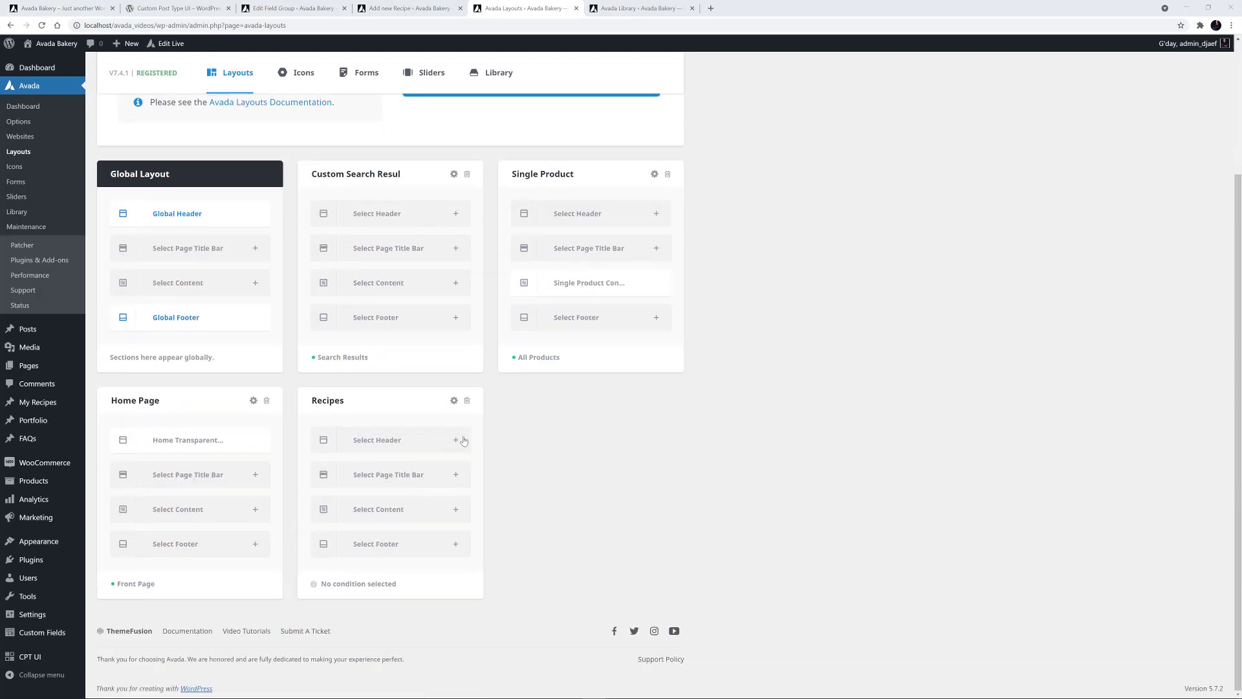
pyautogui.click(385, 476)
pyautogui.write('Recipe PTB')
pyautogui.press('Return')
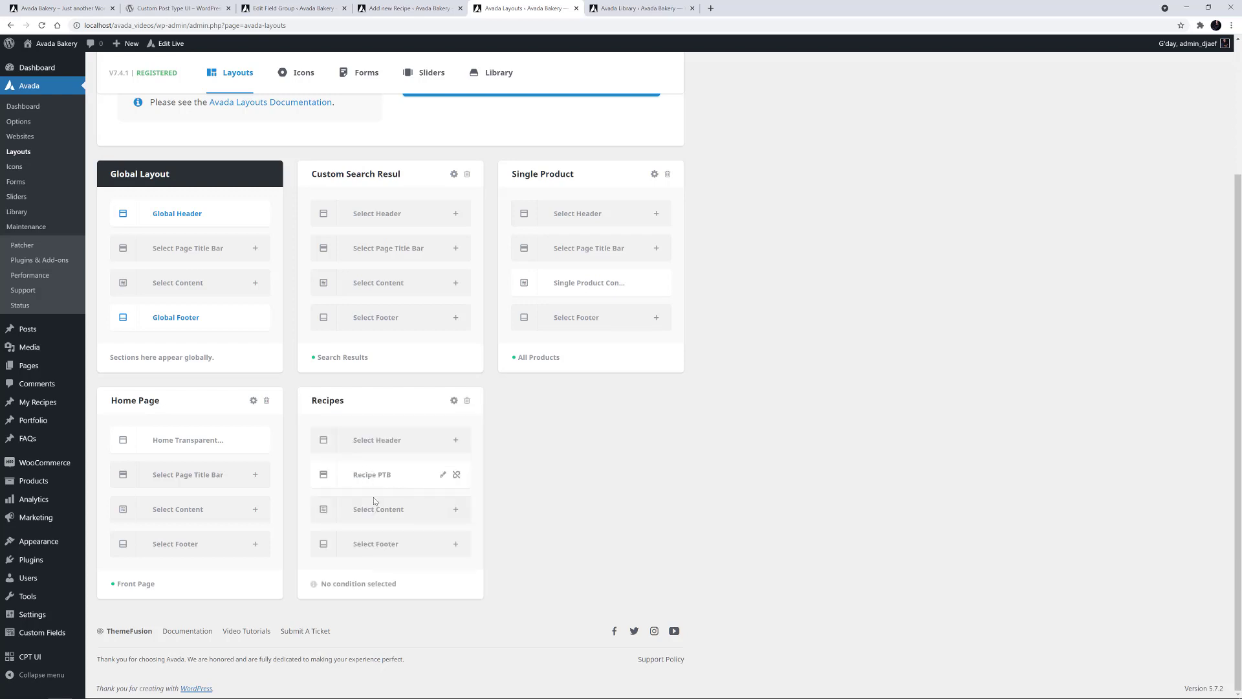
# Step: Create a content section named Recipe Content in the Recipes layout
pyautogui.click(373, 509)
pyautogui.click(323, 476)
pyautogui.write('Recipe Content')
pyautogui.press('Return')
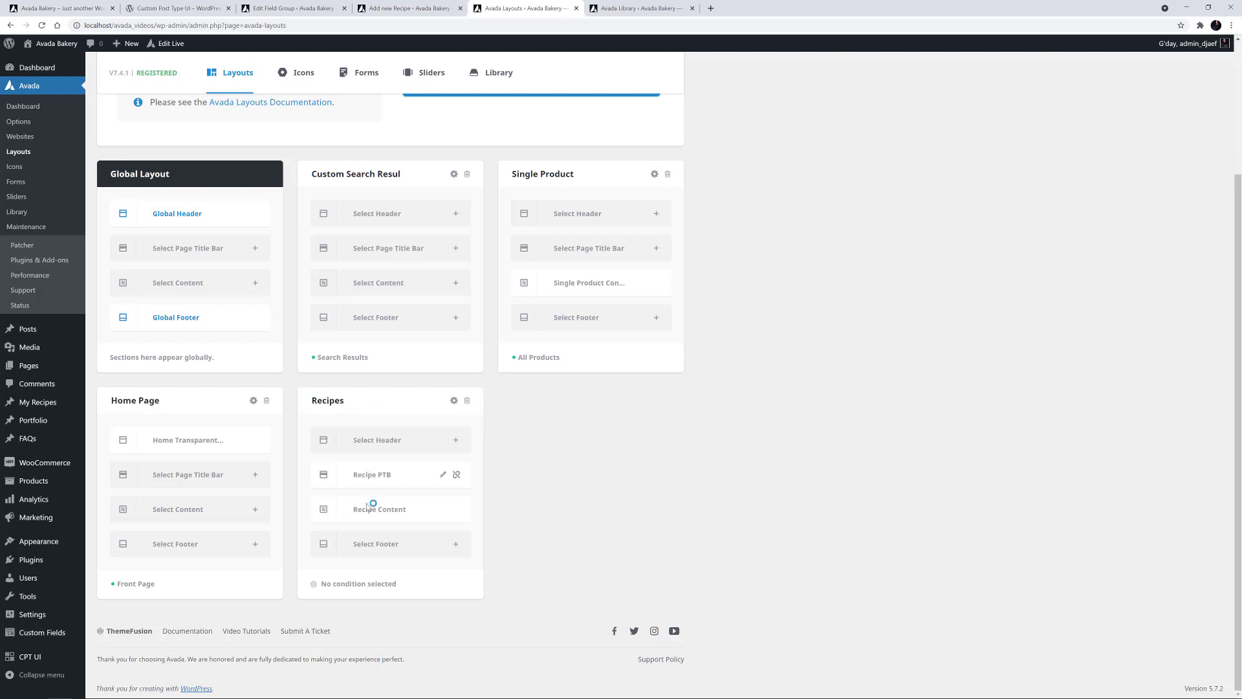
# Step: Add a layout condition that includes All Recipes to the Recipes layout
pyautogui.click(347, 579)
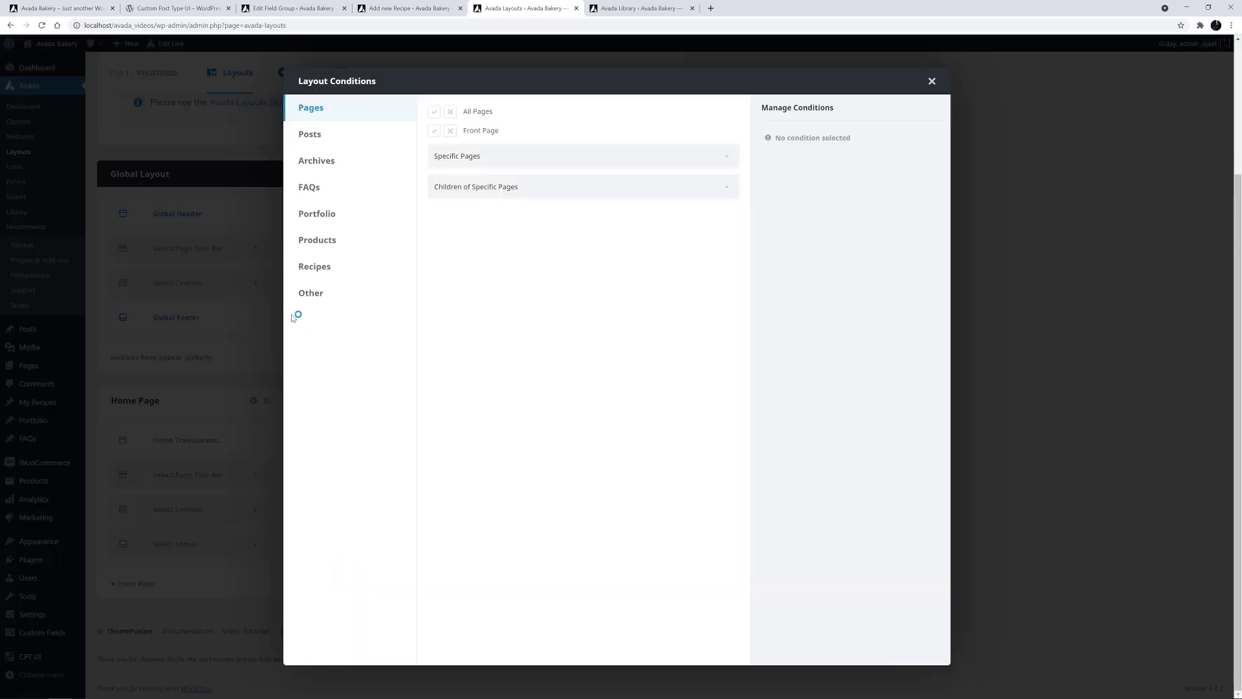
pyautogui.click(302, 266)
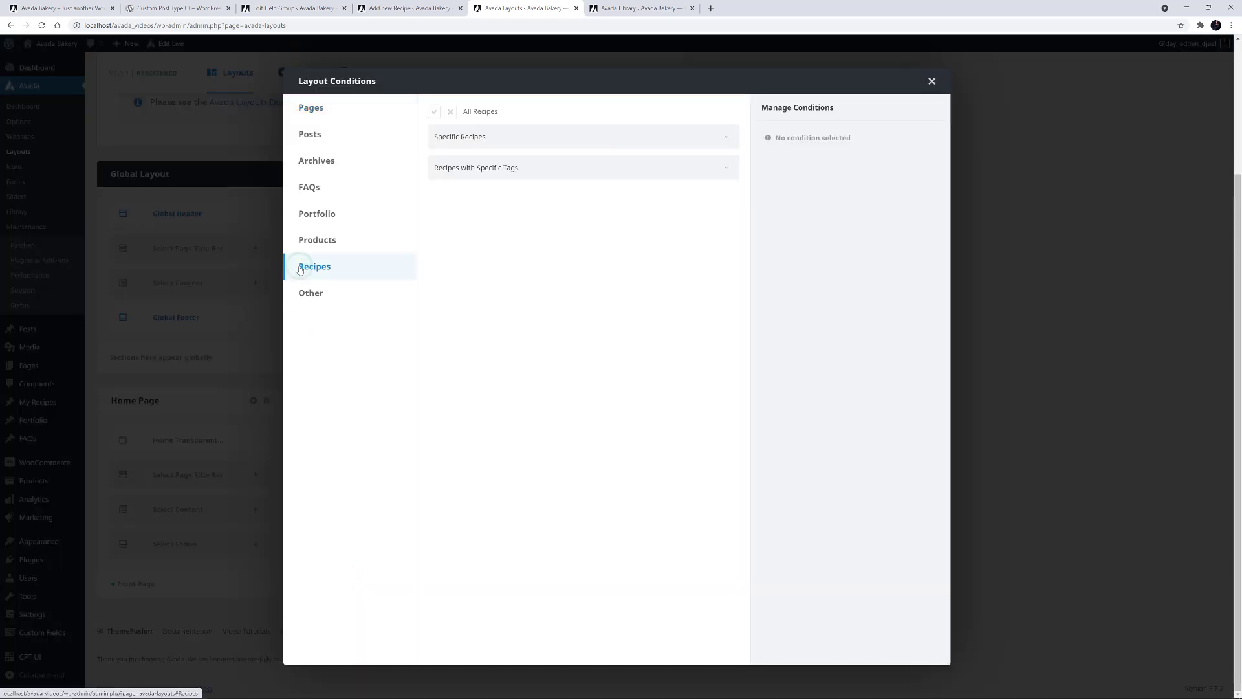
pyautogui.click(434, 112)
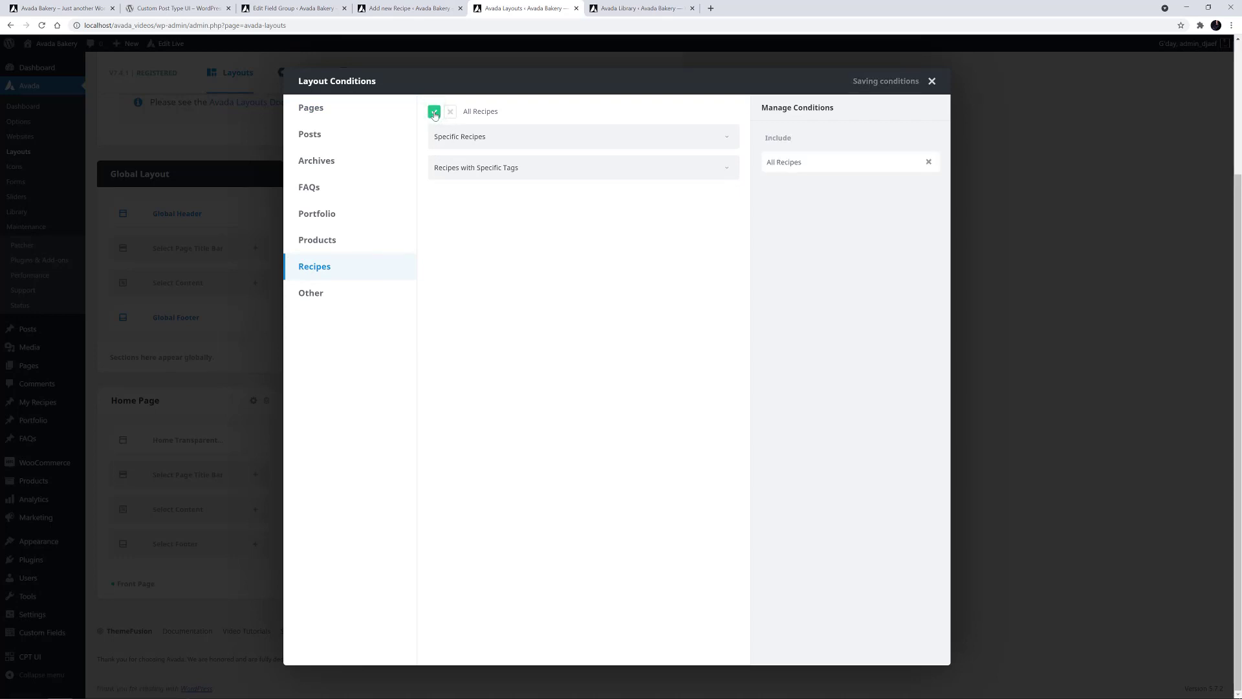
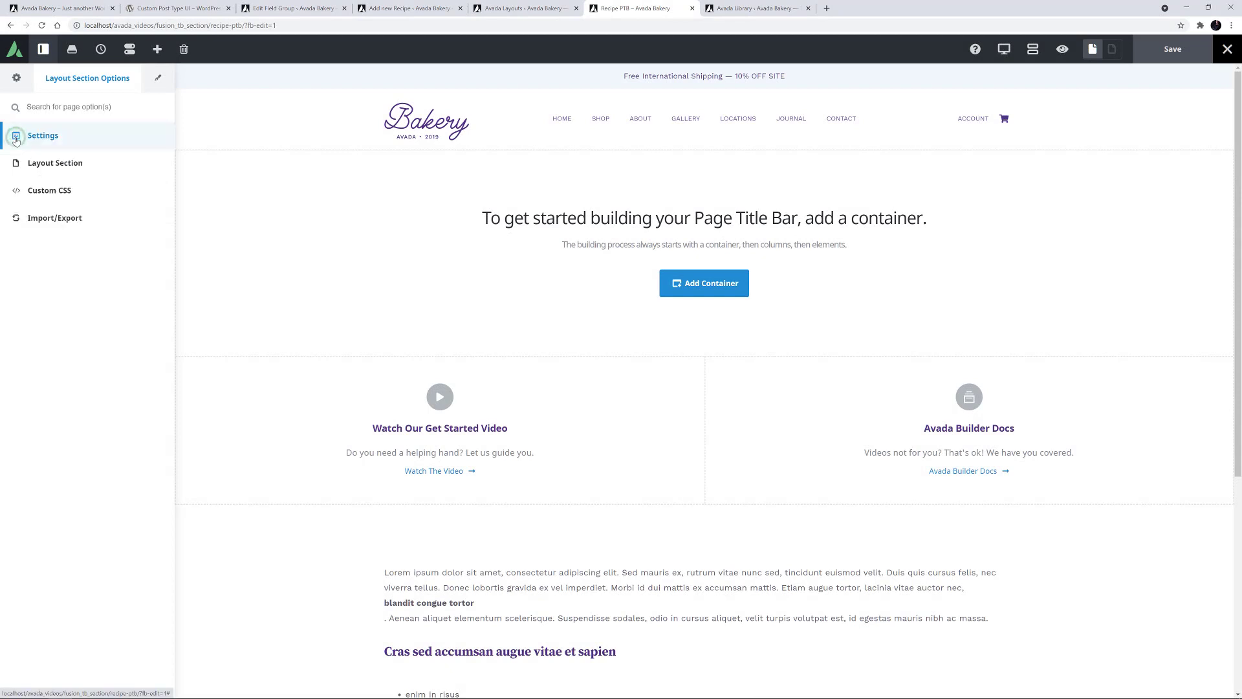
# Step: In the Recipe PTB section, set dynamic content to view as Recipe, select Raspberry Apple Pie and preview it
pyautogui.click(48, 163)
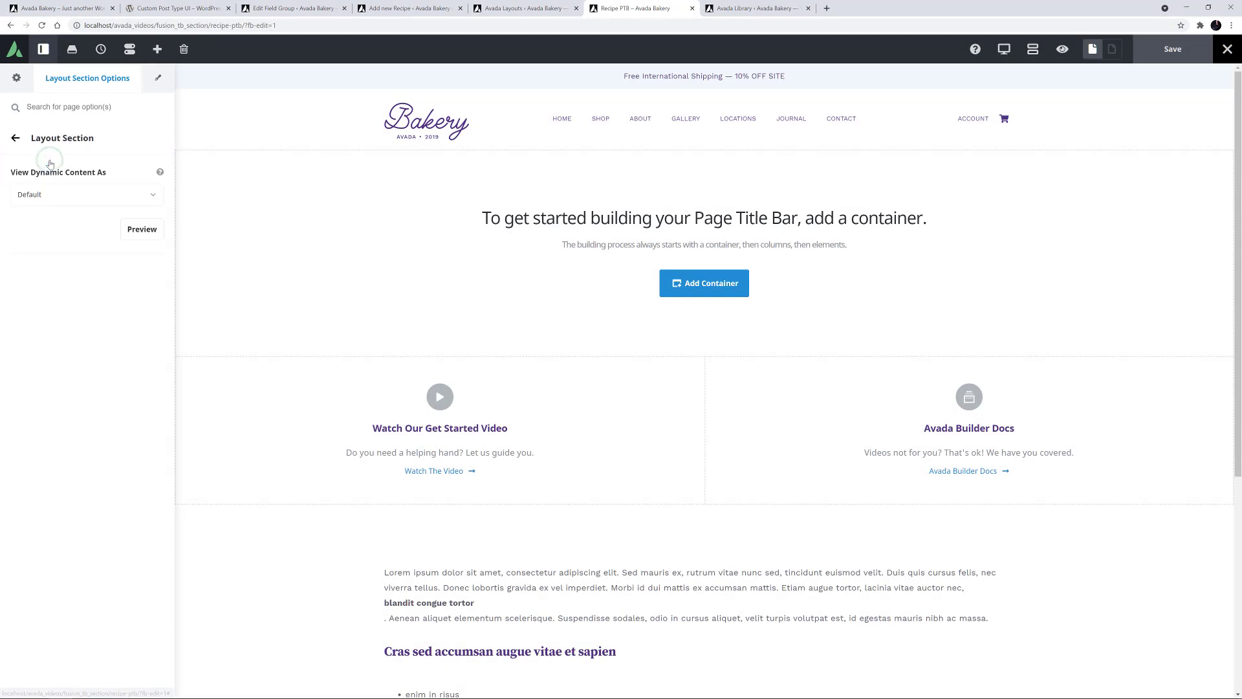
pyautogui.click(52, 198)
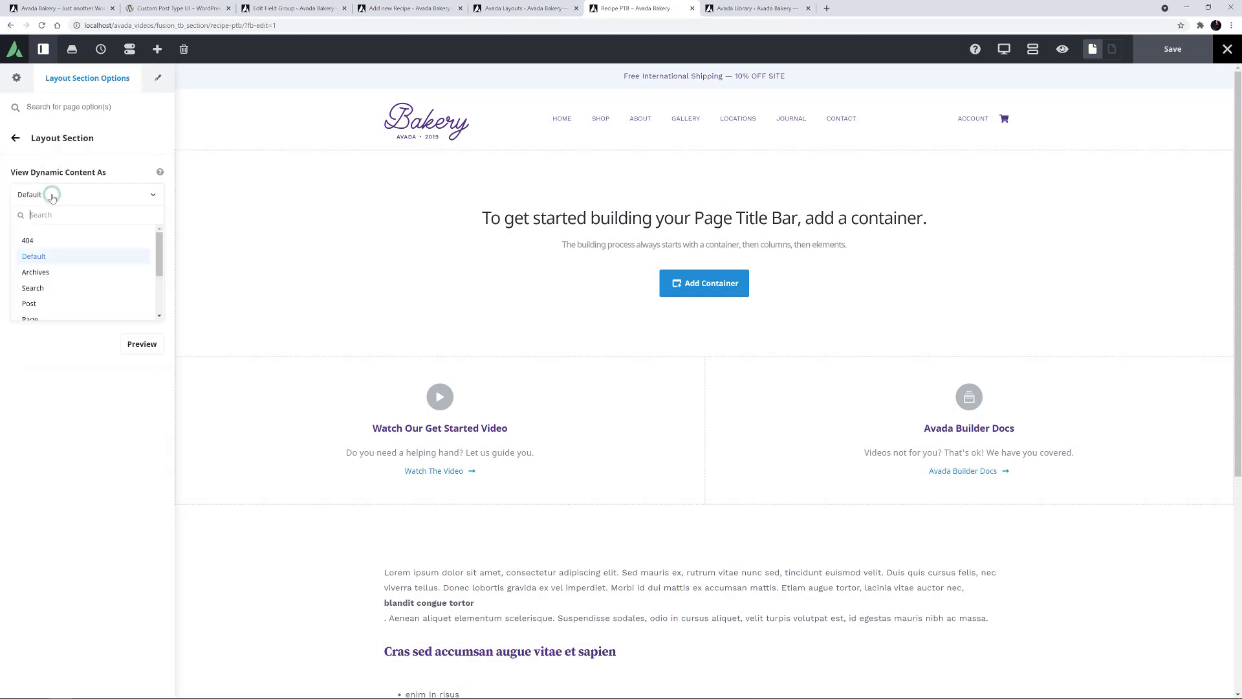
pyautogui.scroll(-1, 48, 303)
pyautogui.click(47, 301)
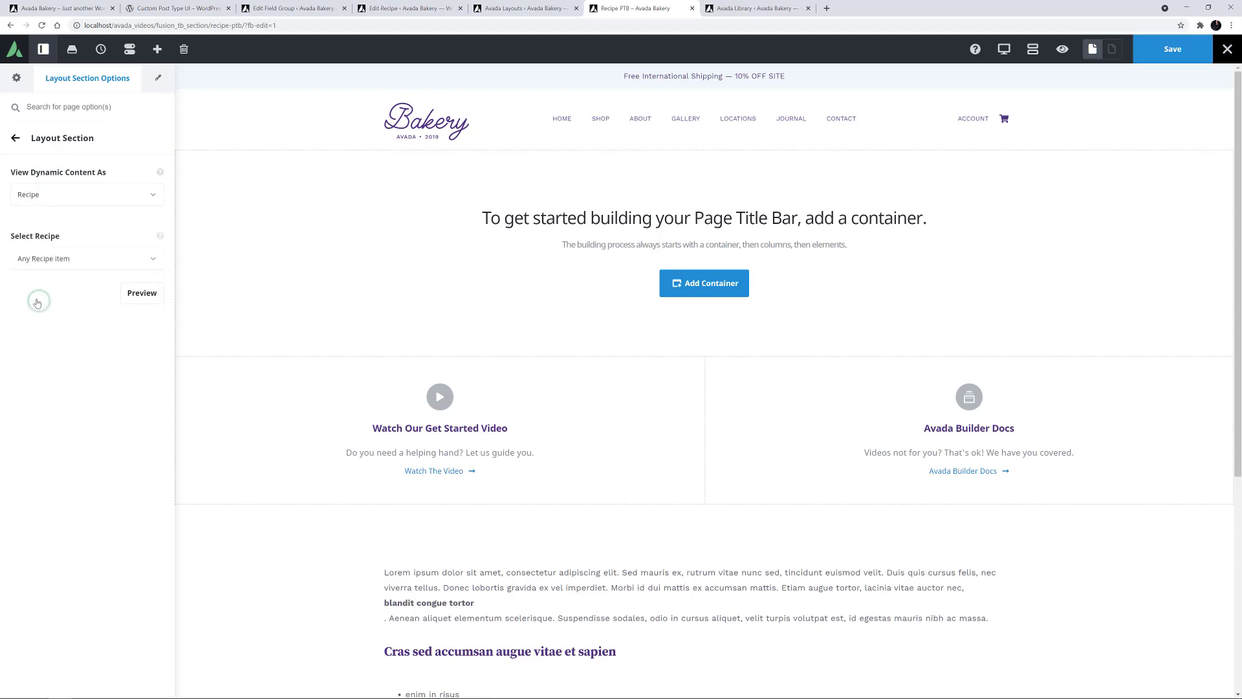
pyautogui.click(36, 260)
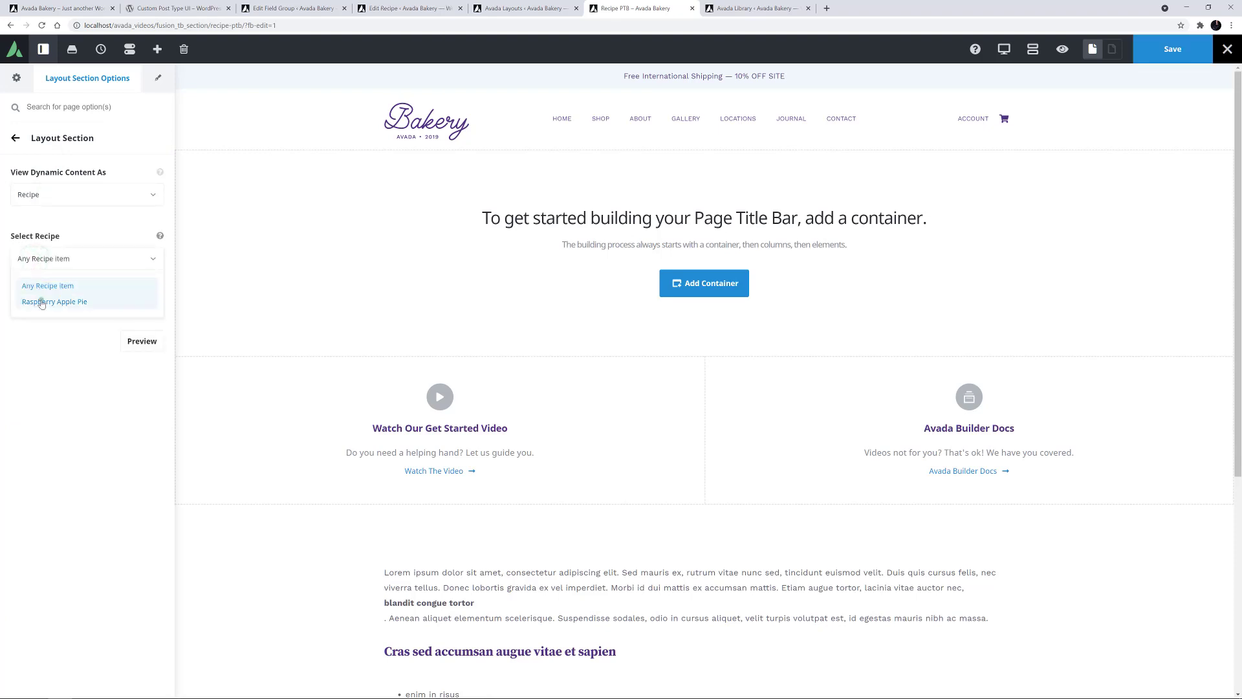
pyautogui.click(38, 300)
pyautogui.click(142, 293)
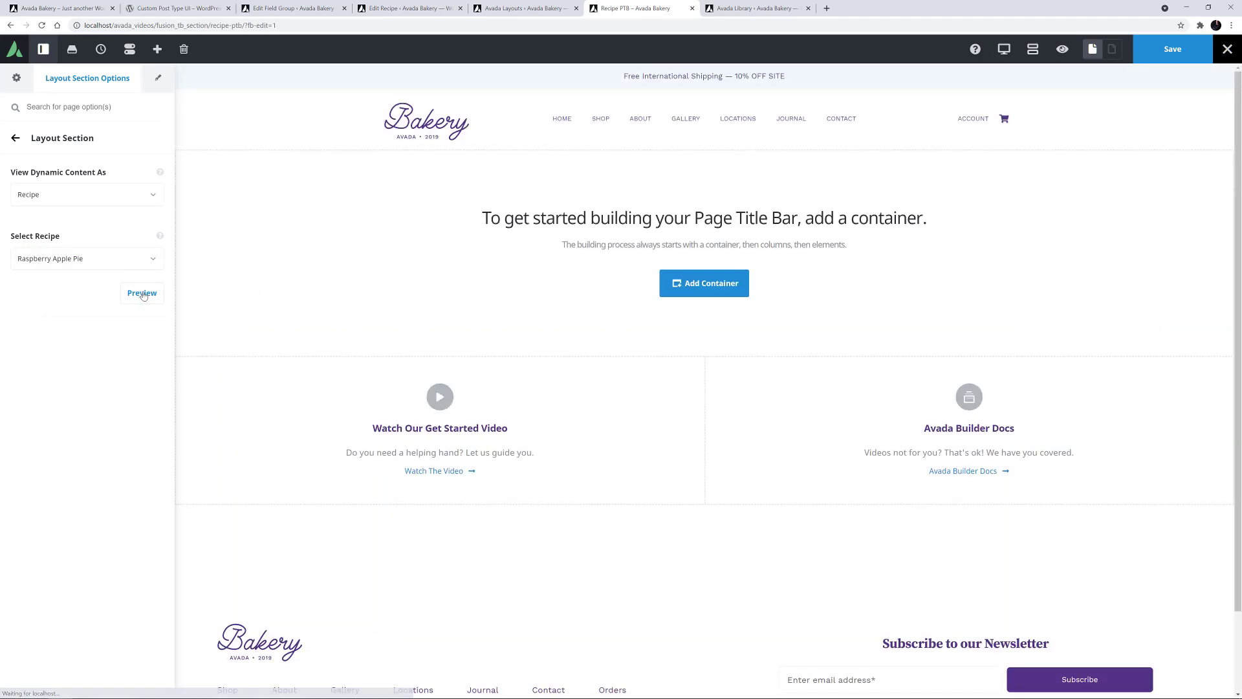
# Step: Add a container with one full-width column to the Recipe PTB section and set its minimum height to 450px
pyautogui.click(689, 287)
pyautogui.click(271, 180)
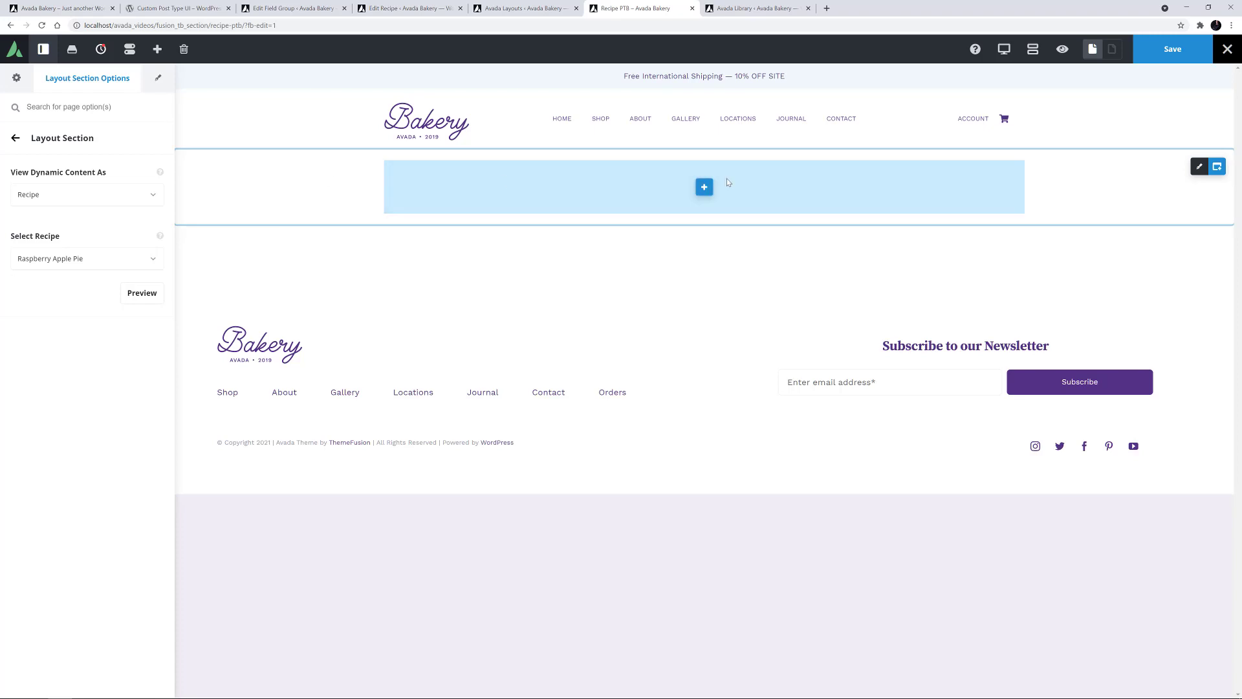
pyautogui.click(1199, 167)
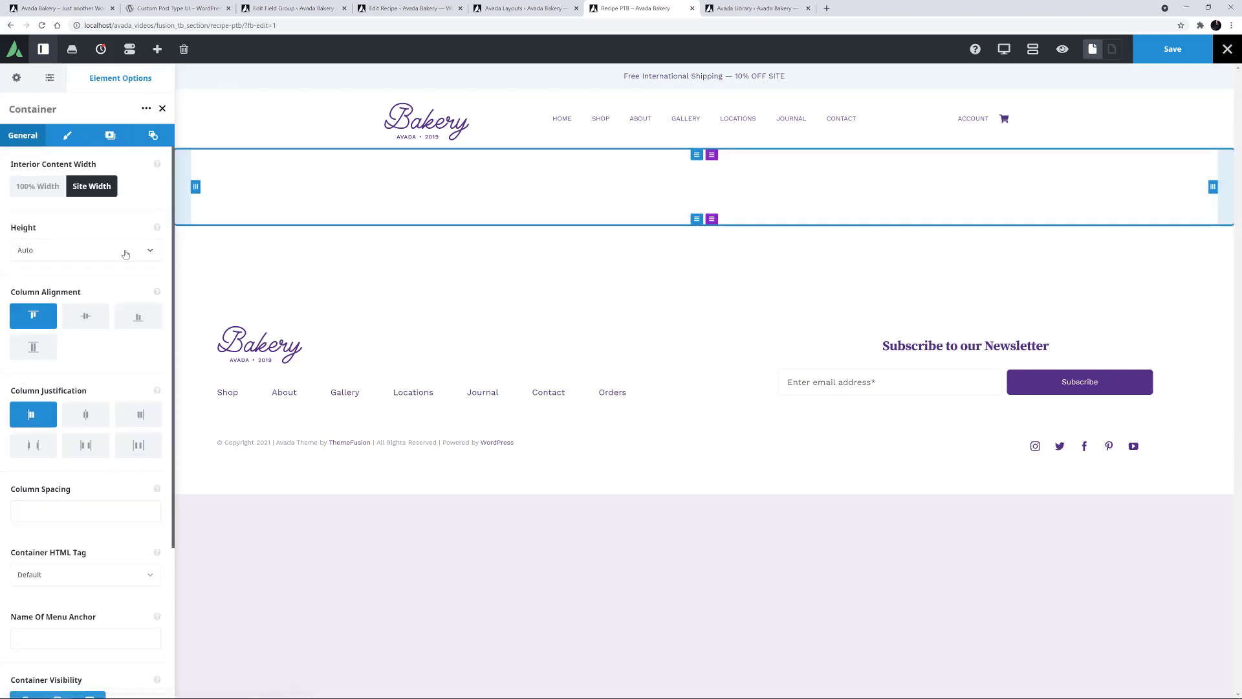
pyautogui.click(57, 250)
pyautogui.click(52, 306)
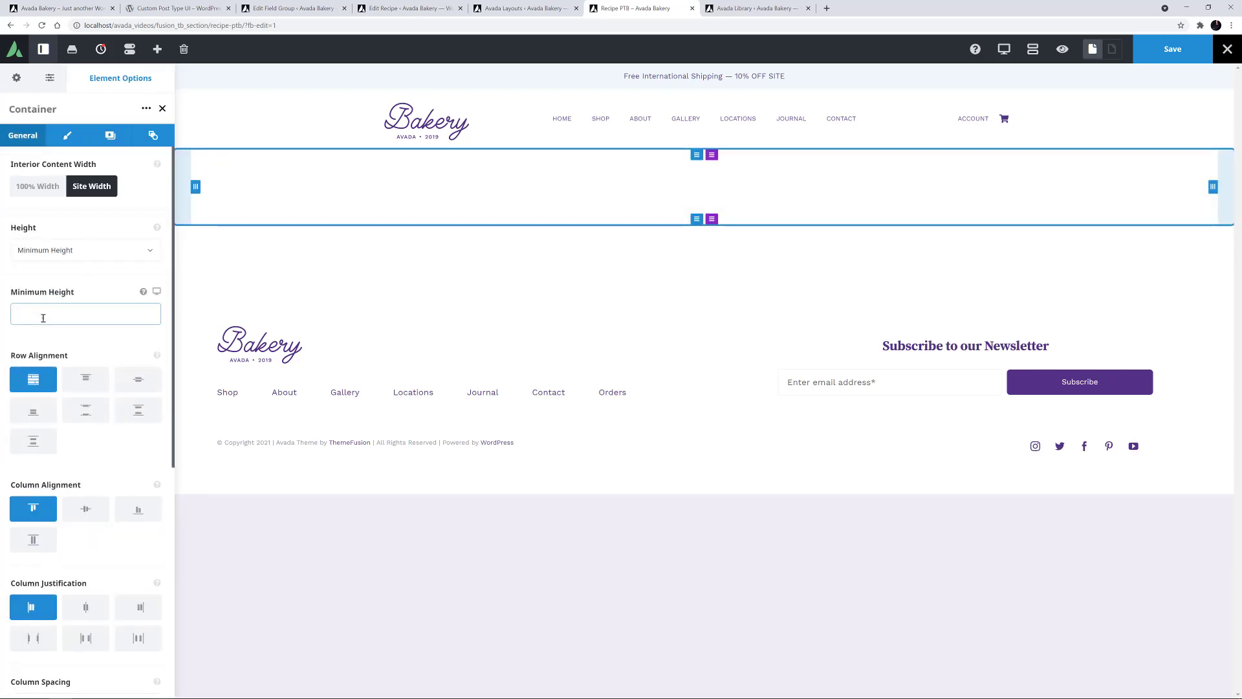
pyautogui.click(52, 308)
pyautogui.write('450px')
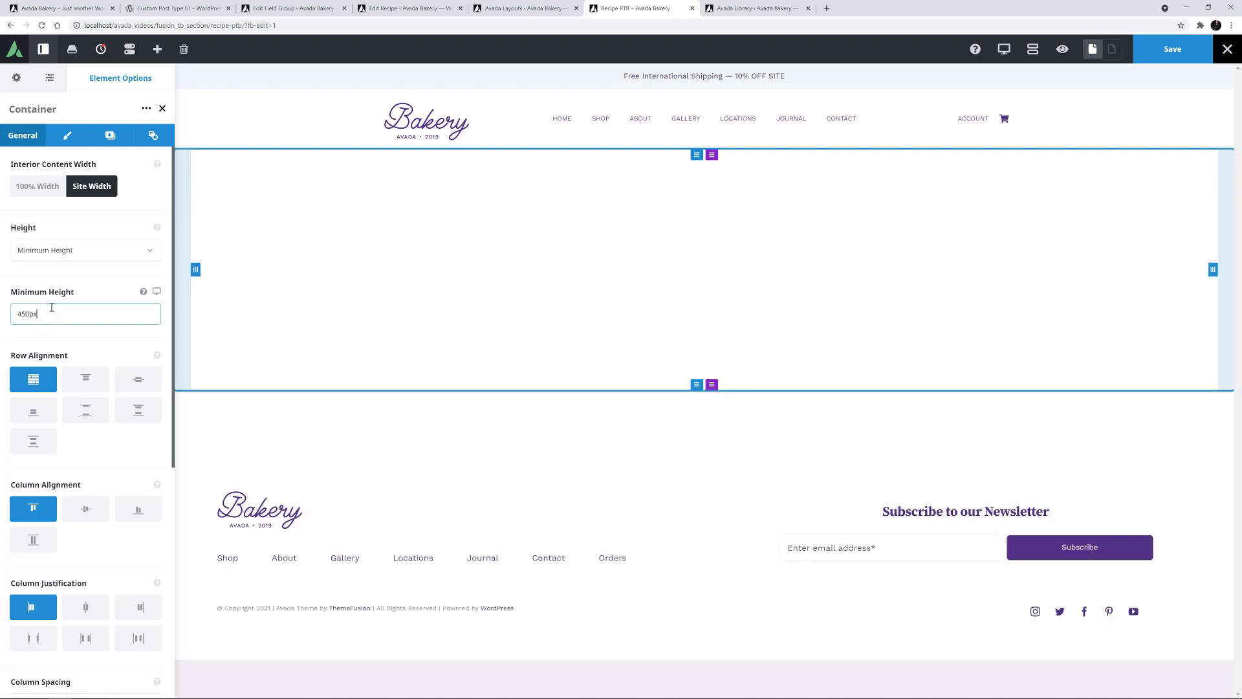
# Step: Center the container's row alignment and column justification, and set its top and bottom padding to 50px
pyautogui.click(134, 379)
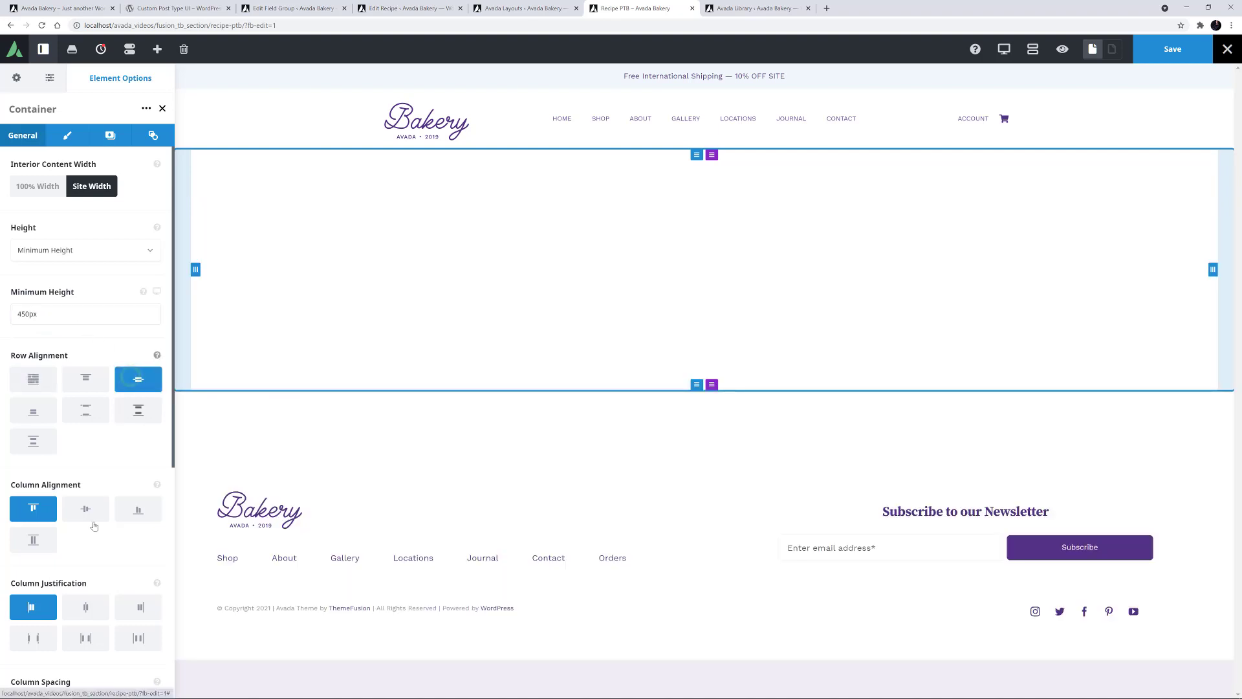
pyautogui.click(82, 608)
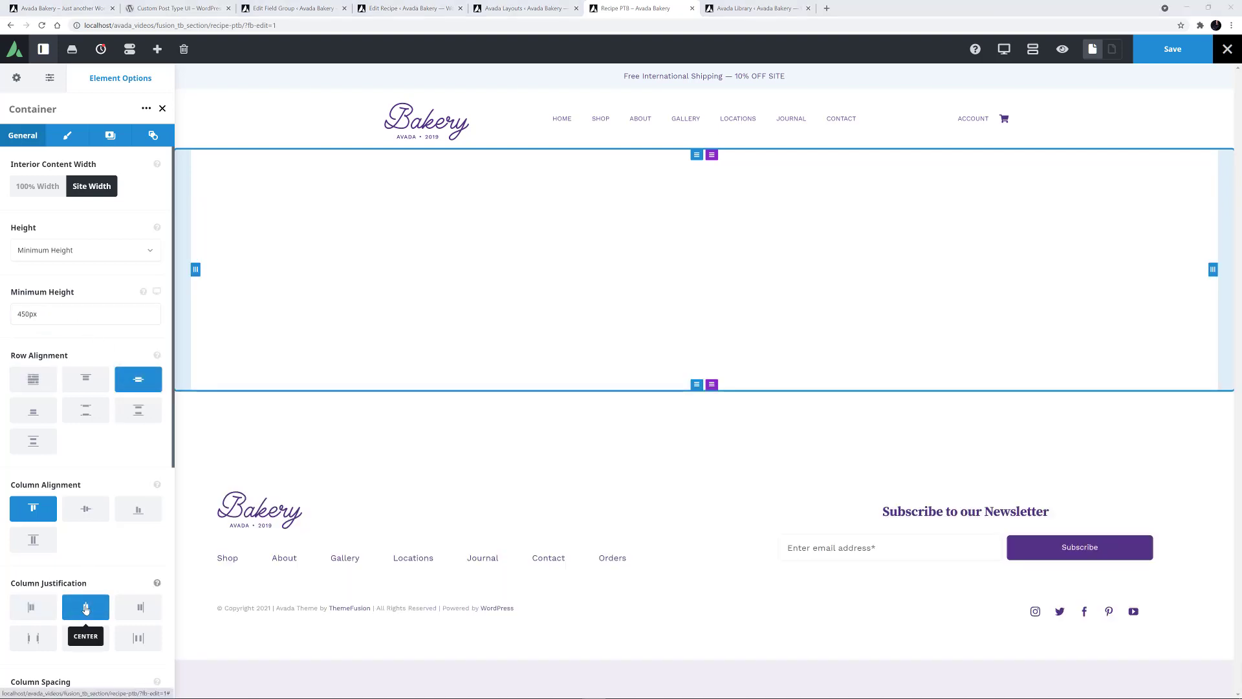
pyautogui.click(69, 137)
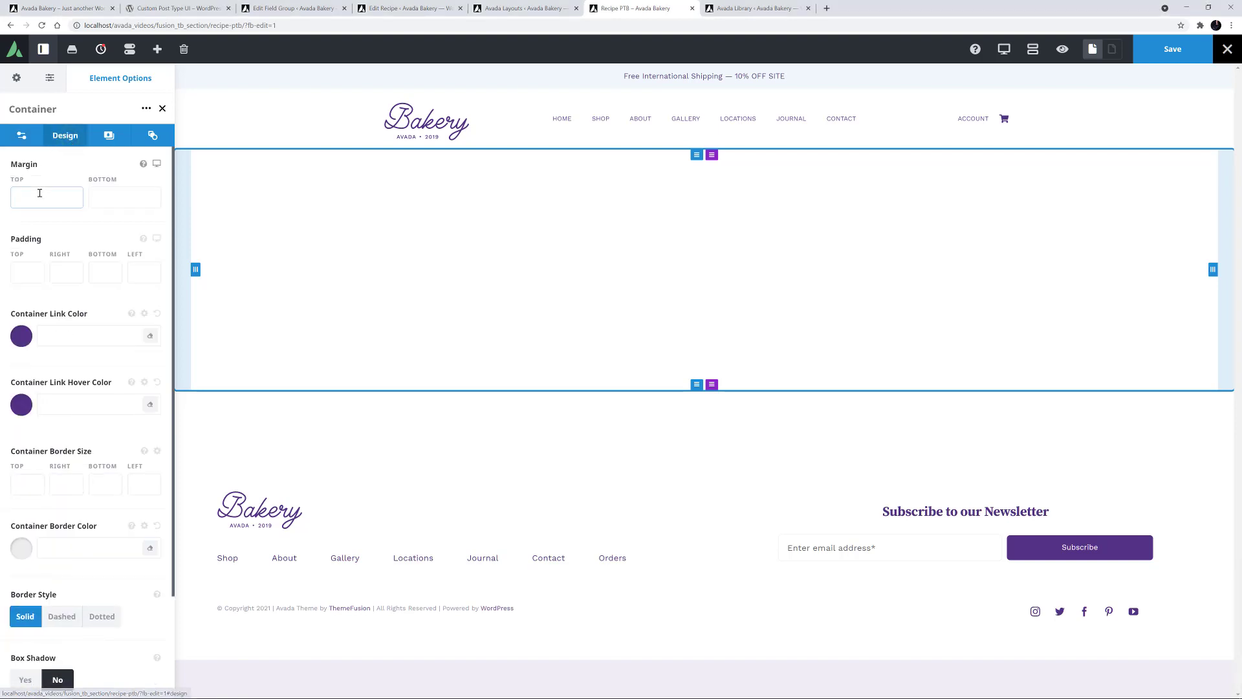
pyautogui.write('50')
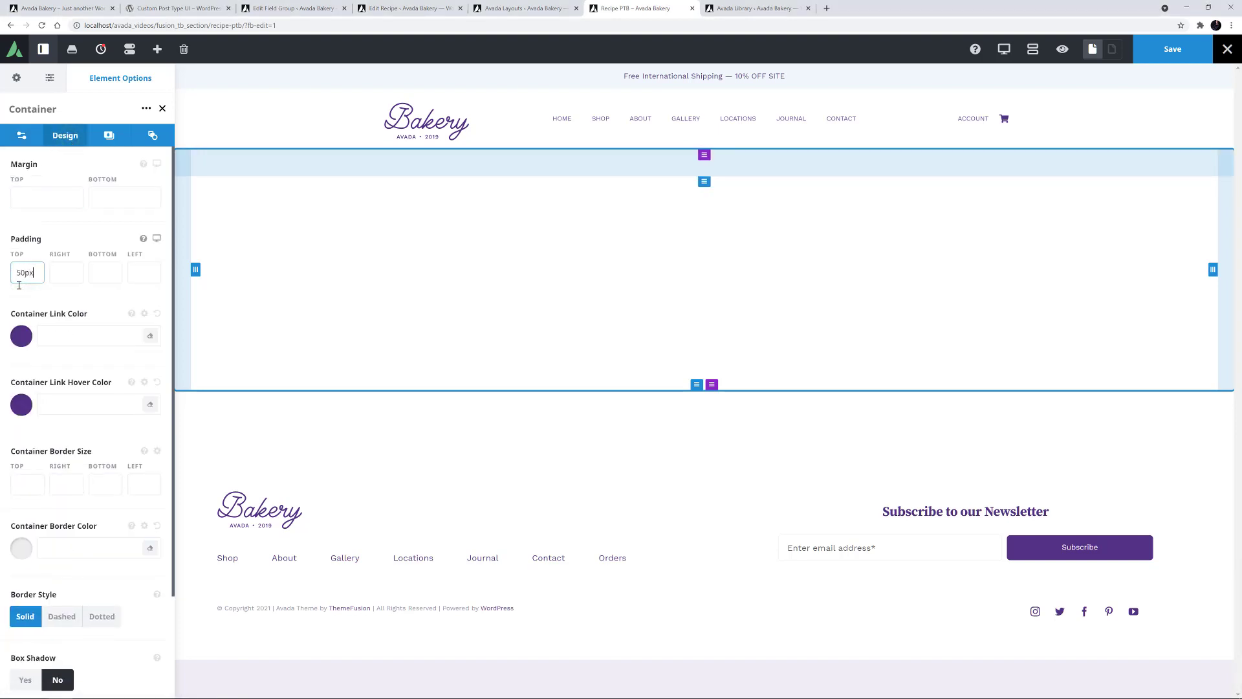
pyautogui.press('Tab')
pyautogui.press('Tab')
pyautogui.write('50px')
pyautogui.press('Tab')
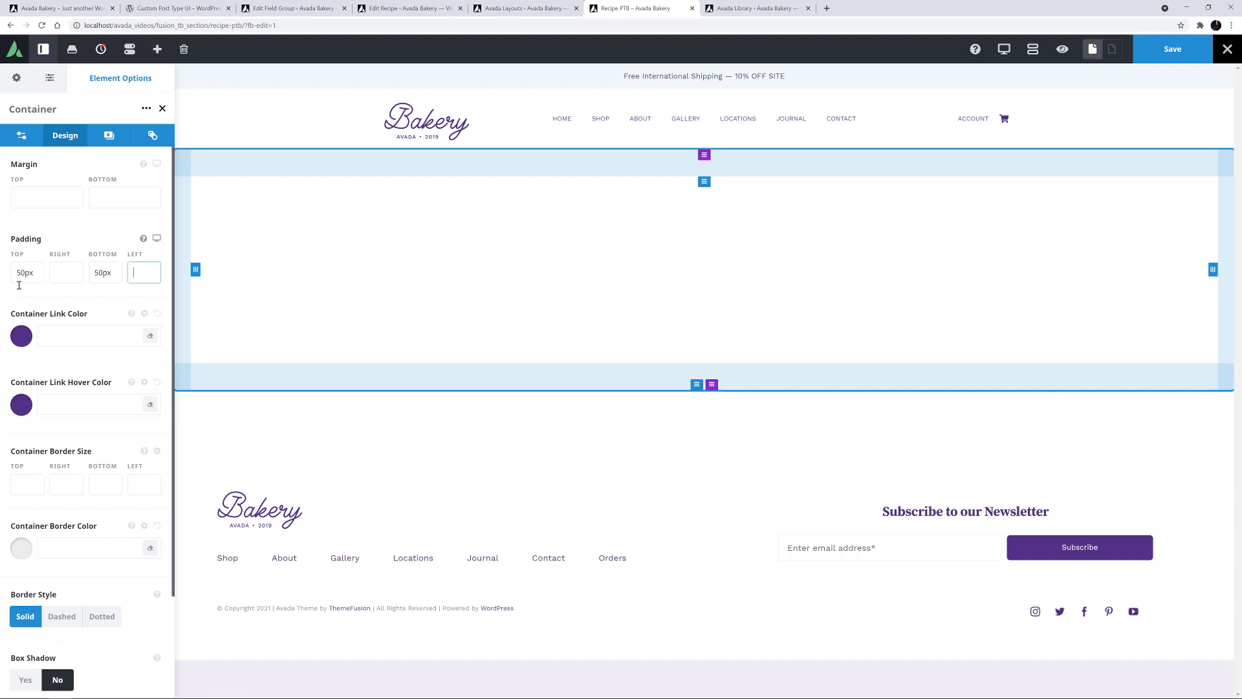
# Step: Set the container's background image to the dynamic Featured Image, using the main featured image
pyautogui.click(109, 135)
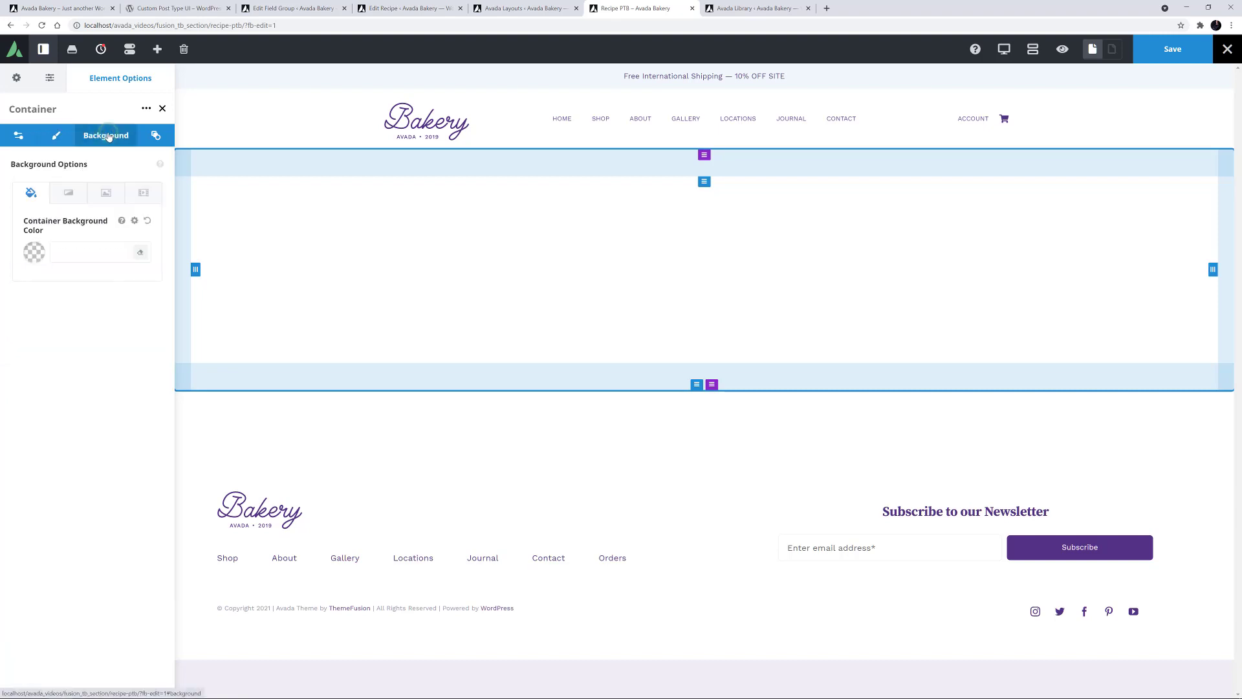
pyautogui.click(104, 195)
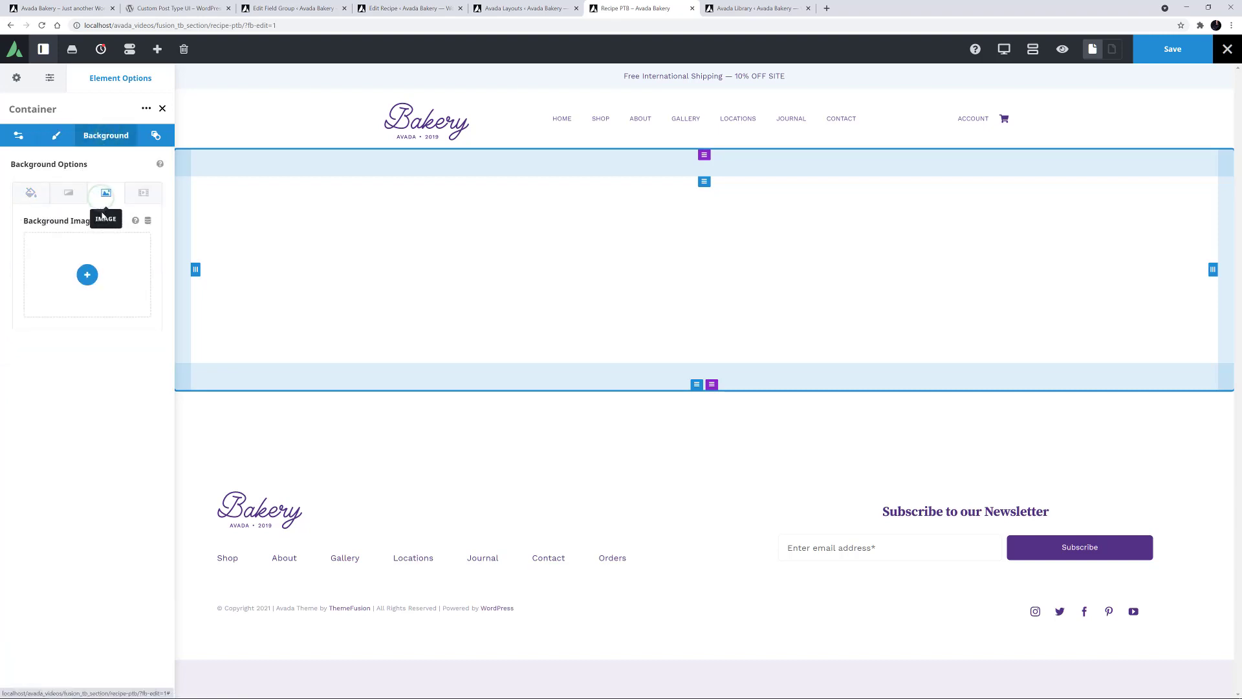
pyautogui.click(148, 222)
pyautogui.click(60, 304)
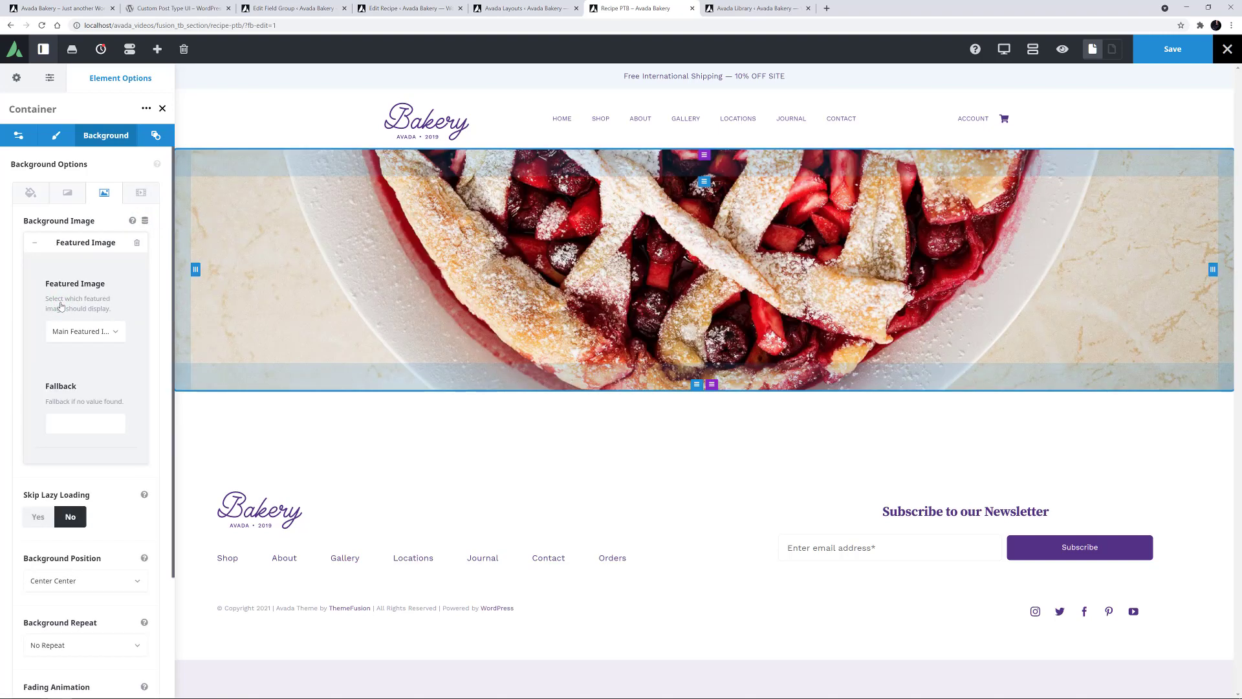
# Step: Enable Skip Lazy Loading for the container's background image and set its blend mode to Multiply
pyautogui.click(37, 246)
pyautogui.click(39, 307)
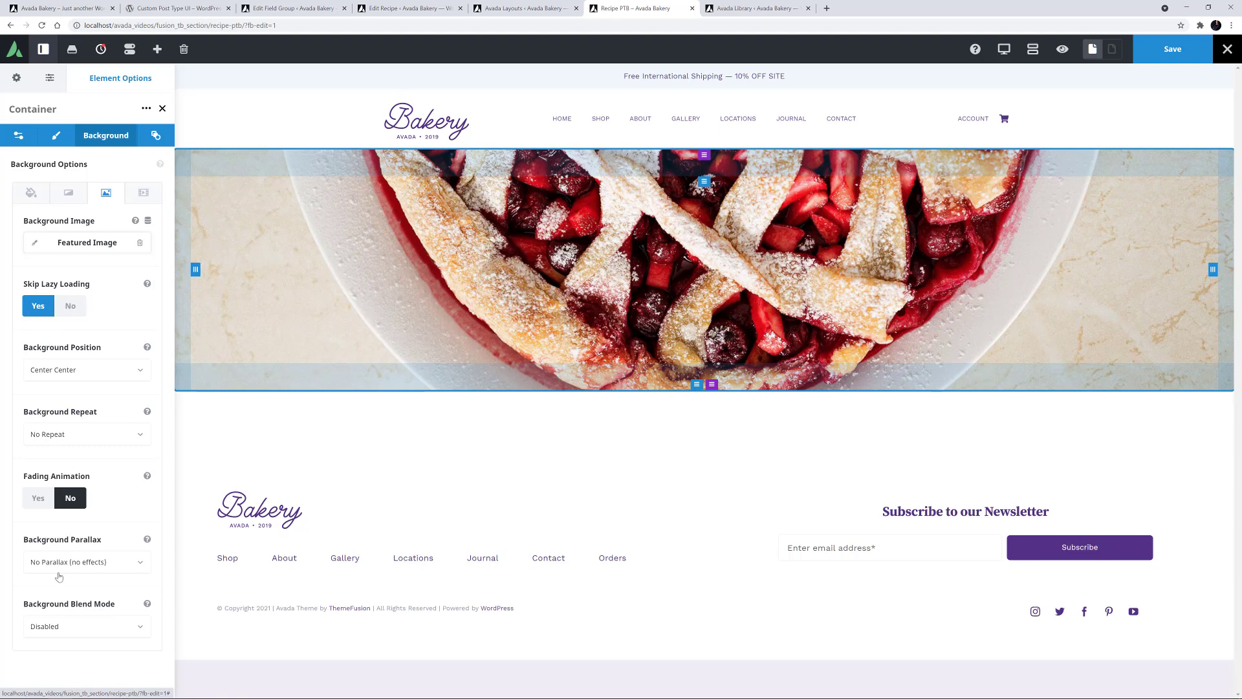
pyautogui.click(49, 634)
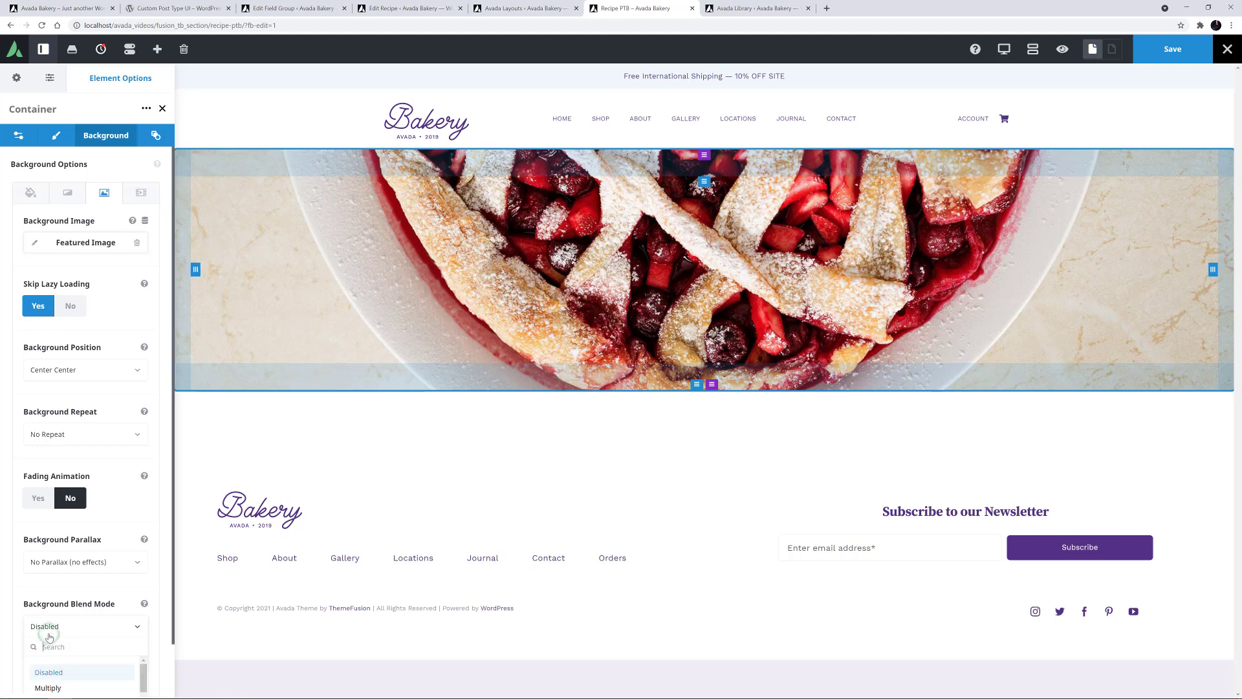
pyautogui.click(45, 687)
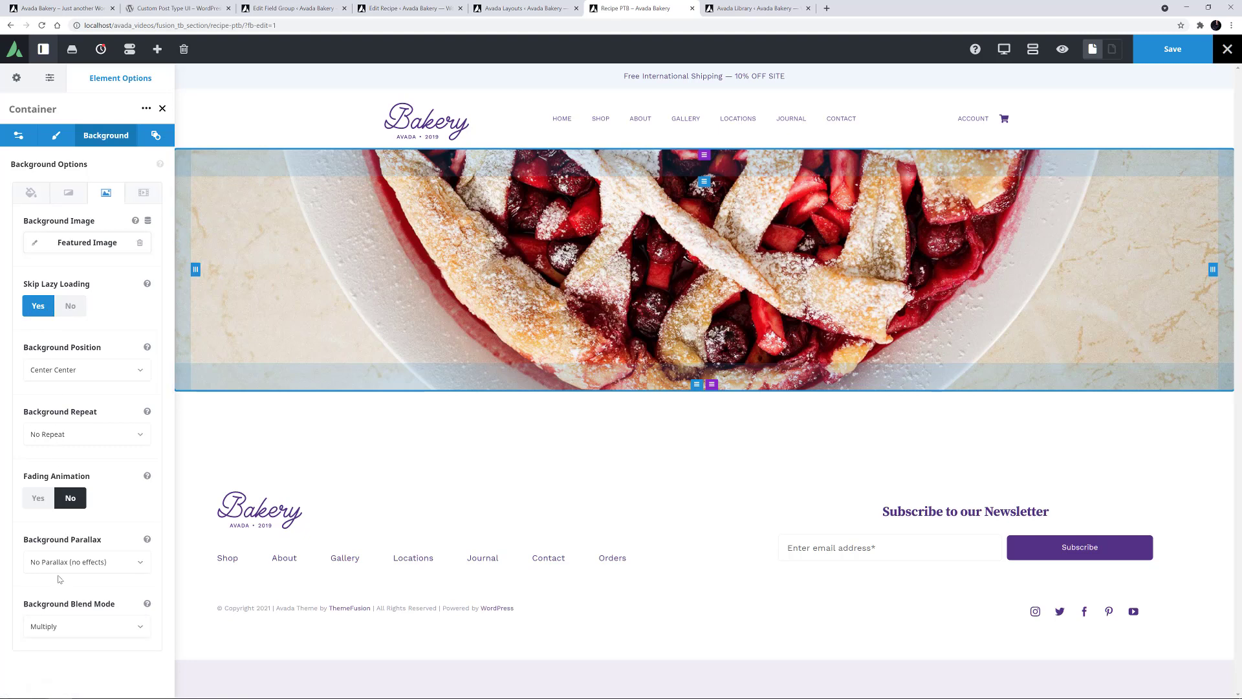
# Step: Set the container's background color to semi-transparent black, rgba(0,0,0,0.51)
pyautogui.click(31, 196)
pyautogui.click(33, 255)
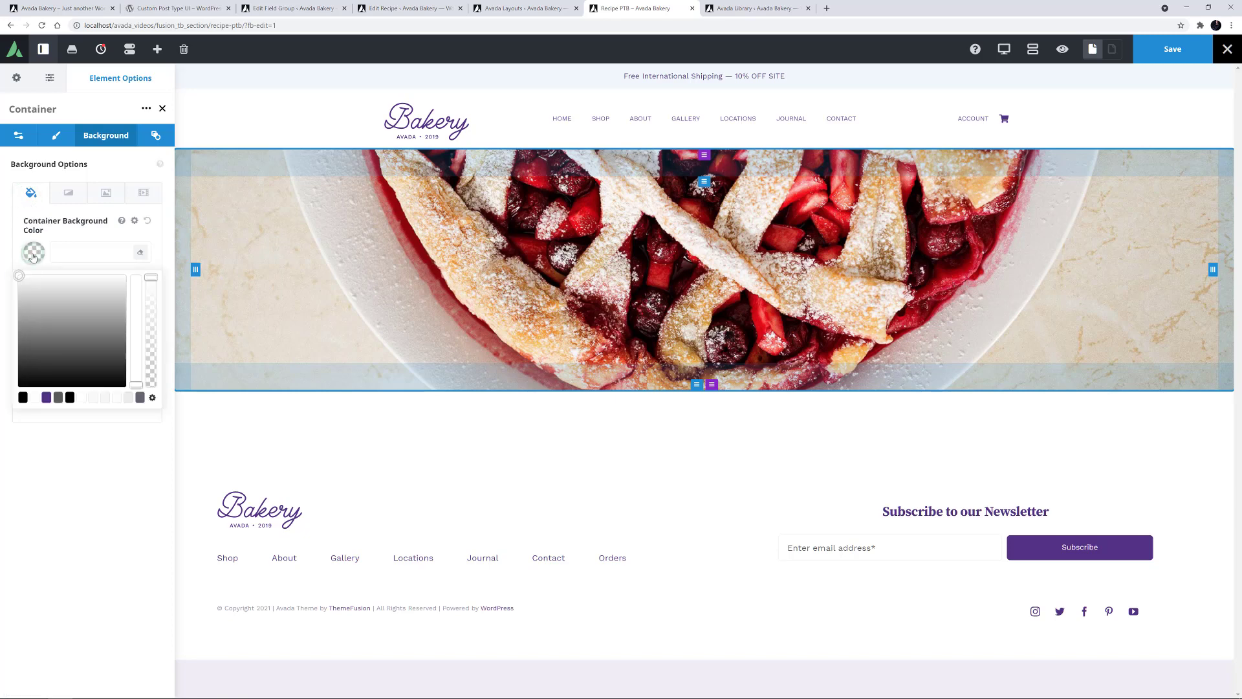
pyautogui.click(22, 397)
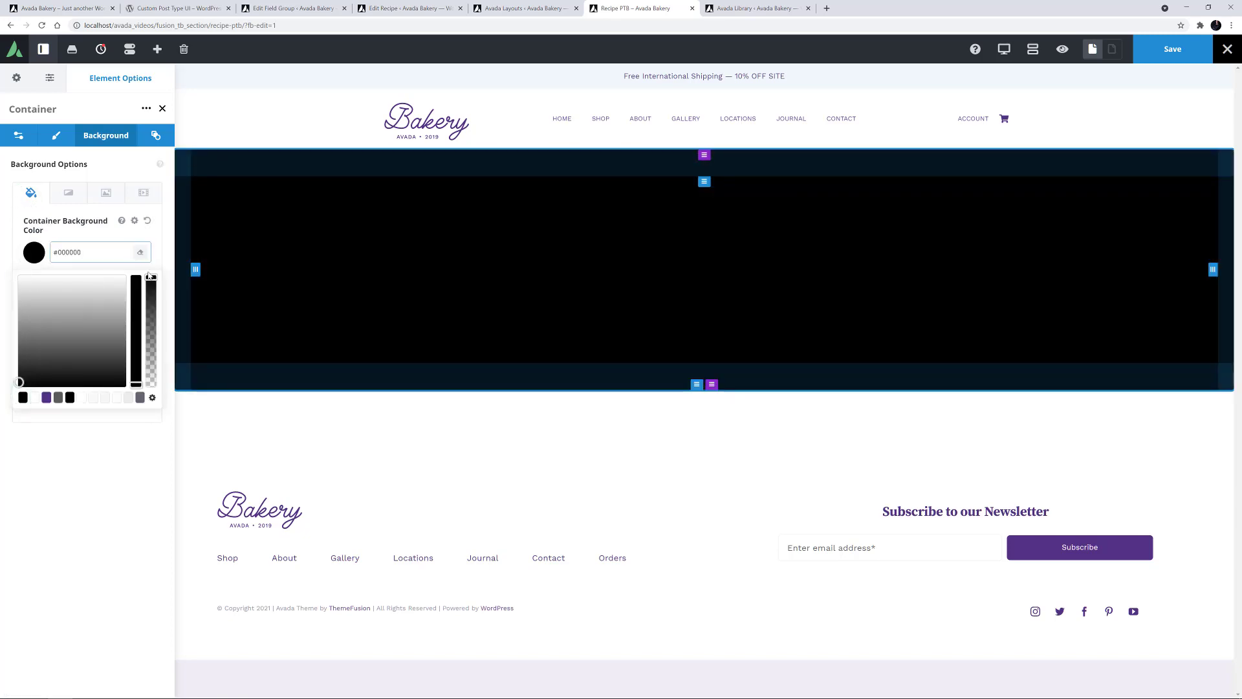
pyautogui.moveTo(151, 278); pyautogui.dragTo(154, 337)
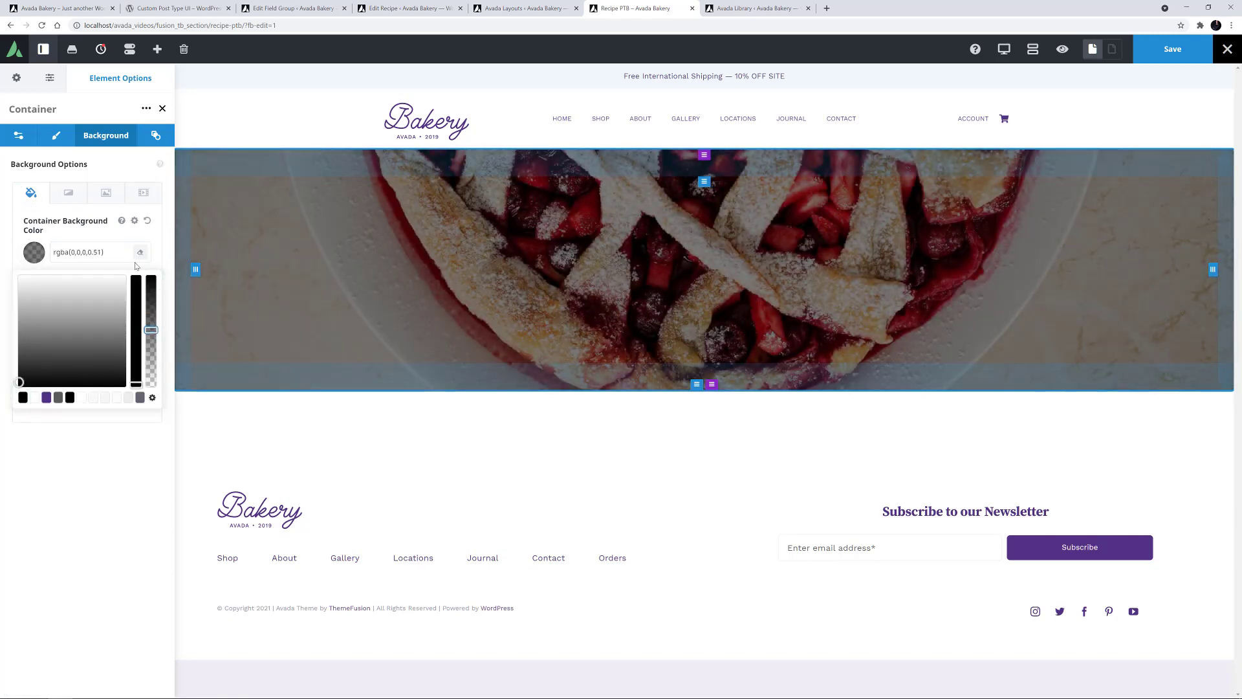
pyautogui.click(26, 195)
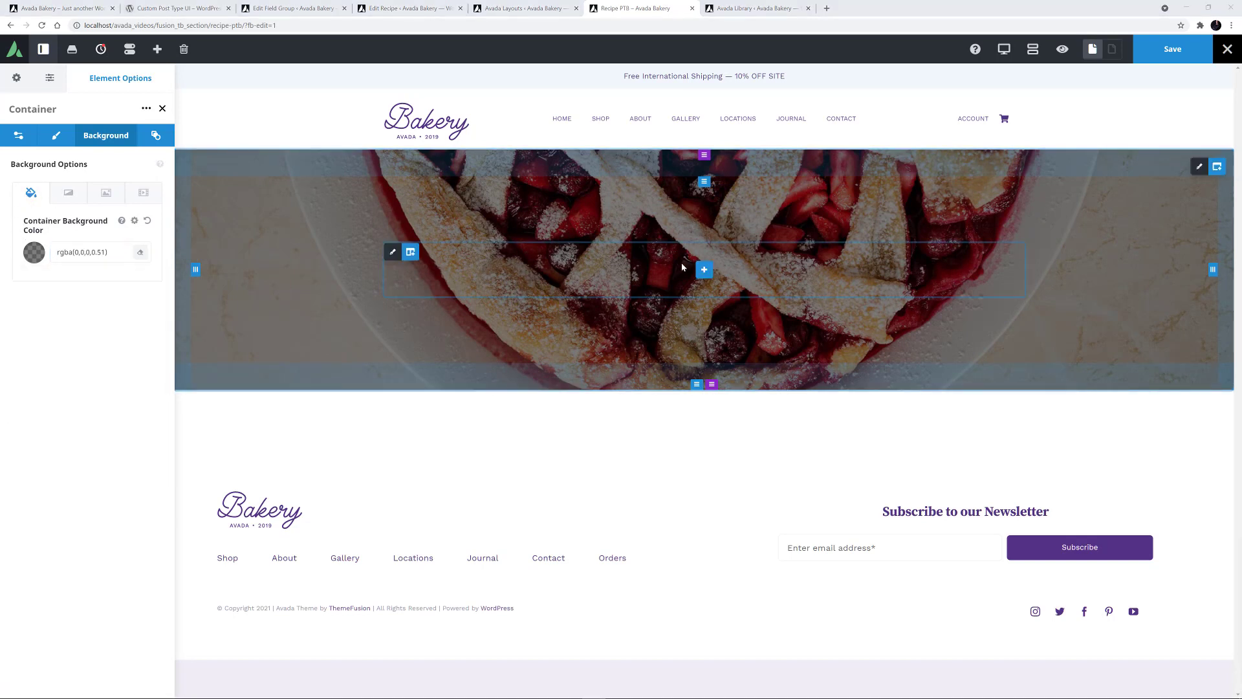
# Step: Add a Title element to the container's column and fill it with the recipe's dynamic Title
pyautogui.click(704, 266)
pyautogui.click(227, 134)
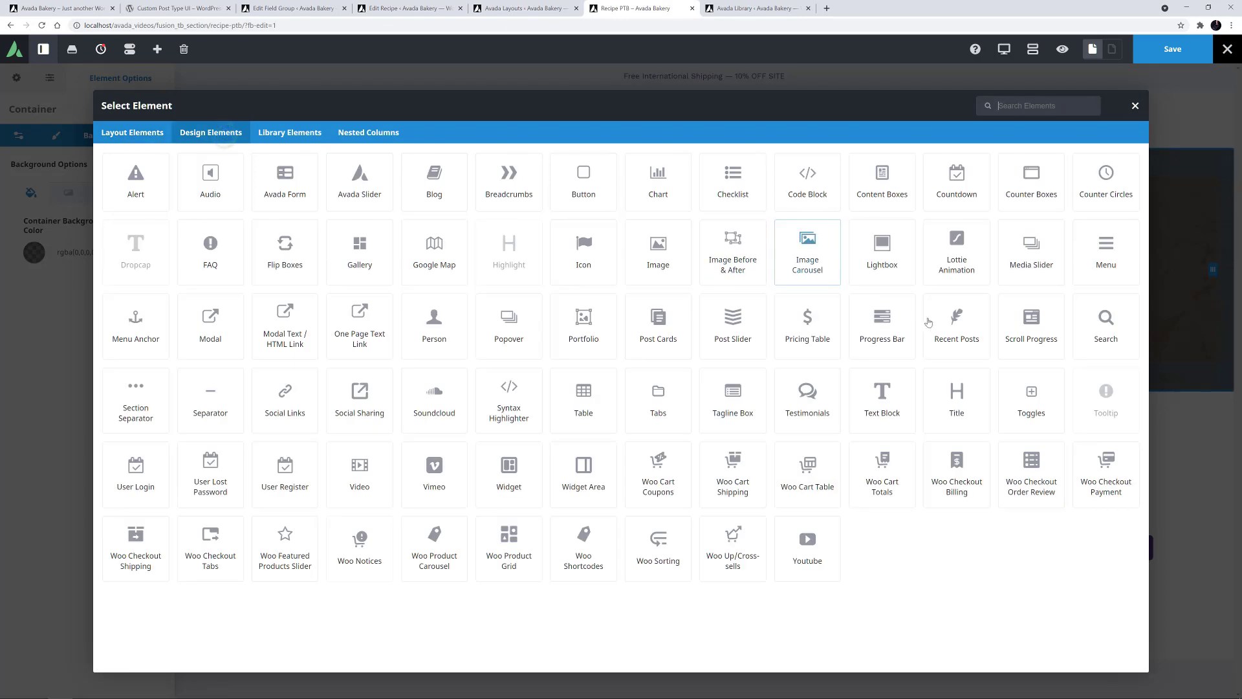
pyautogui.click(979, 399)
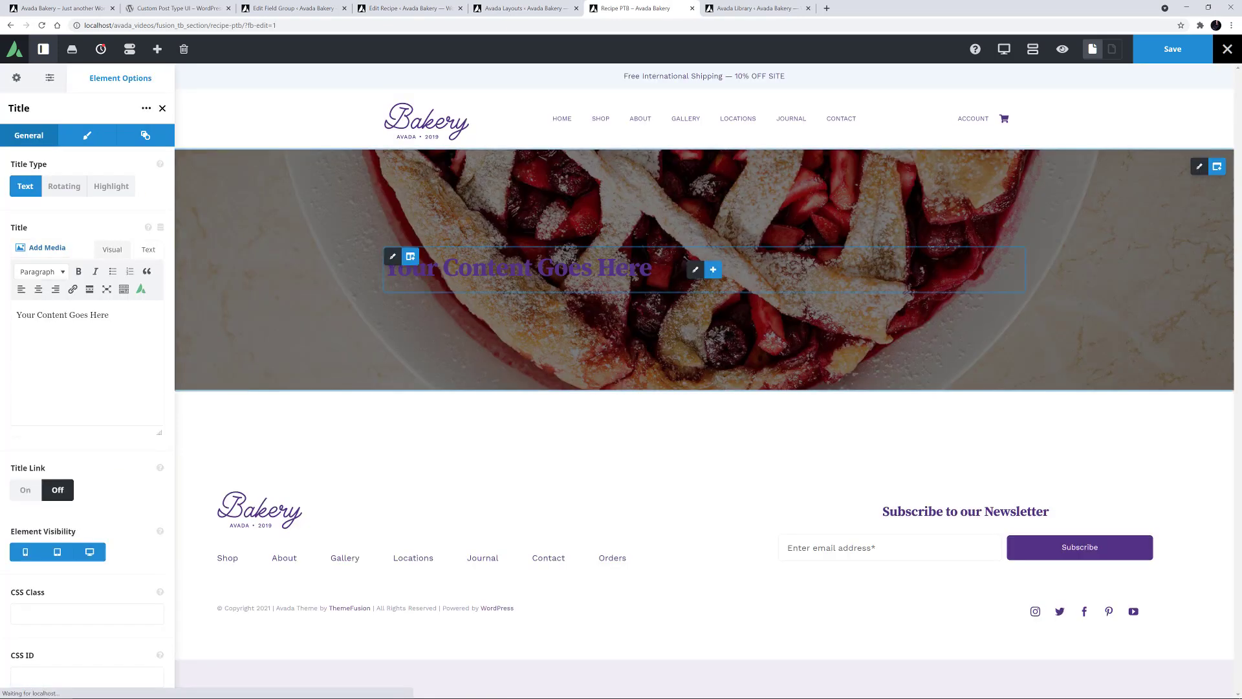
pyautogui.click(161, 228)
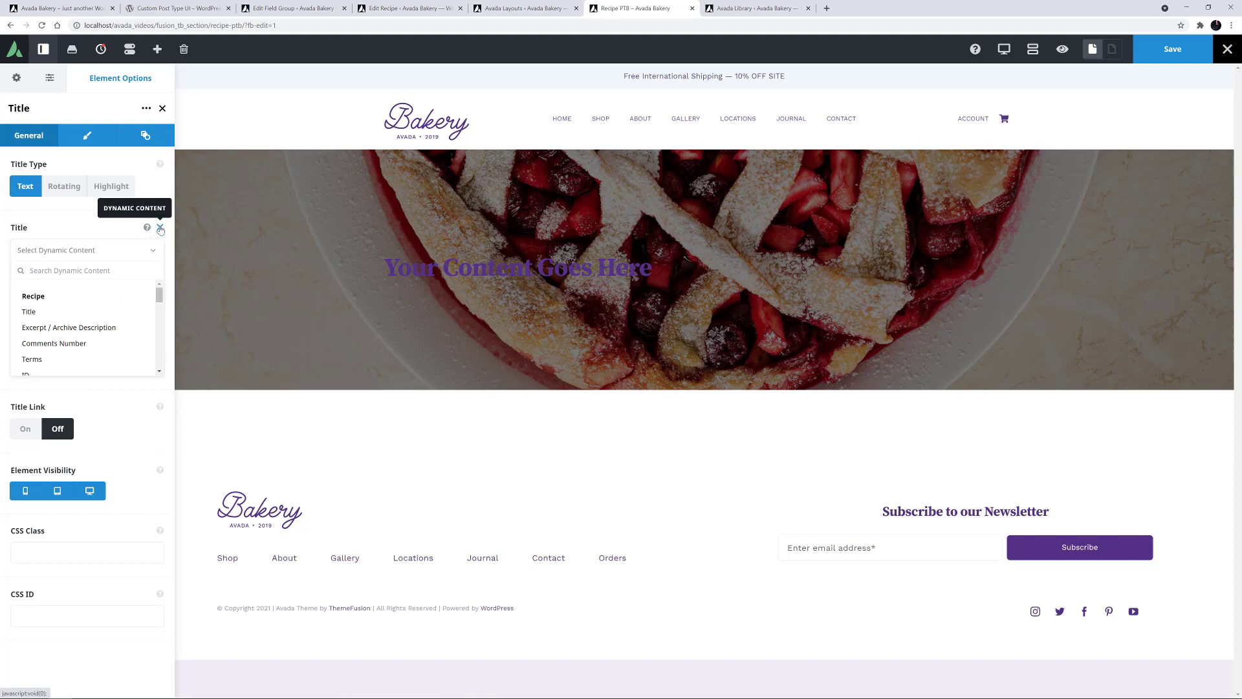
pyautogui.click(45, 312)
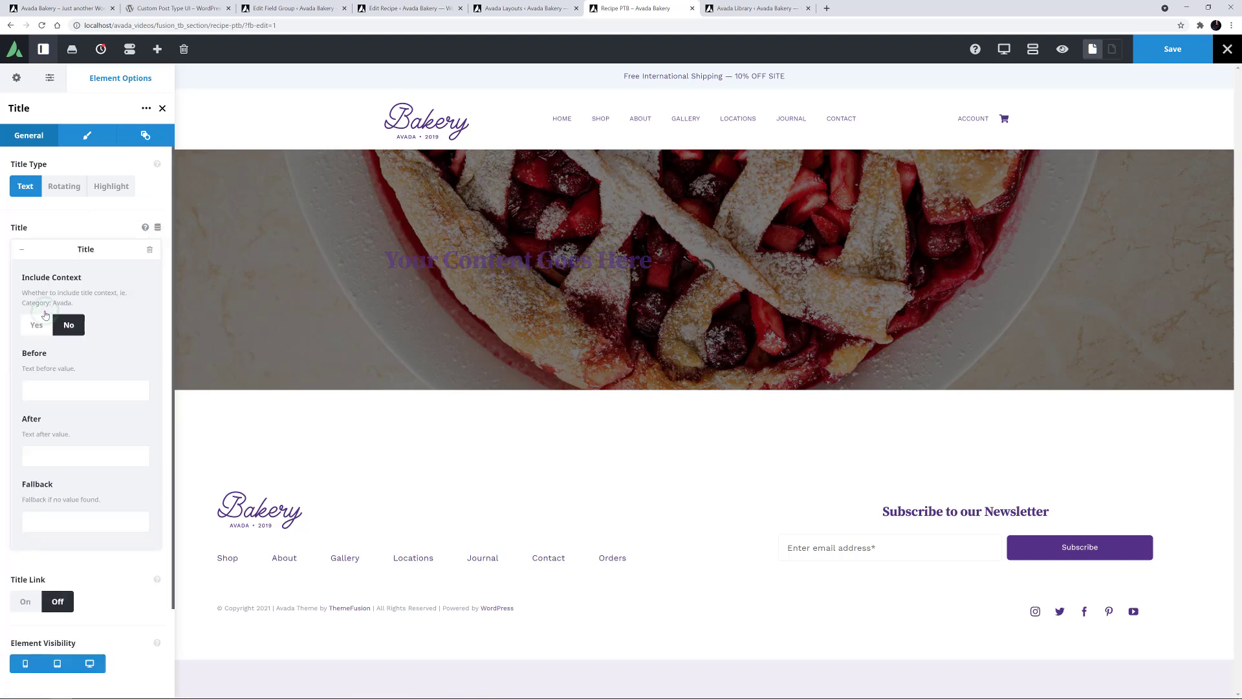
# Step: Center the recipe title and set its font color to white, #ffffff
pyautogui.click(87, 136)
pyautogui.click(60, 186)
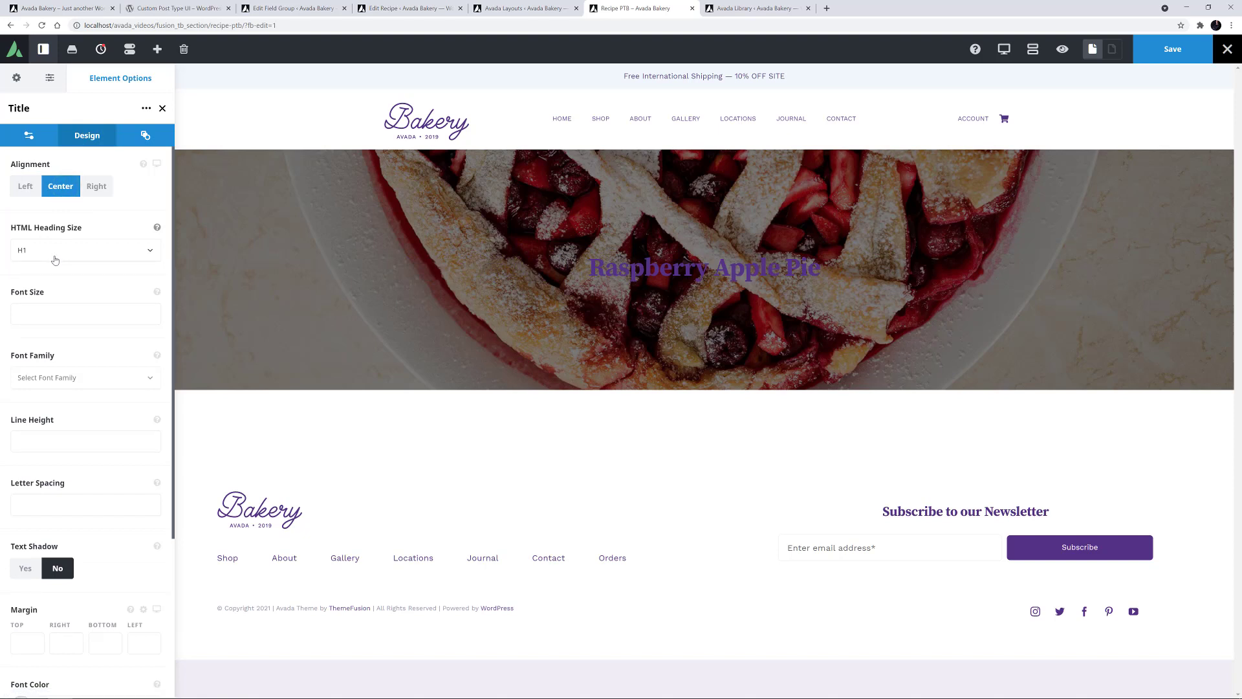
pyautogui.scroll(-4, 56, 311)
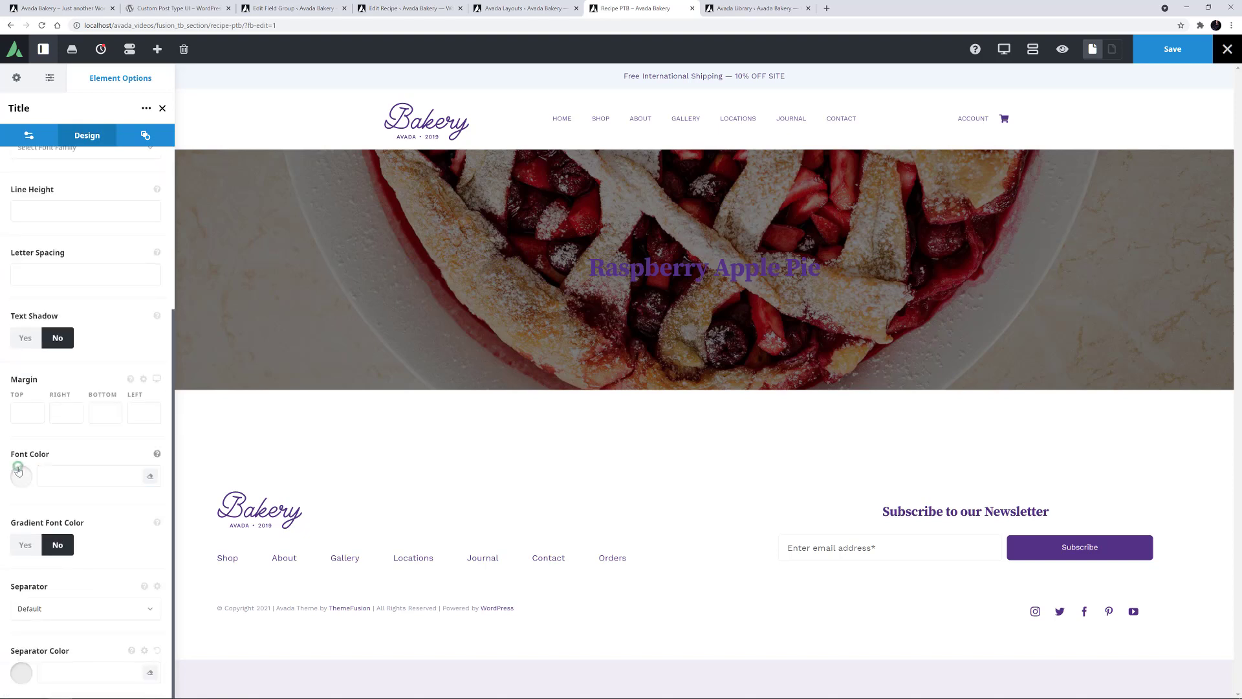
pyautogui.click(20, 476)
pyautogui.click(82, 621)
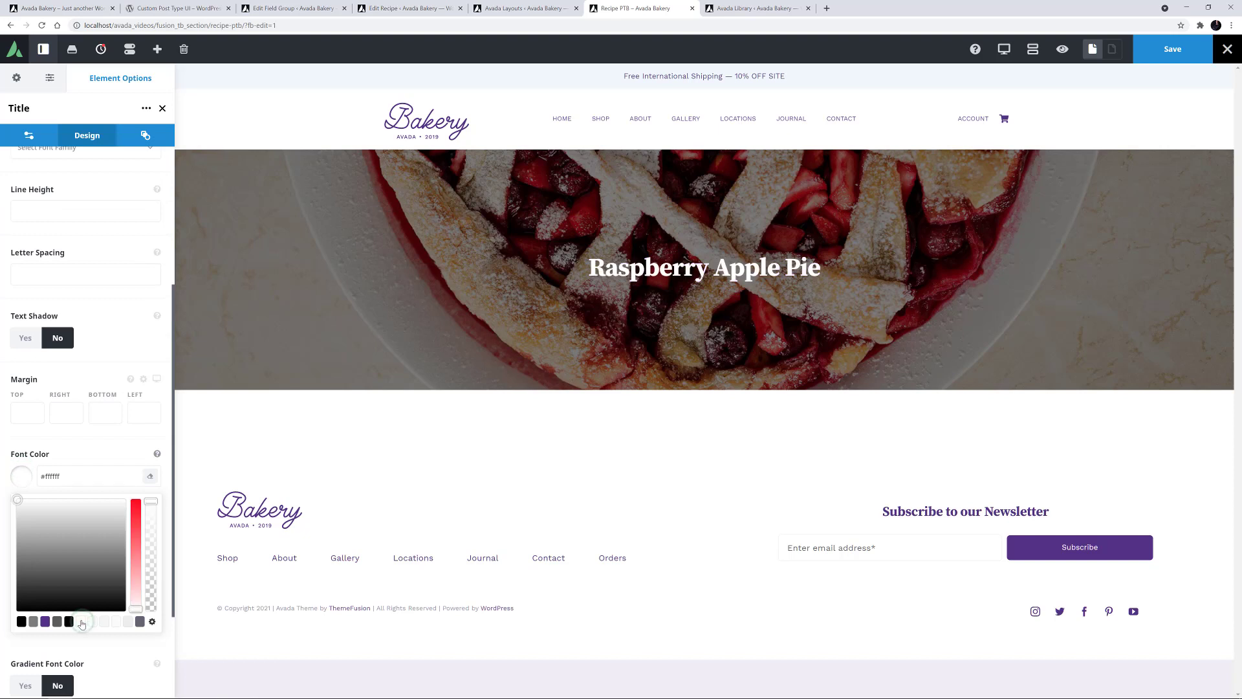
pyautogui.click(91, 444)
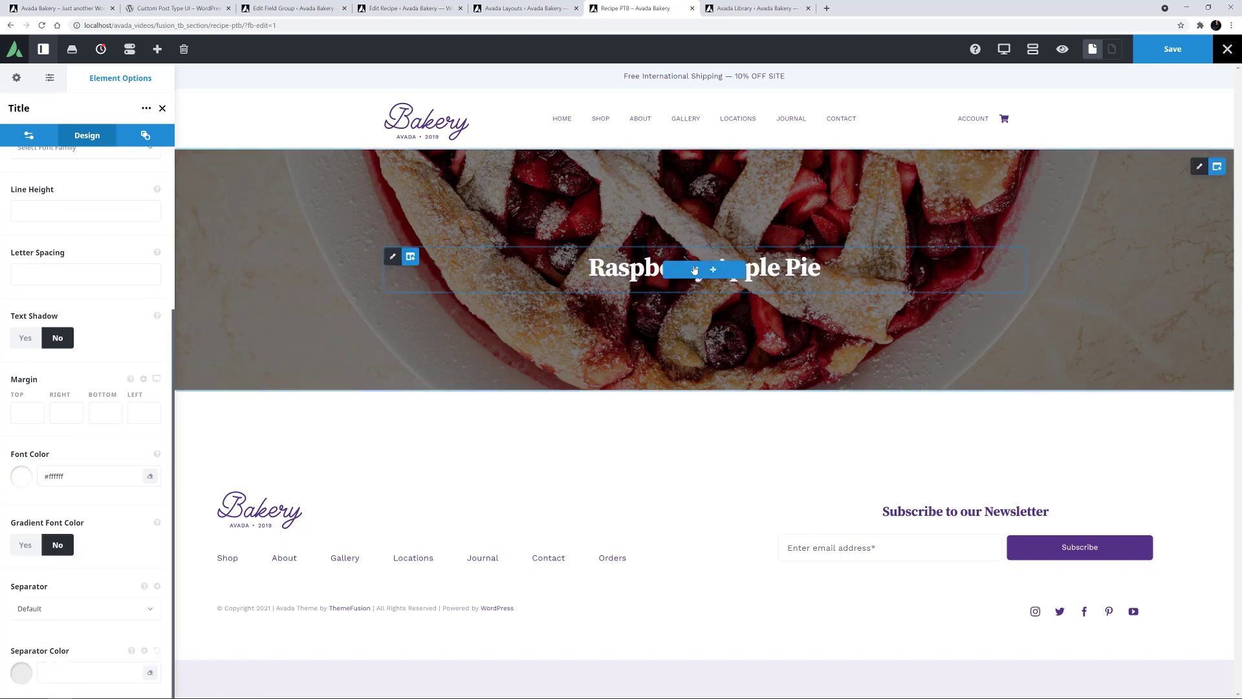
# Step: Duplicate the recipe title element and remove the dynamic Title content from the lower copy
pyautogui.click(679, 271)
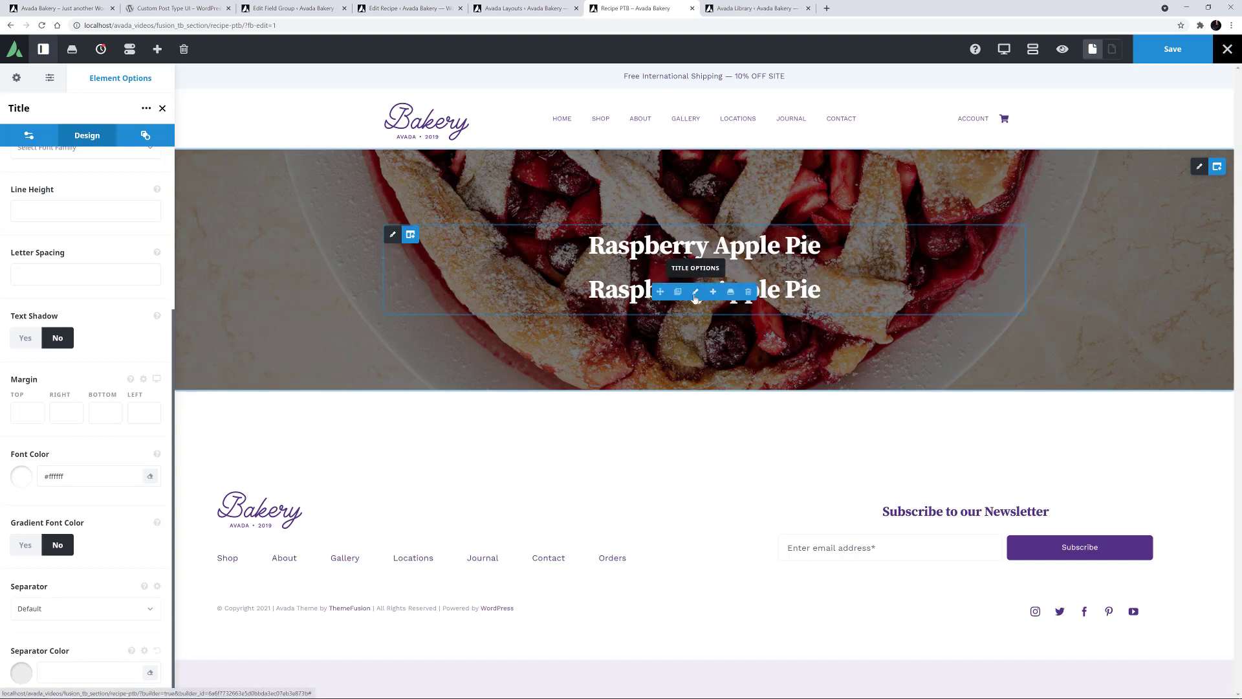
pyautogui.click(696, 292)
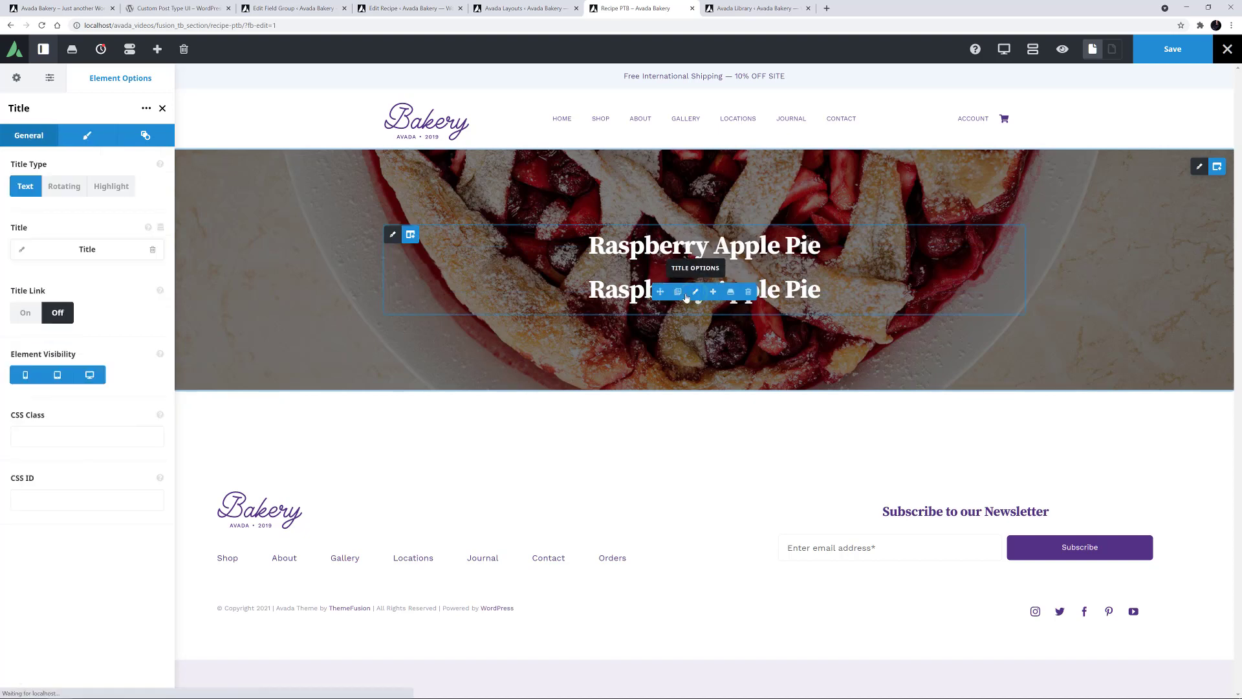
pyautogui.click(151, 252)
# Step: Give the duplicated title dynamic ACF Text content from the recipe_description field, checking the field name in the Recipe Data field group
pyautogui.click(160, 228)
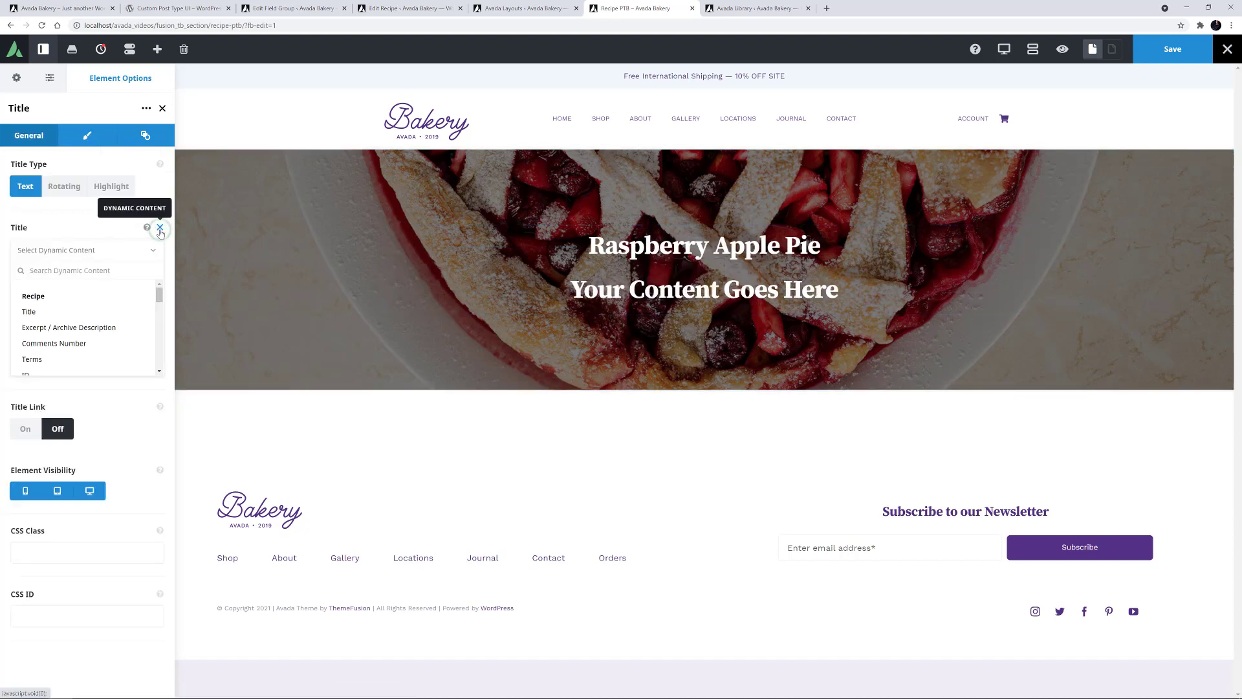
pyautogui.scroll(-10, 103, 318)
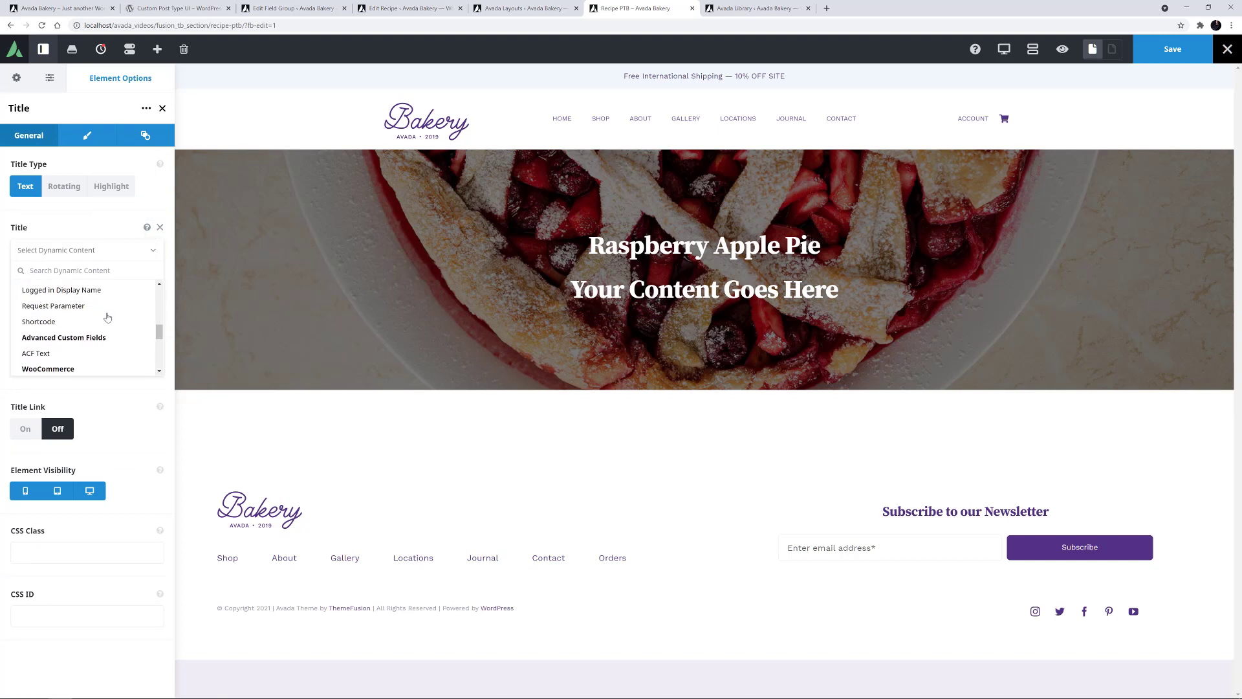
pyautogui.click(42, 352)
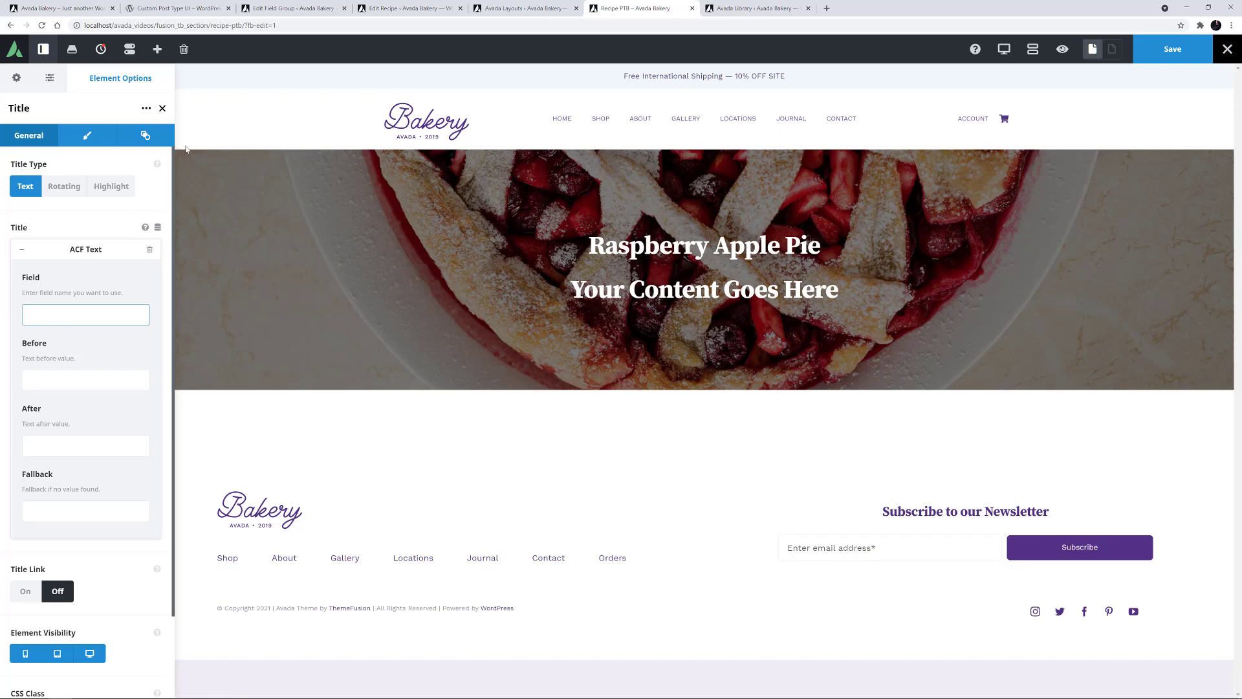
pyautogui.click(278, 9)
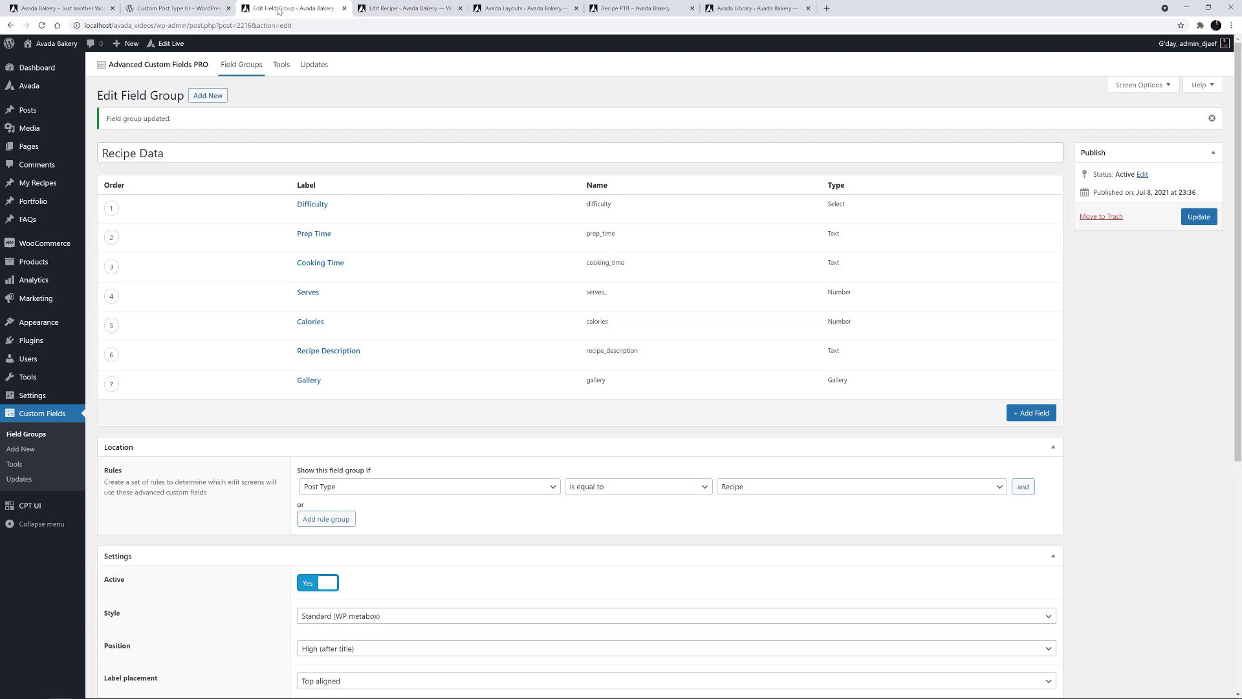
pyautogui.click(628, 8)
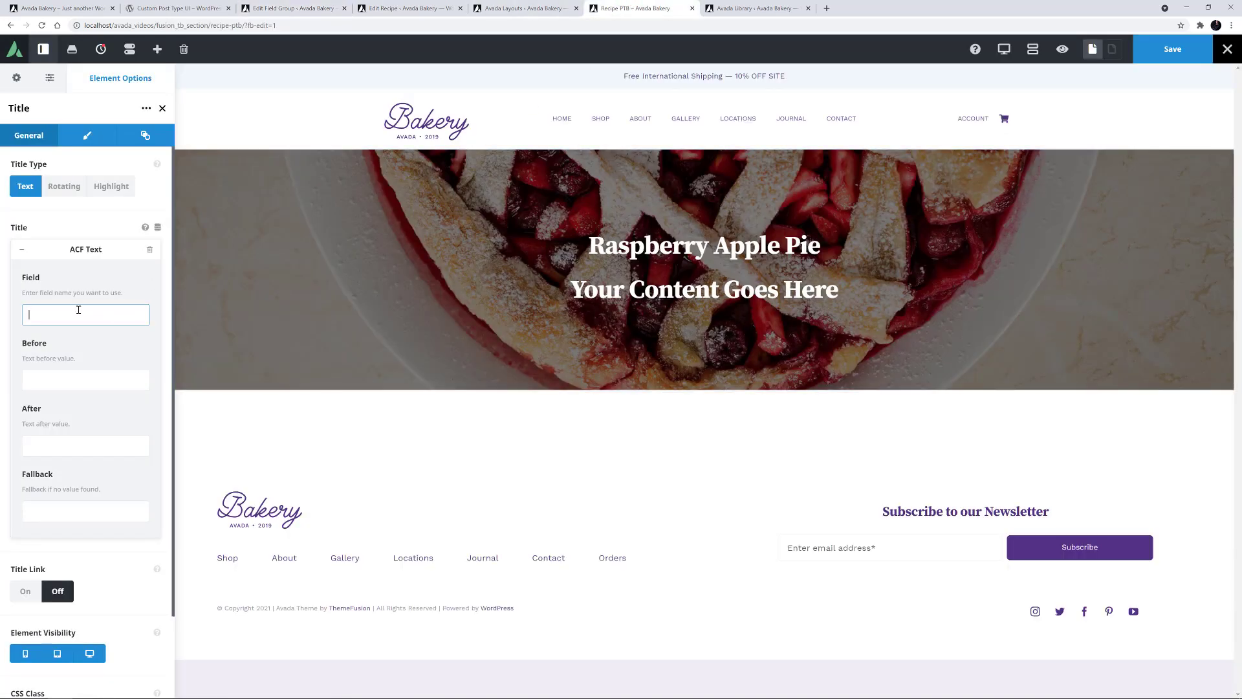
# Step: Set the recipe description title's HTML heading size to H2 and its font size to 24
pyautogui.click(78, 137)
pyautogui.click(35, 249)
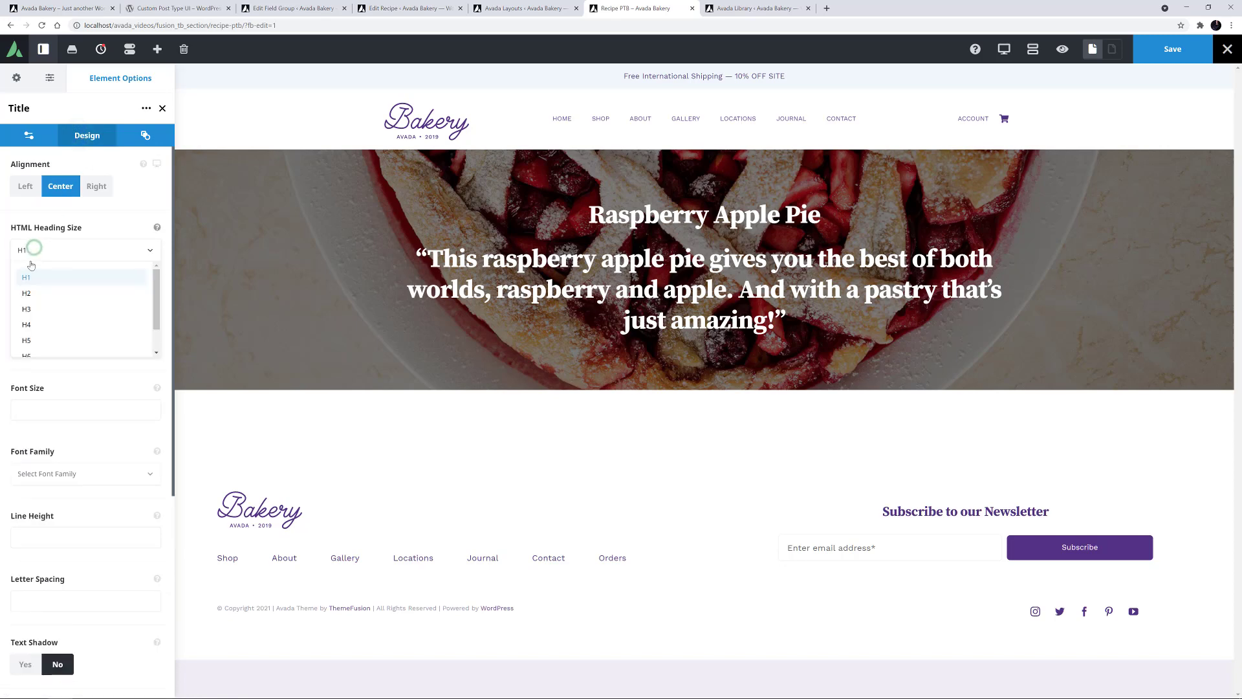
pyautogui.click(28, 285)
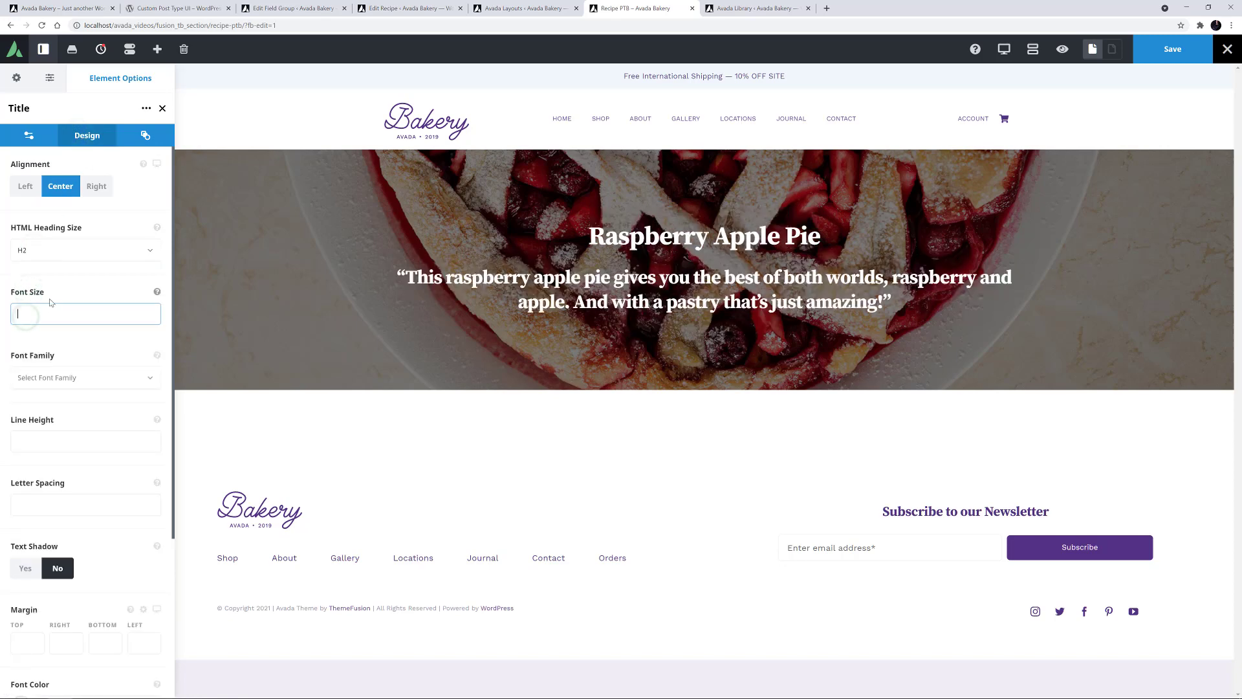
pyautogui.write('24')
pyautogui.click(51, 300)
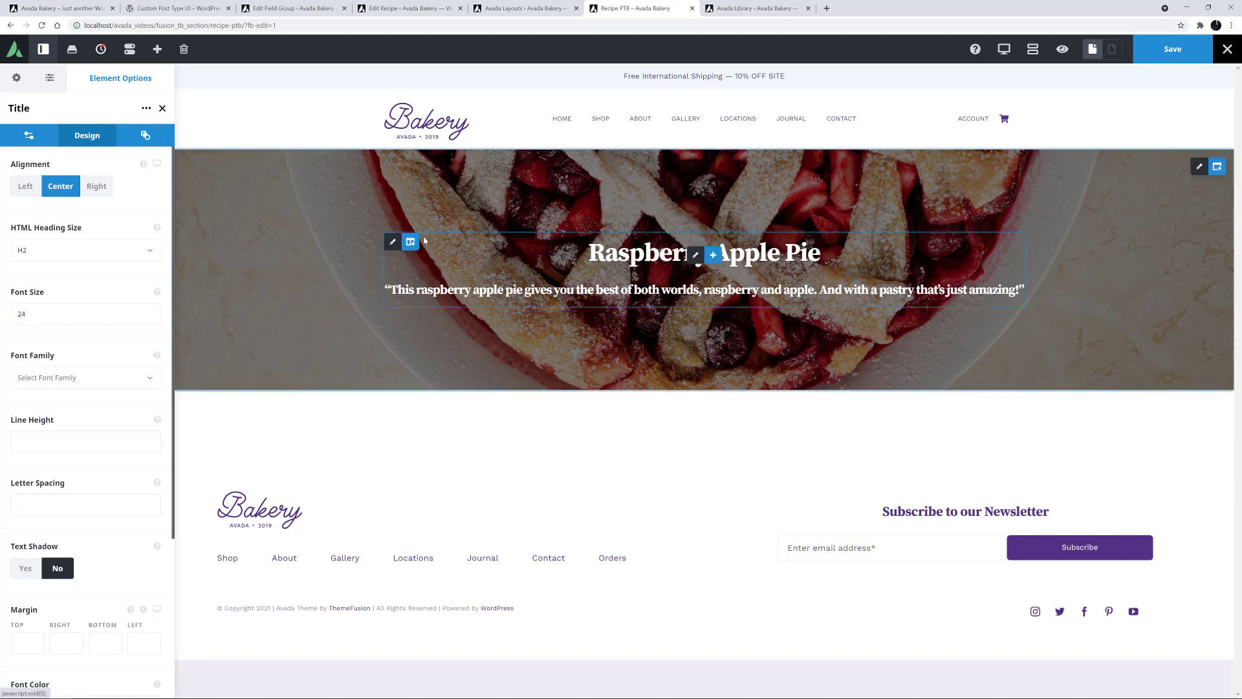
# Step: Give the column holding the two titles 15% right padding and 15% left padding
pyautogui.click(394, 242)
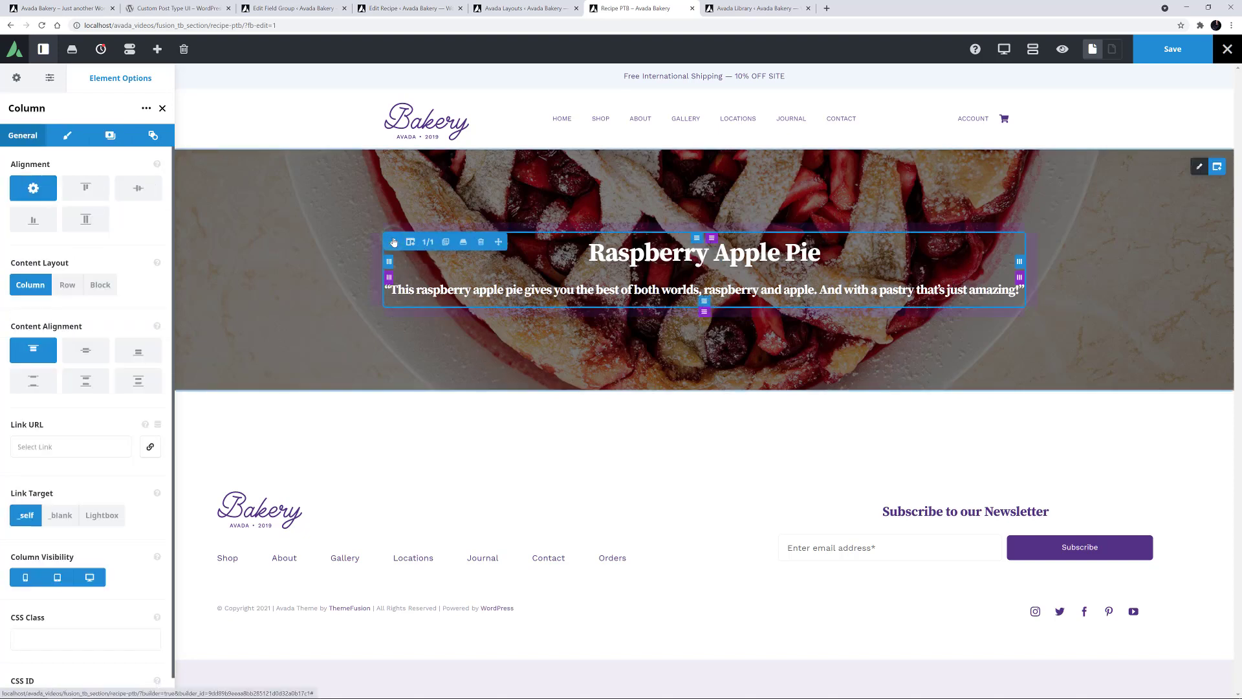
pyautogui.click(68, 135)
pyautogui.click(65, 473)
pyautogui.write('15%')
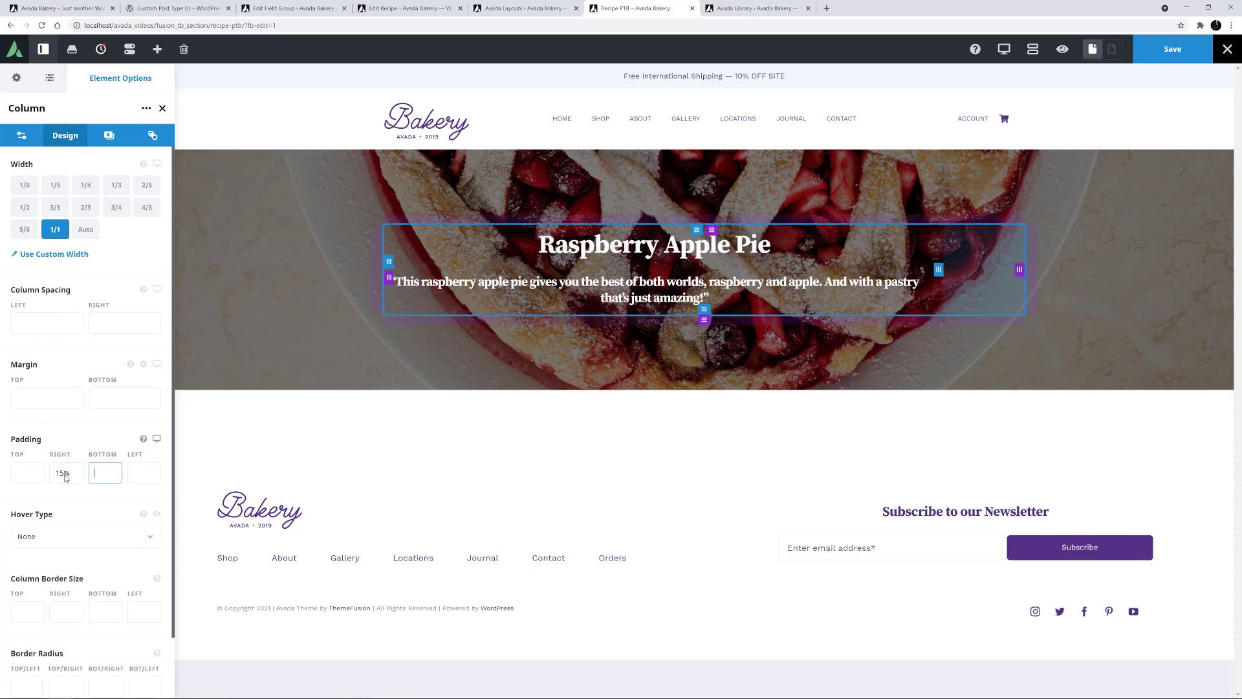
pyautogui.press('Tab')
pyautogui.write('15%')
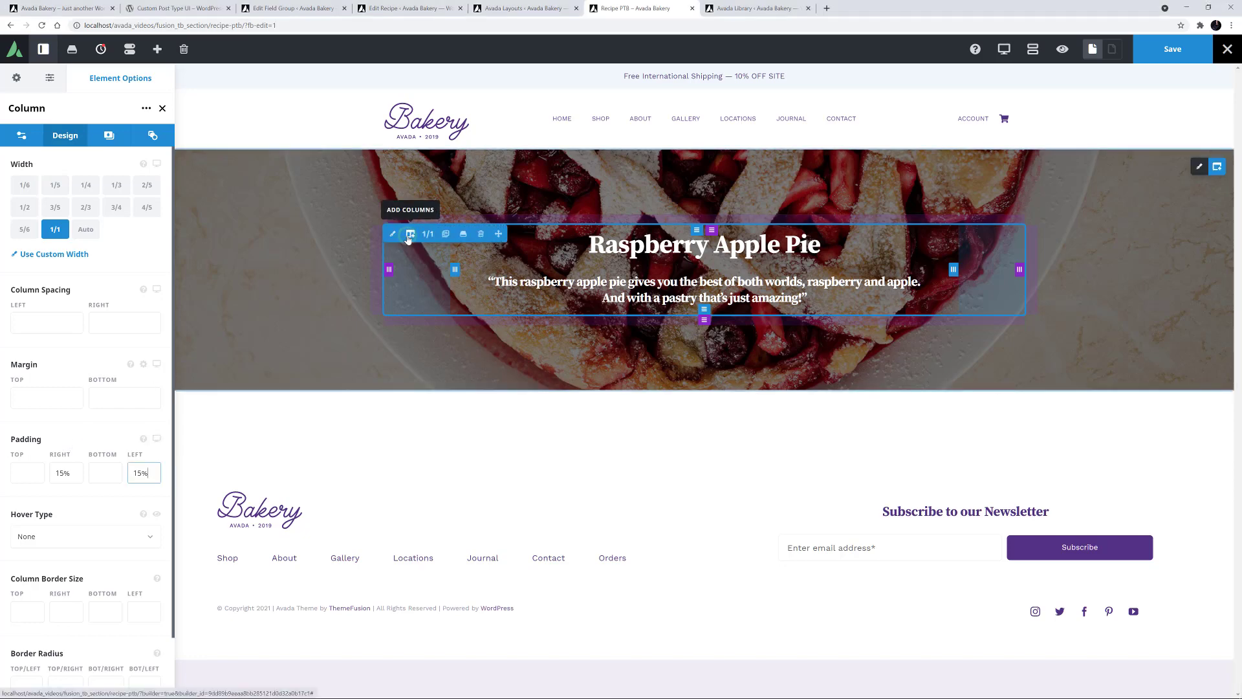
# Step: Add a 1/5 column below the title column and set its padding to 20 on all four sides
pyautogui.click(410, 234)
pyautogui.click(624, 411)
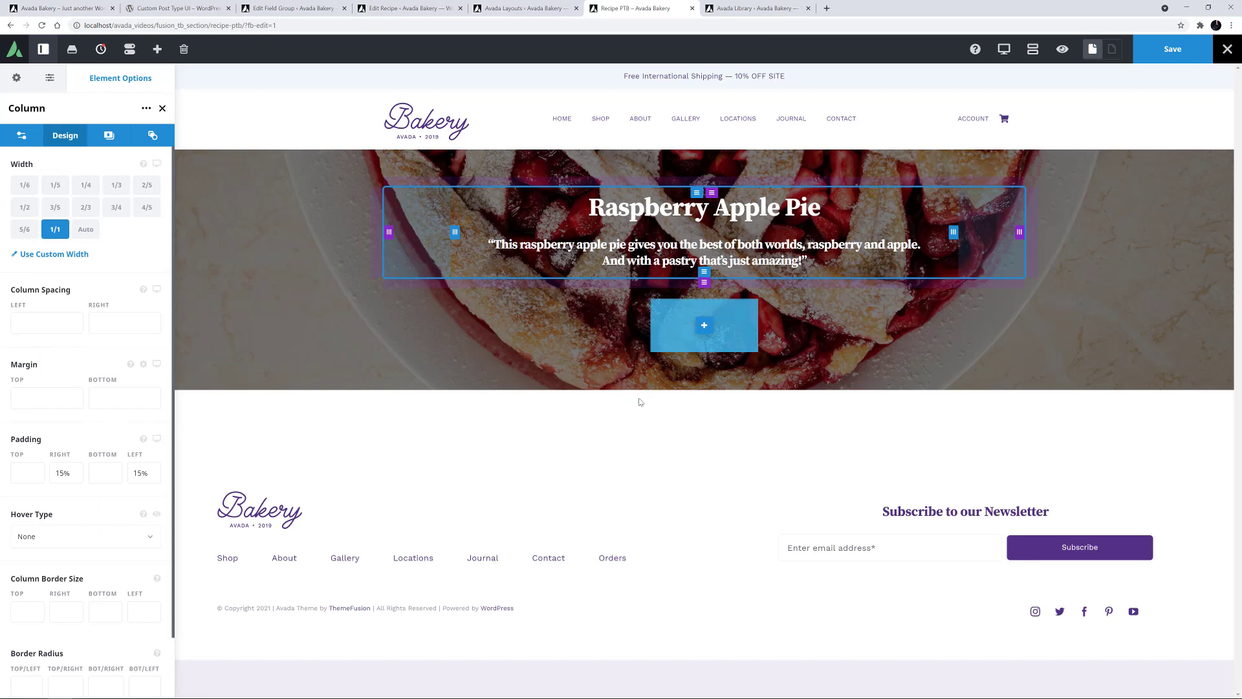
pyautogui.click(657, 311)
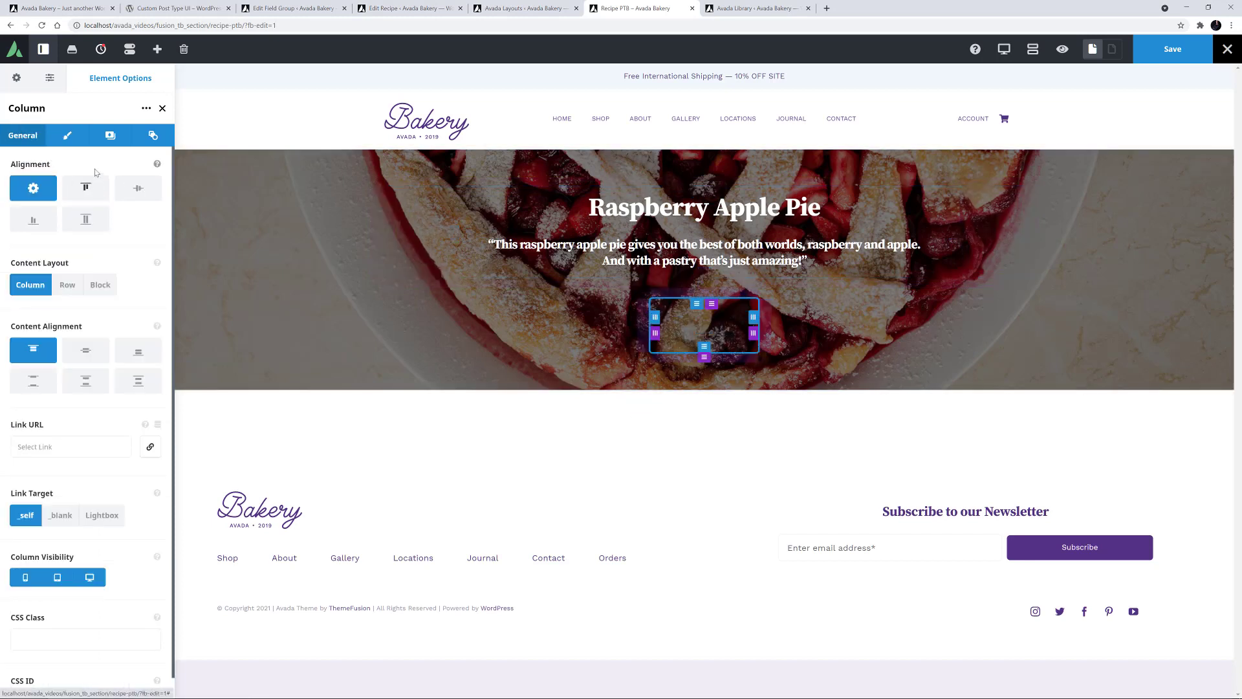
pyautogui.click(68, 136)
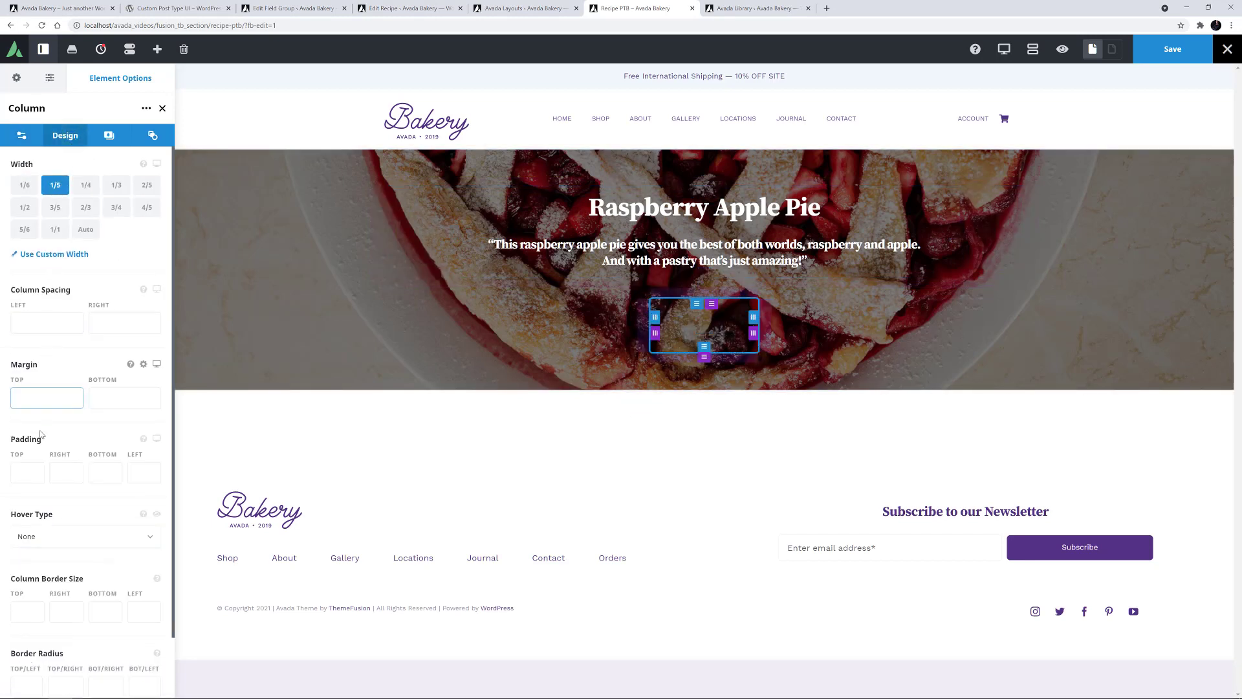
pyautogui.click(29, 474)
pyautogui.write('20')
pyautogui.press('Tab')
pyautogui.write('20')
pyautogui.press('Tab')
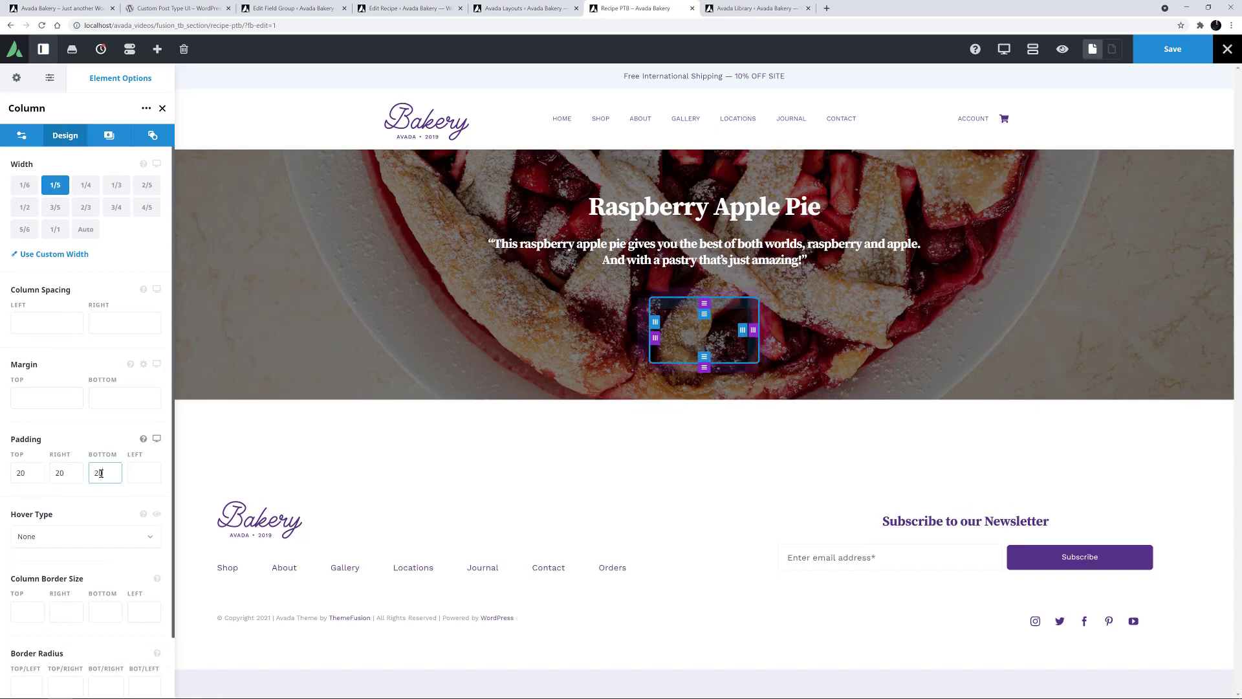
pyautogui.write('20')
pyautogui.press('Tab')
pyautogui.write('20')
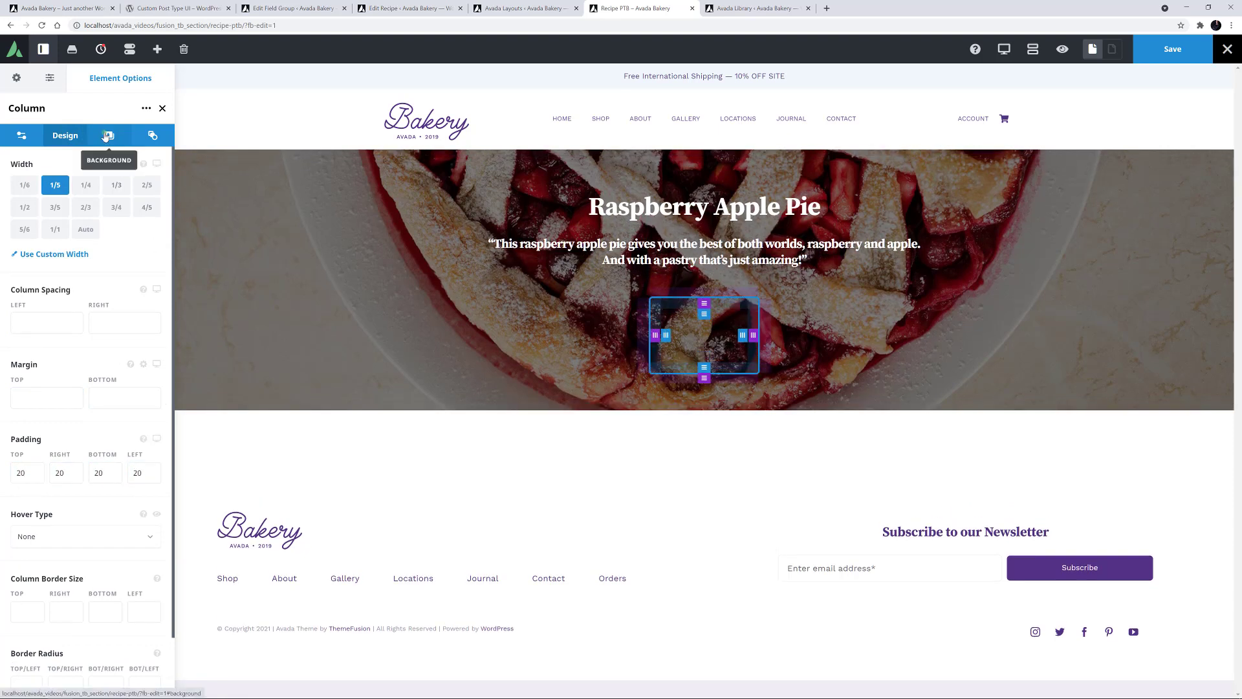
# Step: Give the 1/5 column a semi-transparent white background color, rgba(255,255,255,0.73)
pyautogui.click(105, 136)
pyautogui.click(34, 243)
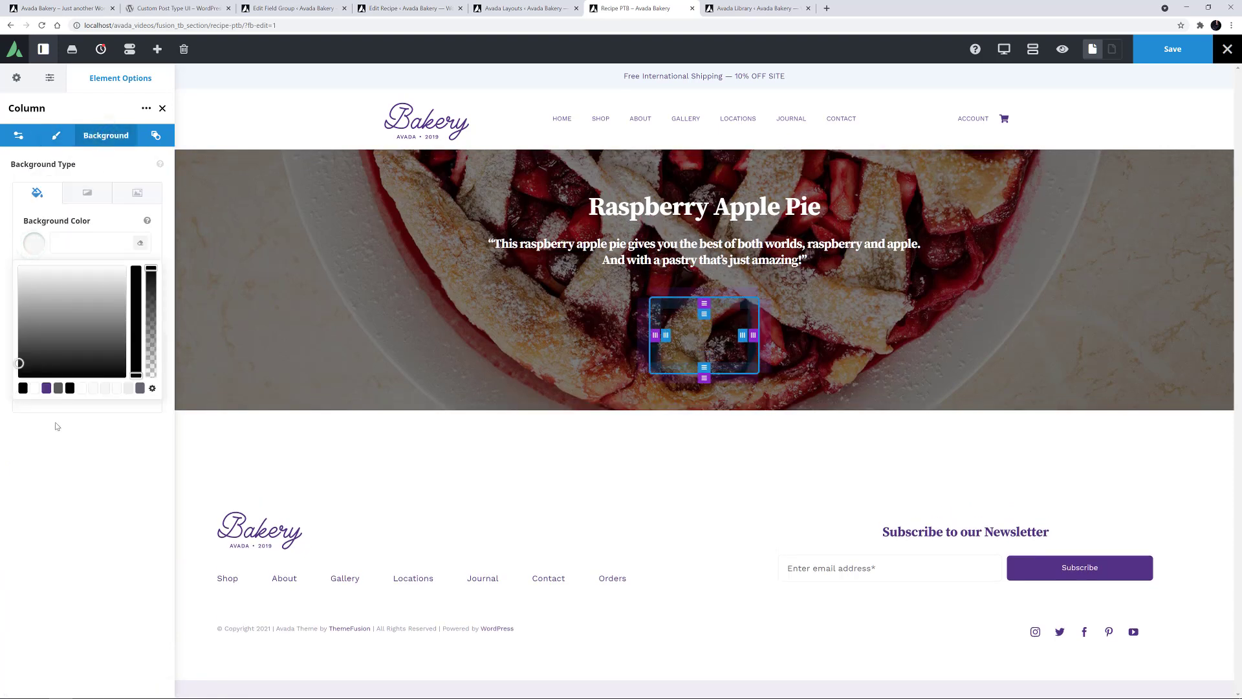
pyautogui.click(87, 387)
pyautogui.moveTo(152, 268); pyautogui.dragTo(153, 299)
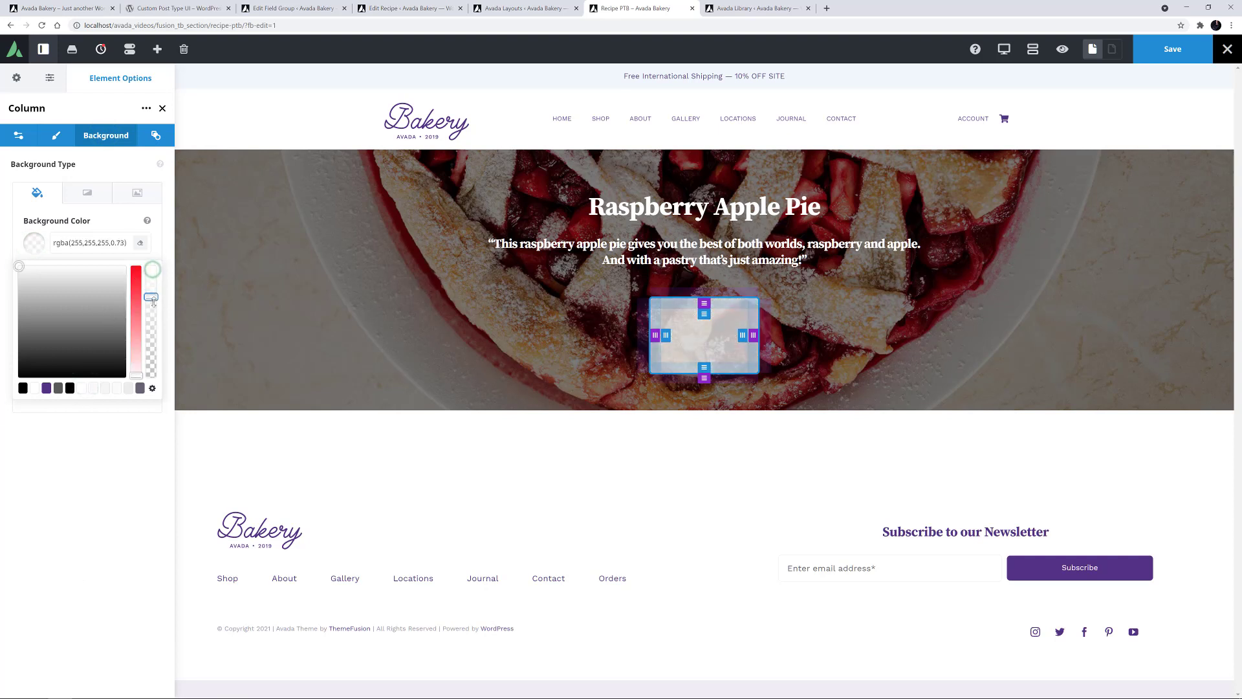
pyautogui.click(36, 242)
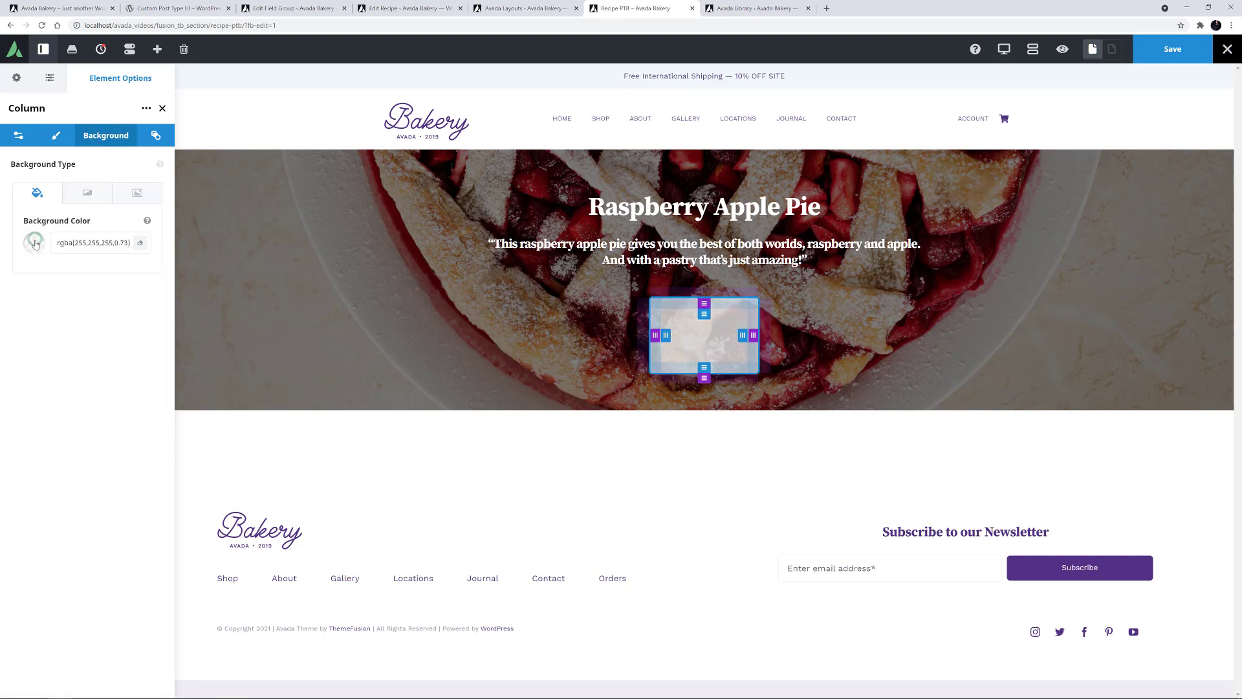
# Step: Add a Title element to the 1/5 column with the text DIFFICULTY
pyautogui.click(707, 337)
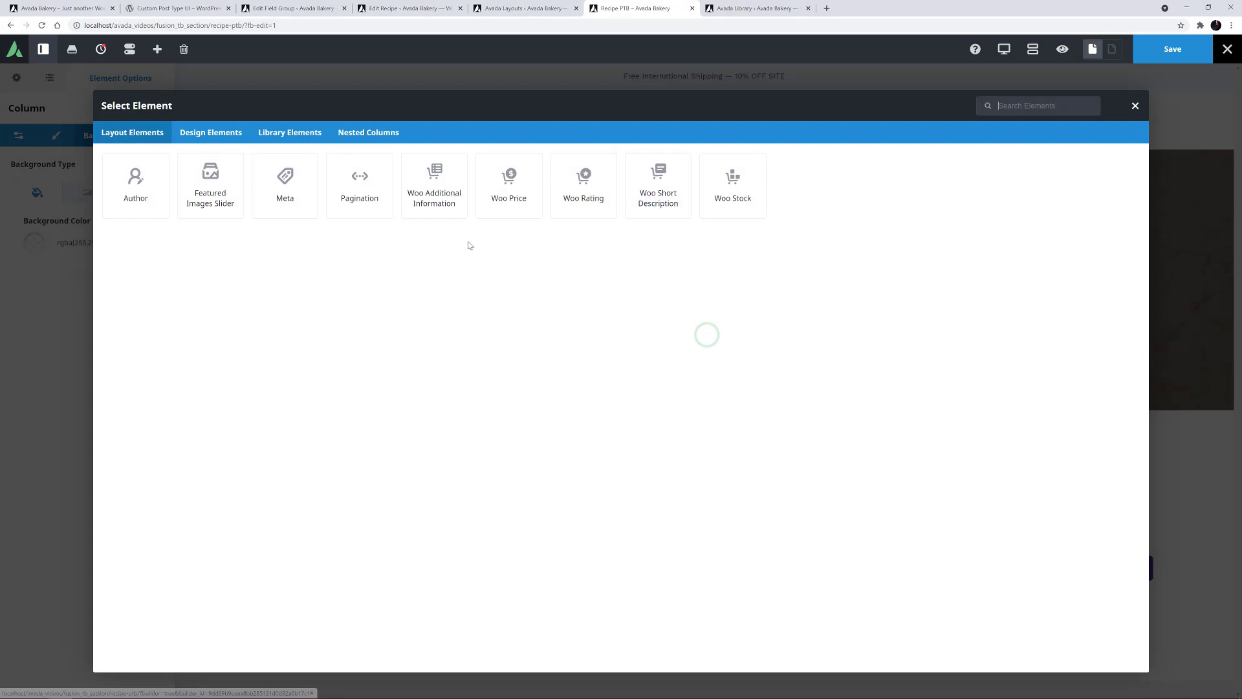
pyautogui.click(231, 132)
pyautogui.click(955, 401)
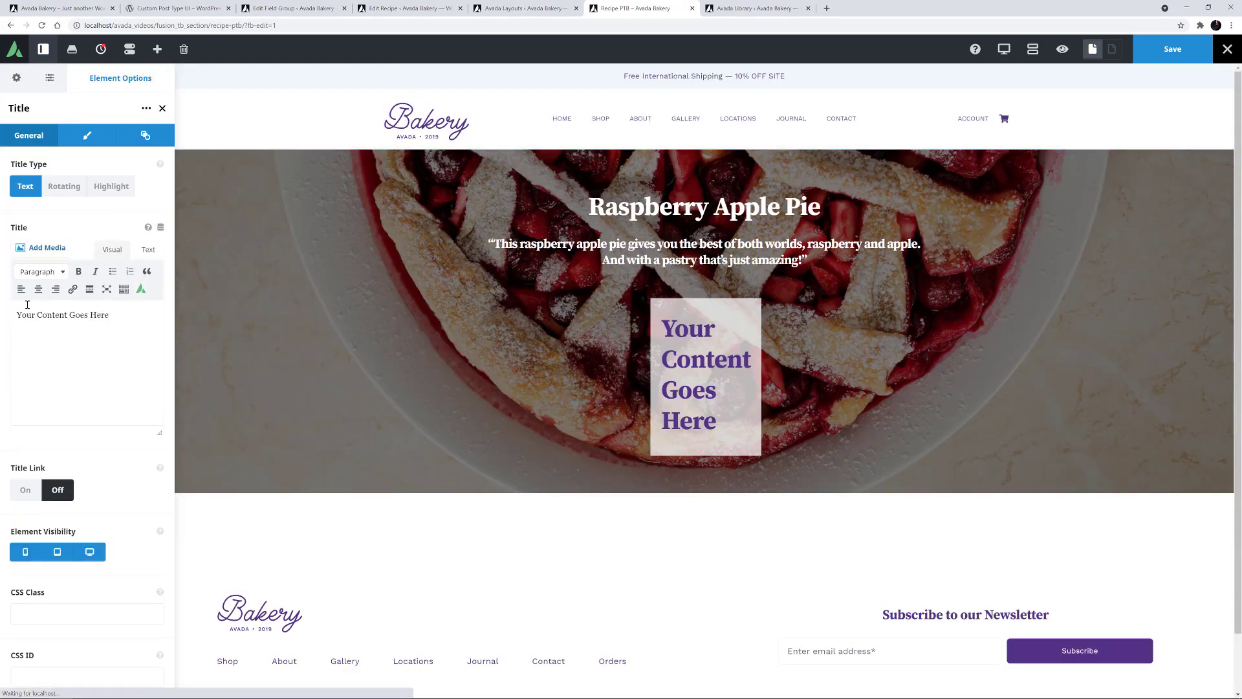
pyautogui.tripleClick(21, 320)
pyautogui.press('BackSpace')
pyautogui.write('DIFFICULTY')
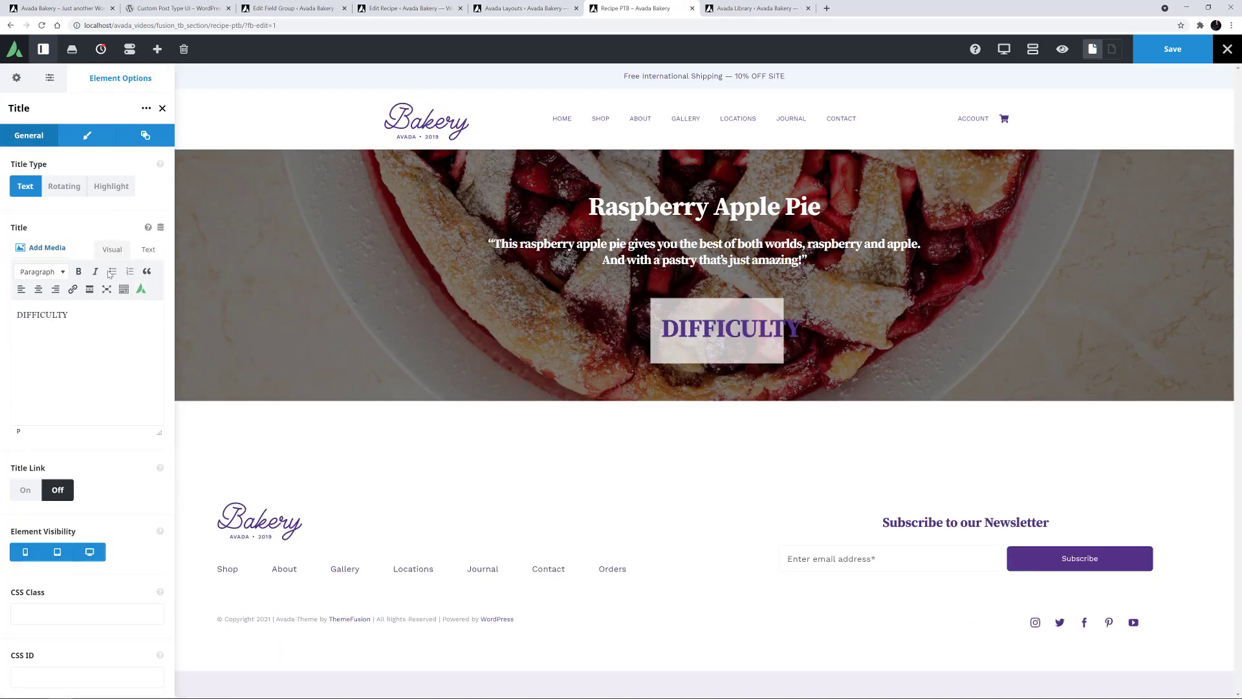
# Step: Set the DIFFICULTY title to heading size H3, font size 18 and the Arial, Helvetica, sans-serif font family
pyautogui.click(87, 136)
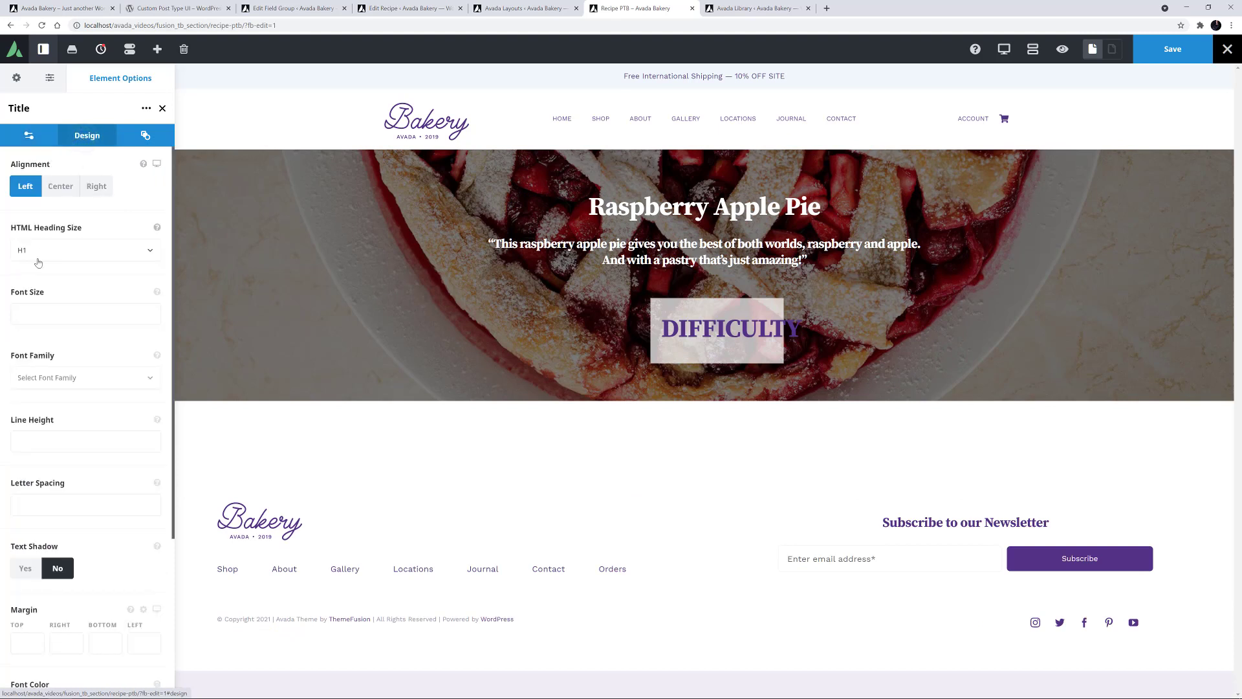
pyautogui.click(38, 262)
pyautogui.click(28, 312)
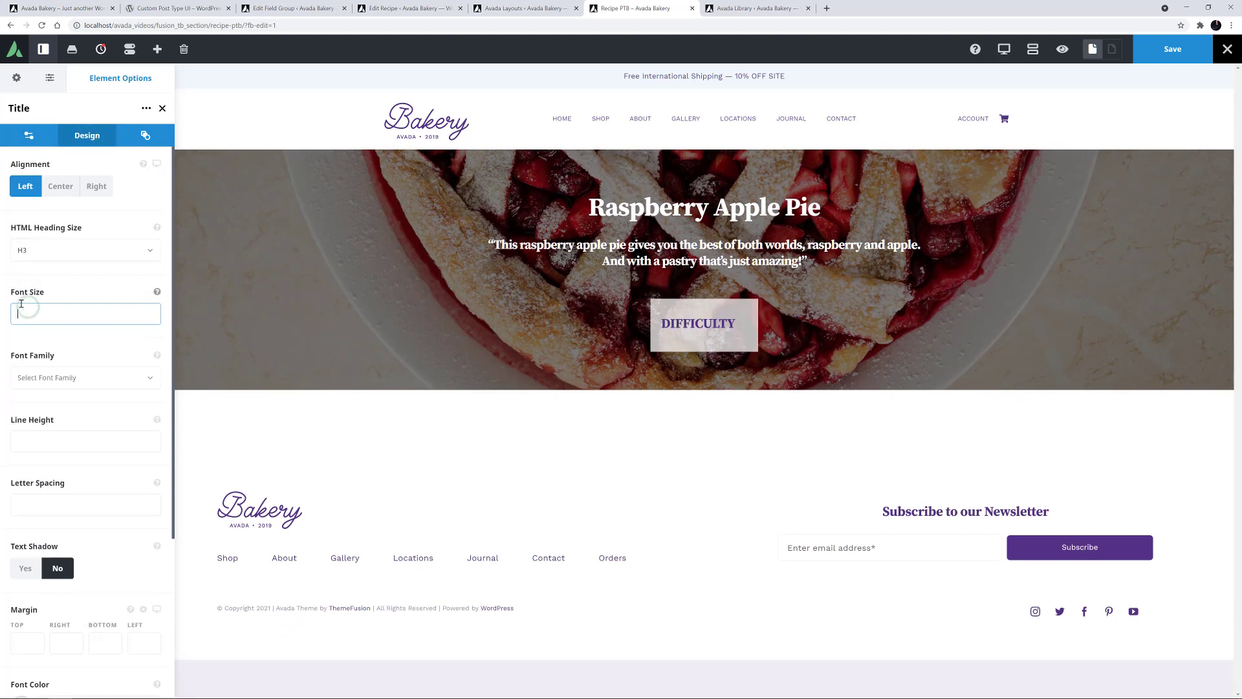
pyautogui.write('18')
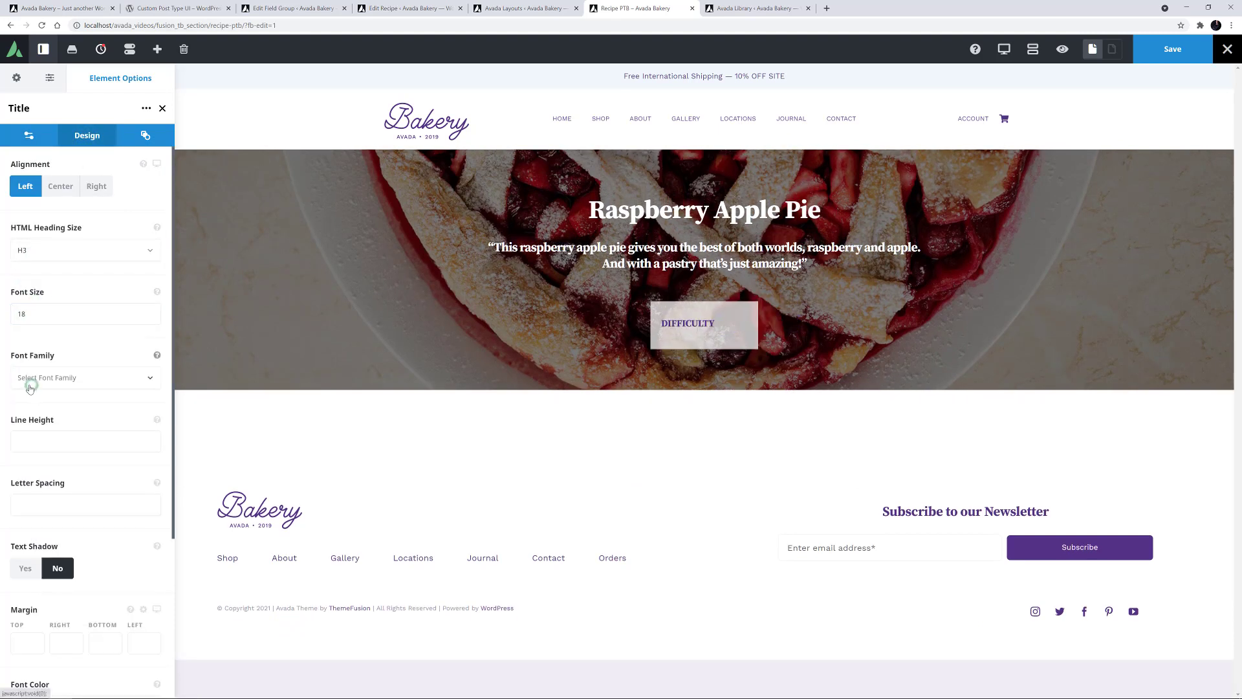
pyautogui.click(30, 388)
pyautogui.click(30, 454)
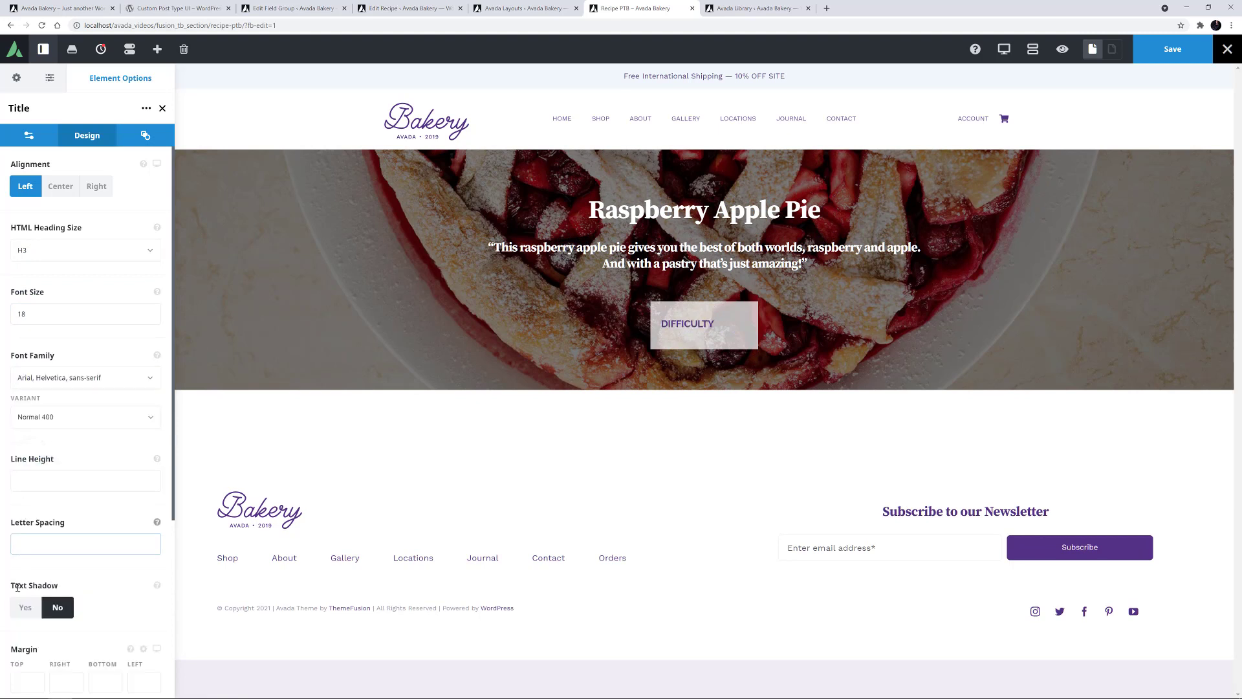
# Step: Set the DIFFICULTY title's font color to dark grey, #5b5b5b
pyautogui.scroll(-3, 17, 587)
pyautogui.click(18, 552)
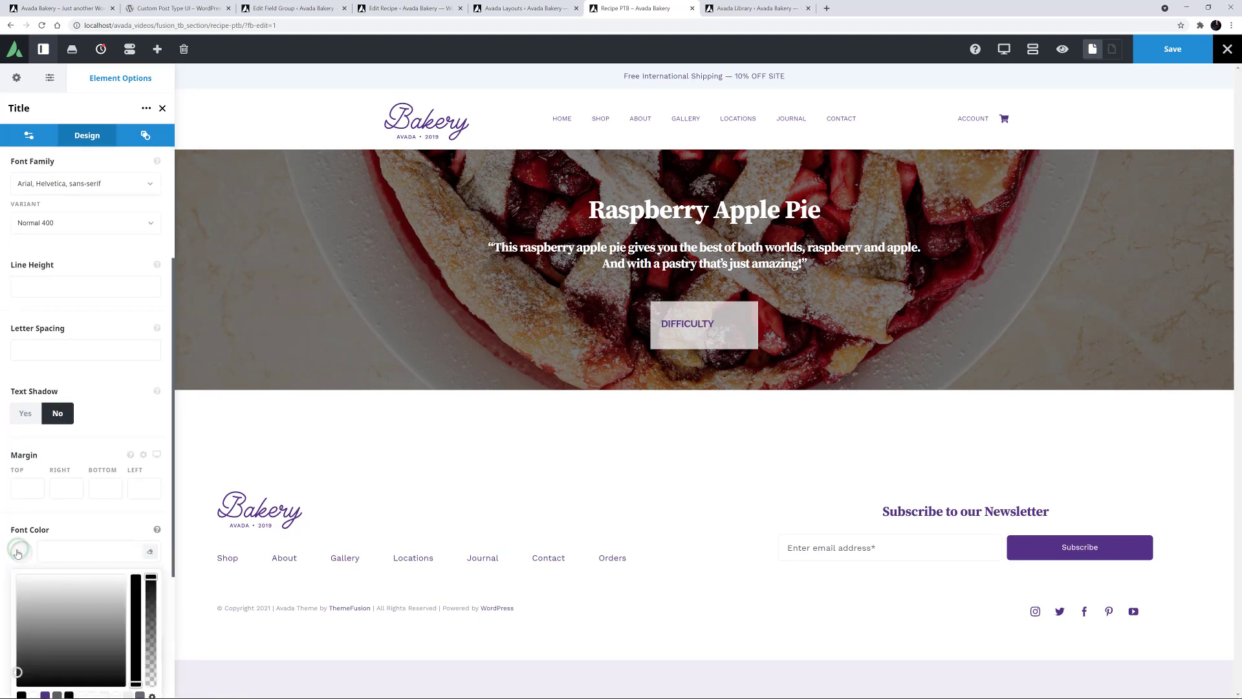
pyautogui.scroll(-2, 20, 556)
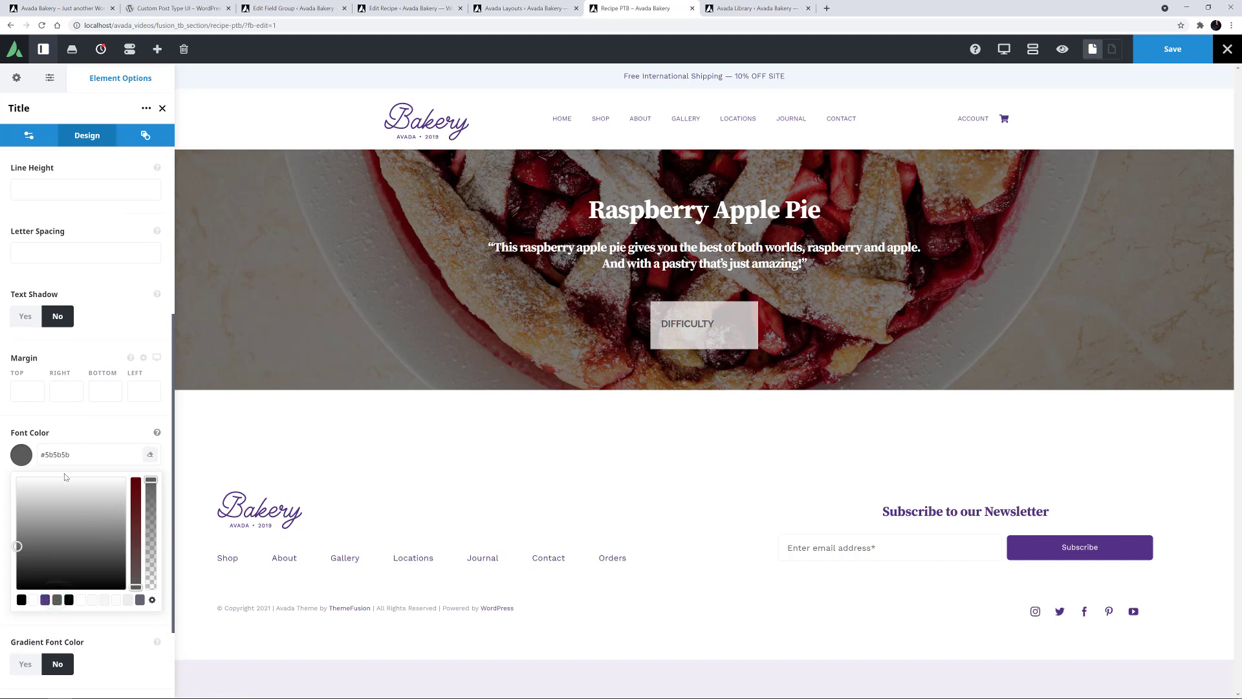
# Step: Set the DIFFICULTY title's top, right, bottom and left margins to 0
pyautogui.click(29, 394)
pyautogui.write('0')
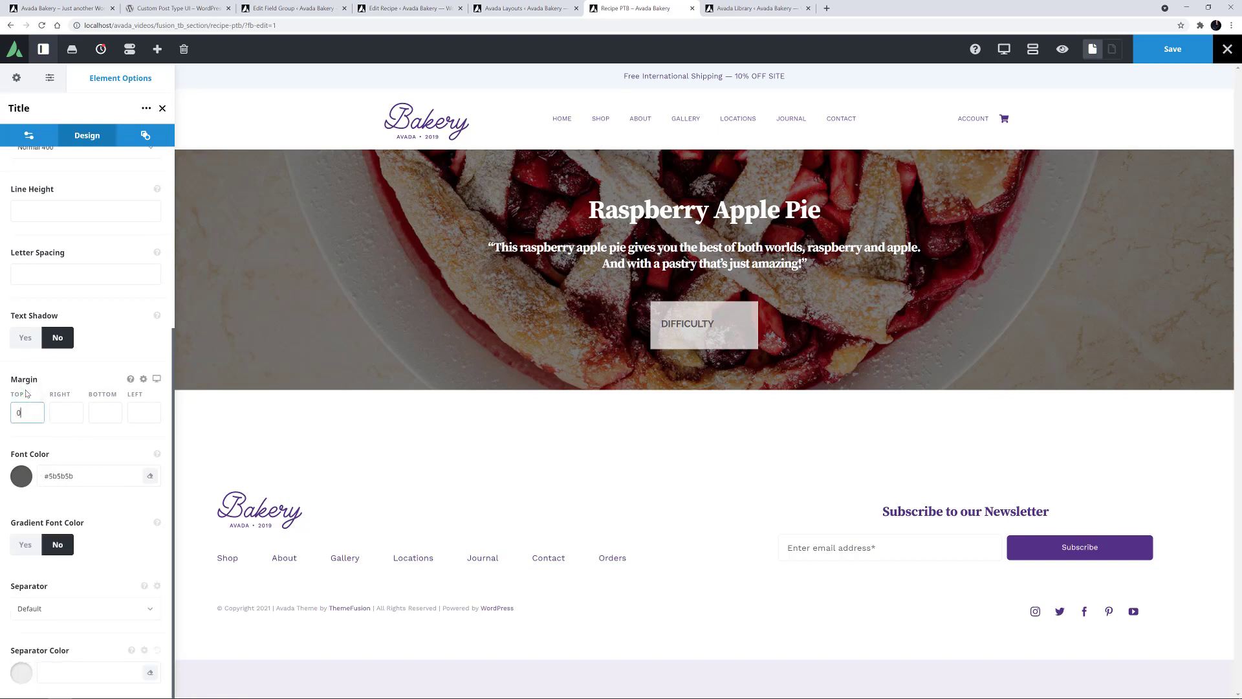
pyautogui.press('Tab')
pyautogui.write('0')
pyautogui.press('Tab')
pyautogui.write('0')
pyautogui.press('Tab')
pyautogui.write('0')
pyautogui.press('Tab')
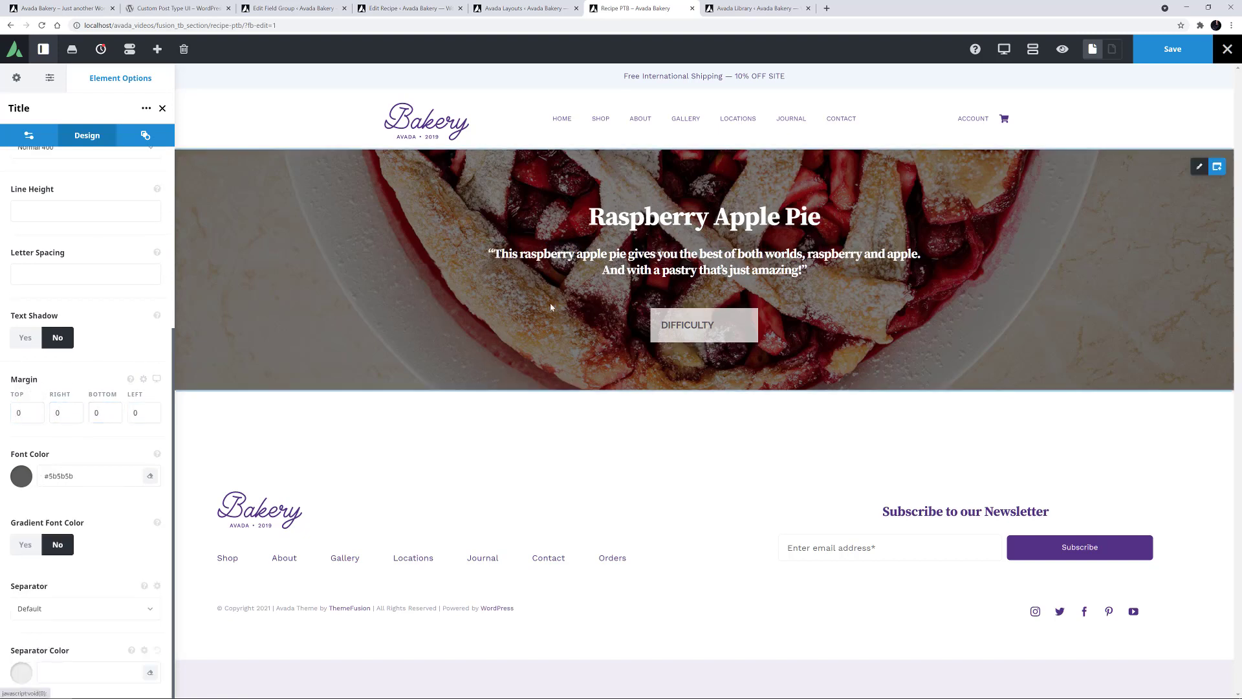
# Step: Duplicate the DIFFICULTY title and fill the lower copy with dynamic ACF Text content from the difficulty field
pyautogui.moveTo(705, 321)
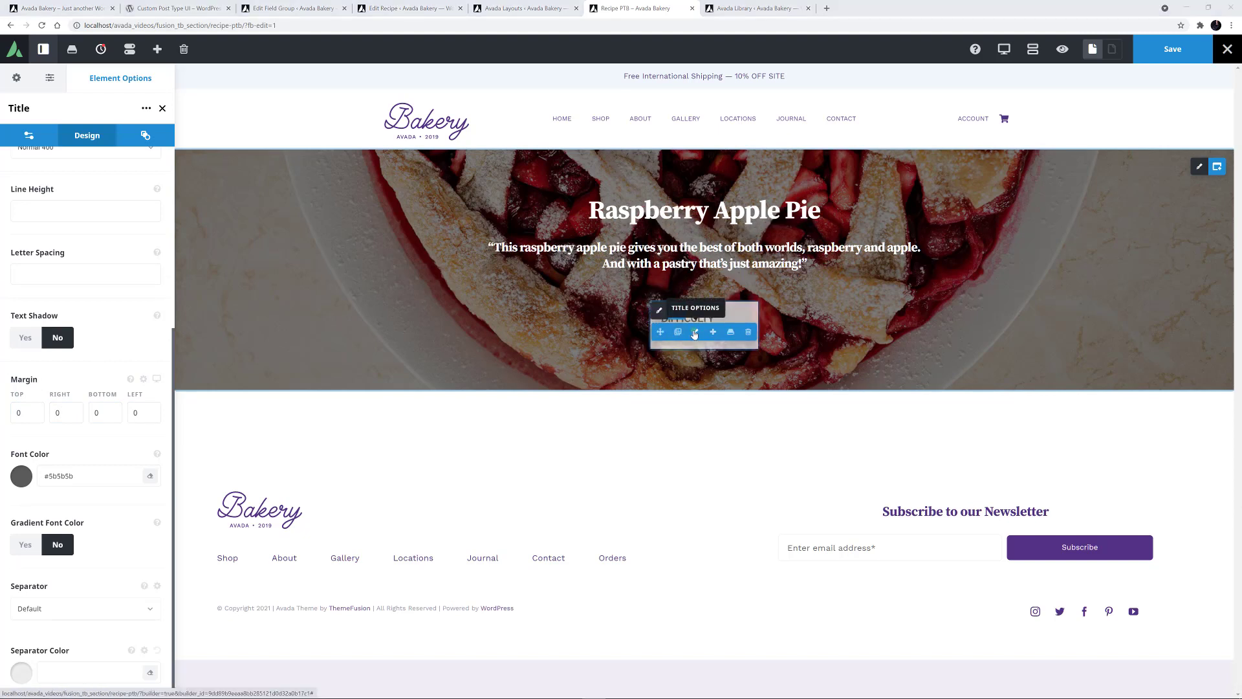
pyautogui.click(694, 333)
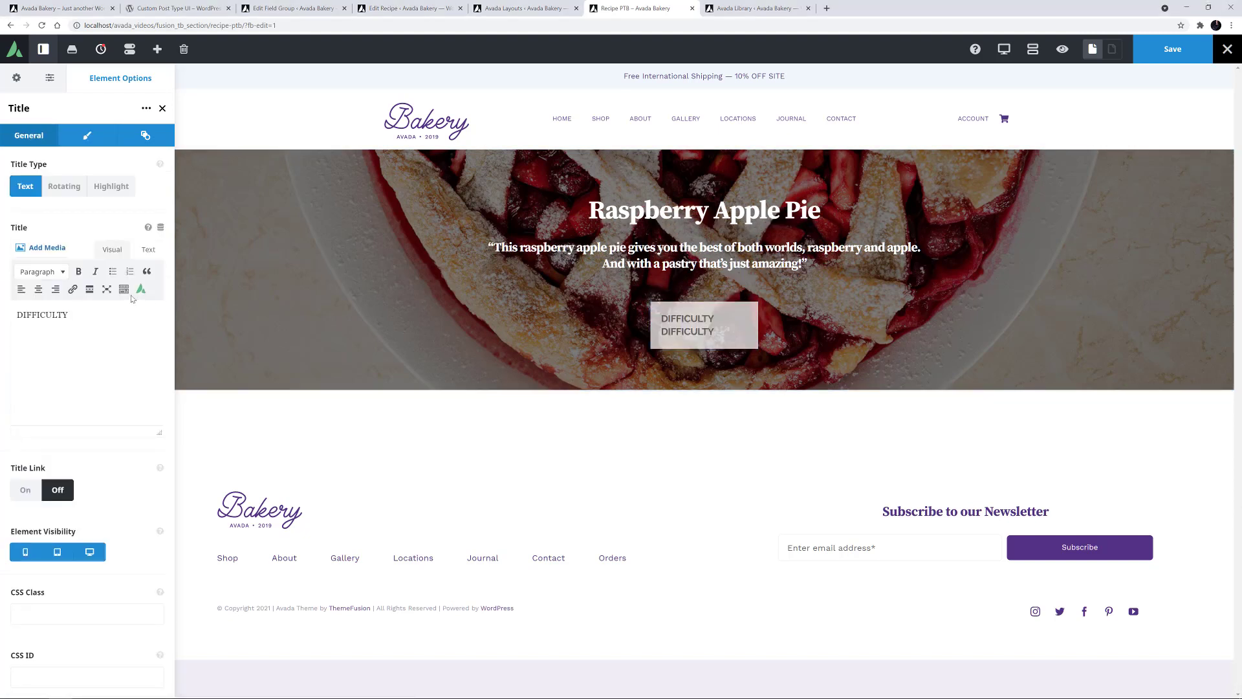
pyautogui.click(160, 228)
pyautogui.scroll(-5, 99, 299)
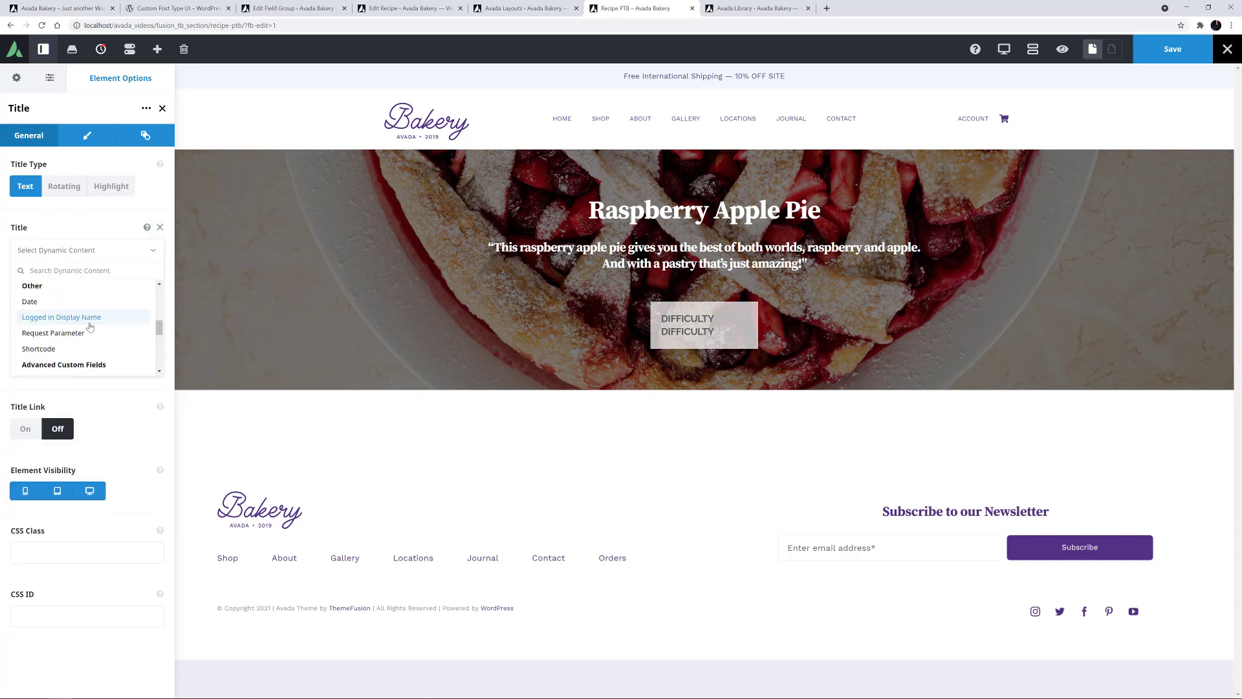
pyautogui.click(67, 299)
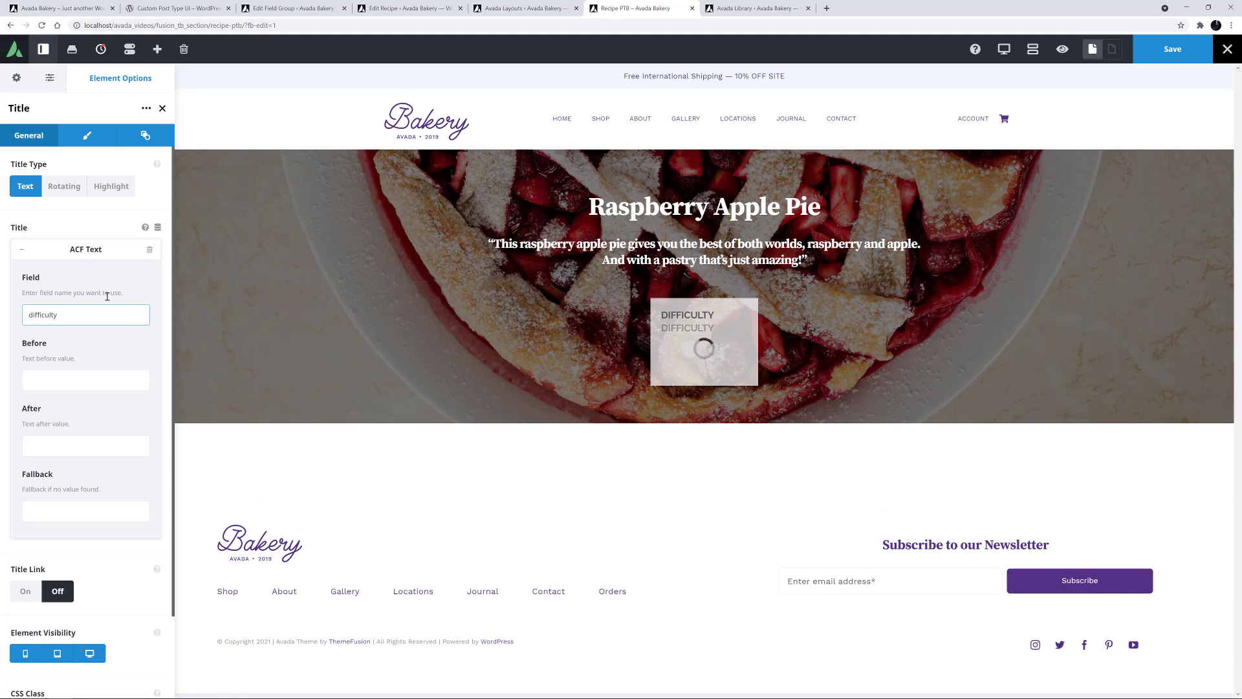
# Step: Set the dynamic difficulty title to heading size DIV, font size 26 and the 'Arial Black', Gadget, sans-serif font family
pyautogui.click(87, 135)
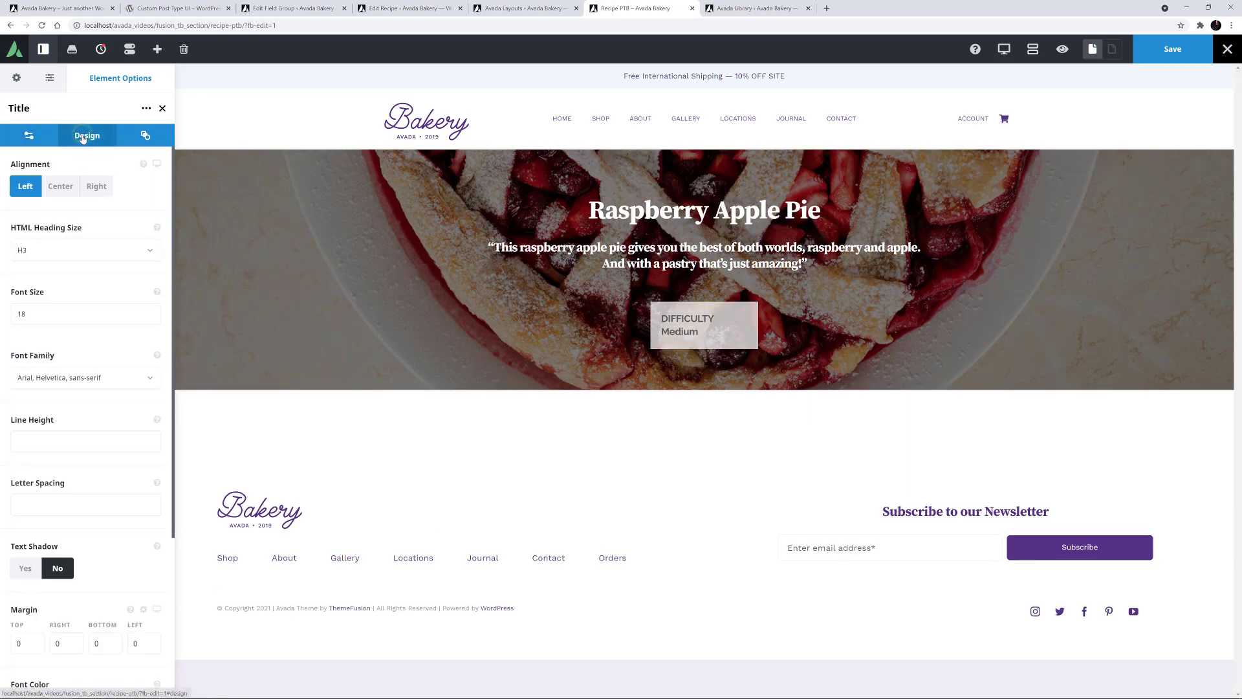
pyautogui.click(48, 253)
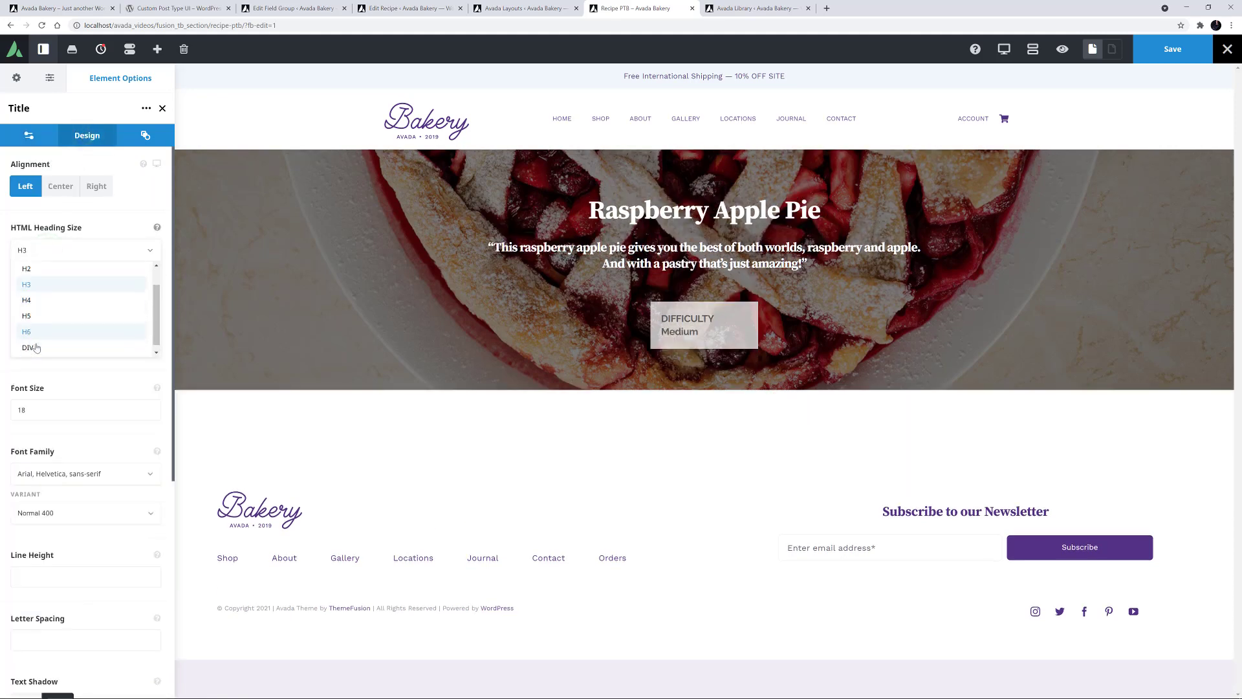
pyautogui.click(37, 332)
pyautogui.click(38, 314)
pyautogui.write('26')
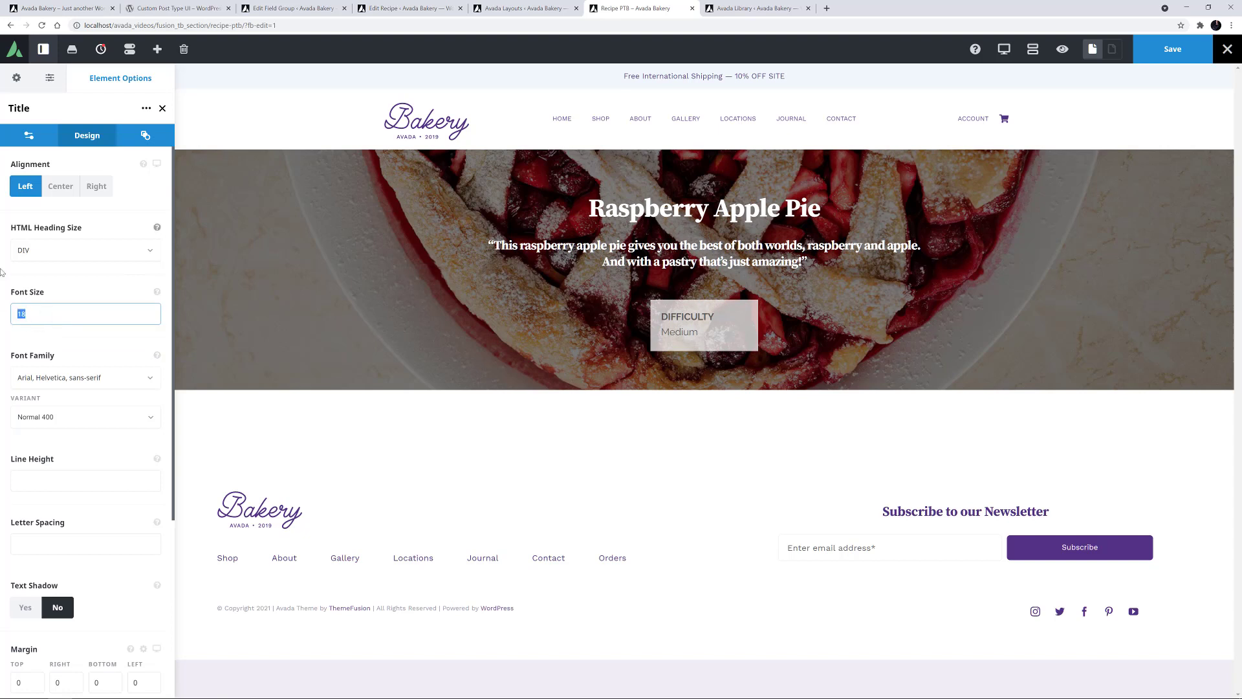
pyautogui.click(29, 295)
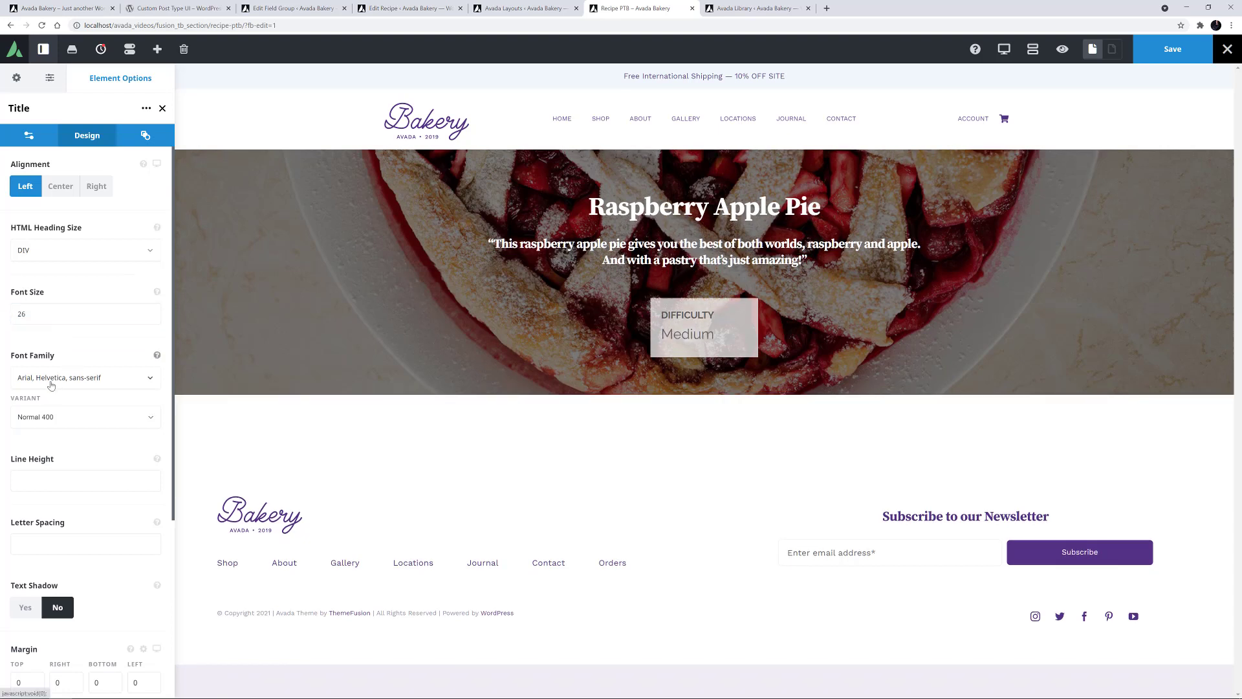
pyautogui.click(51, 380)
pyautogui.click(42, 471)
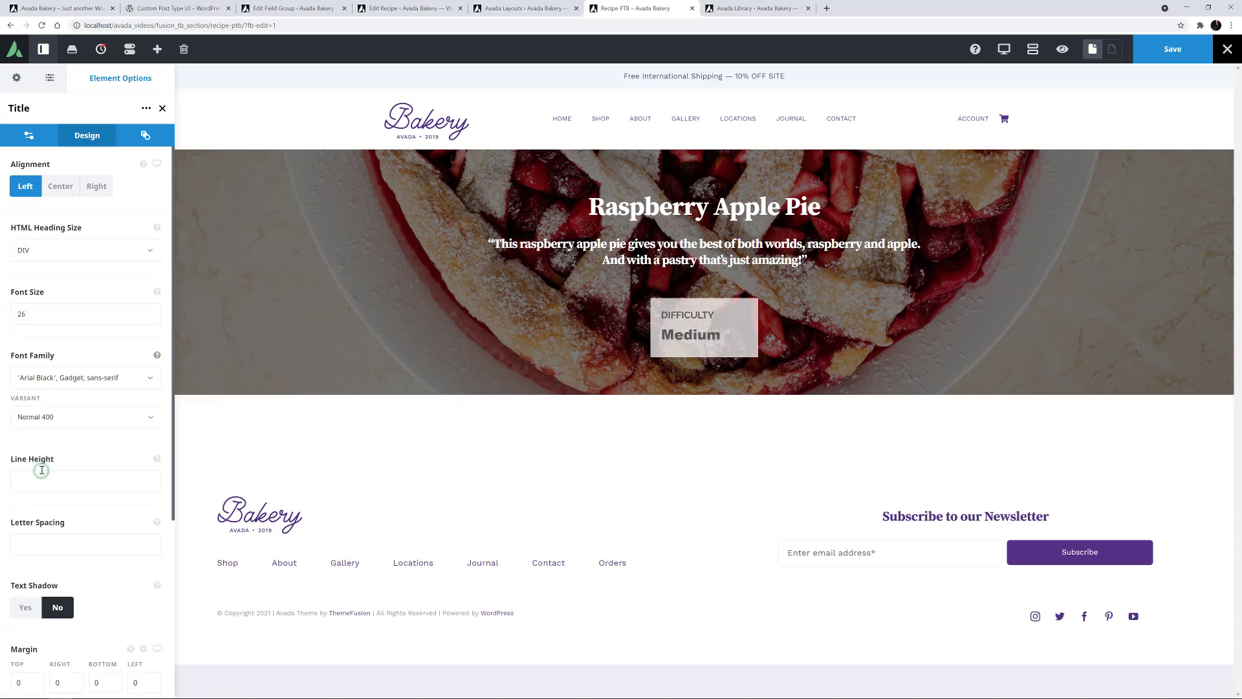
# Step: Set the dynamic difficulty title's font color to the purple palette color #55328b
pyautogui.scroll(-3, 40, 473)
pyautogui.click(21, 553)
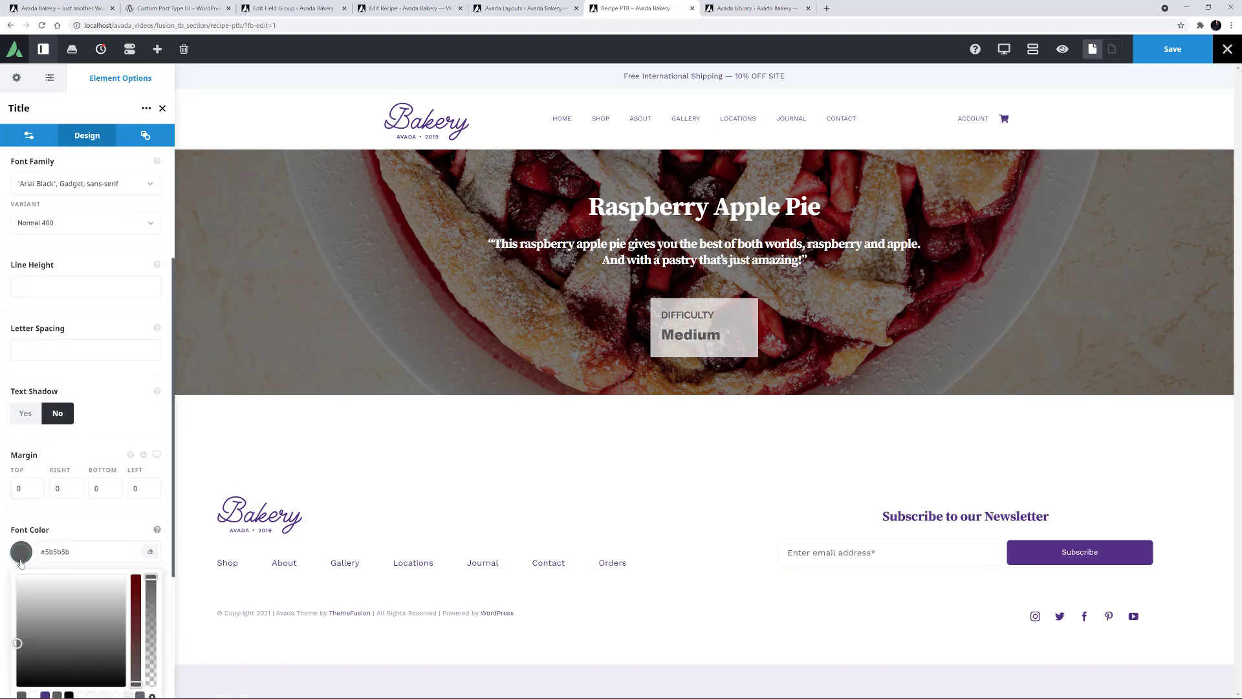
pyautogui.scroll(-2, 42, 574)
pyautogui.click(45, 551)
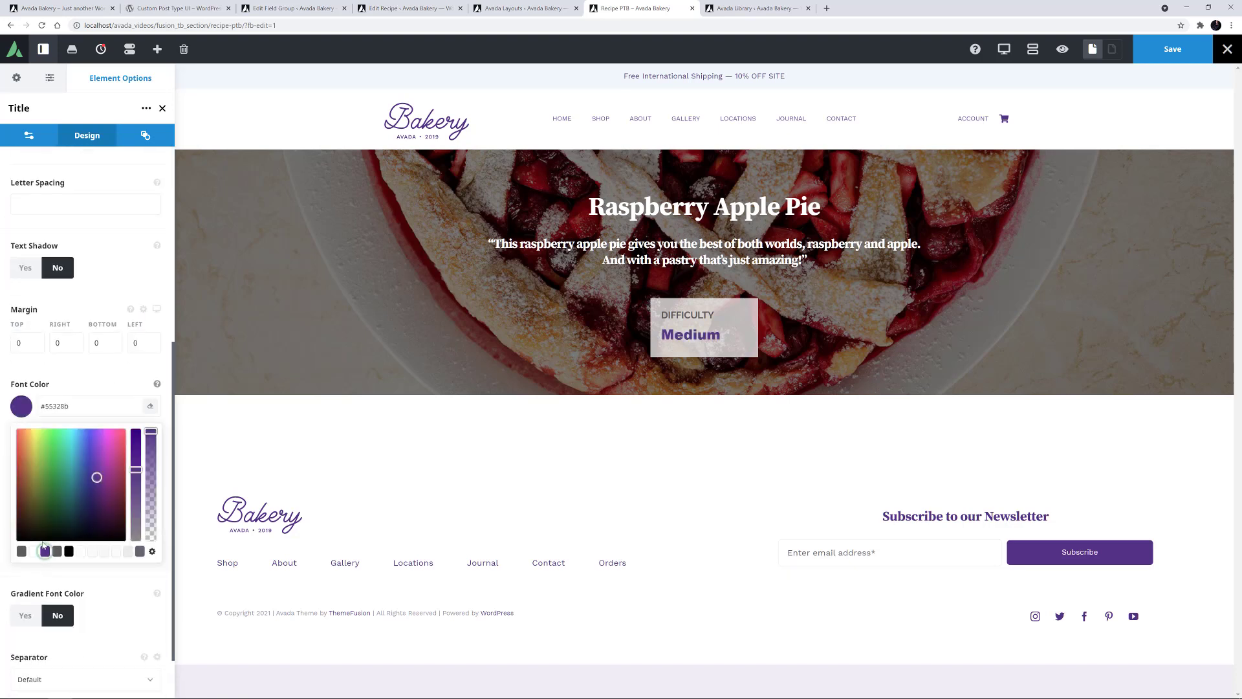
pyautogui.click(97, 385)
# Step: Duplicate the difficulty column and change the copy's heading text to PREP TIME
pyautogui.moveTo(661, 309)
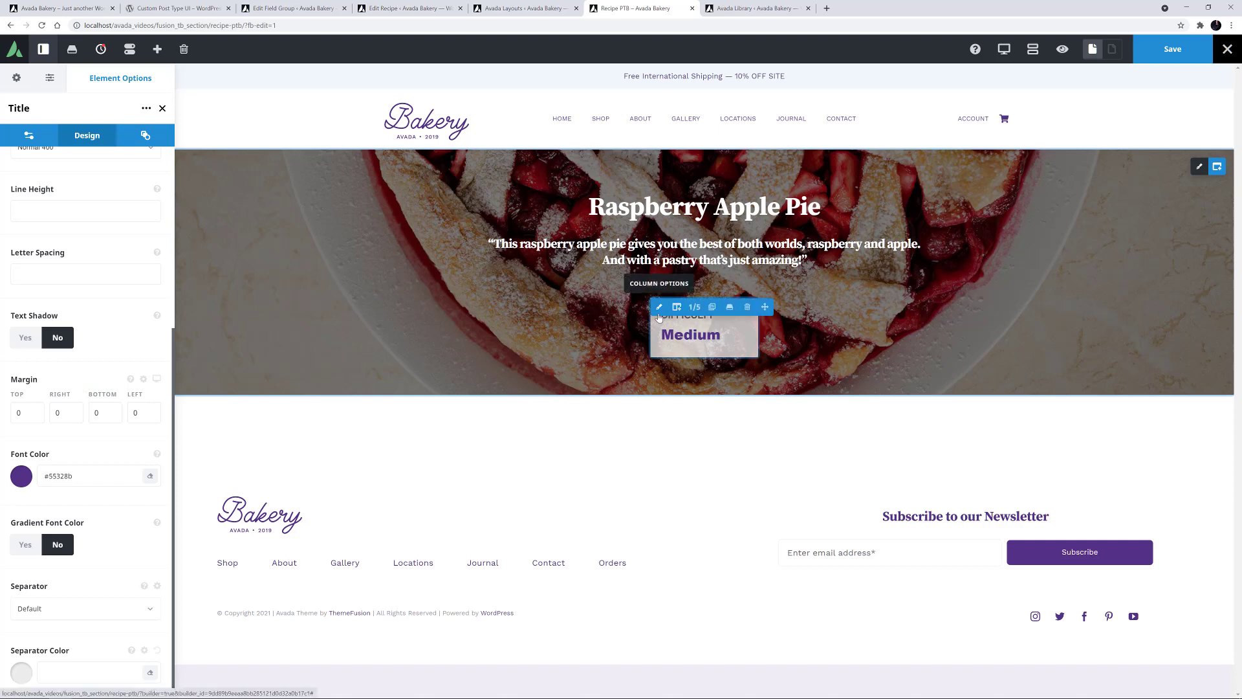
pyautogui.click(713, 307)
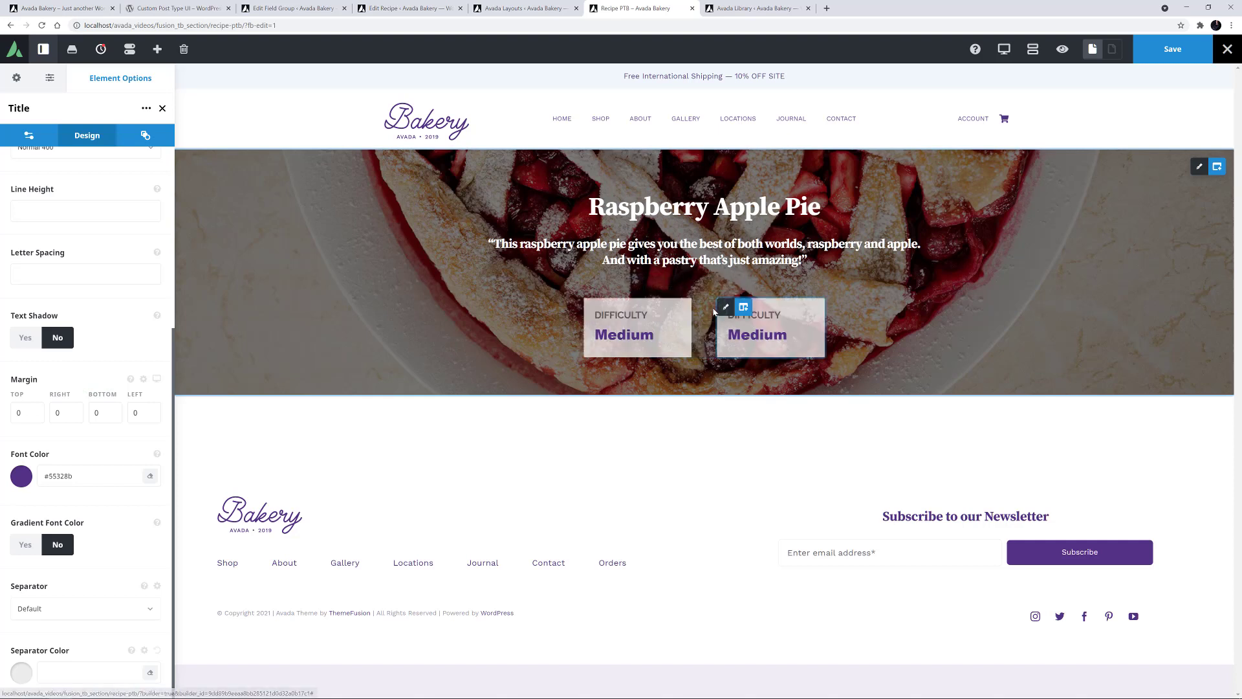
pyautogui.click(762, 317)
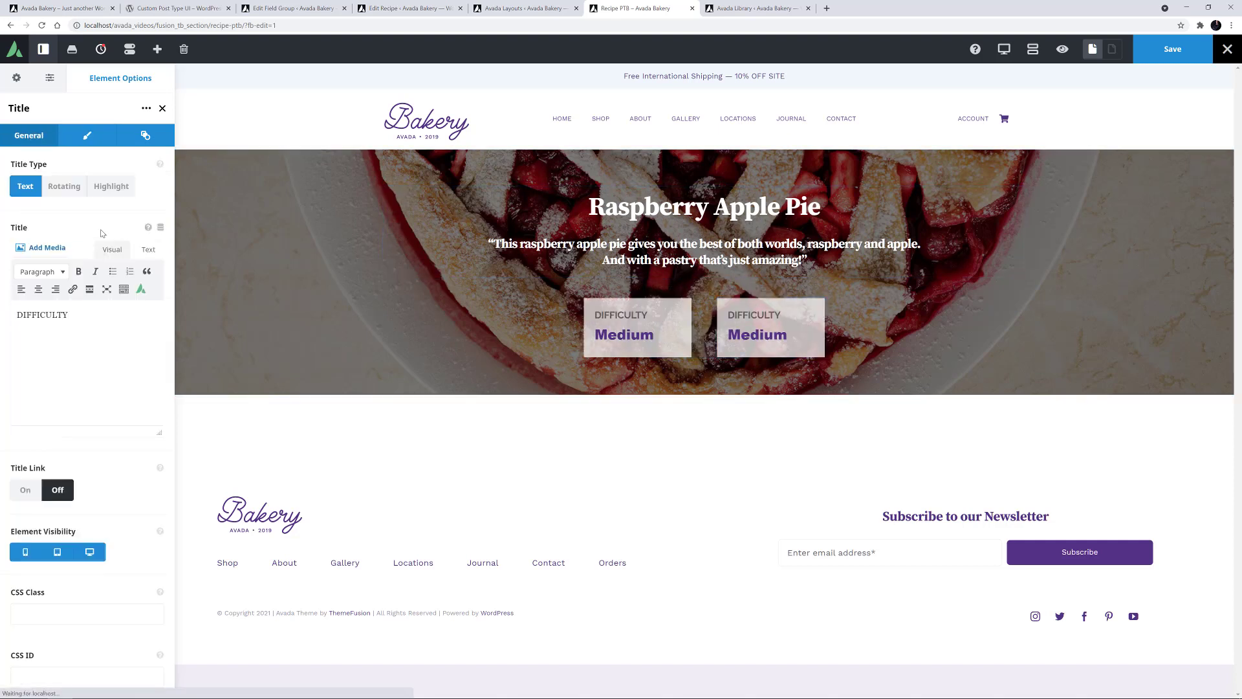
pyautogui.doubleClick(72, 312)
pyautogui.write('PREP TIME')
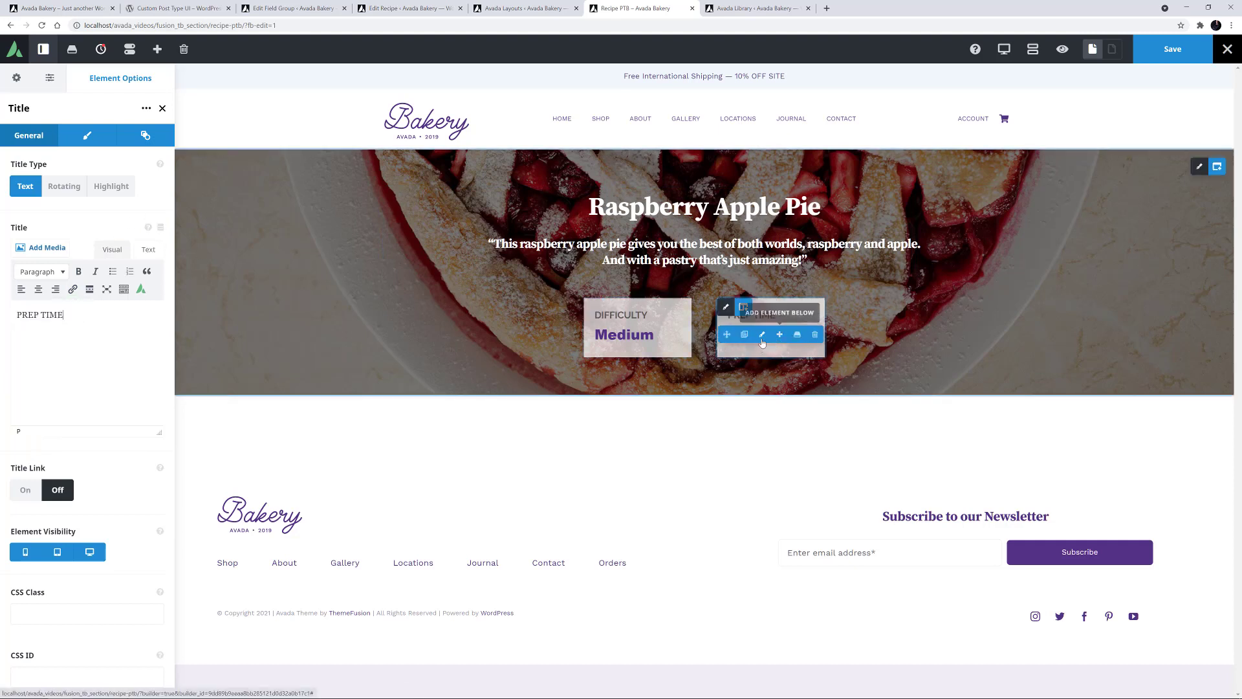
# Step: Set the ACF Text field of the dynamic title under PREP TIME to prep_time
pyautogui.click(778, 336)
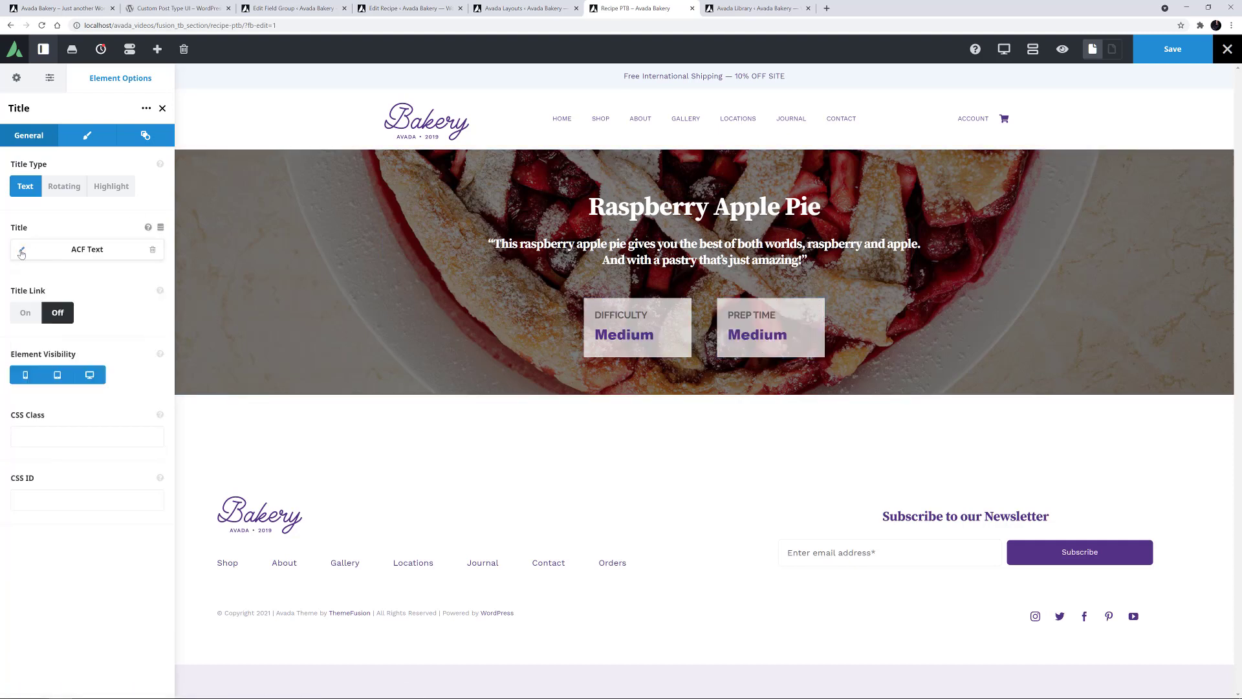
pyautogui.click(52, 253)
pyautogui.moveTo(63, 315); pyautogui.dragTo(36, 298)
pyautogui.write('prep_time')
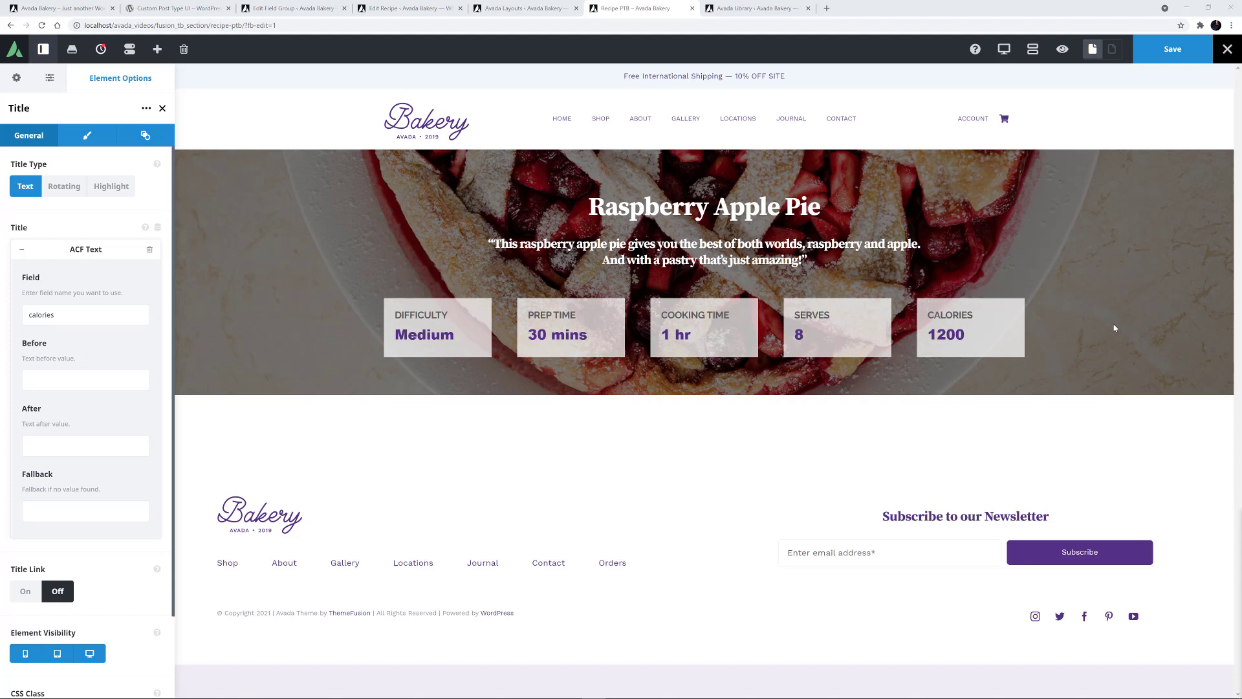
# Step: Save the Recipe PTB section and open the Recipes layout's Recipe Content section for live editing
pyautogui.click(1172, 49)
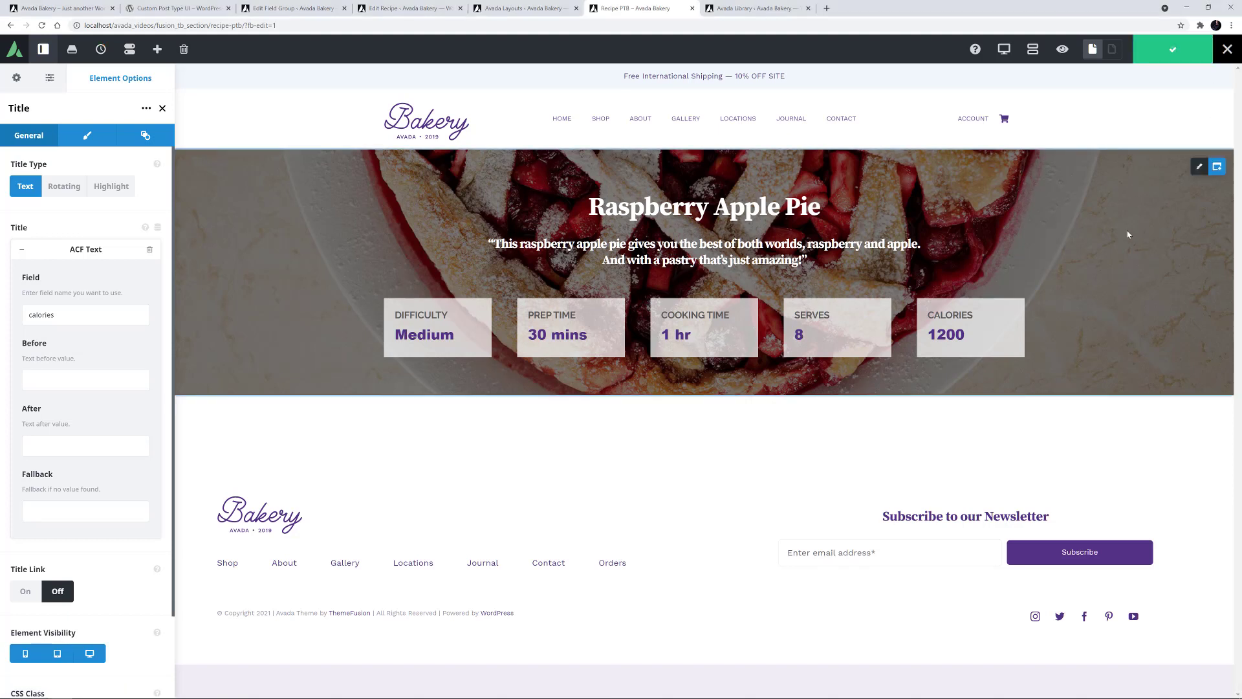
pyautogui.click(497, 10)
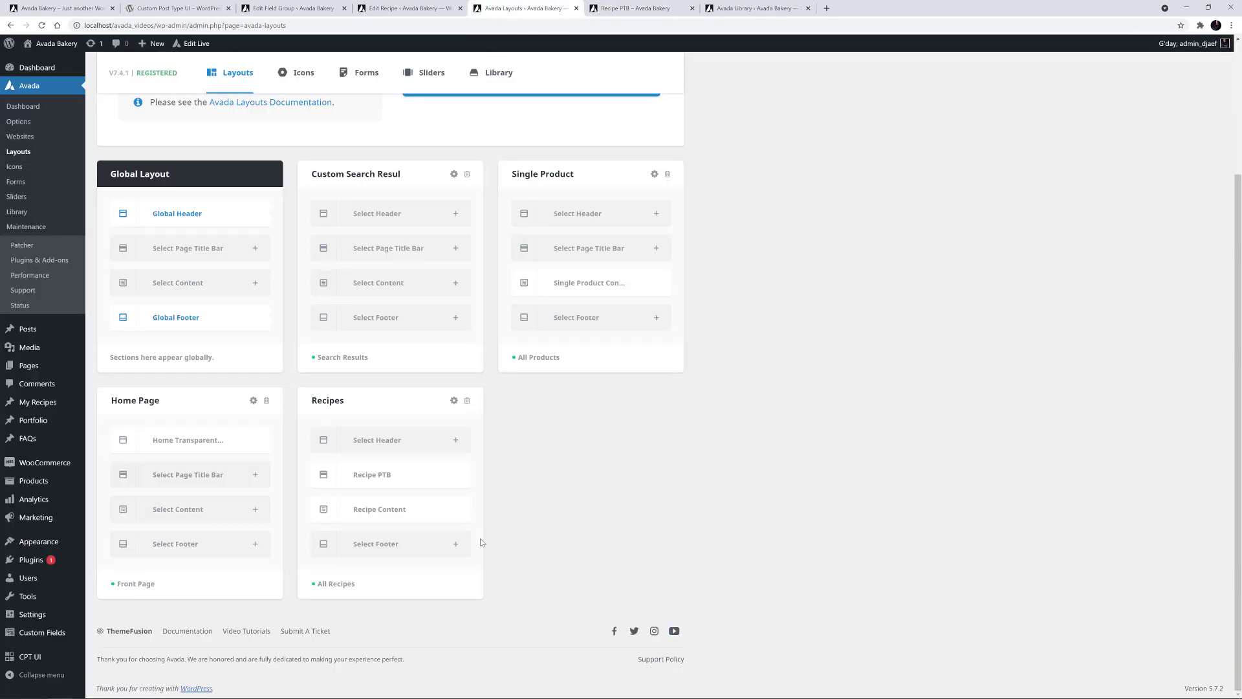
pyautogui.moveTo(409, 510)
pyautogui.click(442, 509)
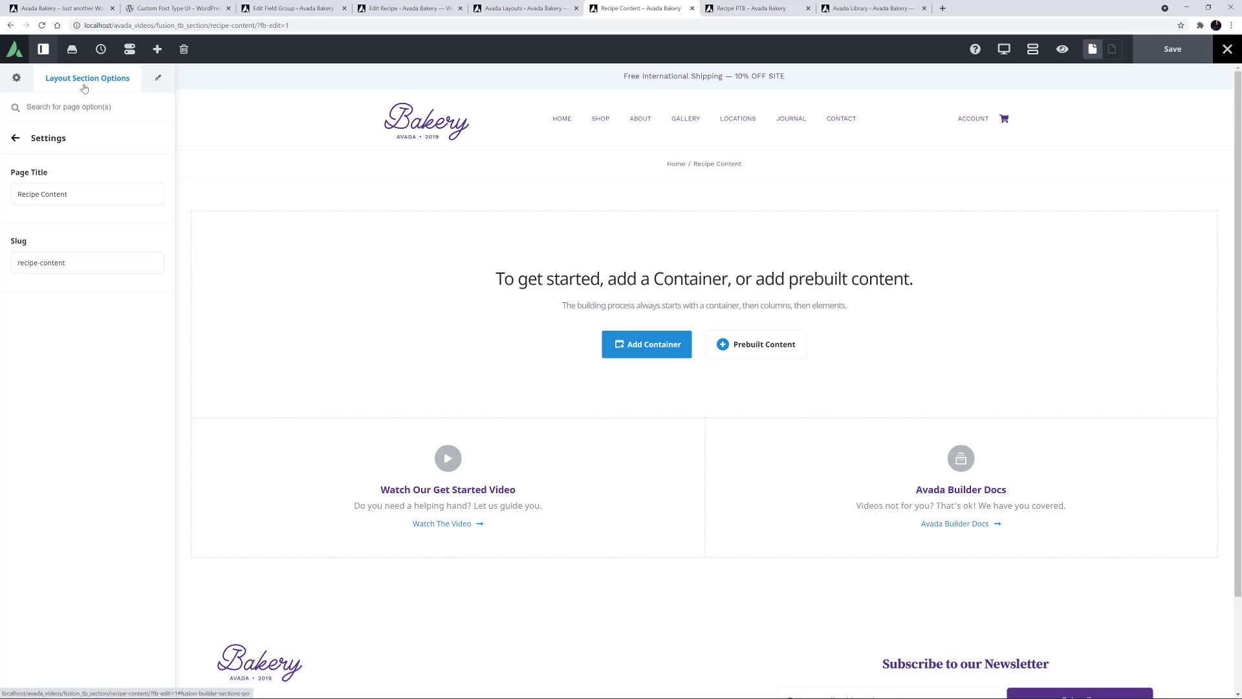
# Step: Set the layout section to view dynamic content as Recipe with Raspberry Apple Pie selected, and preview it
pyautogui.click(18, 137)
pyautogui.click(43, 158)
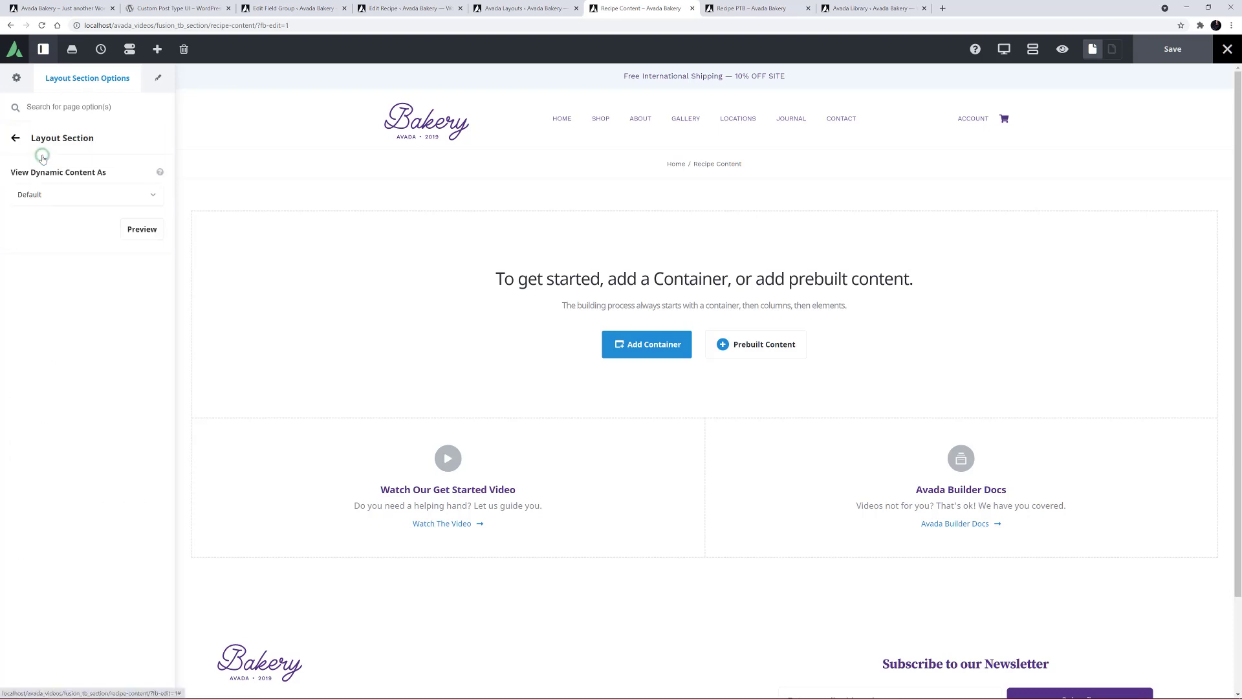
pyautogui.click(57, 203)
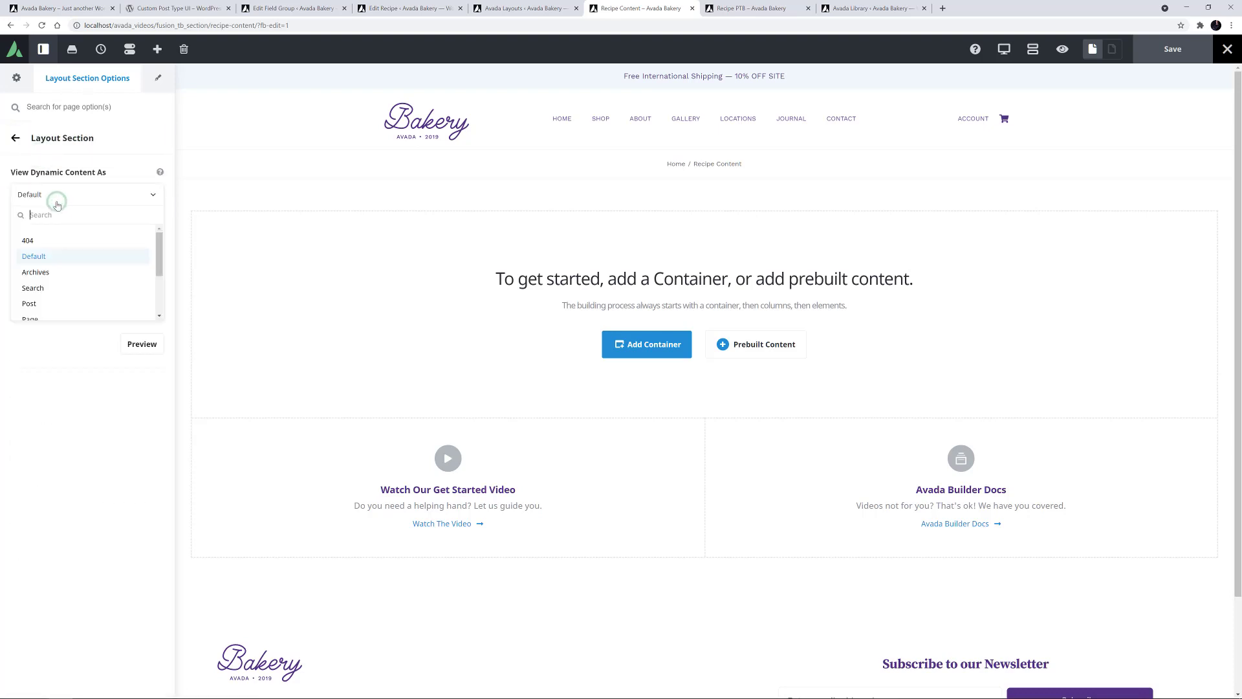
pyautogui.scroll(-2, 64, 262)
pyautogui.click(51, 302)
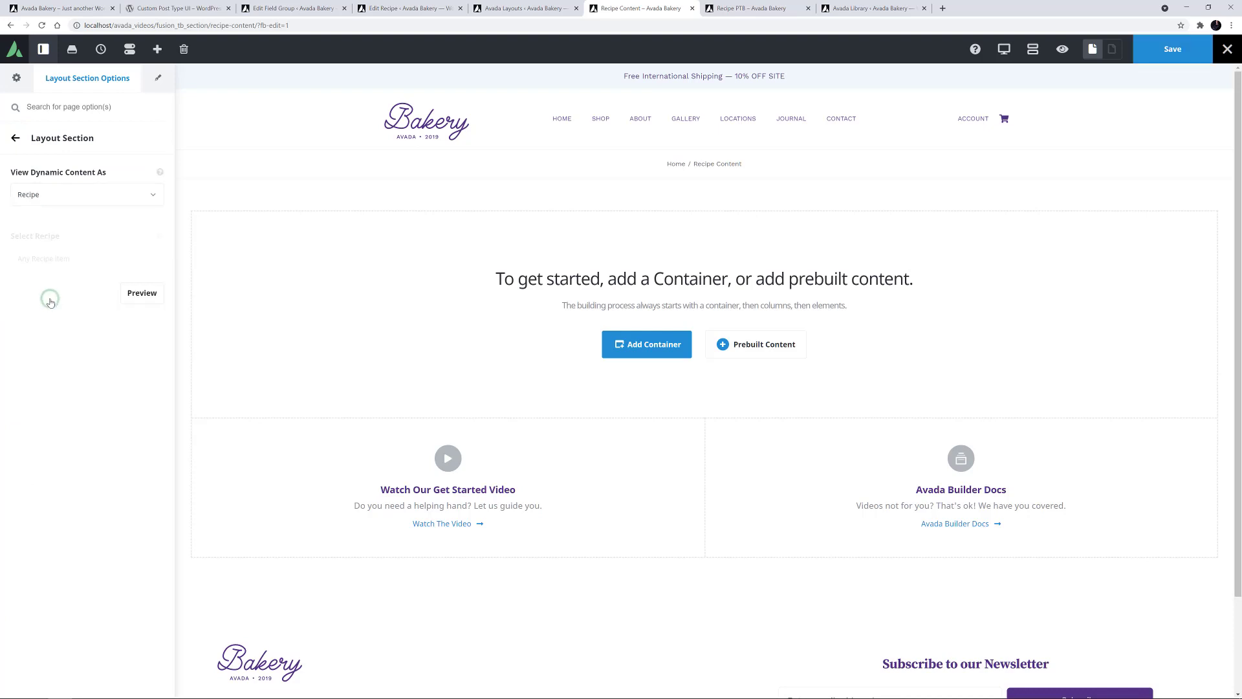
pyautogui.click(42, 258)
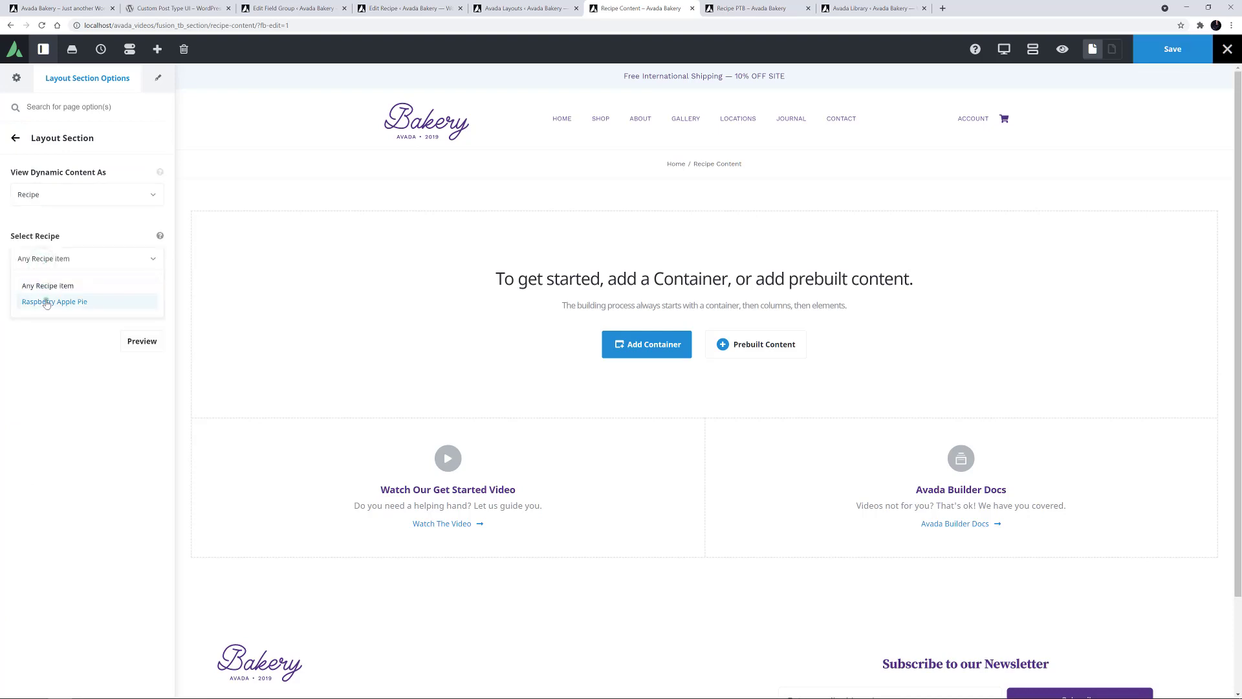
pyautogui.click(45, 302)
pyautogui.click(139, 294)
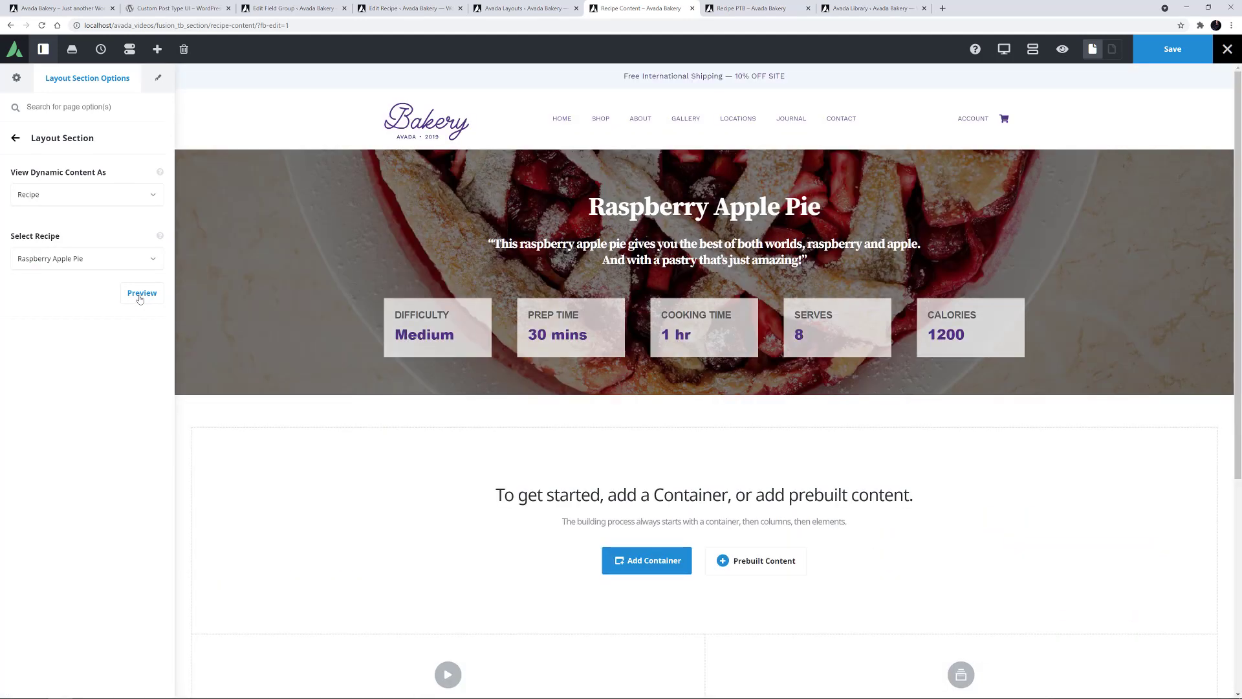
# Step: Add a container with a 1/3 - 2/3 column layout and check the options of both columns
pyautogui.click(632, 560)
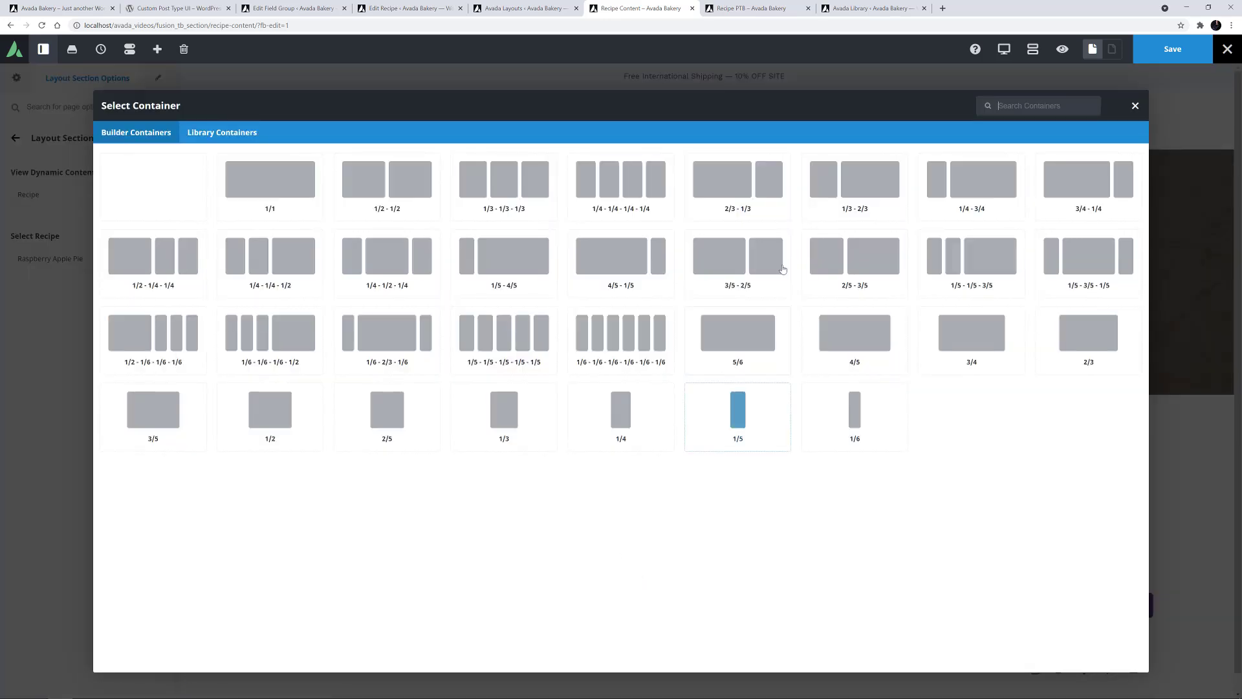
pyautogui.click(841, 184)
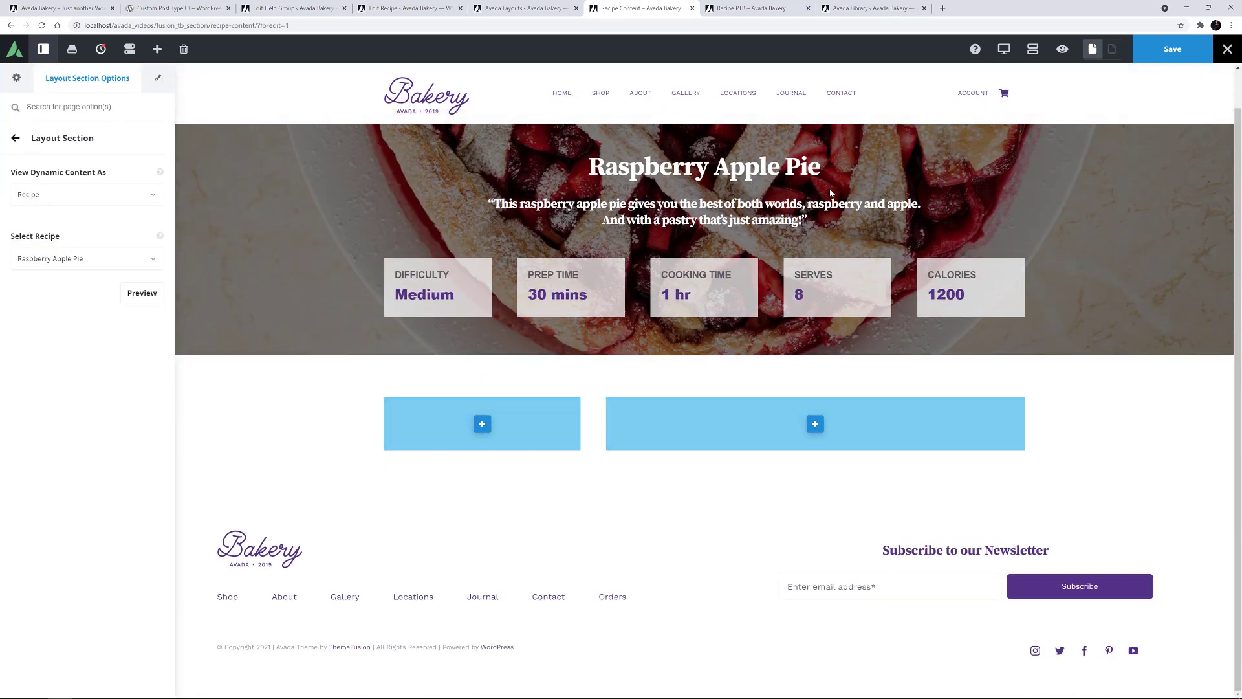
pyautogui.moveTo(466, 416)
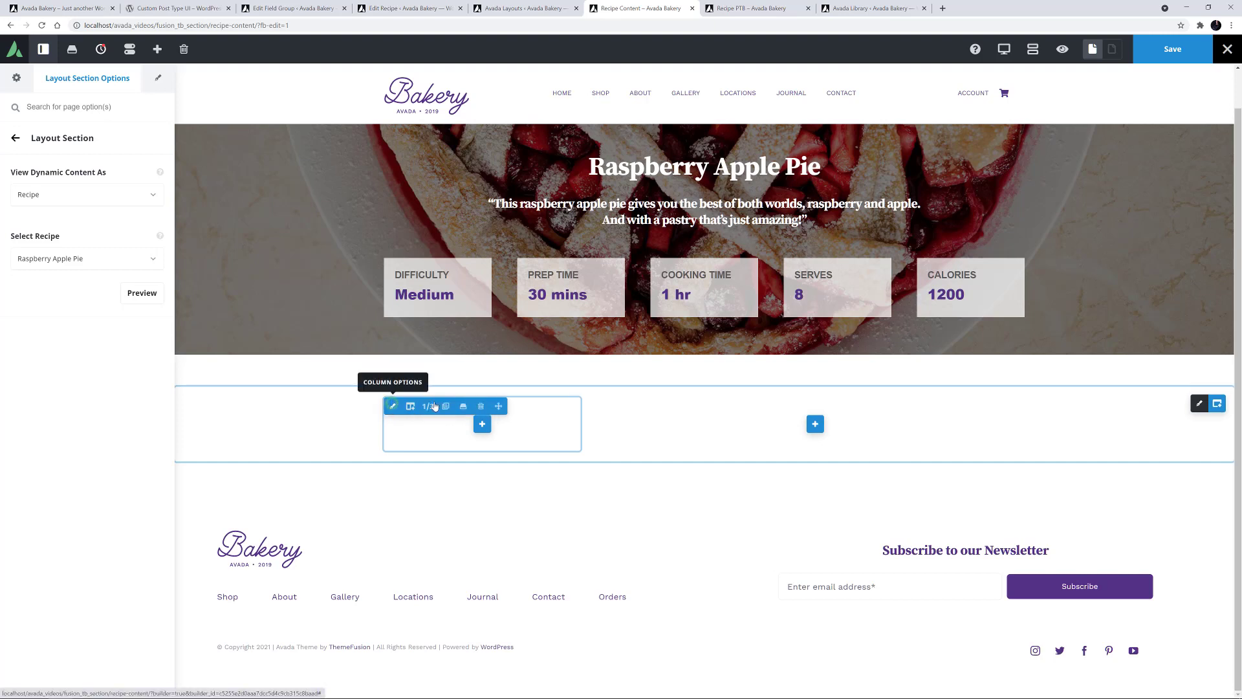
pyautogui.click(393, 406)
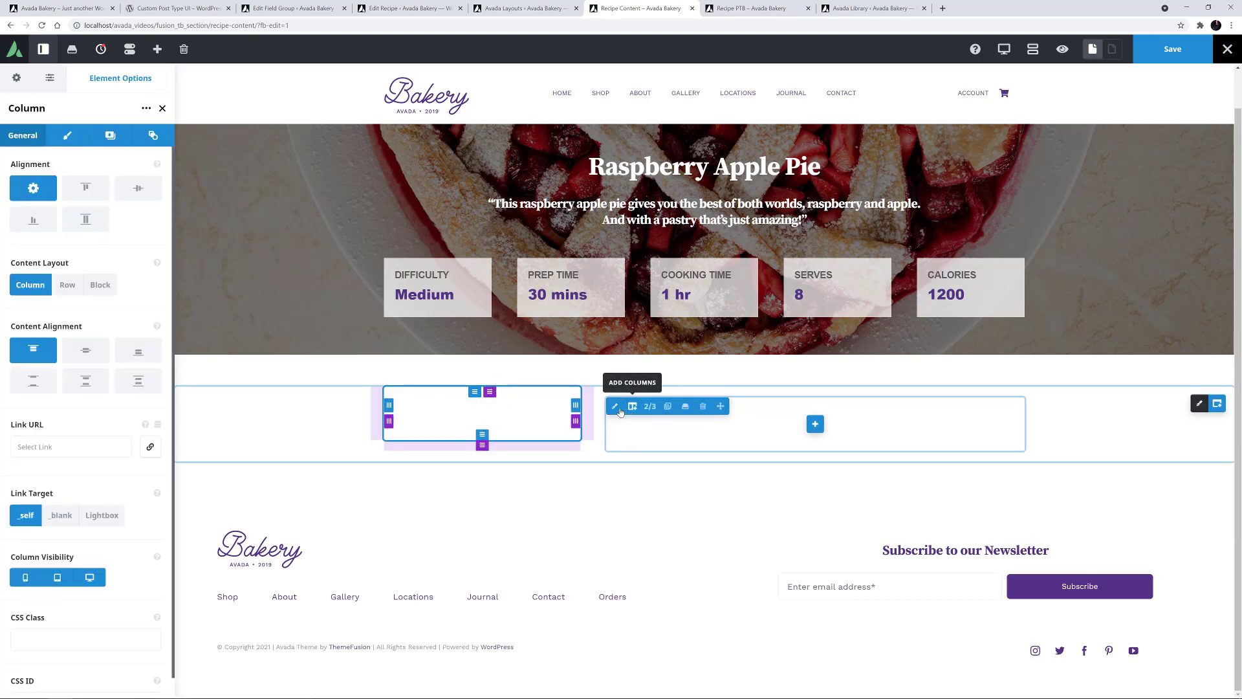
pyautogui.click(616, 408)
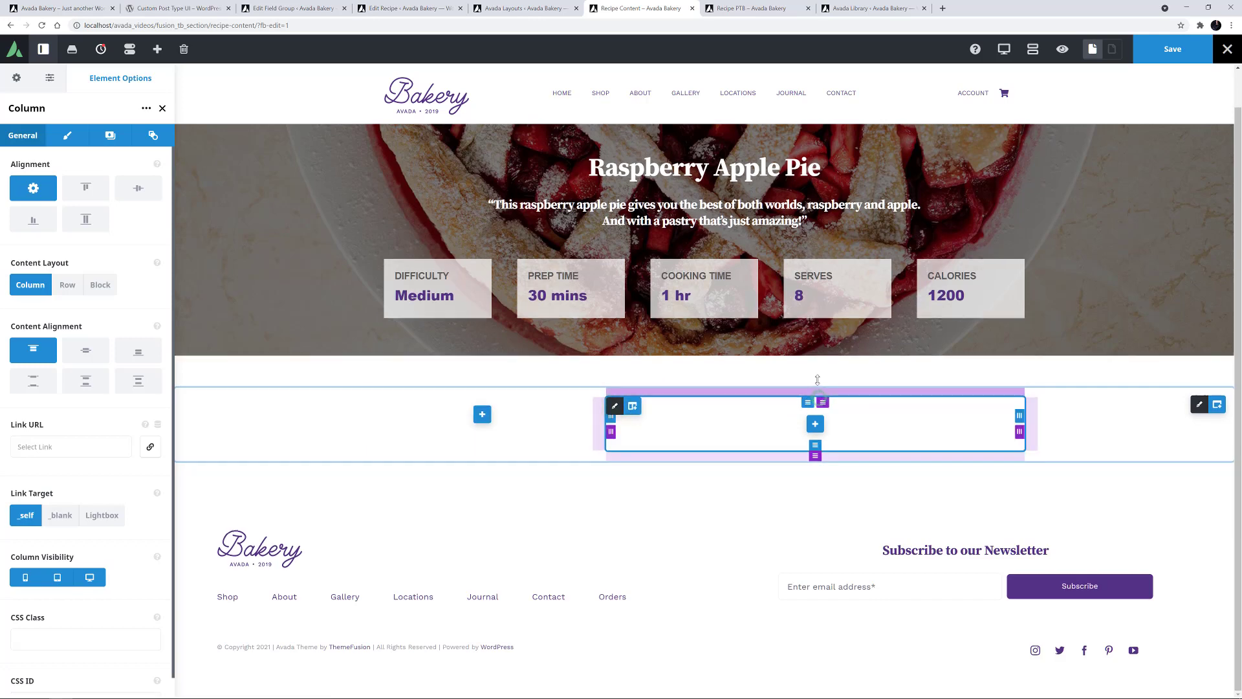
# Step: Add an Author element to the 1/3 column with headings hidden, a circle avatar and a top margin of 0px
pyautogui.click(483, 424)
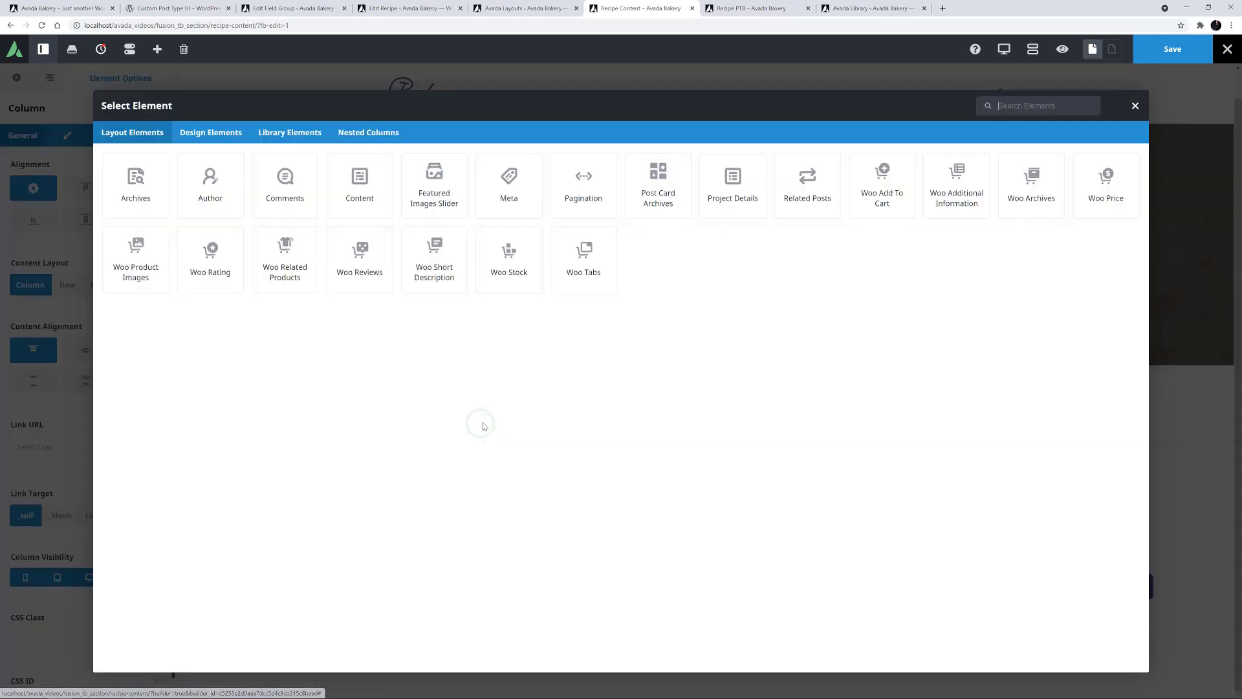
pyautogui.click(224, 185)
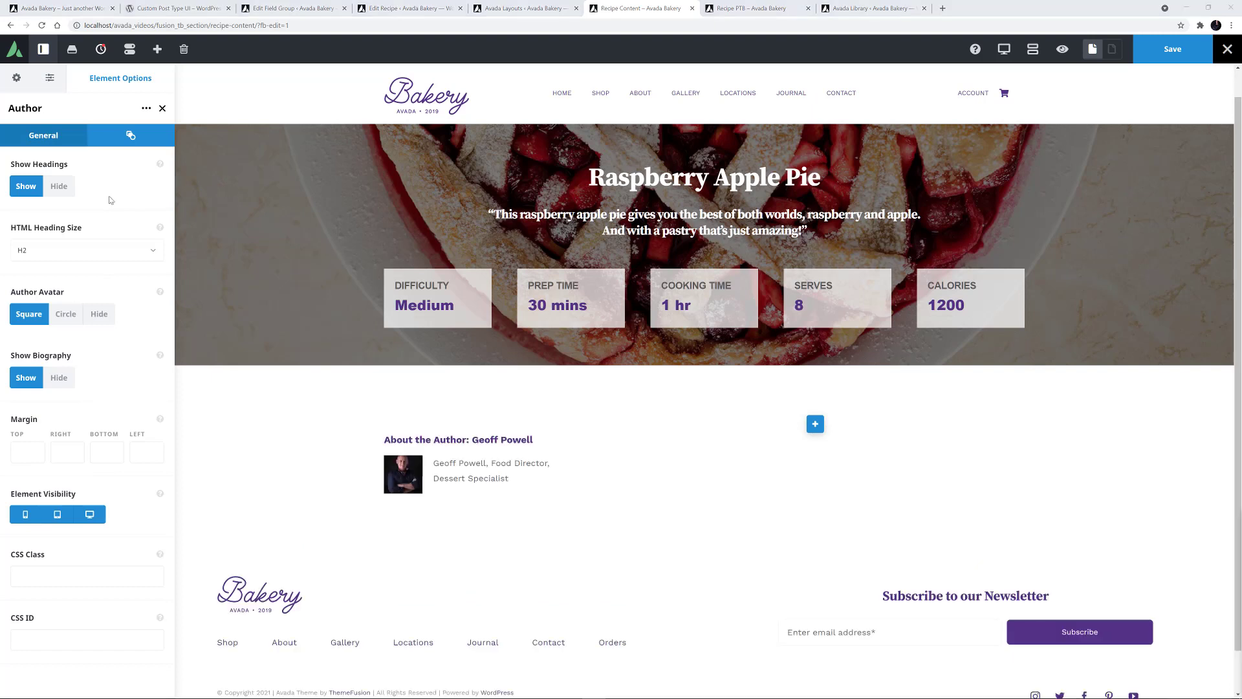
pyautogui.click(59, 186)
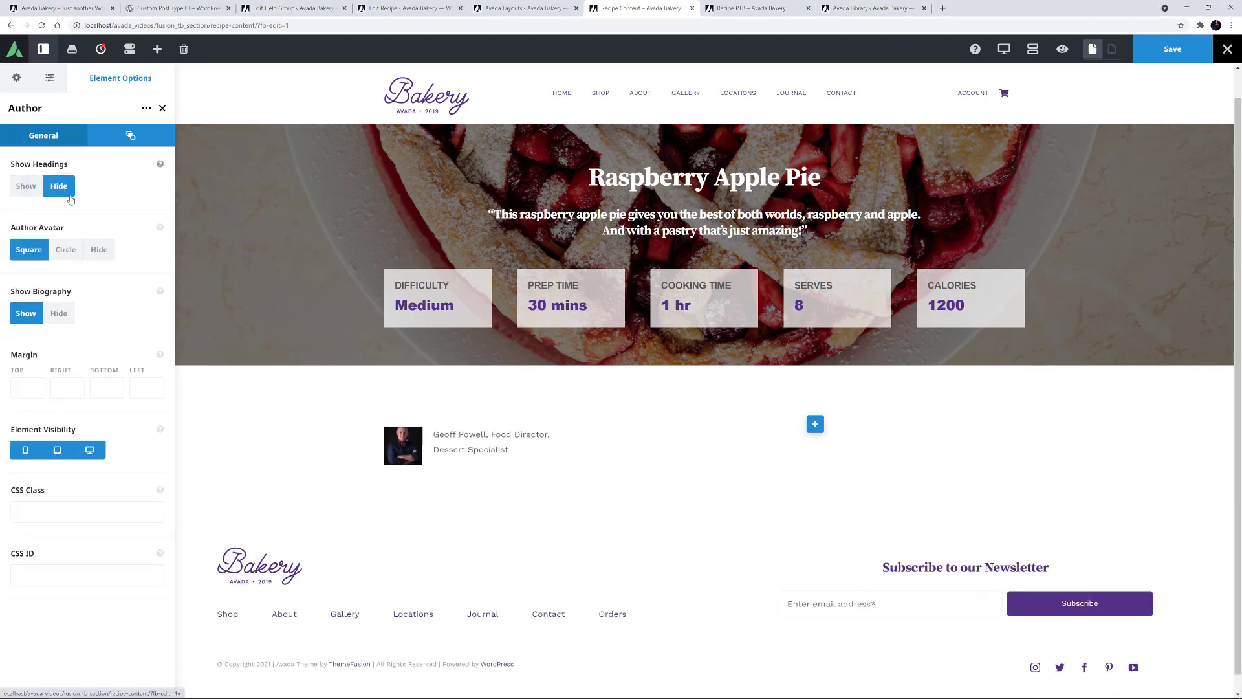
pyautogui.click(65, 250)
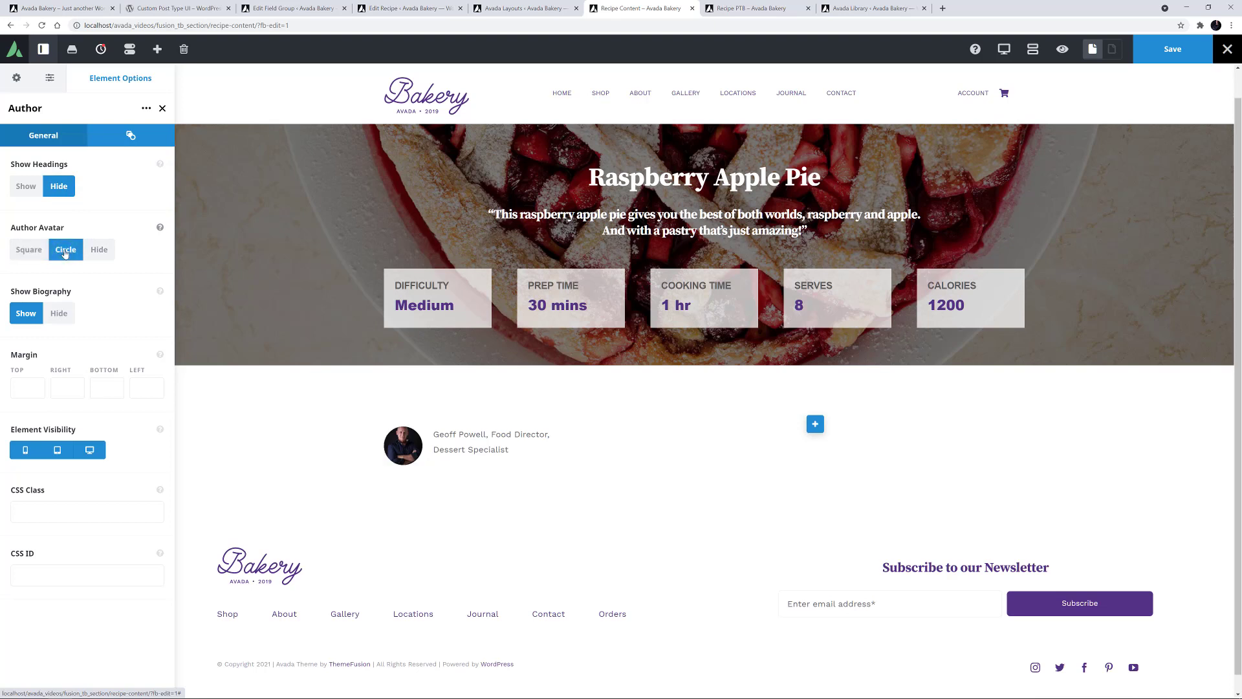
pyautogui.click(26, 388)
pyautogui.write('0px')
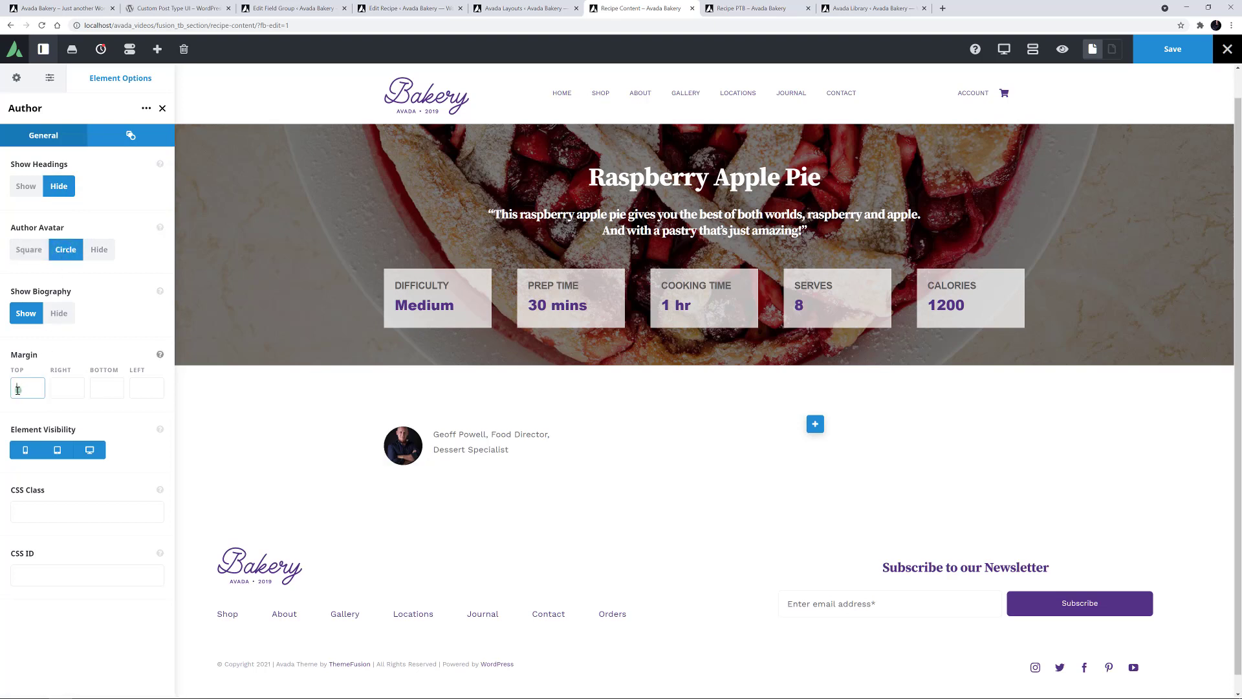
pyautogui.press('Tab')
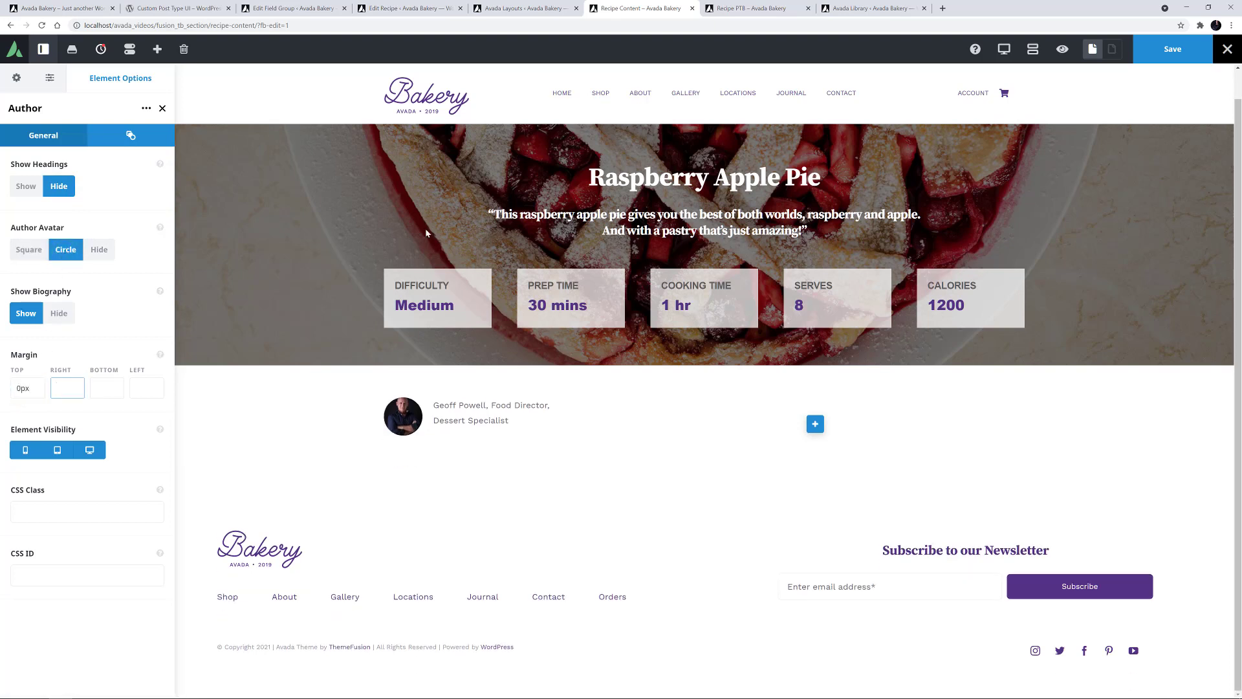
# Step: Add a Social Sharing element to the 2/3 column
pyautogui.click(815, 424)
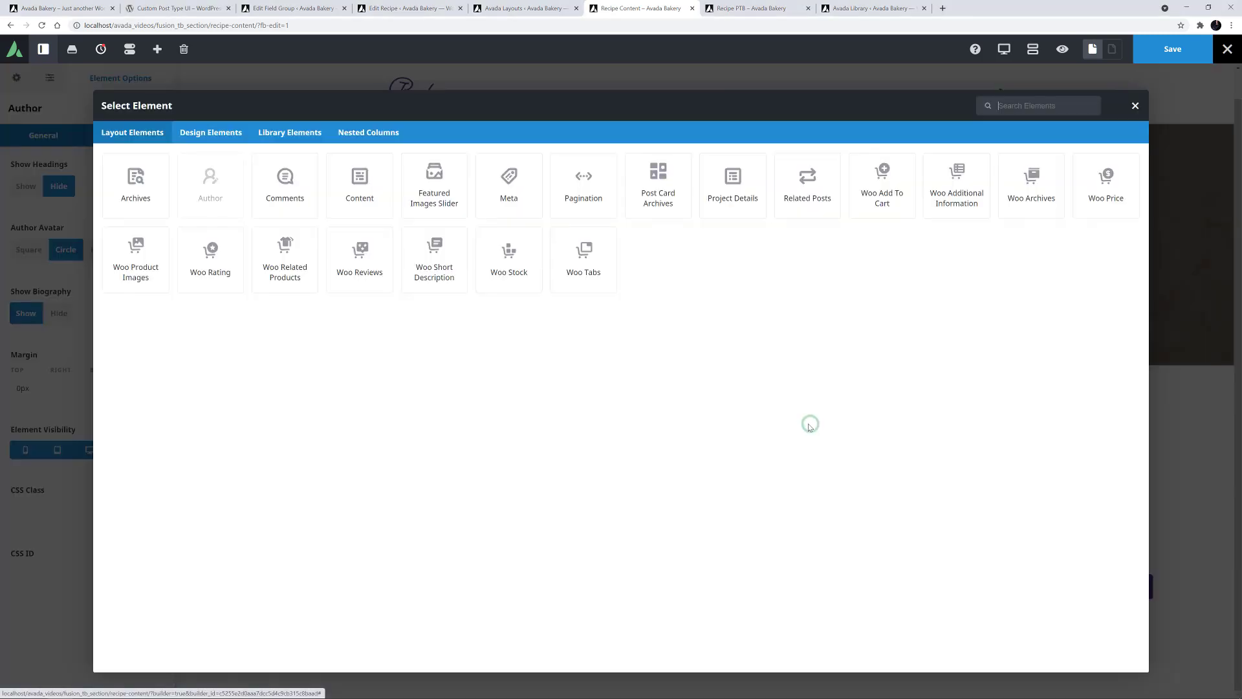
pyautogui.click(231, 133)
pyautogui.click(367, 409)
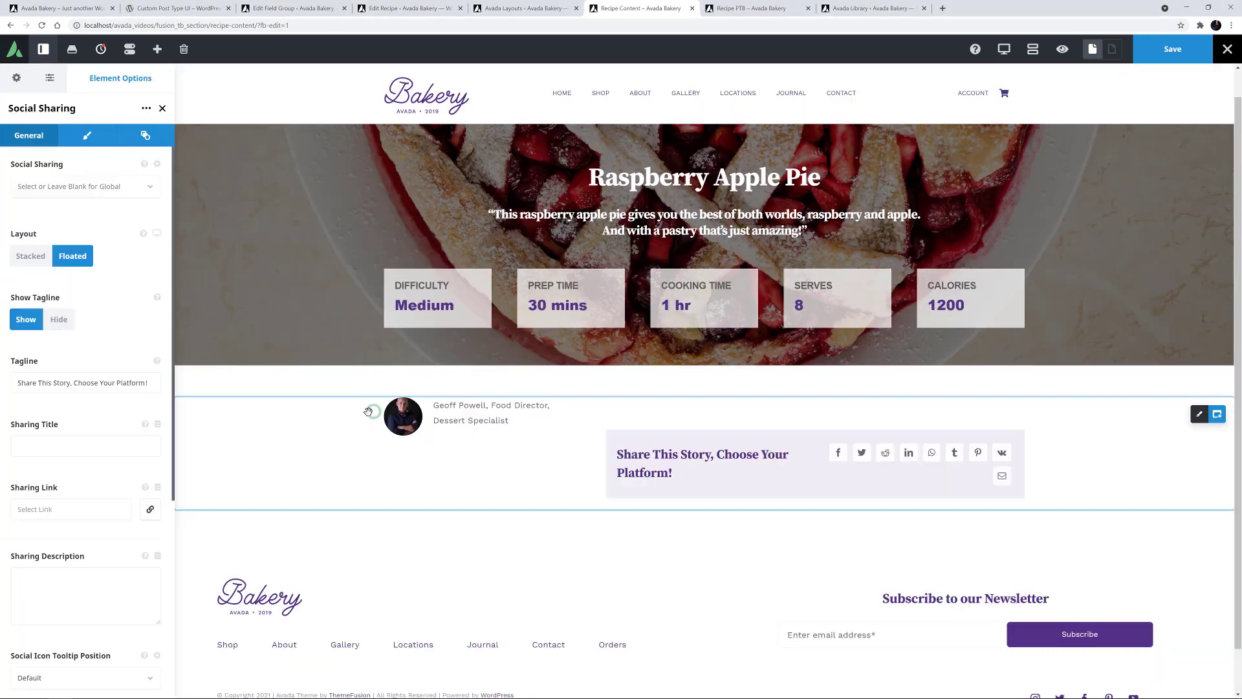
# Step: Limit the Social Sharing element's networks to Facebook, Twitter, Pinterest and Email
pyautogui.click(82, 189)
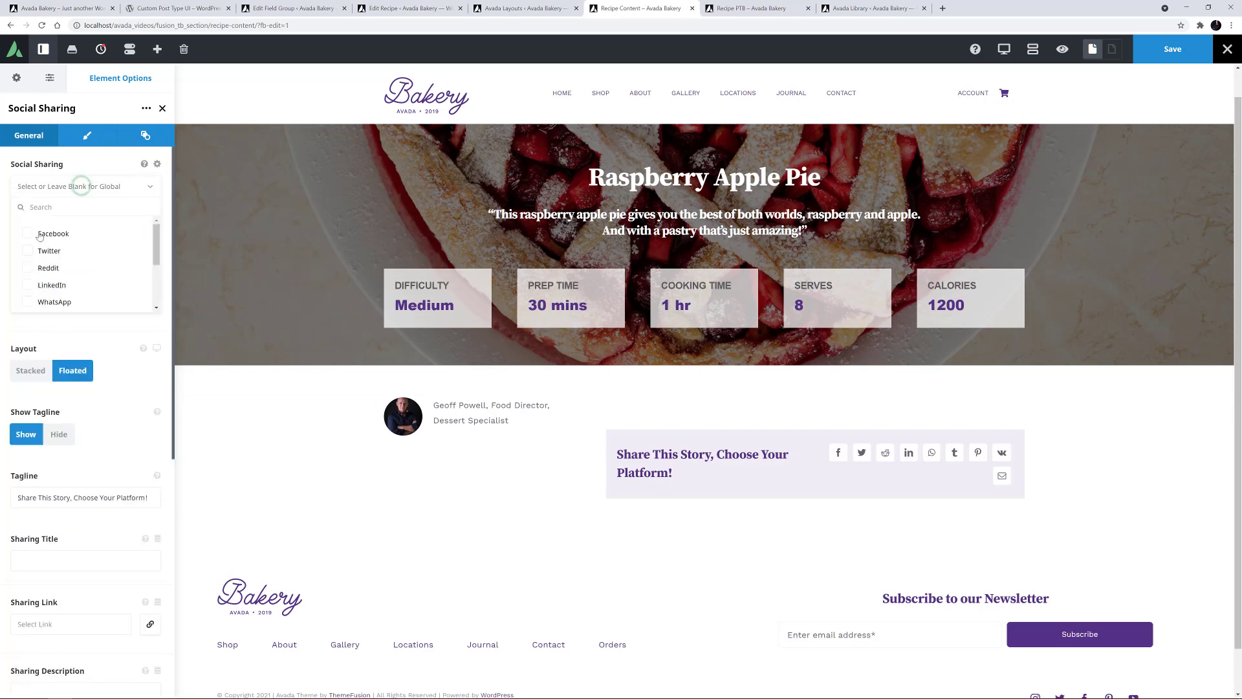
pyautogui.click(27, 219)
pyautogui.click(27, 236)
pyautogui.scroll(-1, 28, 253)
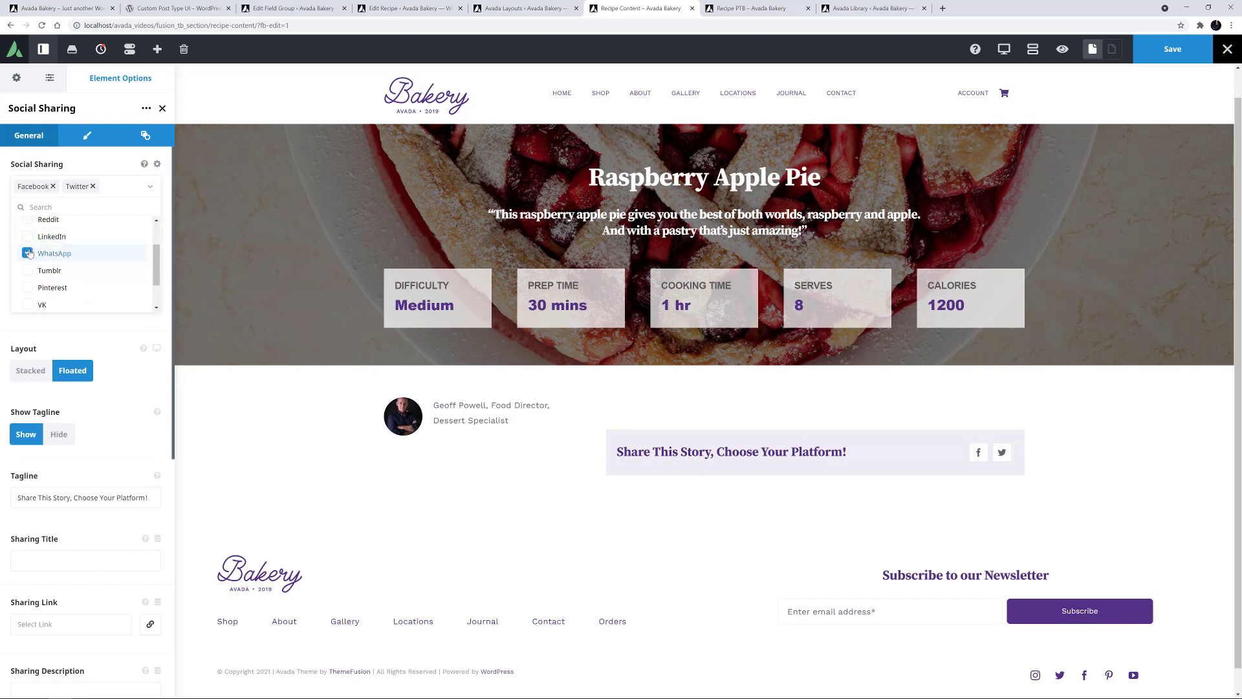
pyautogui.click(28, 288)
pyautogui.scroll(-1, 28, 291)
pyautogui.click(27, 313)
pyautogui.click(148, 195)
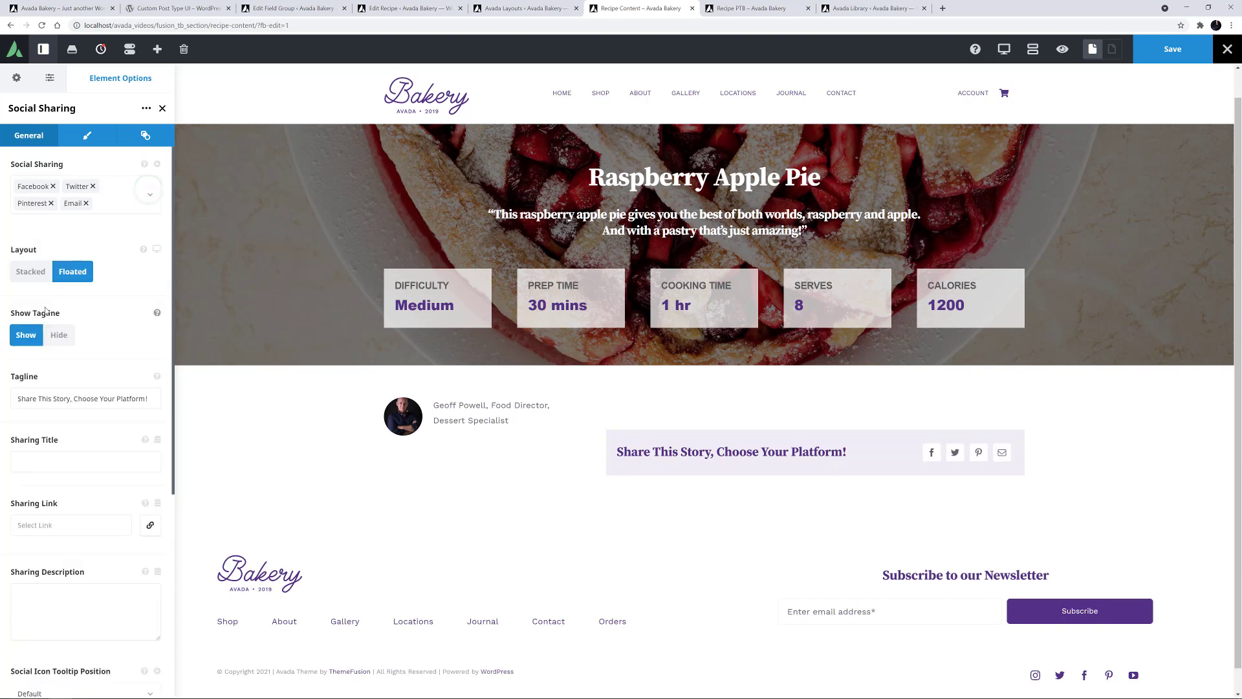
# Step: Change the sharing tagline to "Share This Recipe, Choose Your Platform!" and set the element's top margin to 0px
pyautogui.doubleClick(62, 398)
pyautogui.write('Recipe')
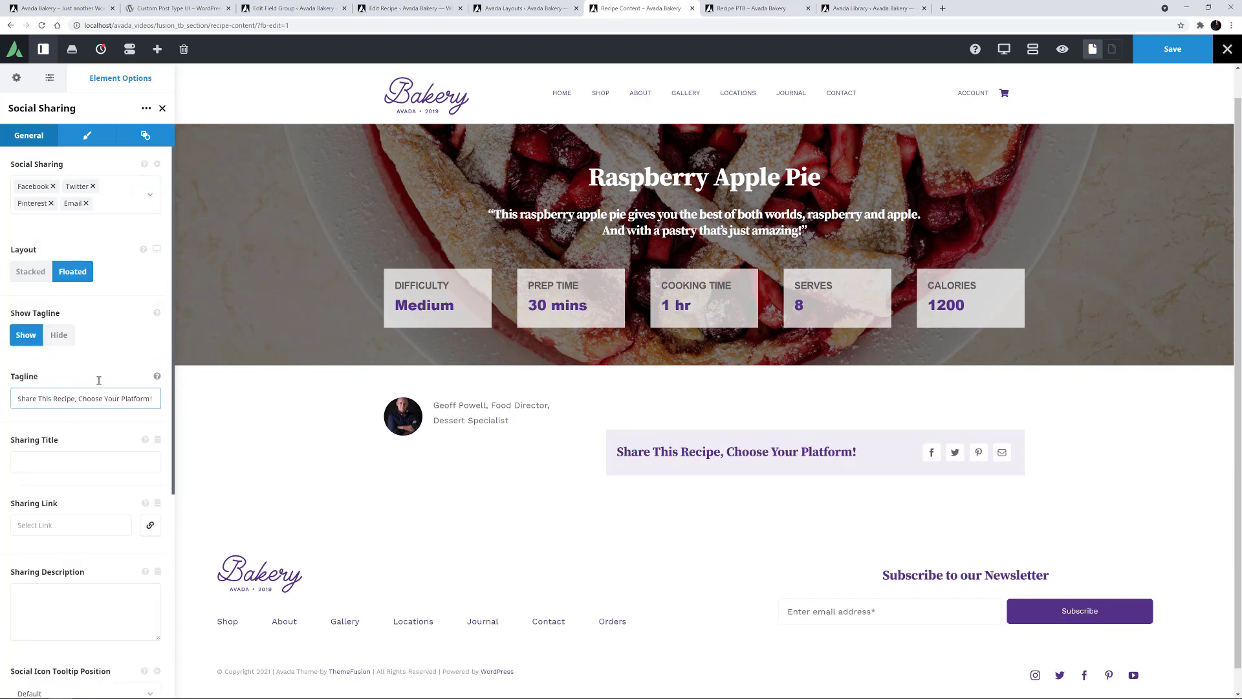
pyautogui.click(90, 136)
pyautogui.click(13, 200)
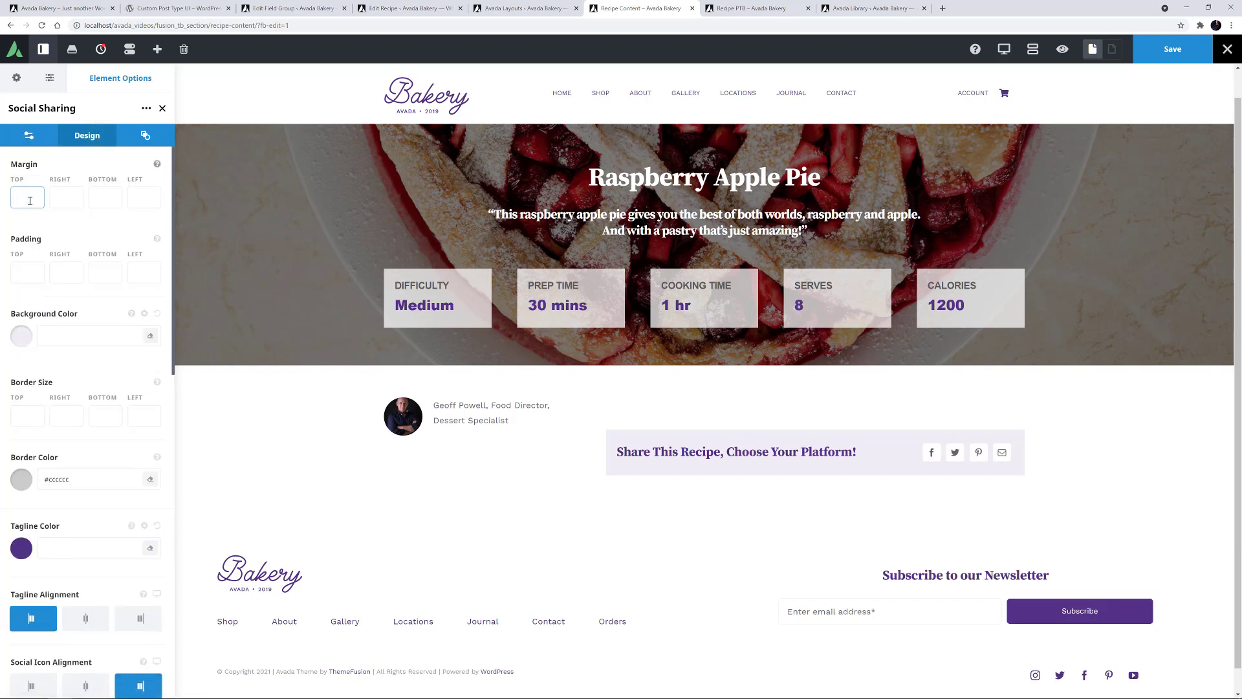
pyautogui.write('0')
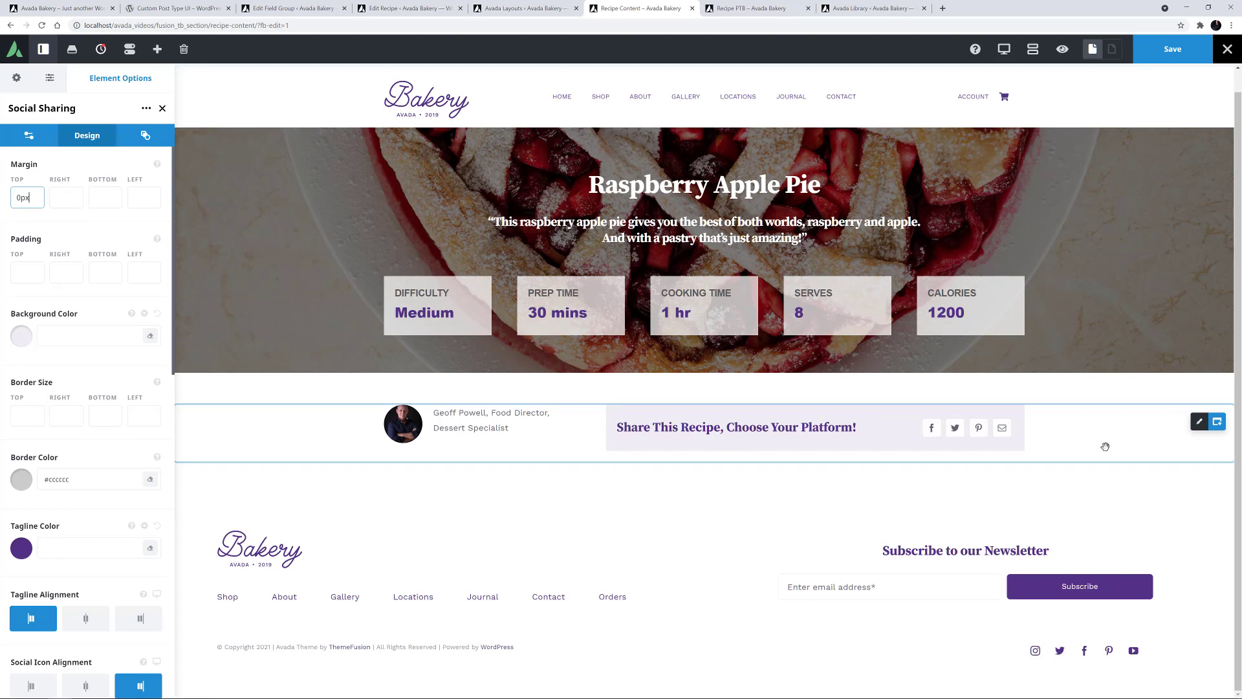
# Step: Add a container with one full-width column below the author and sharing row, and insert a Content element in it
pyautogui.click(1217, 421)
pyautogui.click(301, 179)
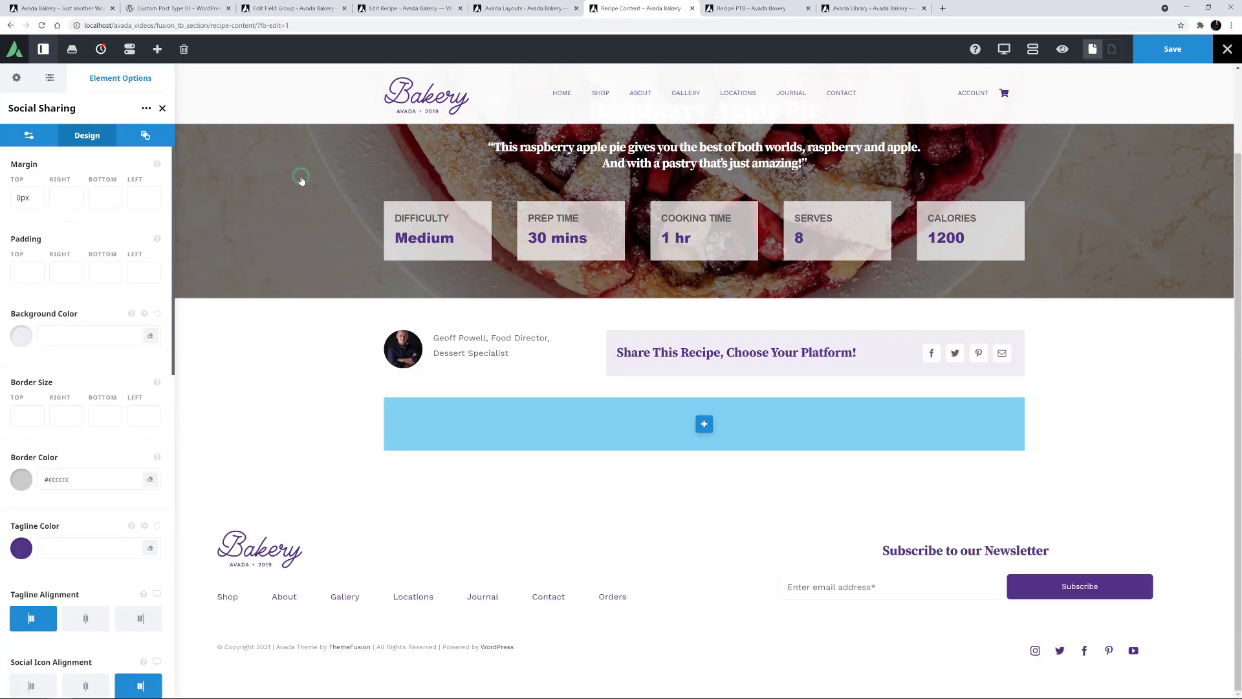
pyautogui.click(704, 424)
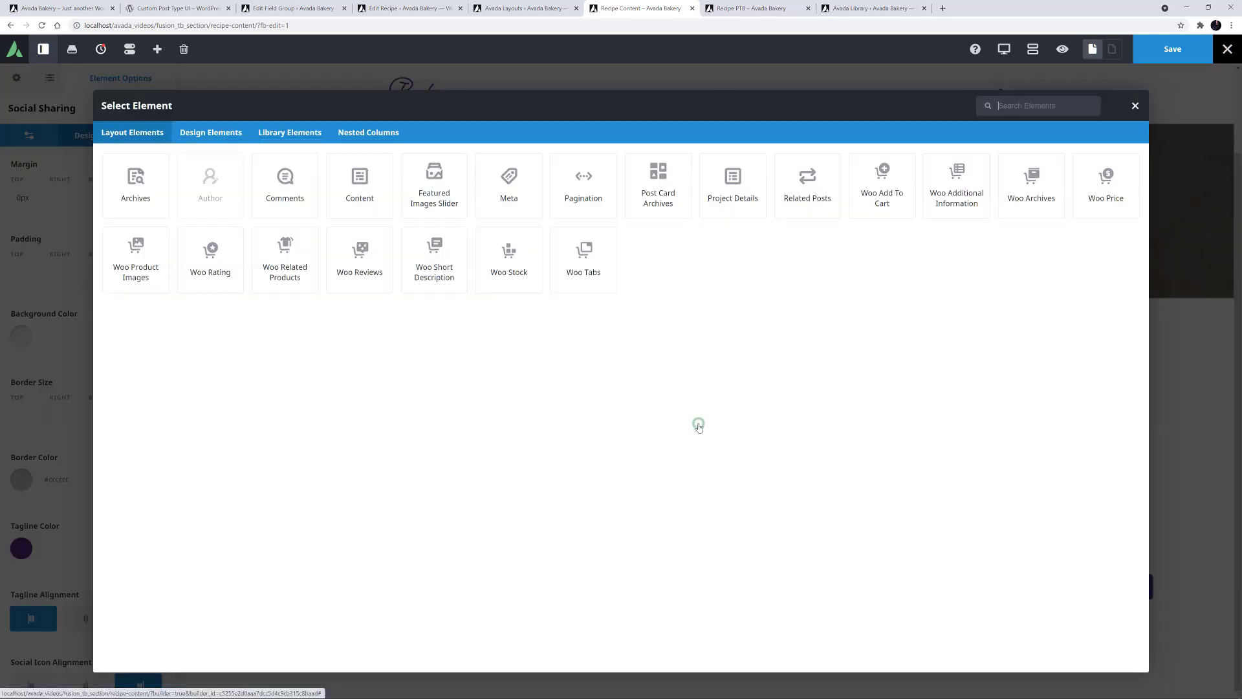
pyautogui.click(368, 193)
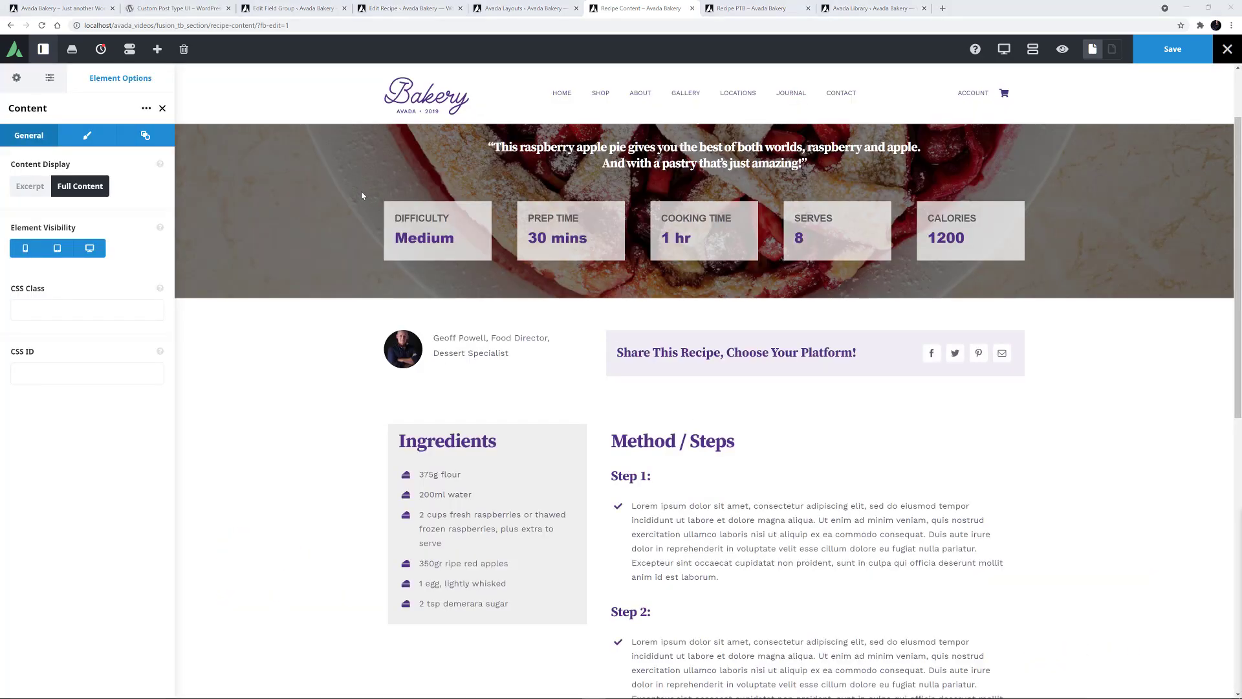
# Step: Add a Pagination element beneath the Content element and set its layout to Sticky Preview
pyautogui.scroll(-3, 741, 493)
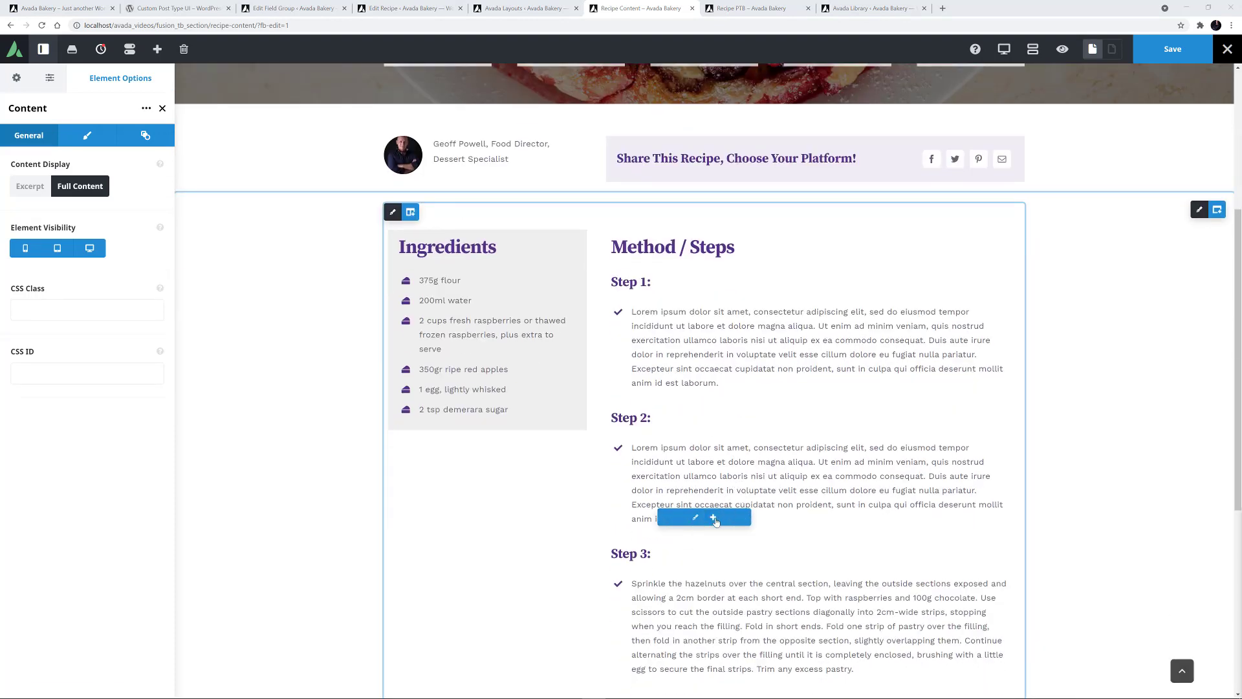
pyautogui.click(715, 516)
pyautogui.click(572, 194)
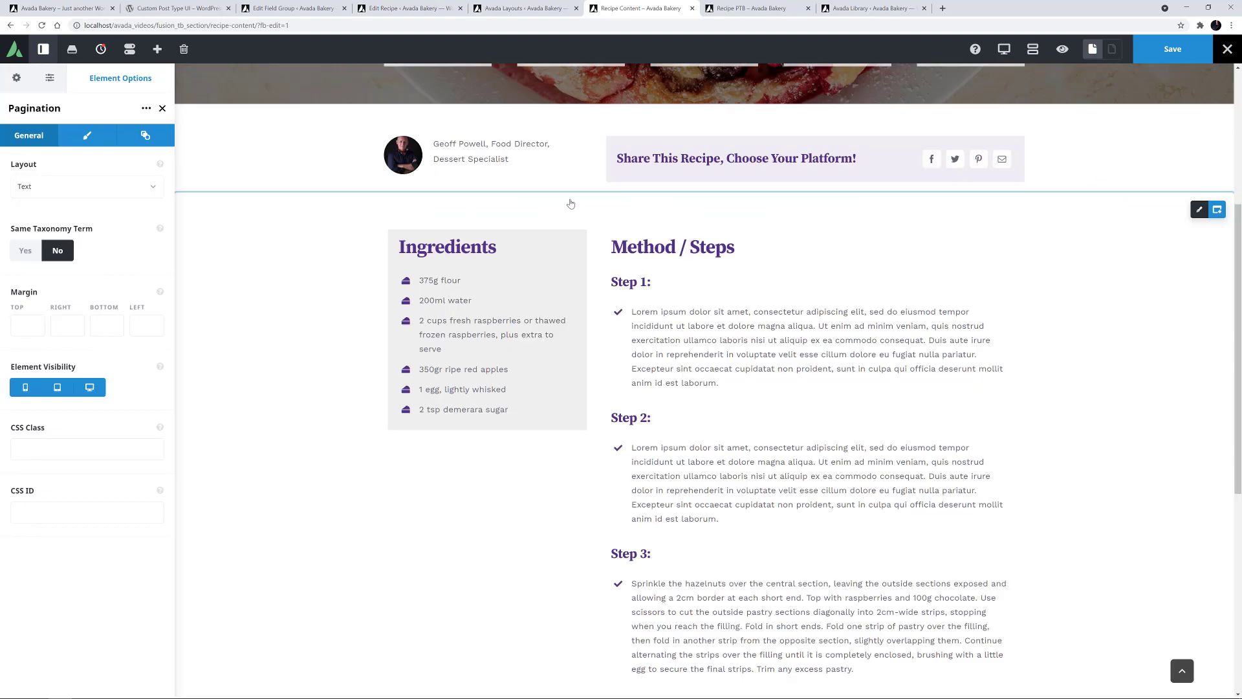
pyautogui.click(72, 187)
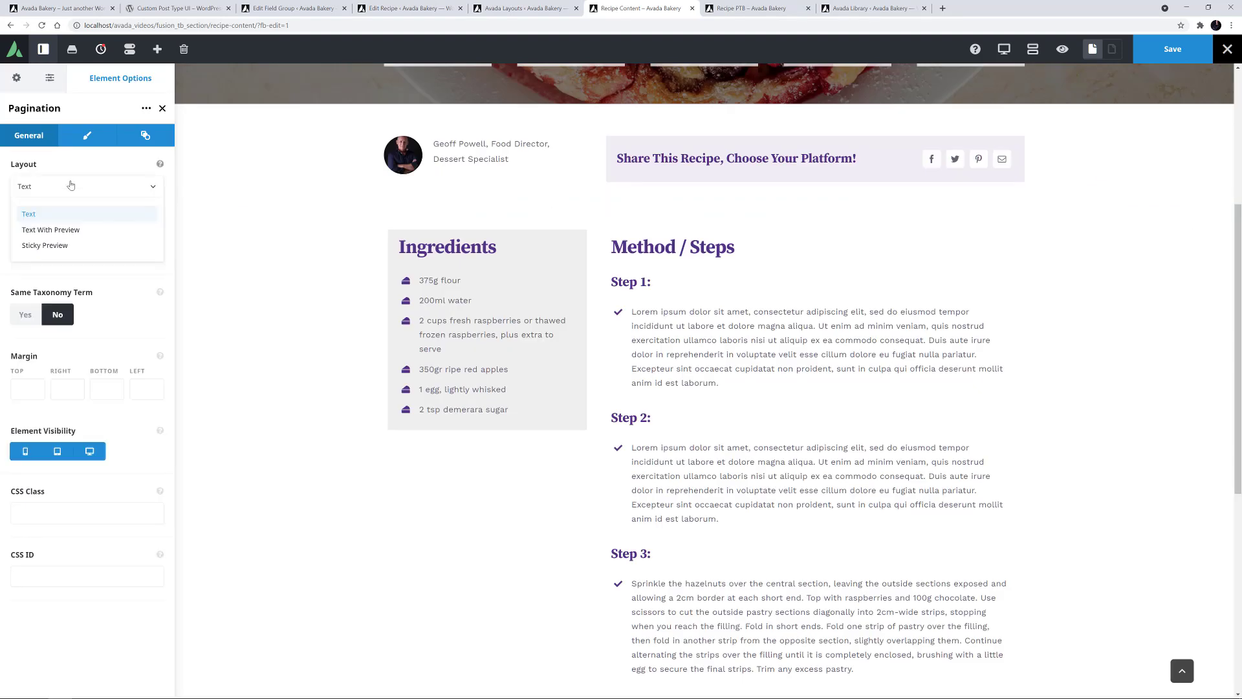
pyautogui.click(58, 245)
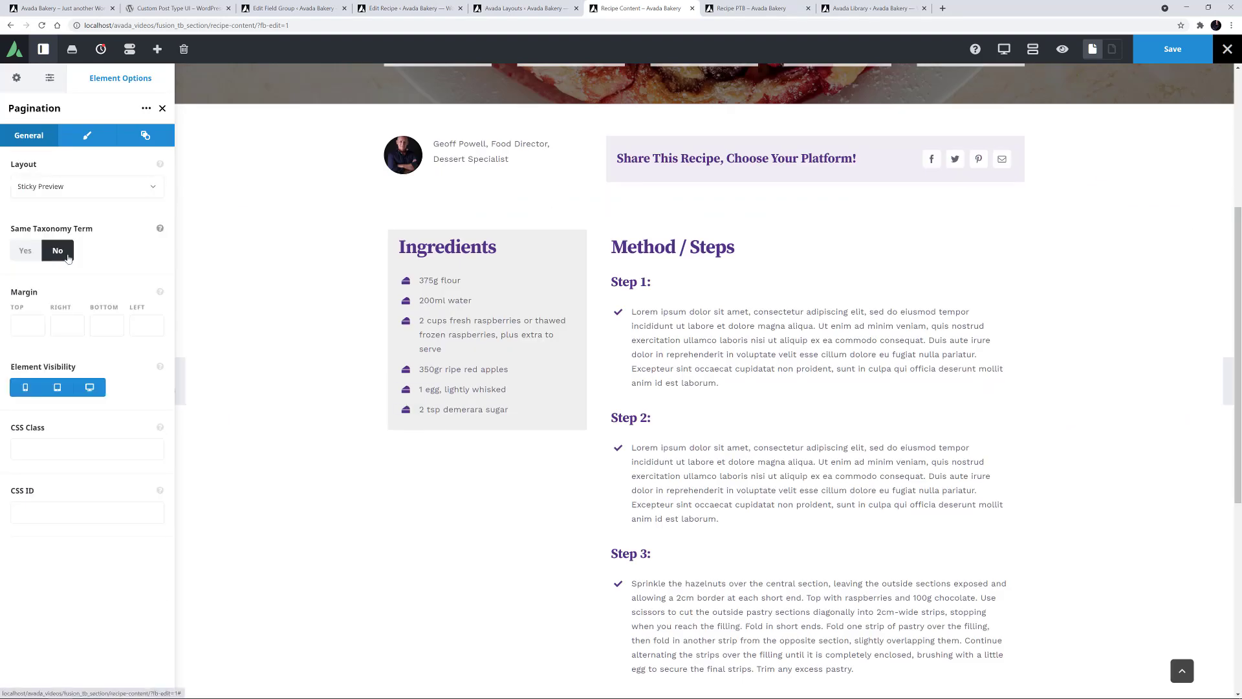
pyautogui.moveTo(183, 393)
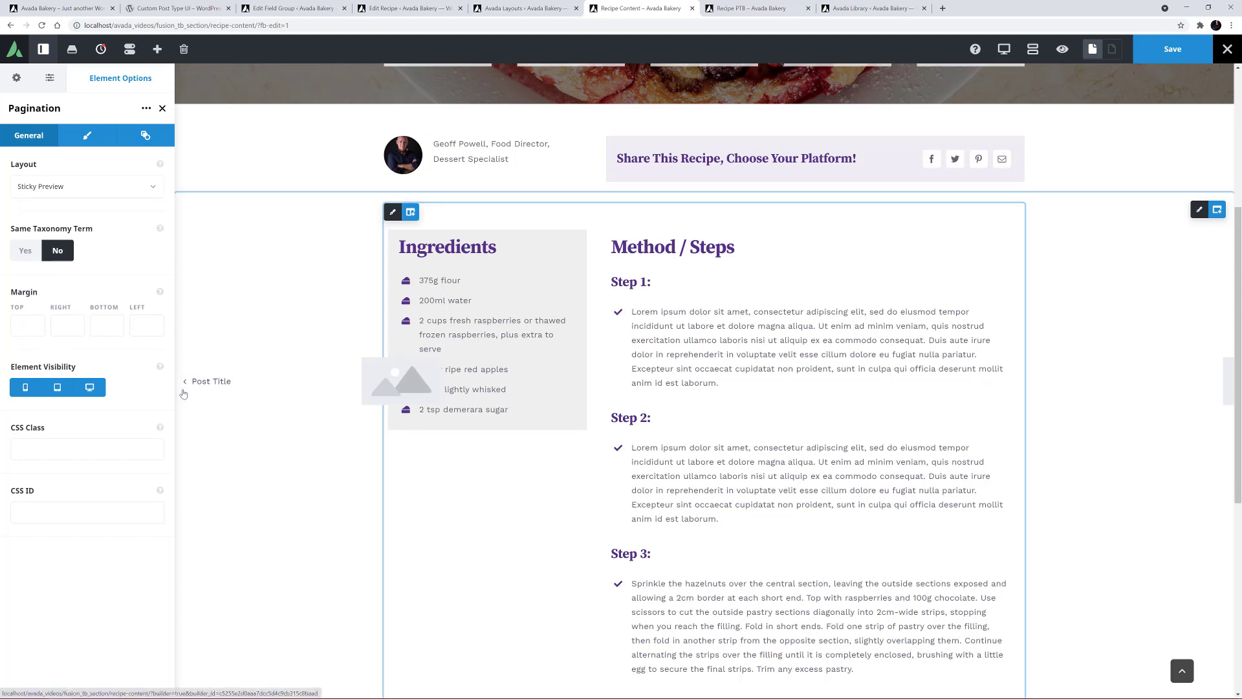
# Step: Set the pagination's preview height to 150, preview width to 300 and preview visible area width to 50
pyautogui.click(87, 135)
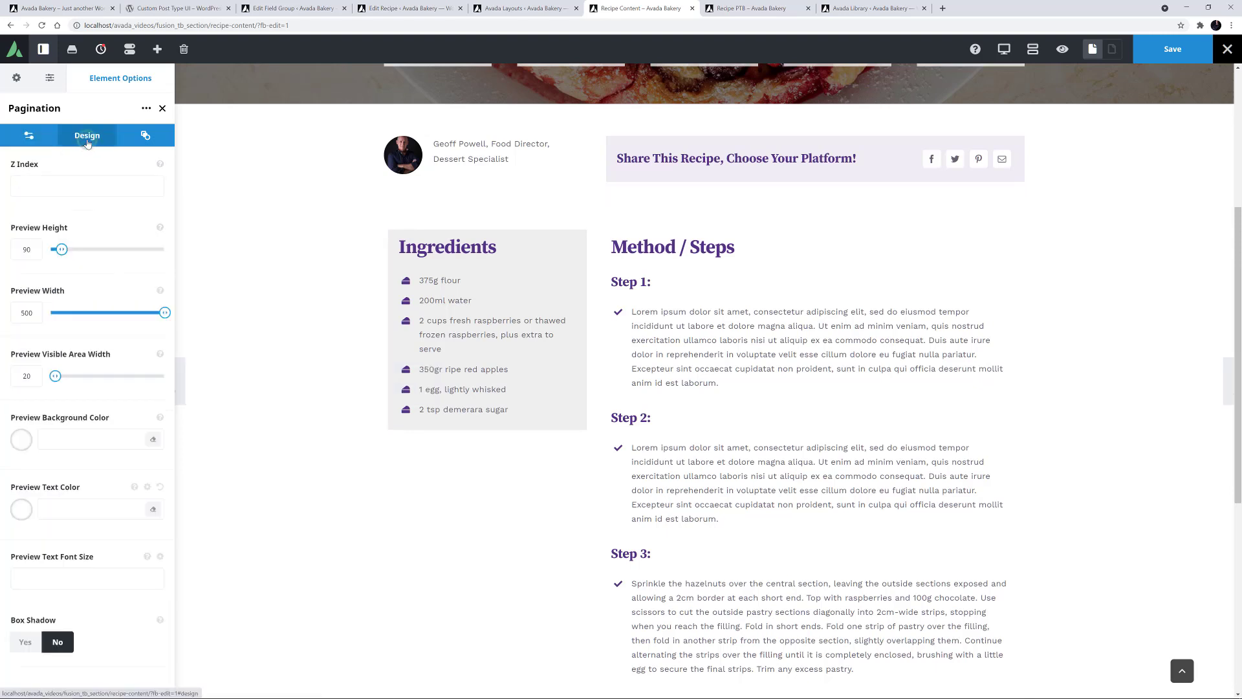
pyautogui.doubleClick(26, 249)
pyautogui.write('150')
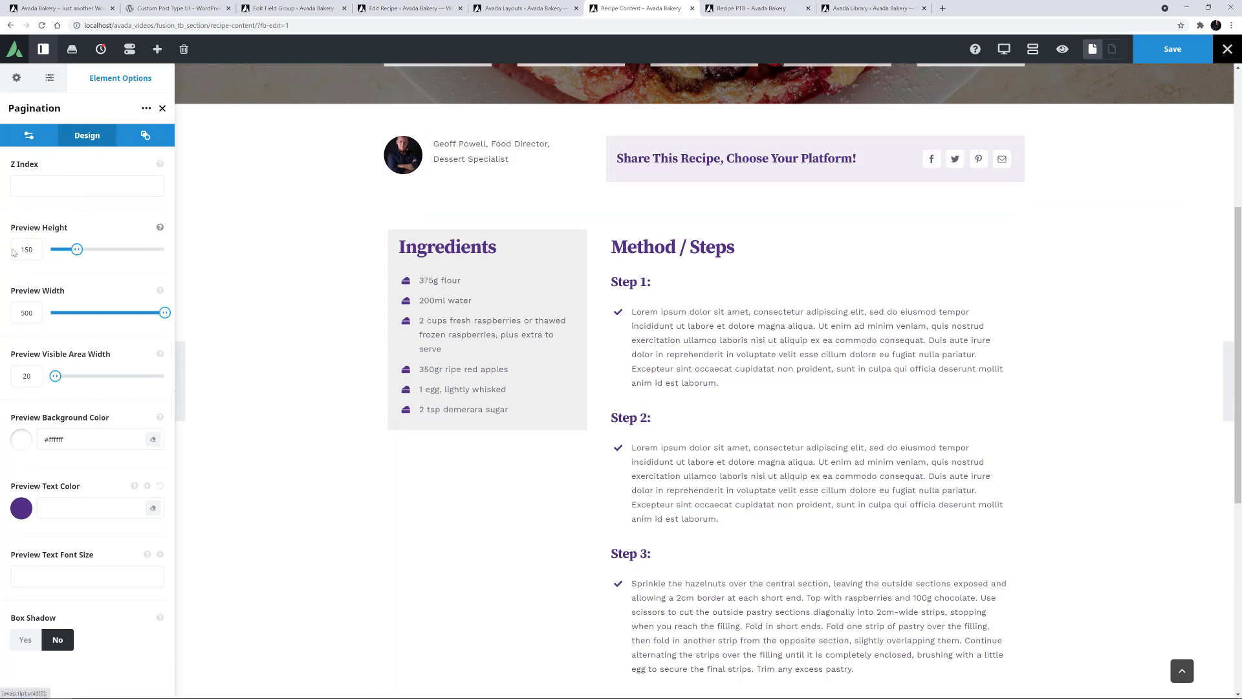
pyautogui.press('Tab')
pyautogui.write('30')
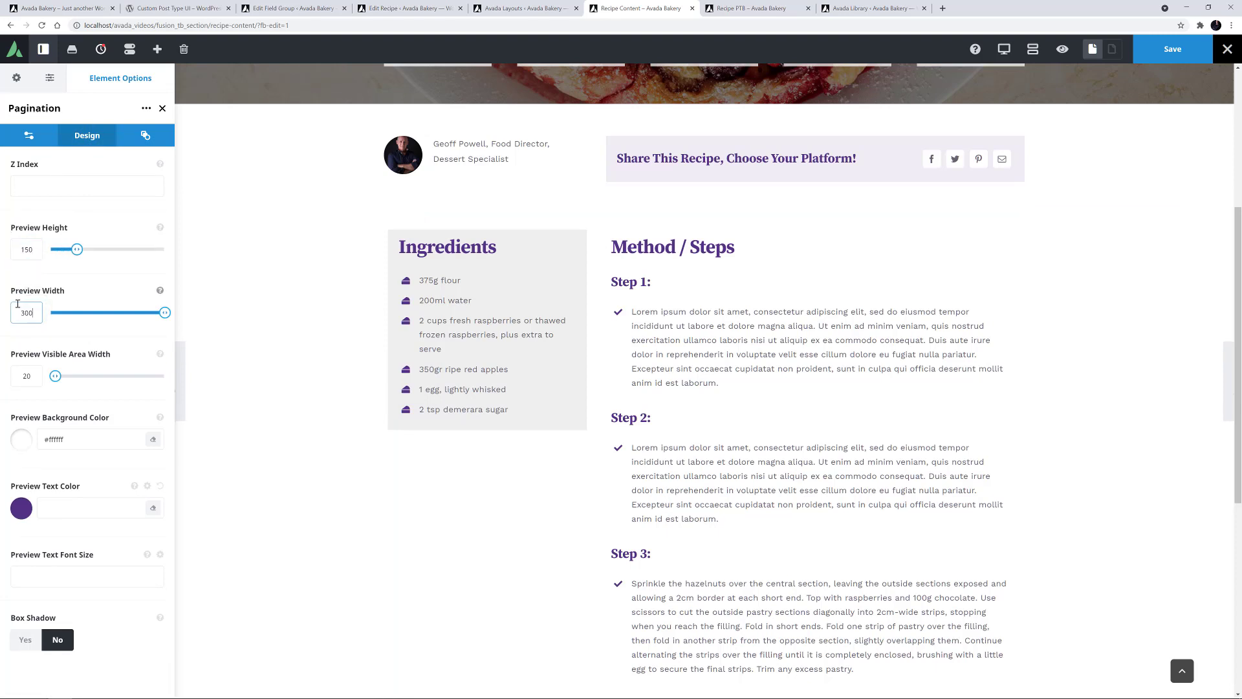
pyautogui.write('0')
pyautogui.click(37, 376)
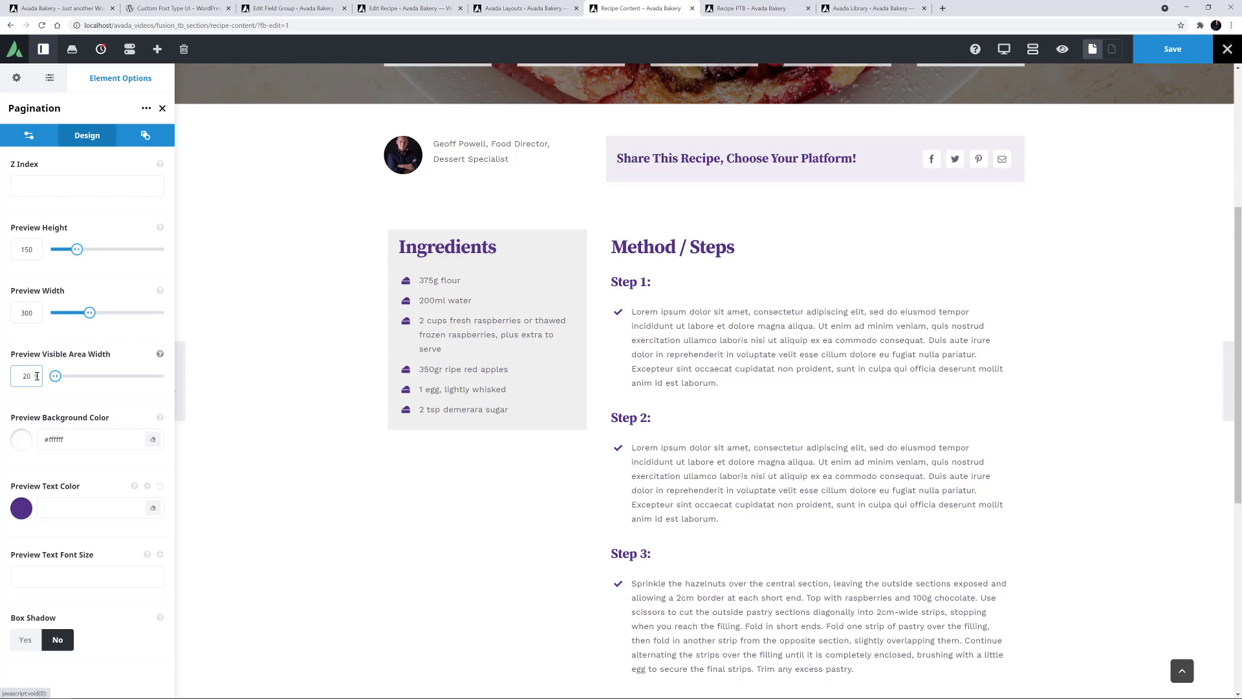
pyautogui.moveTo(36, 376); pyautogui.dragTo(8, 366)
pyautogui.write('50')
pyautogui.press('Tab')
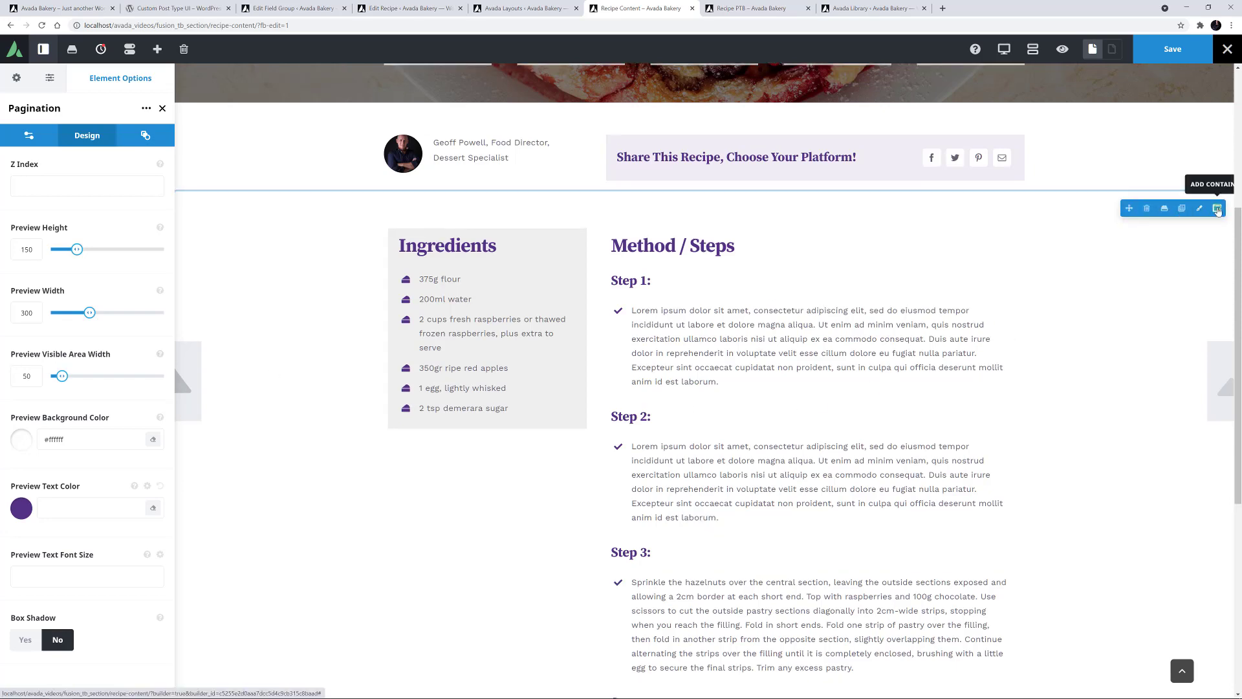
# Step: Add another single-column container below the recipe content and set its top and bottom padding to 50px
pyautogui.click(1218, 208)
pyautogui.click(271, 178)
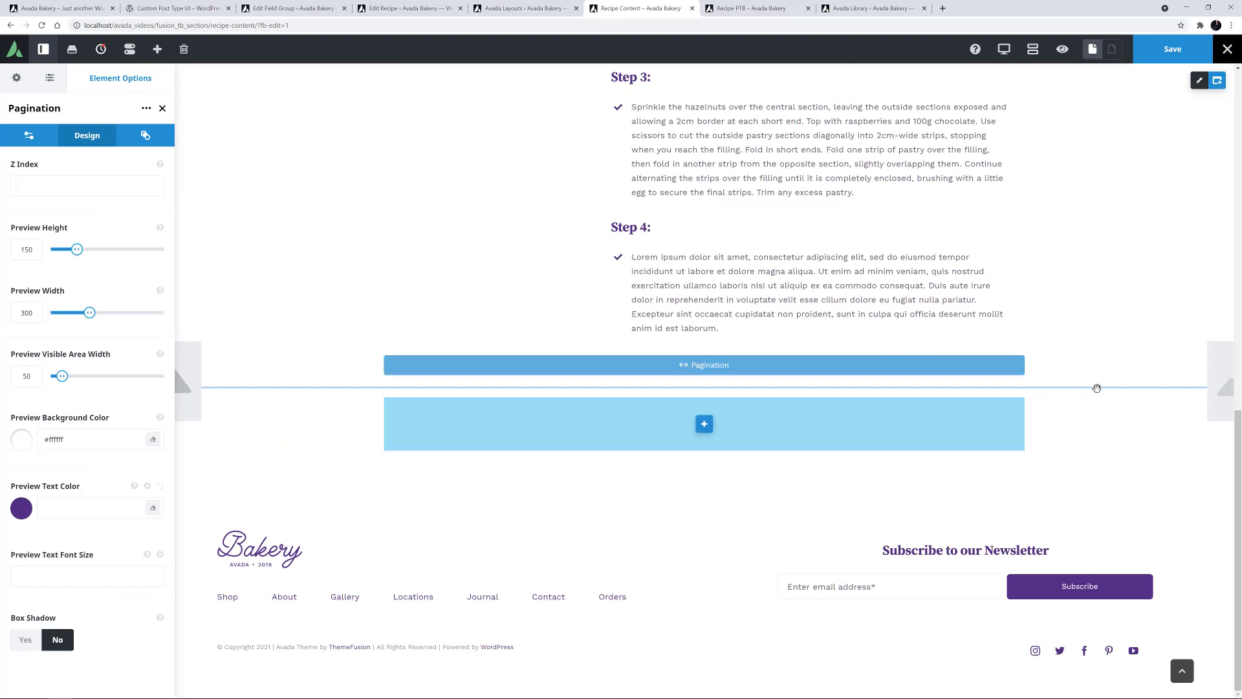
pyautogui.click(1190, 403)
pyautogui.click(65, 136)
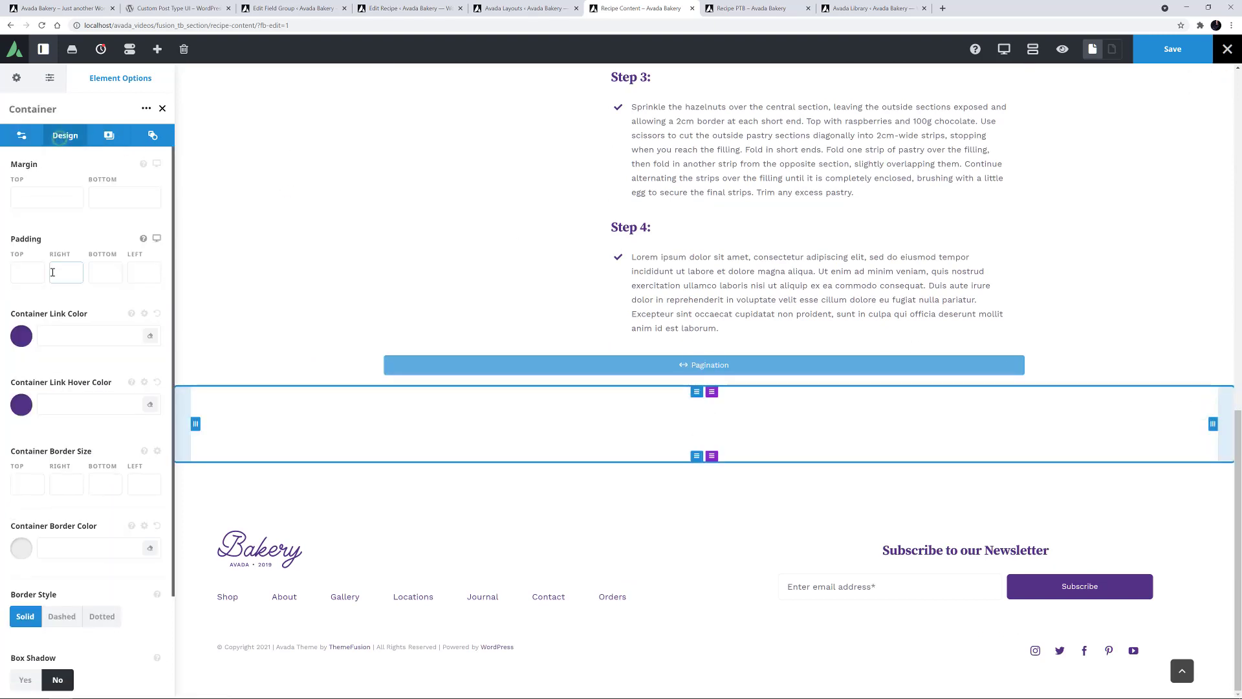
pyautogui.click(26, 272)
pyautogui.write('50px')
pyautogui.click(111, 275)
pyautogui.write('5')
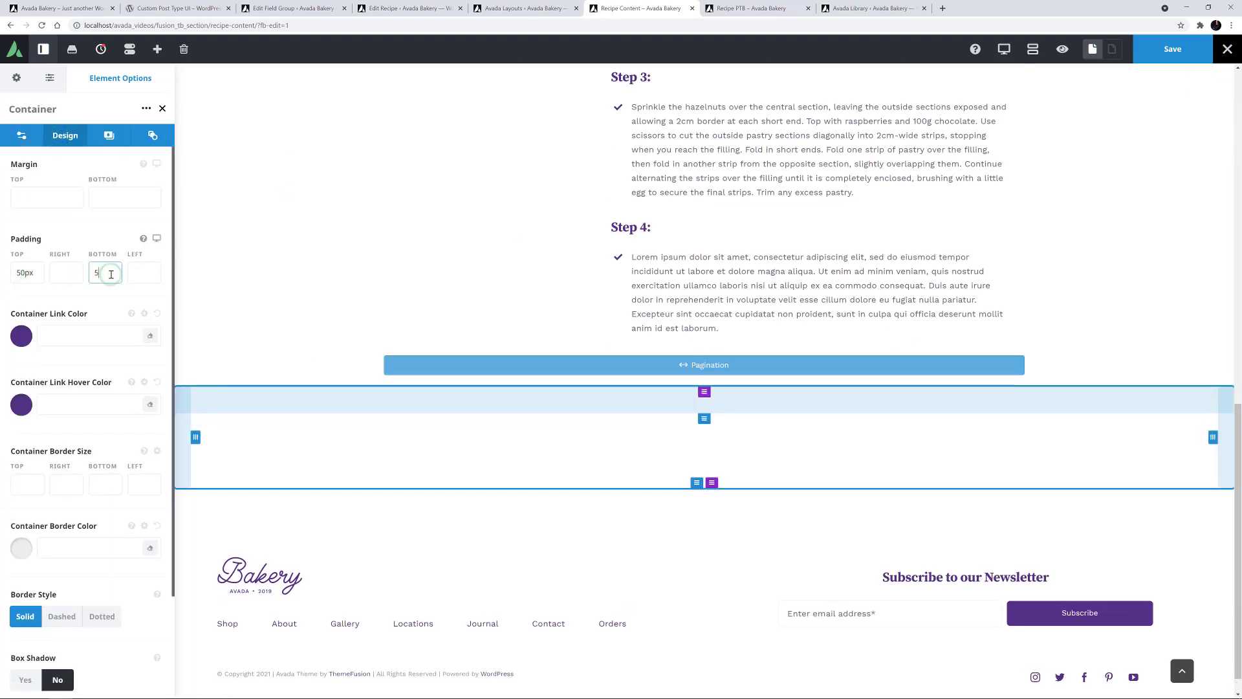
pyautogui.write('0px')
# Step: Set the new container's background color to #f6f6f6
pyautogui.click(109, 136)
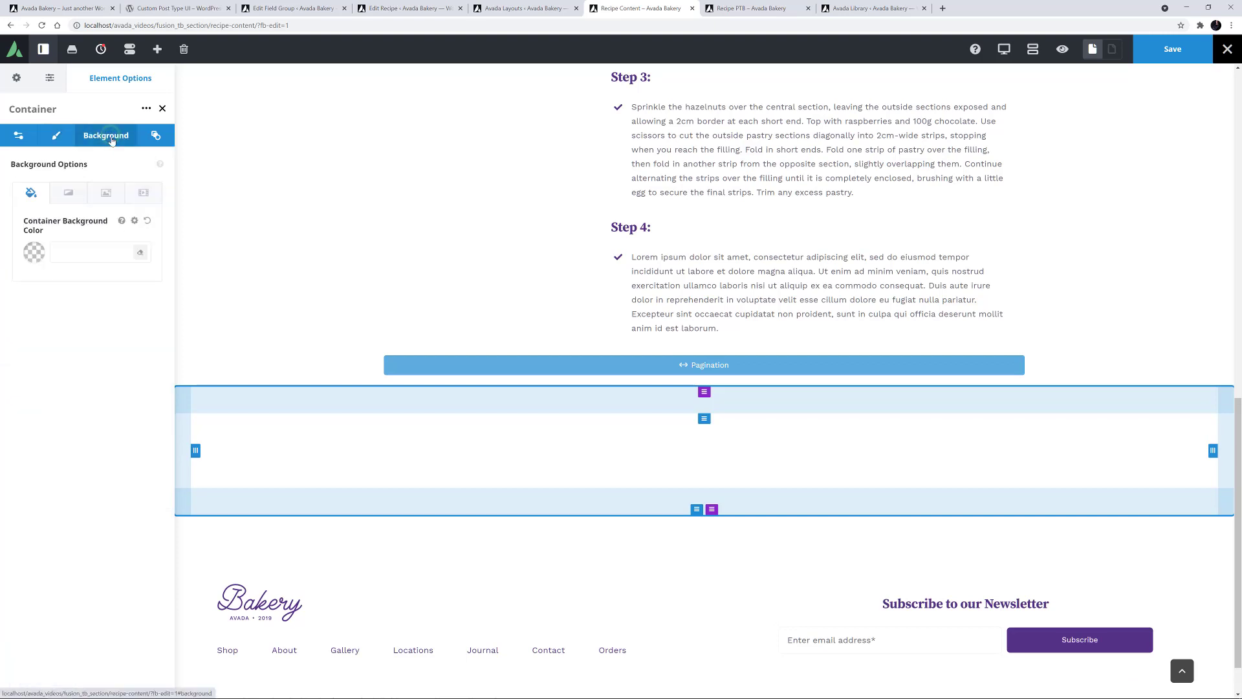
pyautogui.click(33, 252)
pyautogui.click(104, 397)
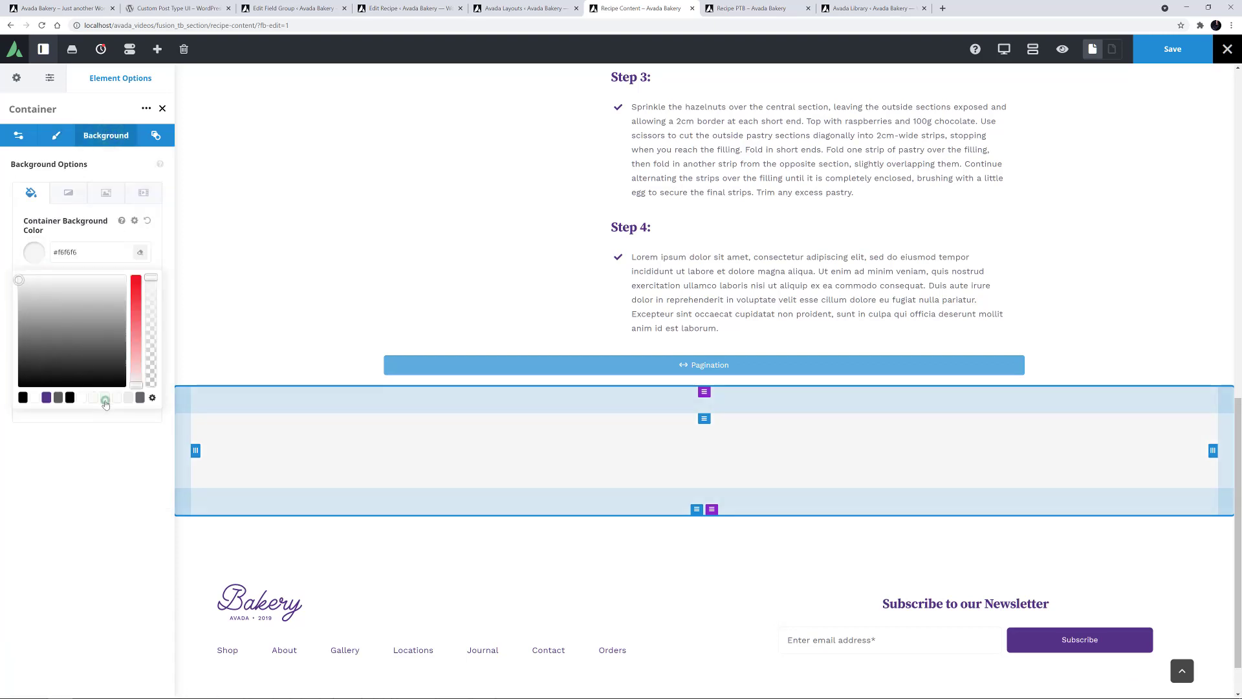
pyautogui.click(108, 457)
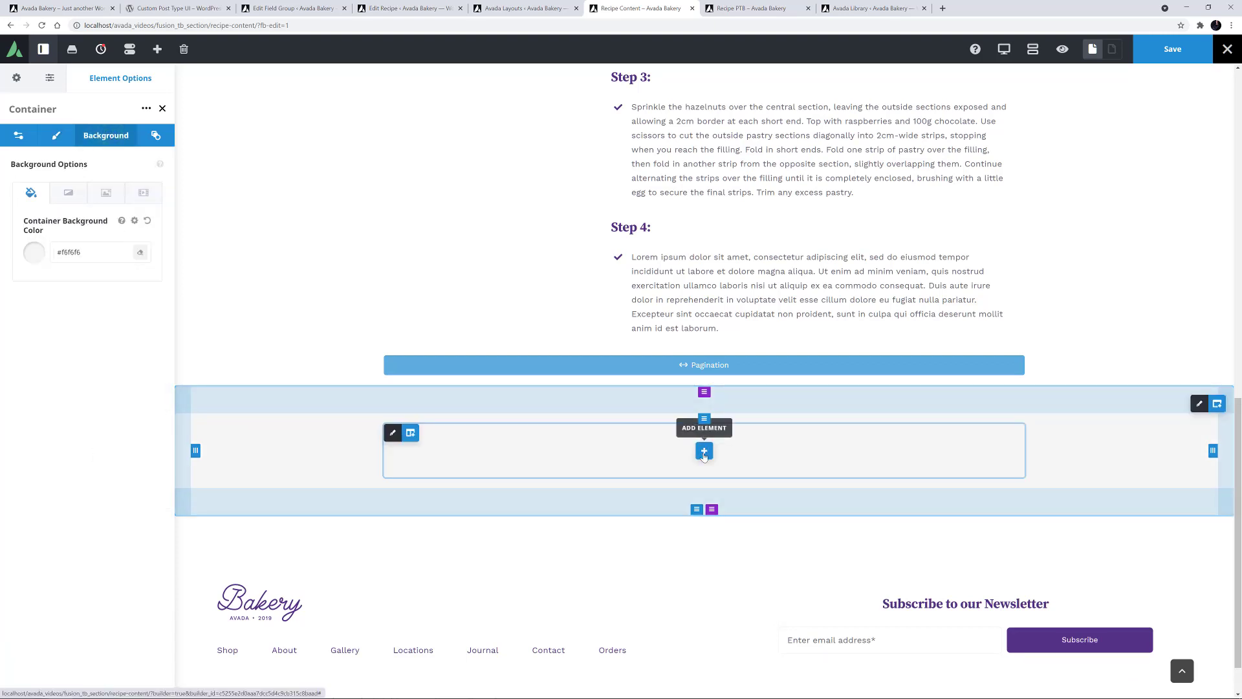
# Step: Add a Gallery element to the grey container's column and set the gallery layout to Grid
pyautogui.click(704, 451)
pyautogui.click(213, 133)
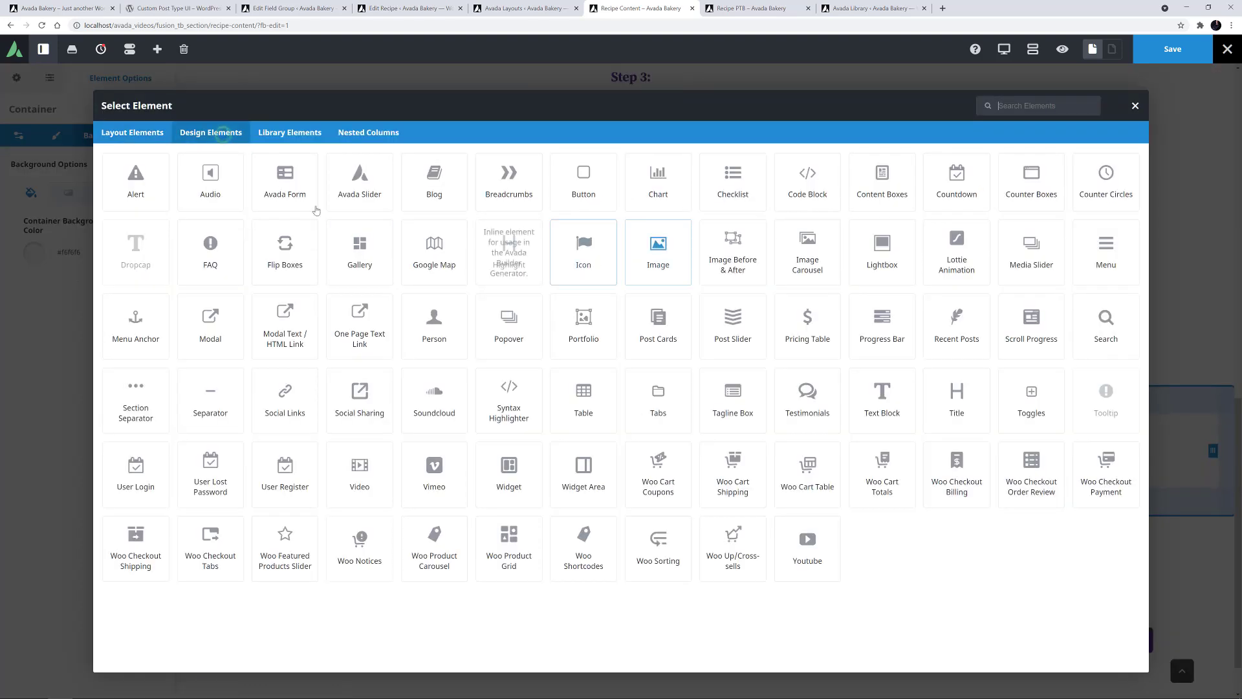
pyautogui.click(345, 231)
pyautogui.click(137, 133)
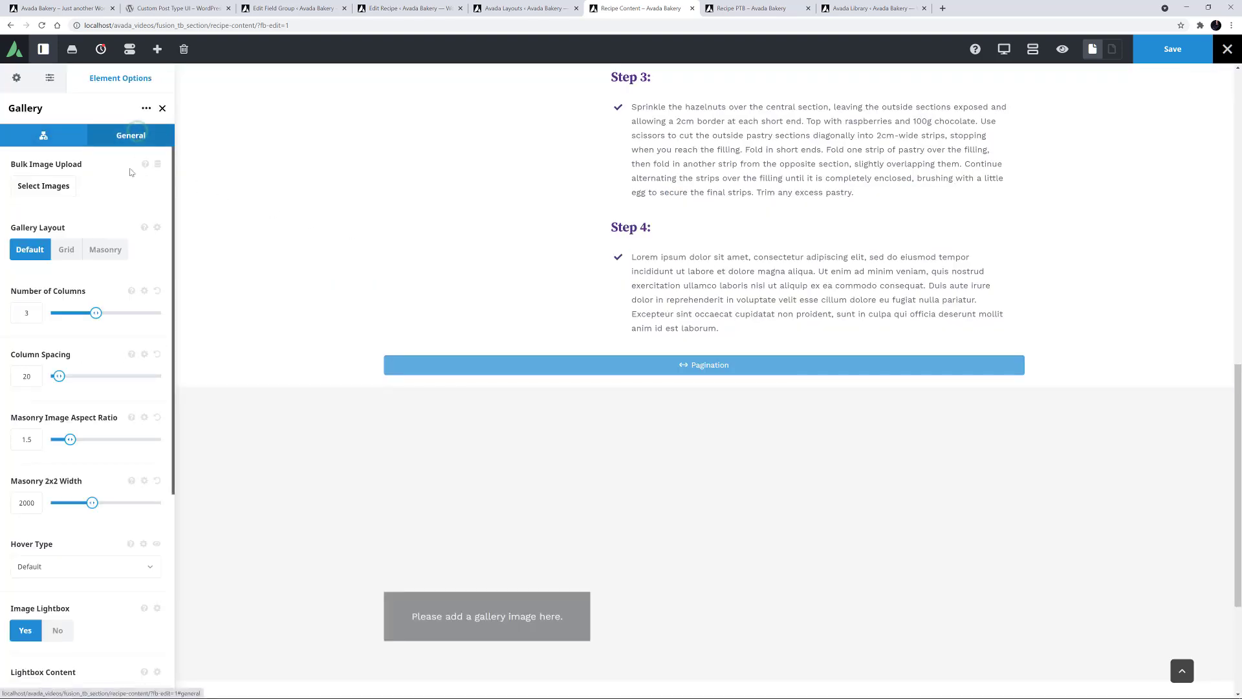
pyautogui.click(66, 249)
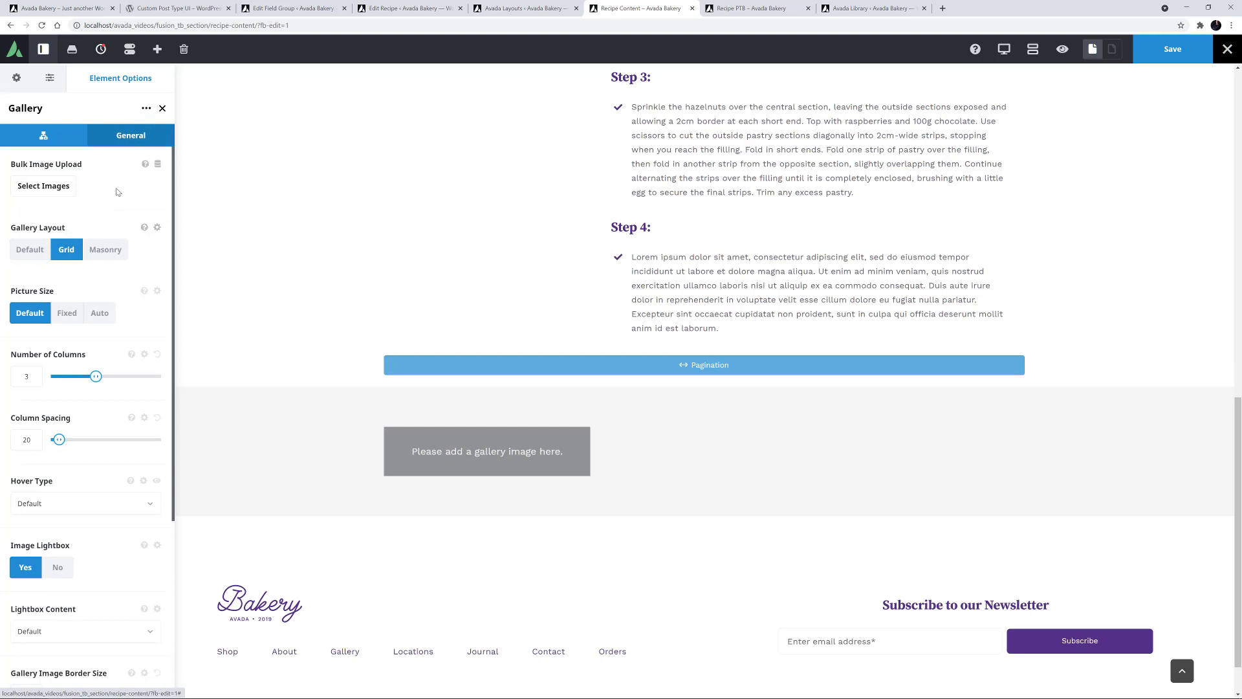
# Step: Source the gallery's images dynamically from the ACF Gallery field "gallery" and save the layout section
pyautogui.click(158, 164)
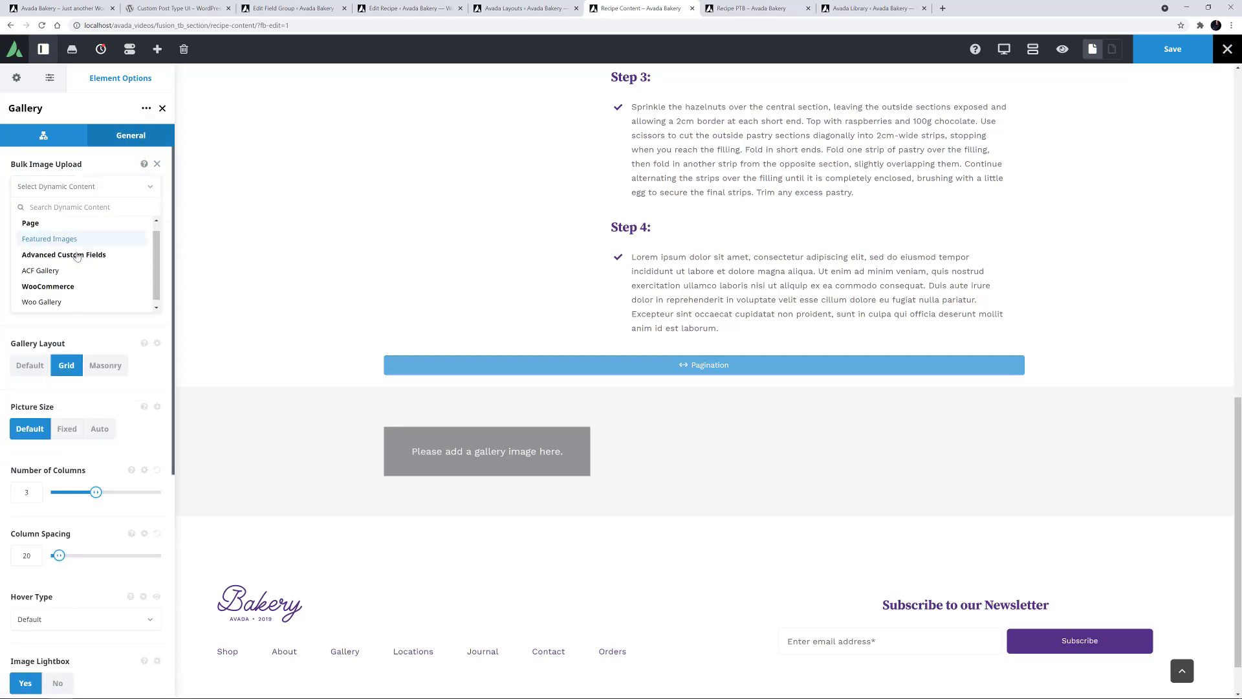
pyautogui.scroll(-1, 55, 265)
pyautogui.click(55, 264)
pyautogui.click(55, 259)
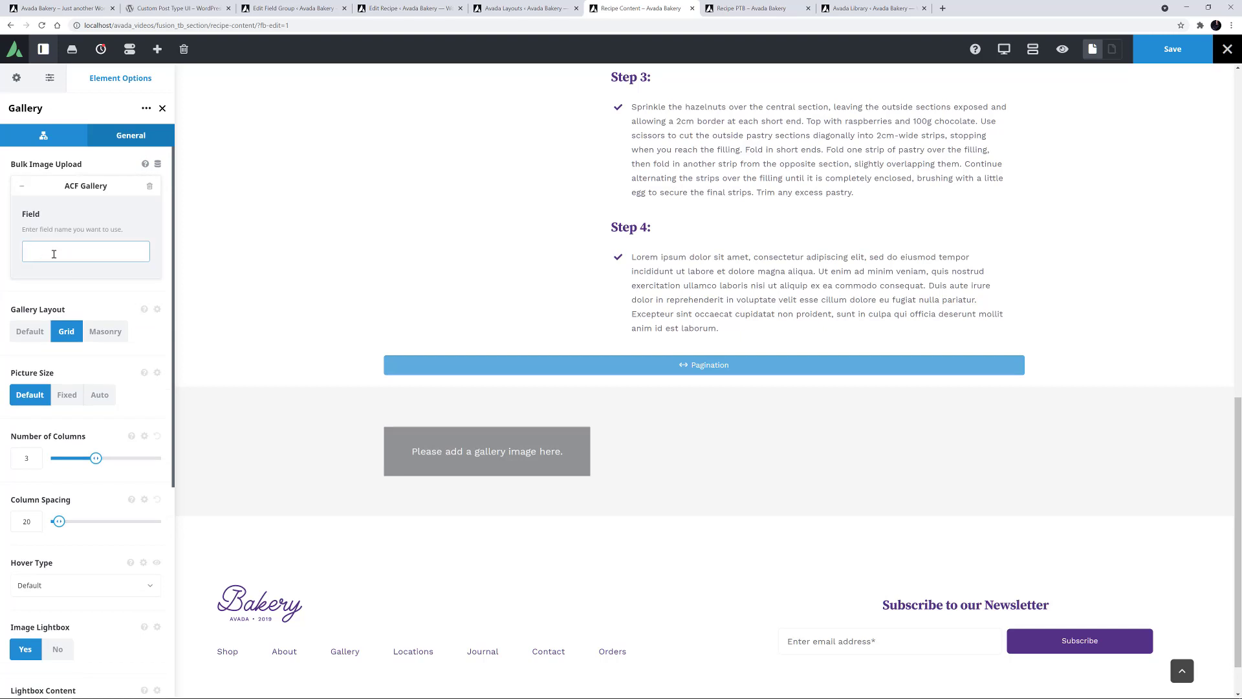
pyautogui.write('gallery')
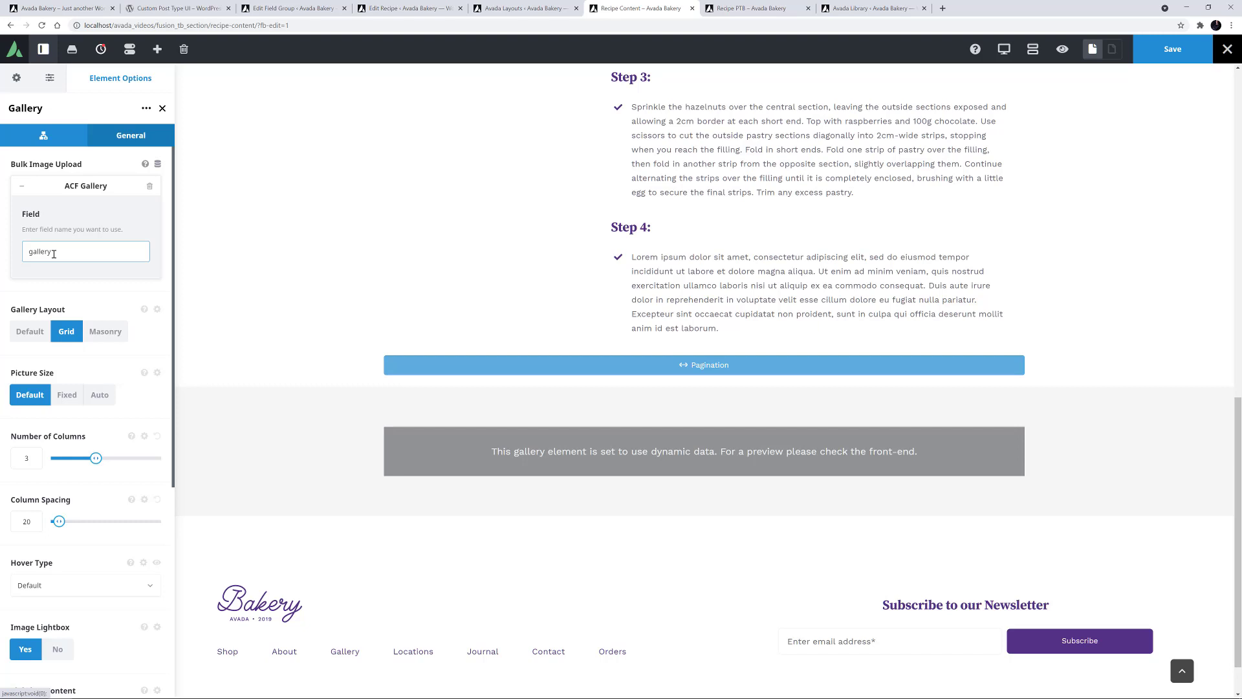
pyautogui.click(1177, 41)
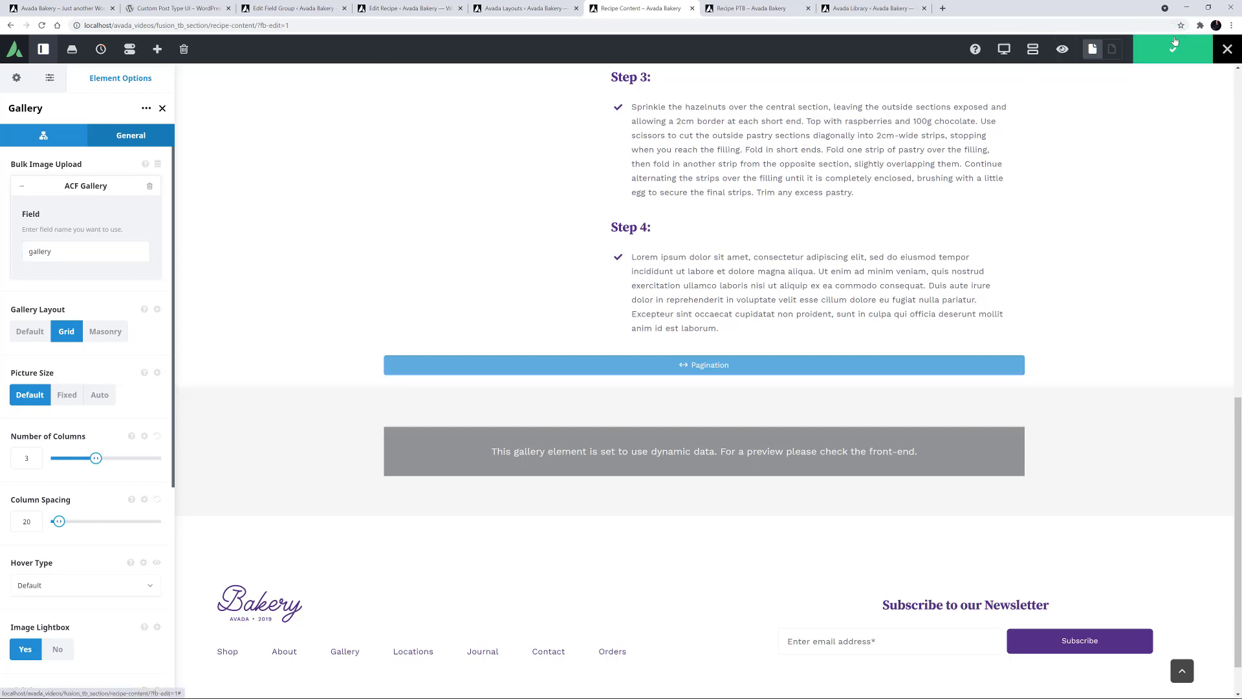
# Step: View the published Raspberry Apple Pie recipe and check the page from title bar to image gallery
pyautogui.click(396, 8)
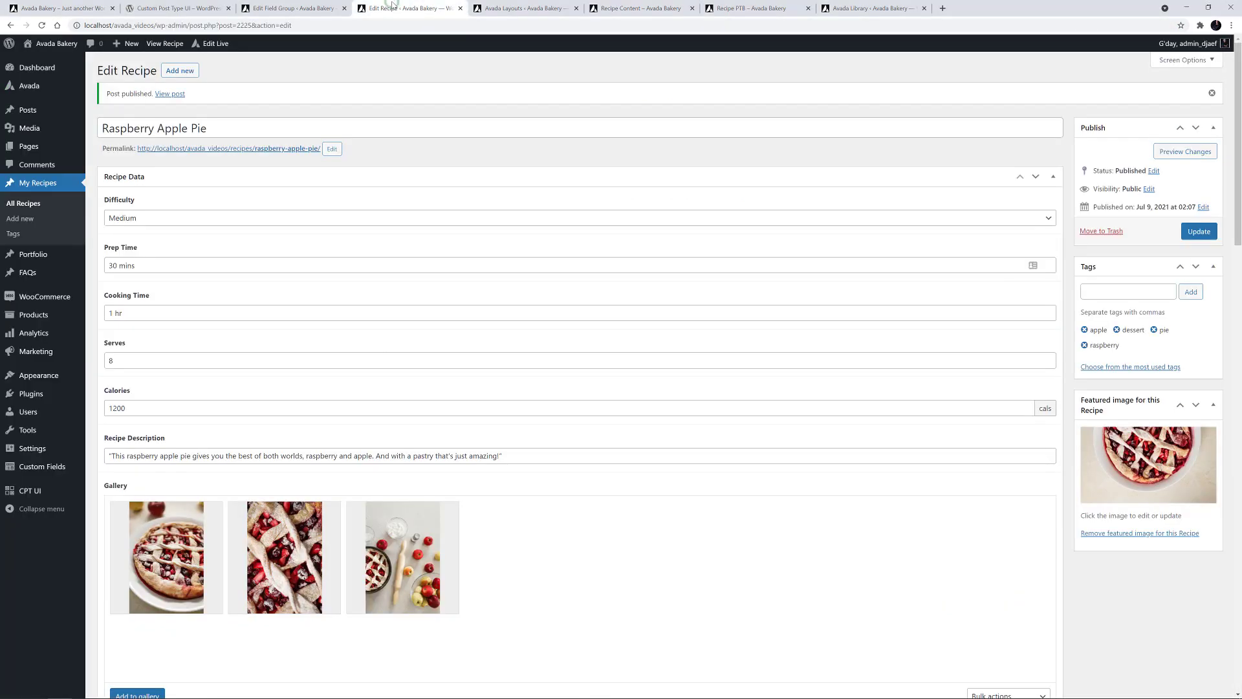
pyautogui.click(162, 97)
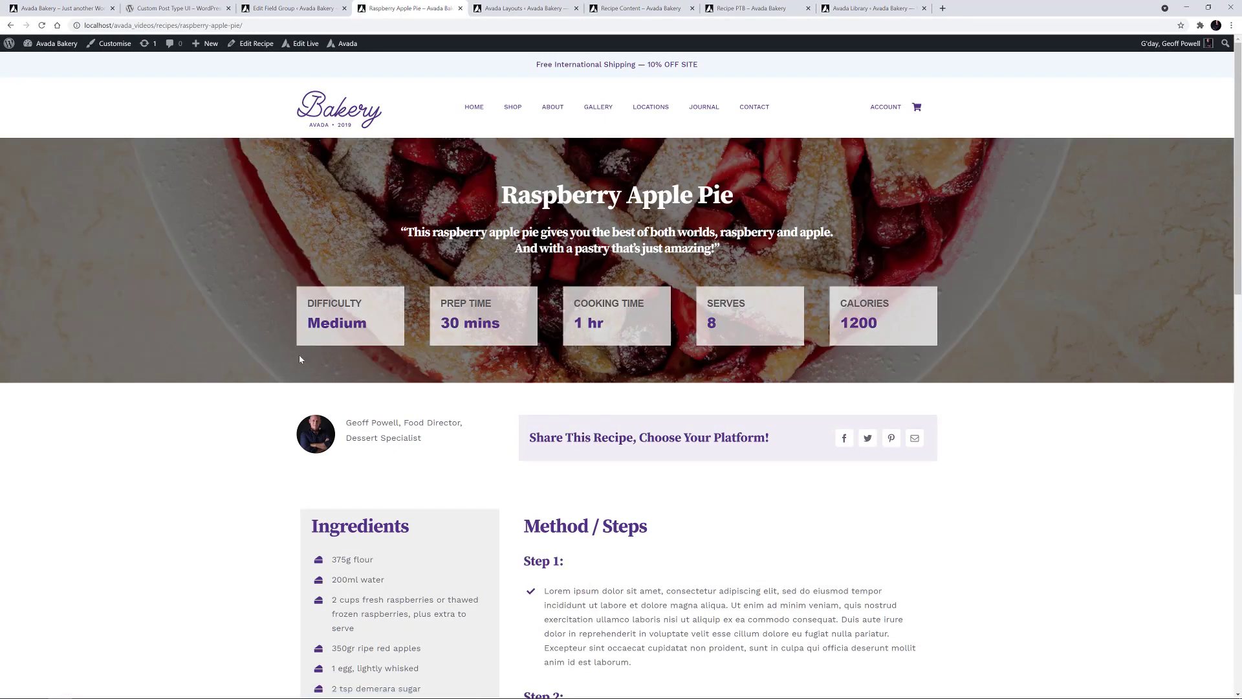
pyautogui.scroll(-4, 300, 358)
pyautogui.scroll(-7, 291, 370)
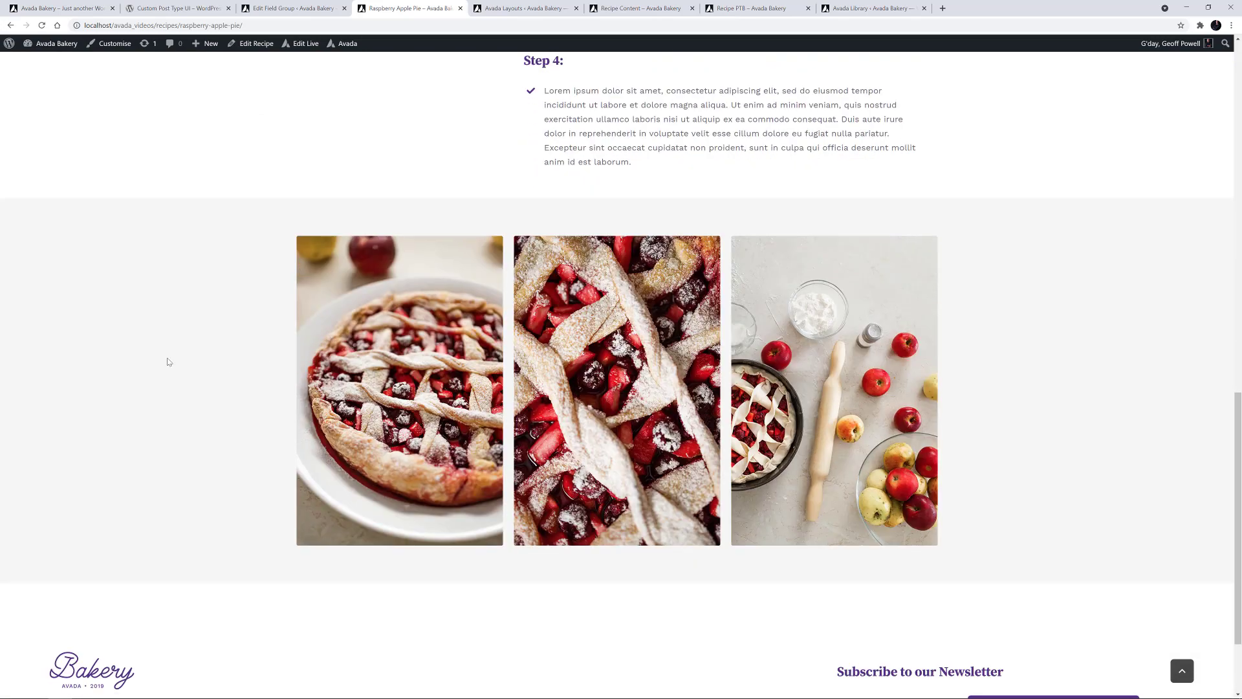
pyautogui.scroll(12, 168, 360)
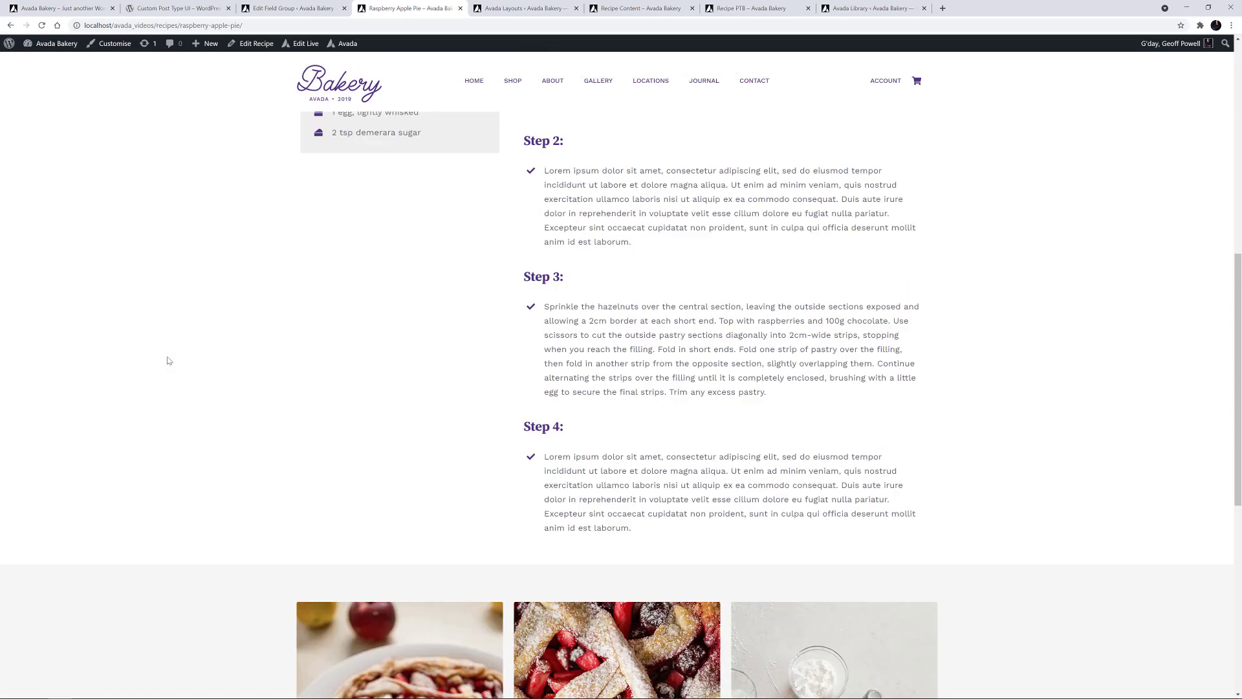
pyautogui.scroll(3, 168, 361)
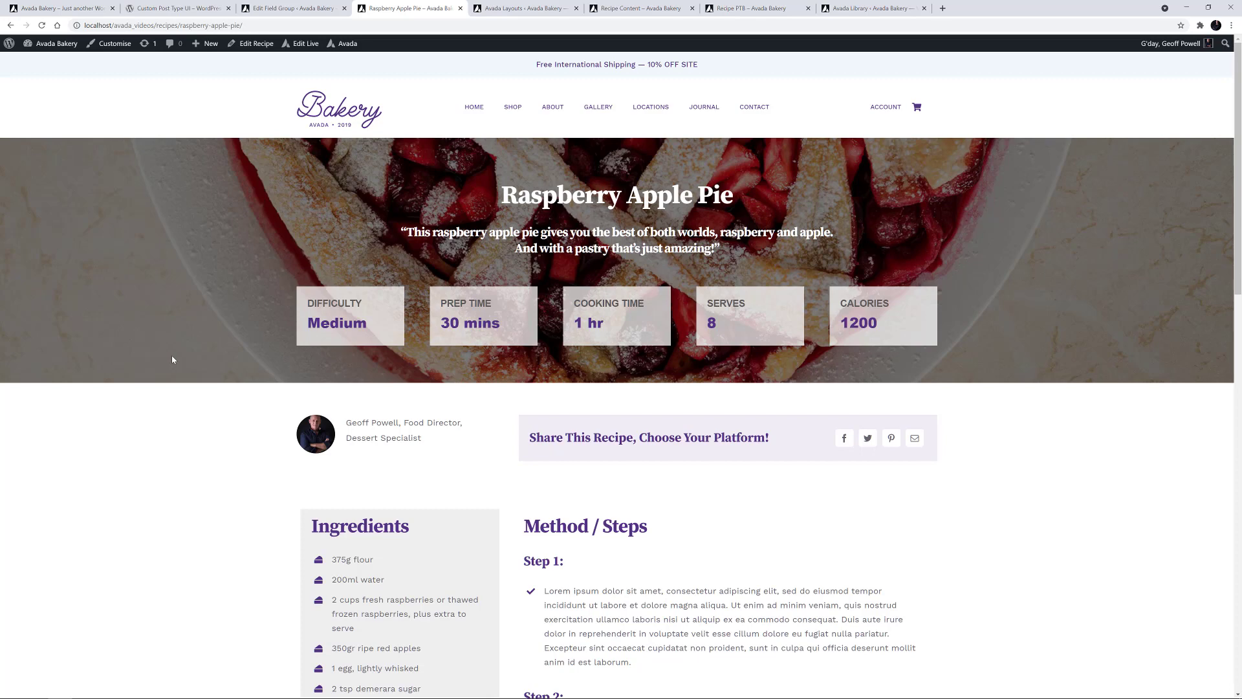
# Step: Create a Post Card element named "Recipe Post Card" in the Avada Library
pyautogui.click(871, 9)
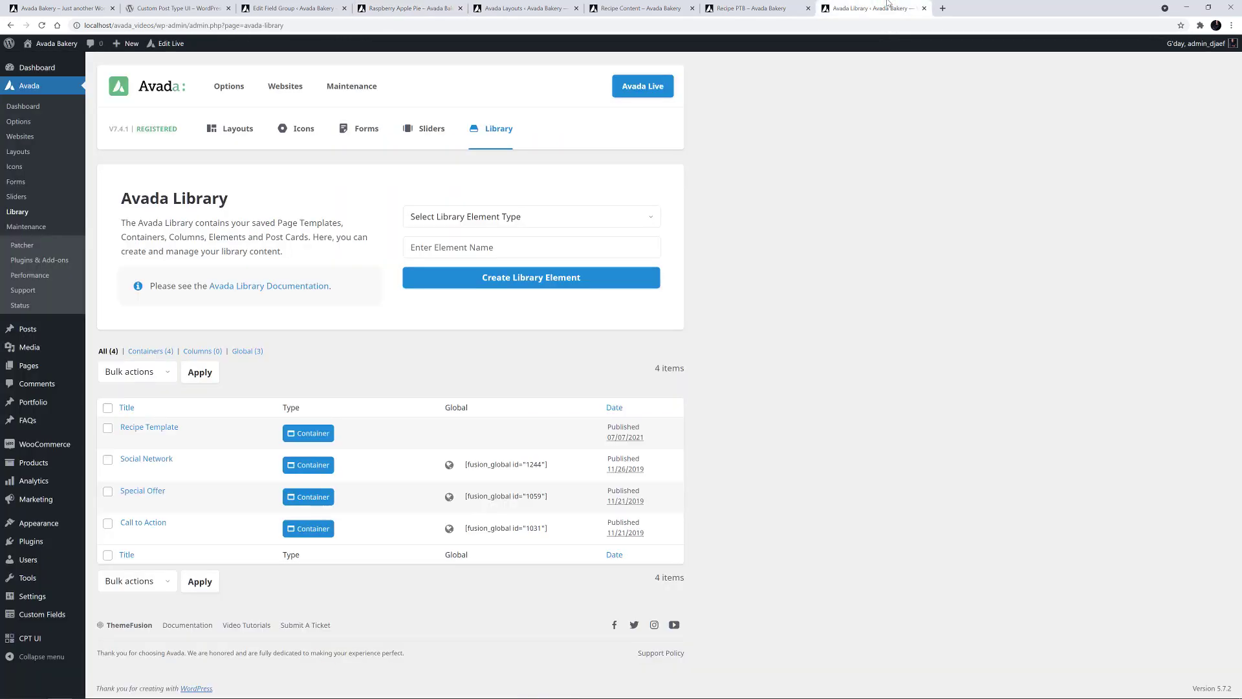
pyautogui.click(518, 215)
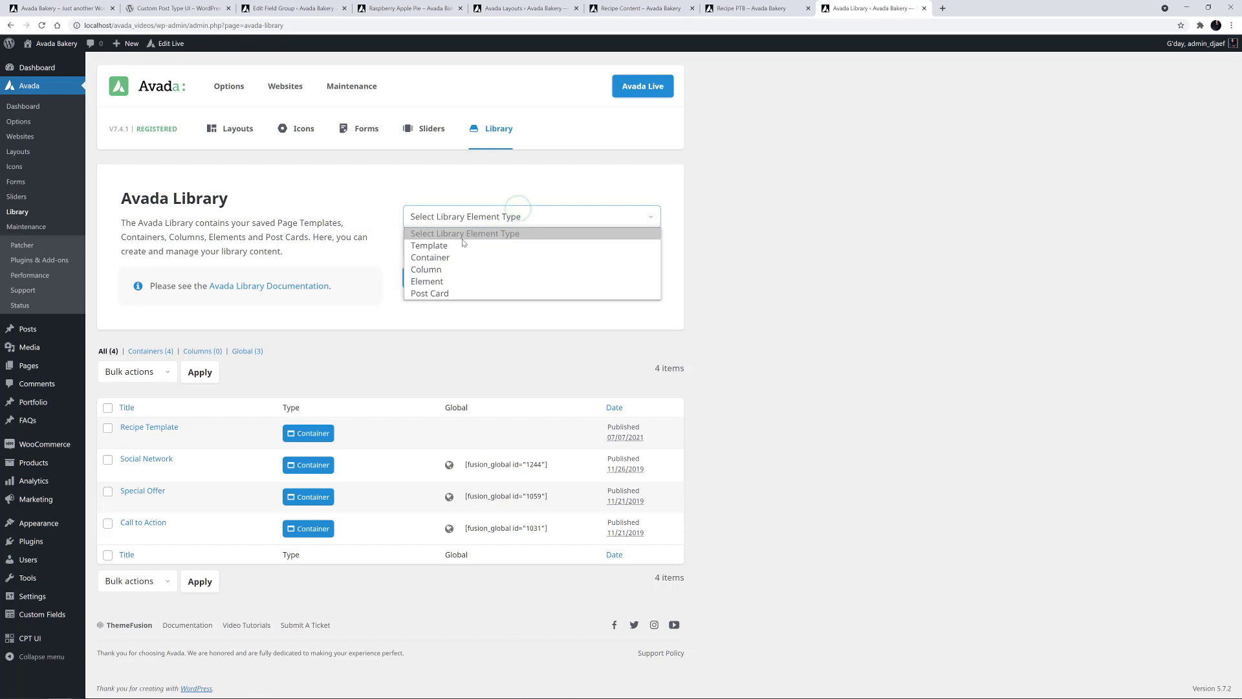
pyautogui.click(431, 294)
pyautogui.click(446, 249)
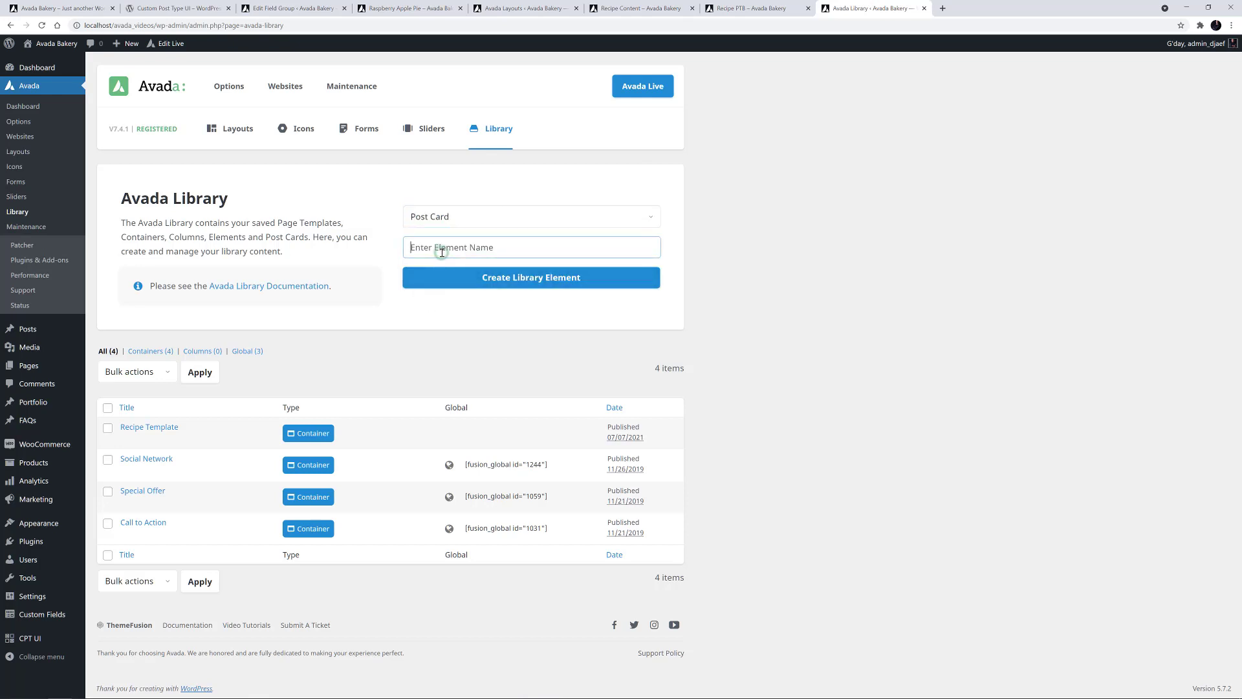
pyautogui.write('Recipe Post Card')
pyautogui.click(503, 277)
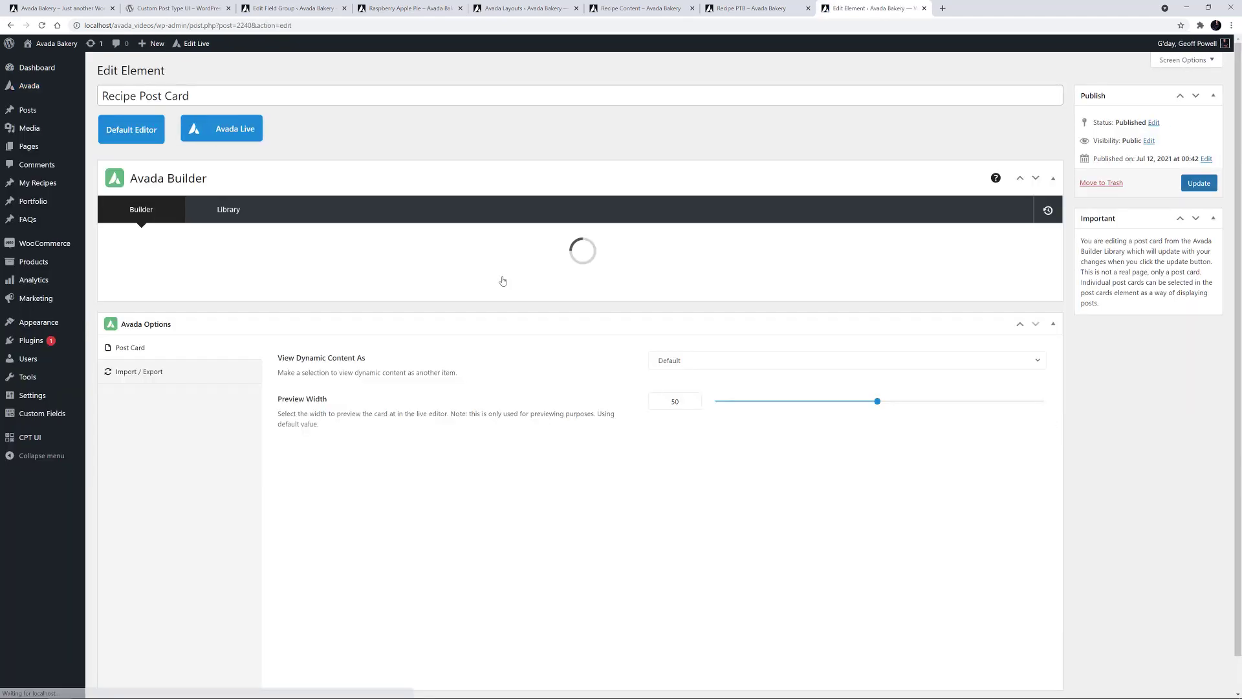
# Step: Open the Recipe Post Card in the Avada Live front-end builder and add a Post Card Image element to its column
pyautogui.click(223, 132)
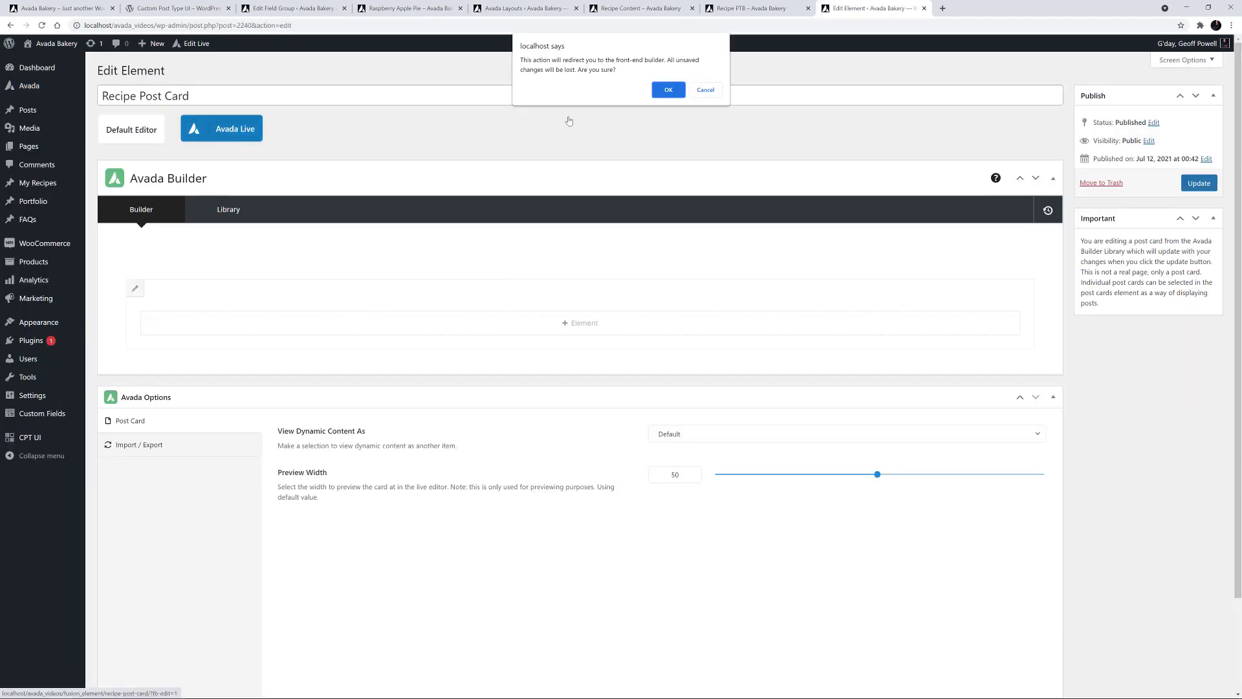
pyautogui.click(666, 96)
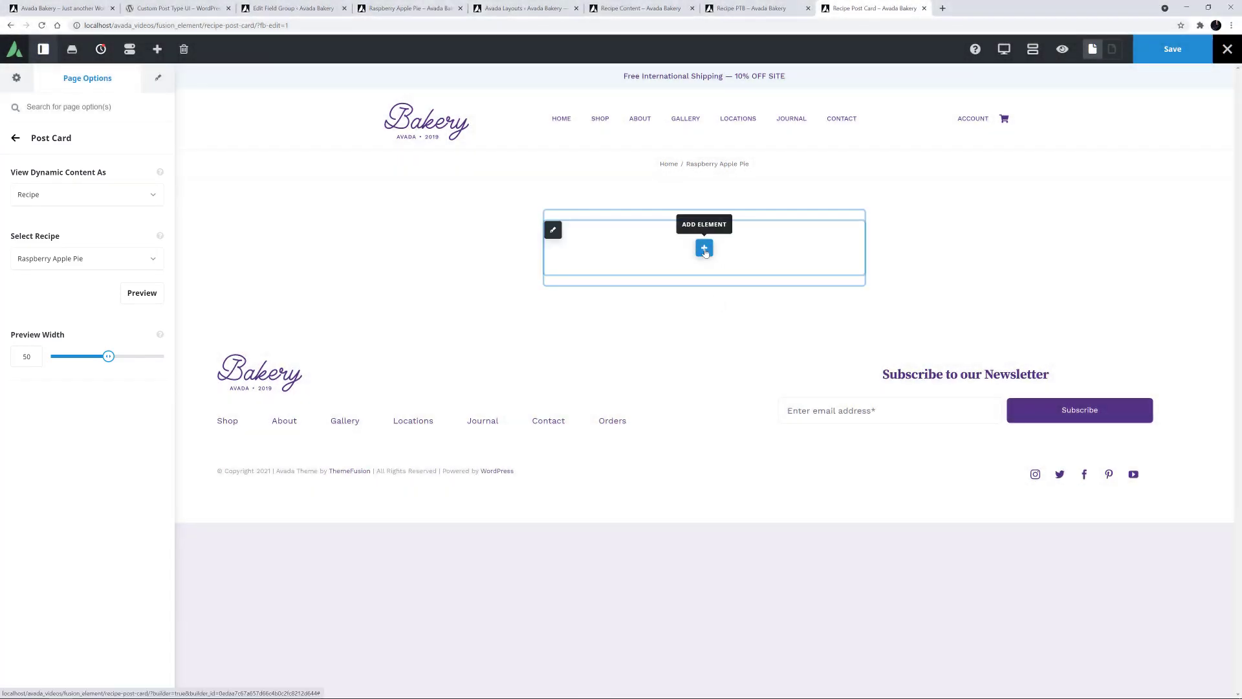
pyautogui.click(704, 250)
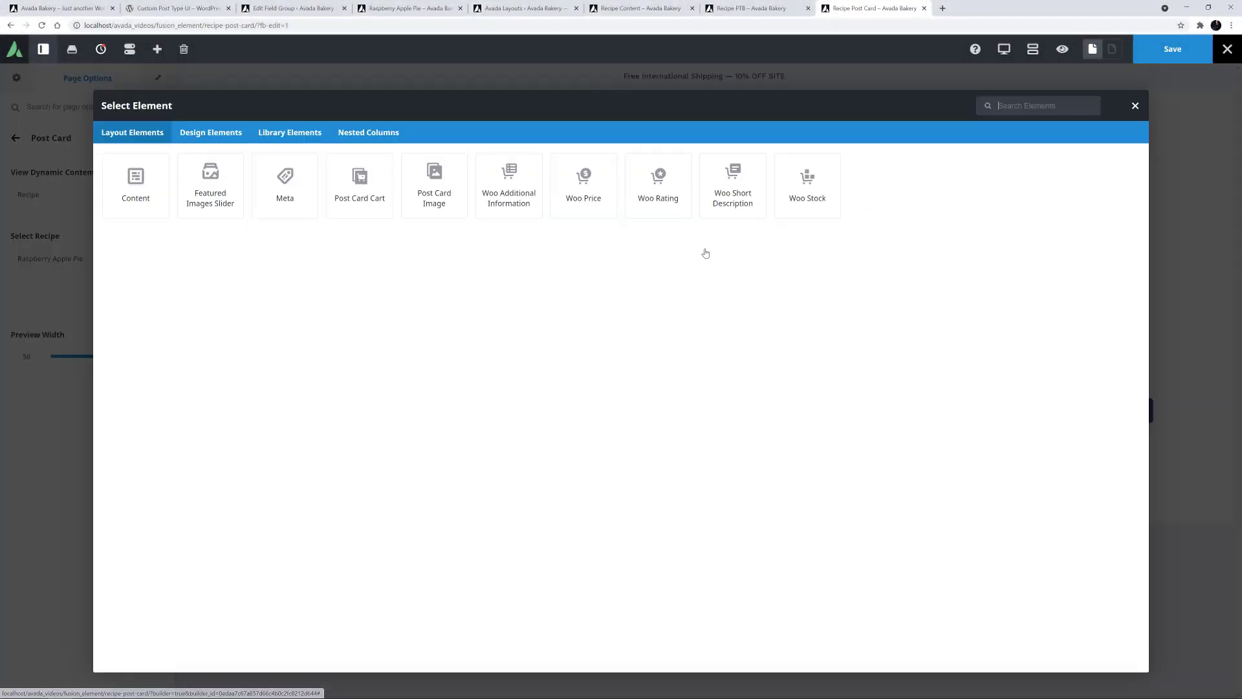
pyautogui.click(443, 193)
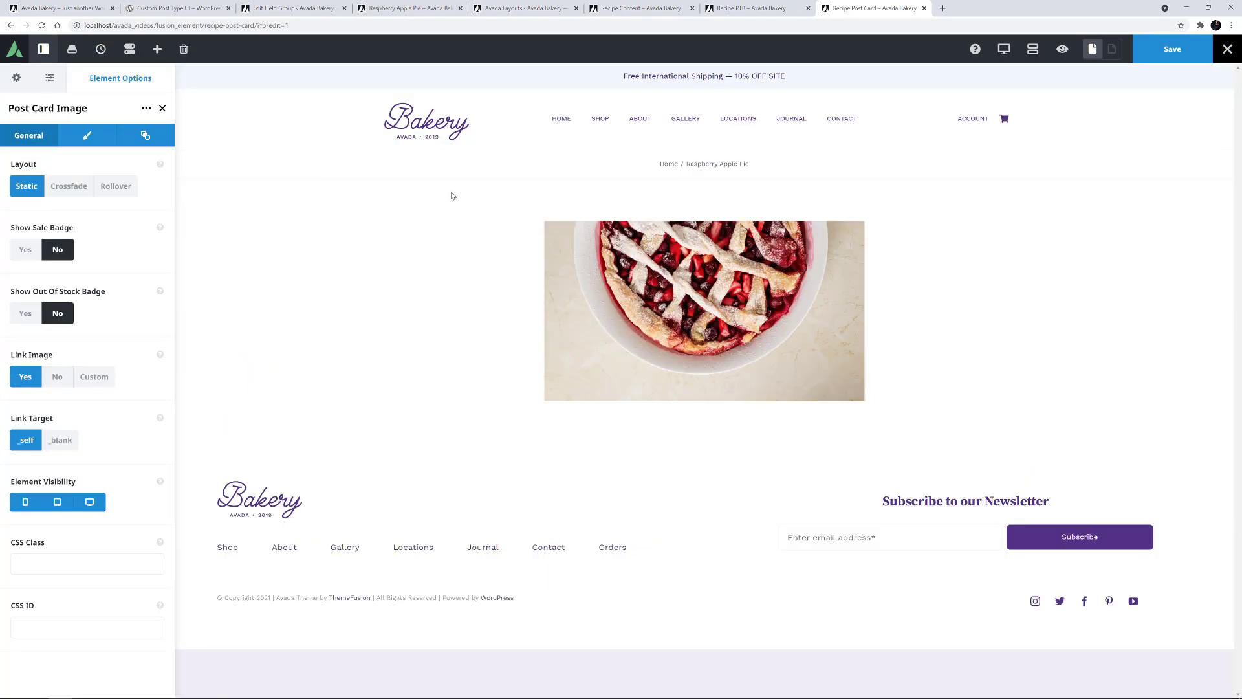
# Step: Add a Title element below the card's image and source its text dynamically from the recipe's Title
pyautogui.click(709, 313)
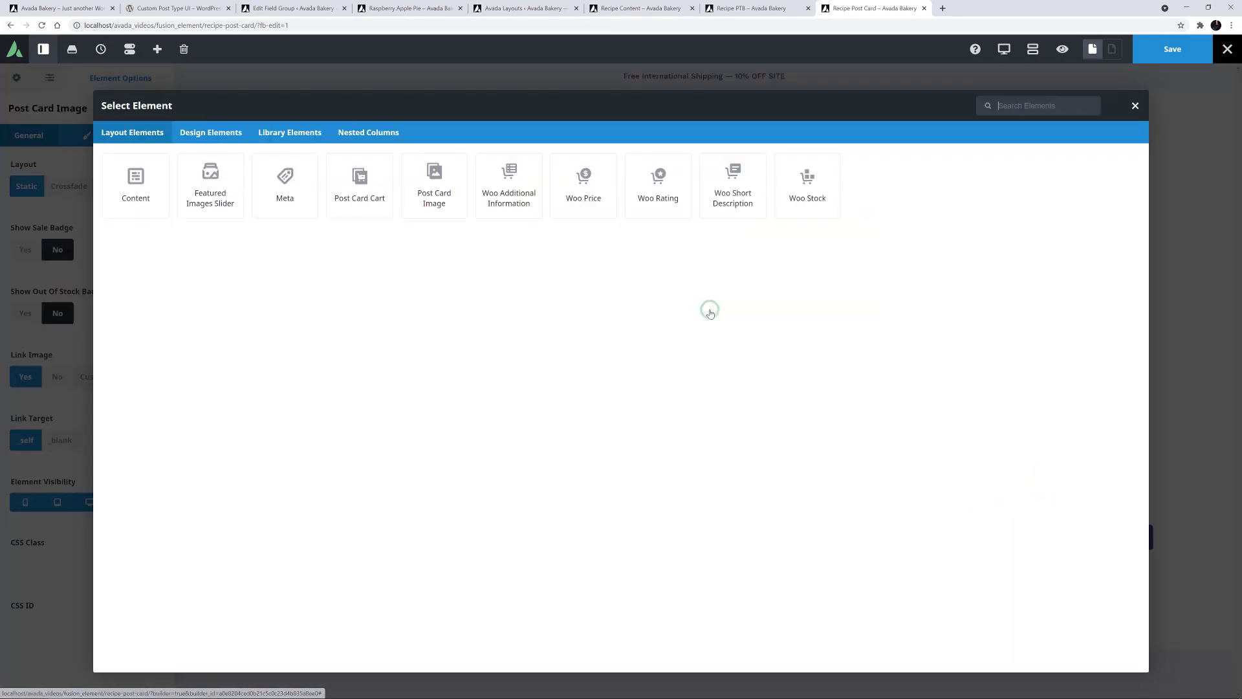
pyautogui.click(211, 132)
pyautogui.click(881, 397)
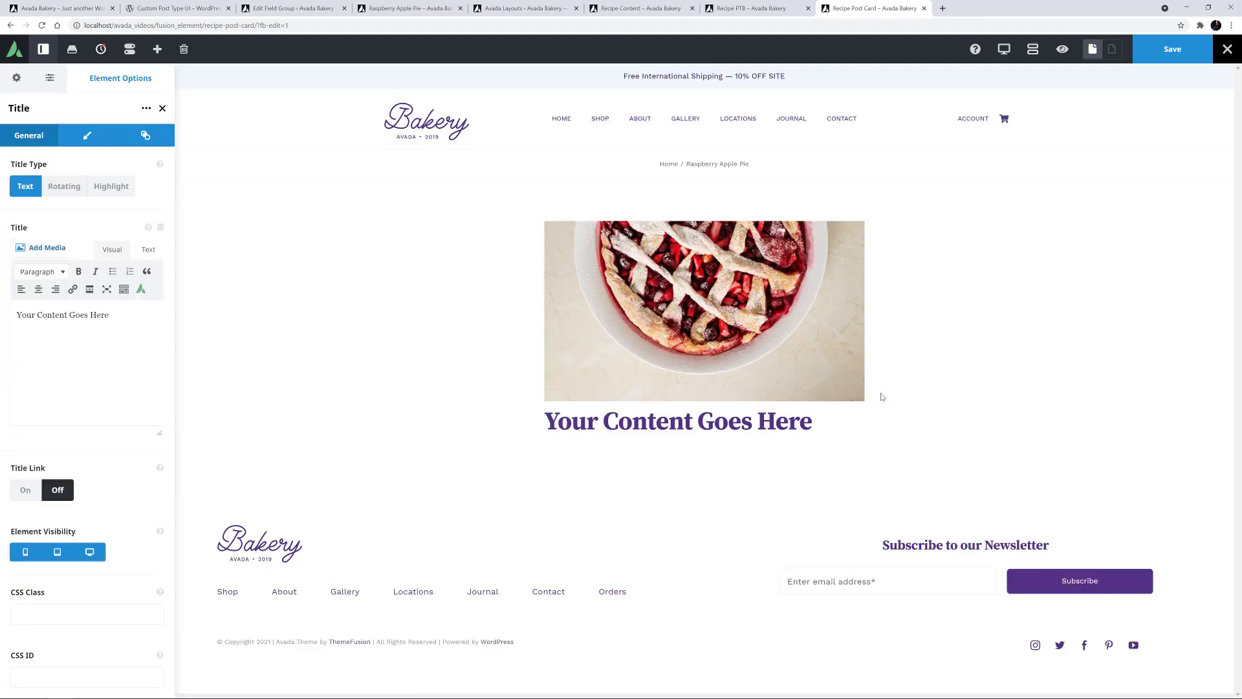
pyautogui.click(160, 227)
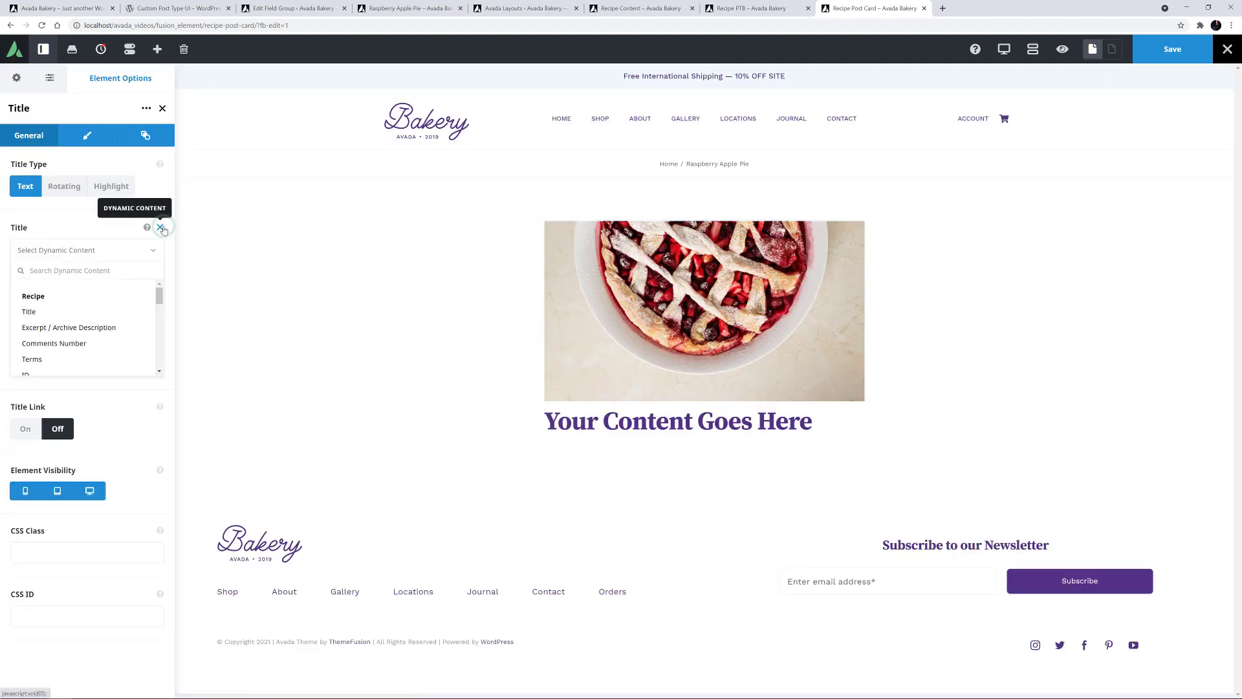
pyautogui.click(60, 312)
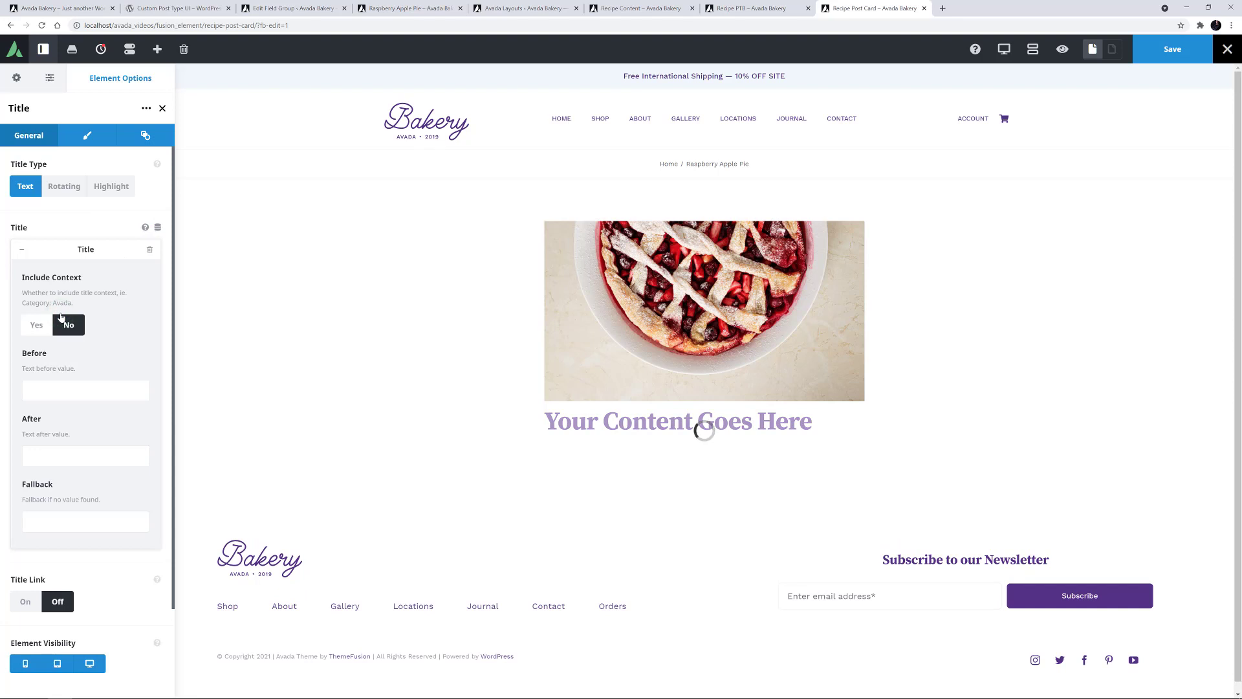
# Step: Set the card title's HTML heading size to H2 and its top margin to 20px
pyautogui.click(87, 135)
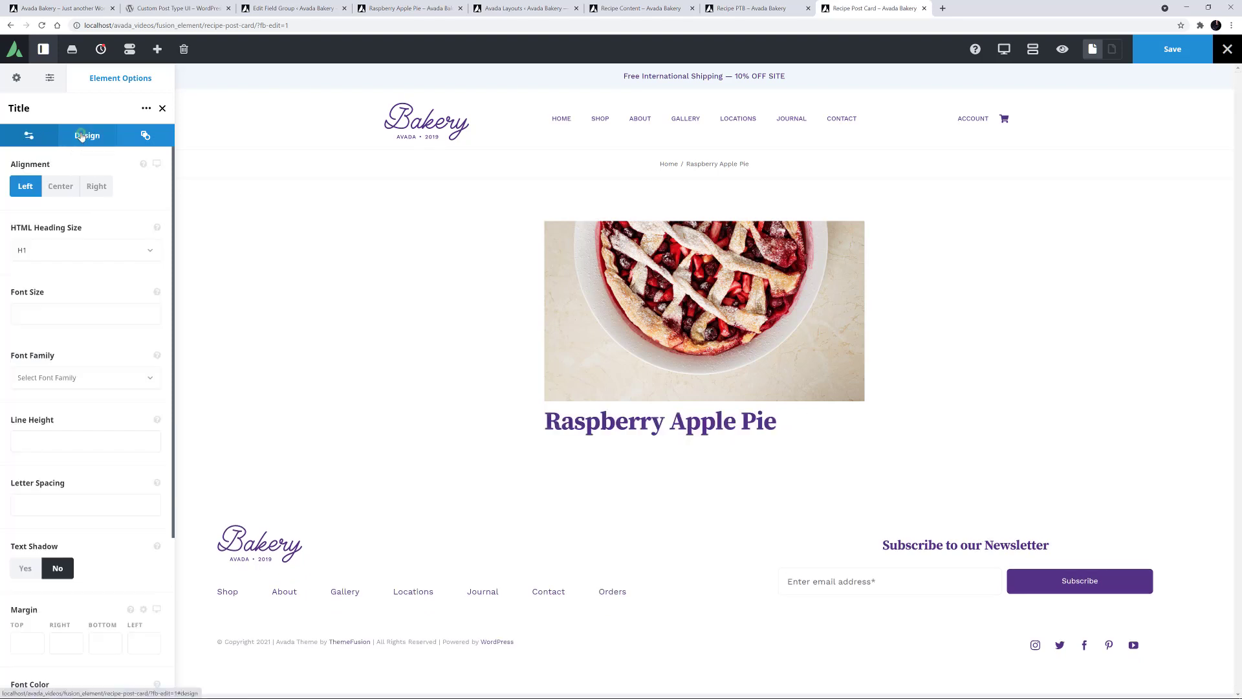
pyautogui.click(70, 258)
pyautogui.click(57, 291)
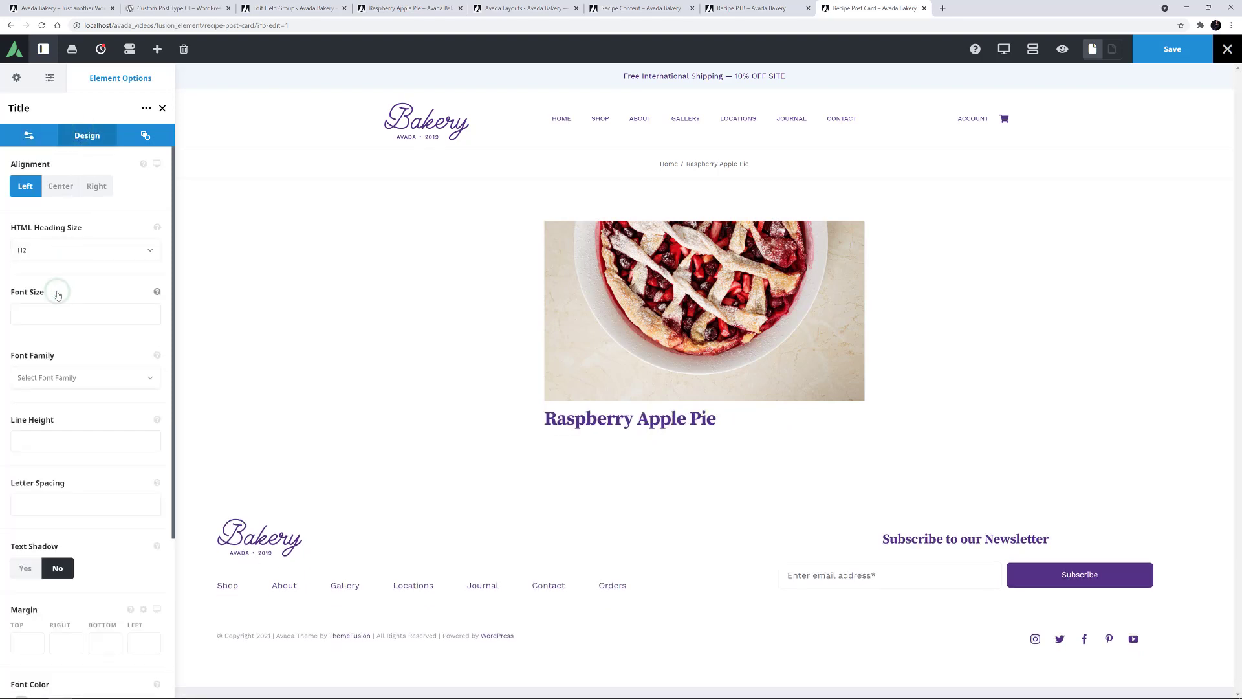
pyautogui.click(26, 642)
pyautogui.write('20p')
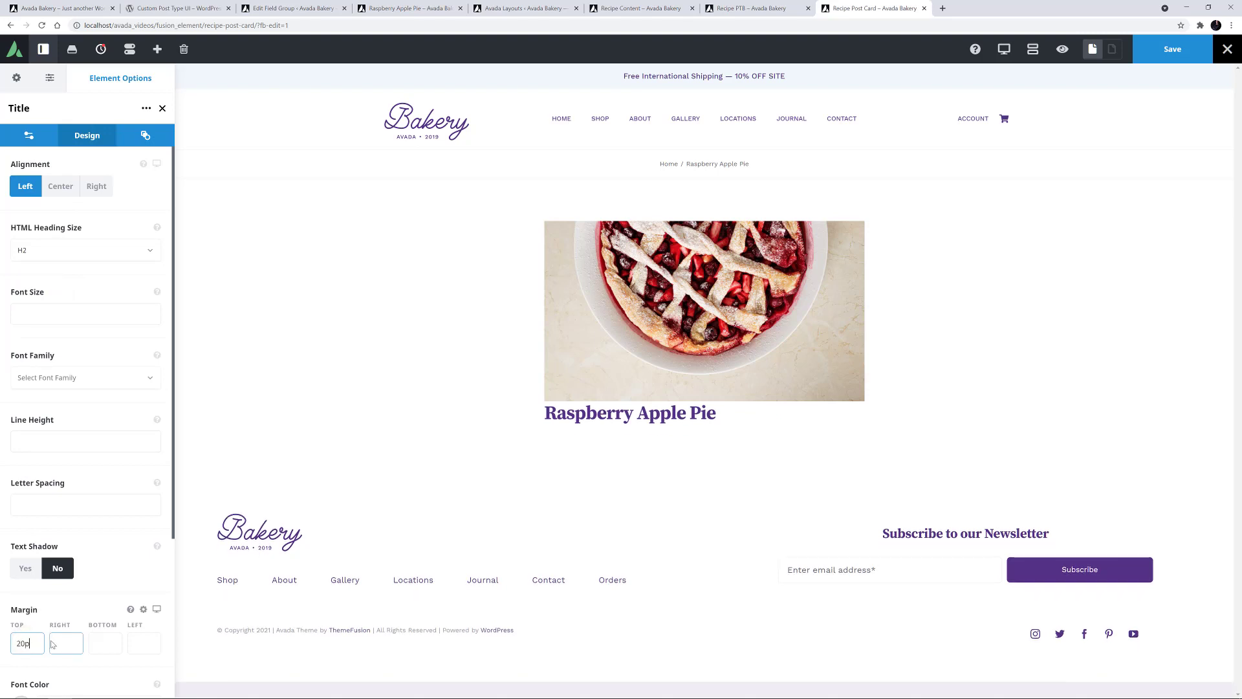
pyautogui.write('x')
pyautogui.click(53, 643)
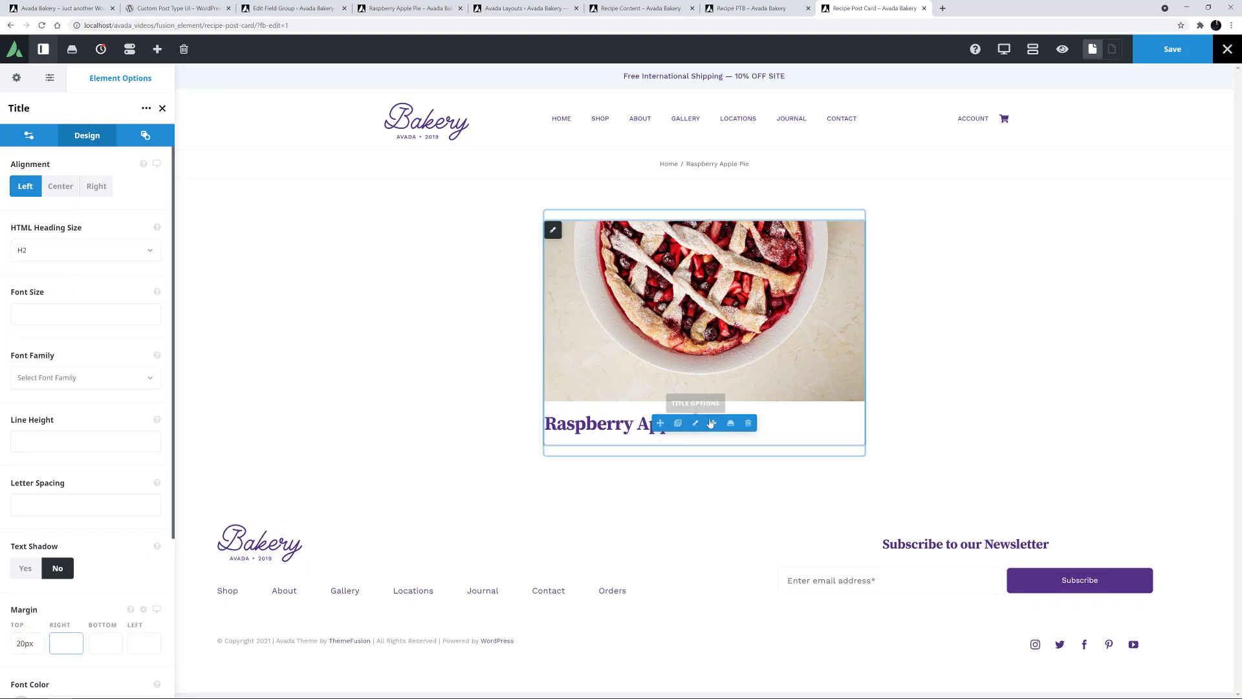
# Step: Add a Checklist element below the title and give its first item the stacked-layers icon, found by searching "level"
pyautogui.click(711, 423)
pyautogui.click(211, 132)
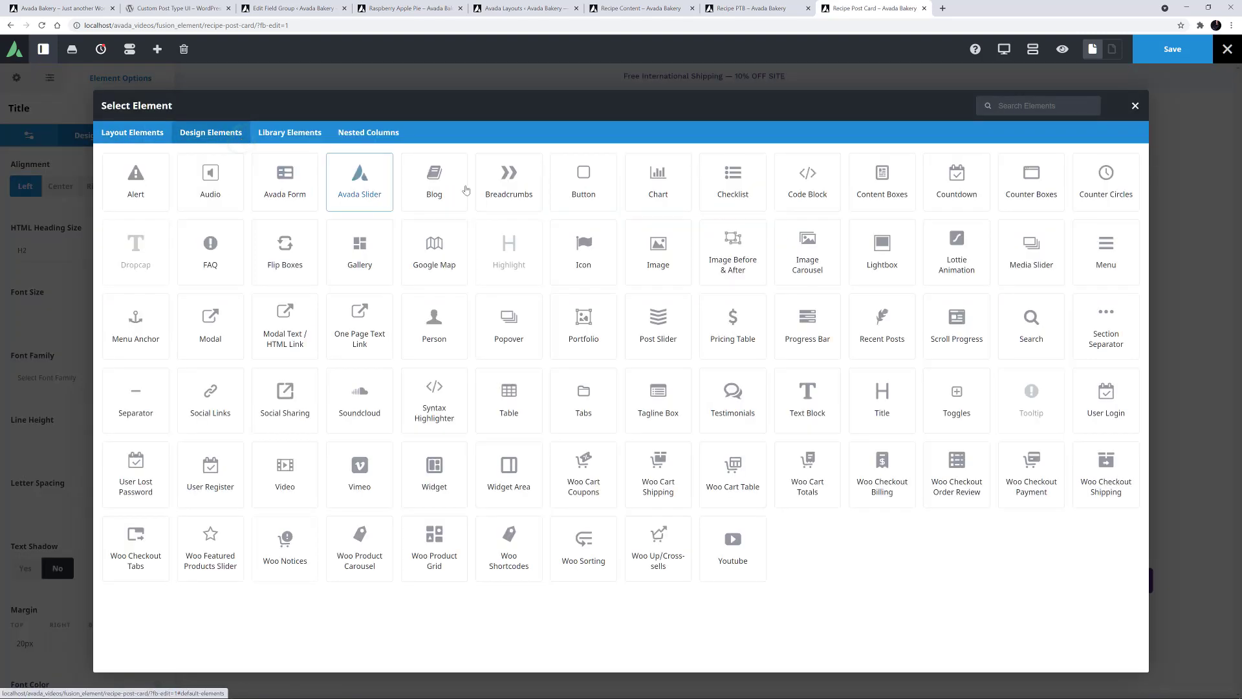
pyautogui.click(708, 193)
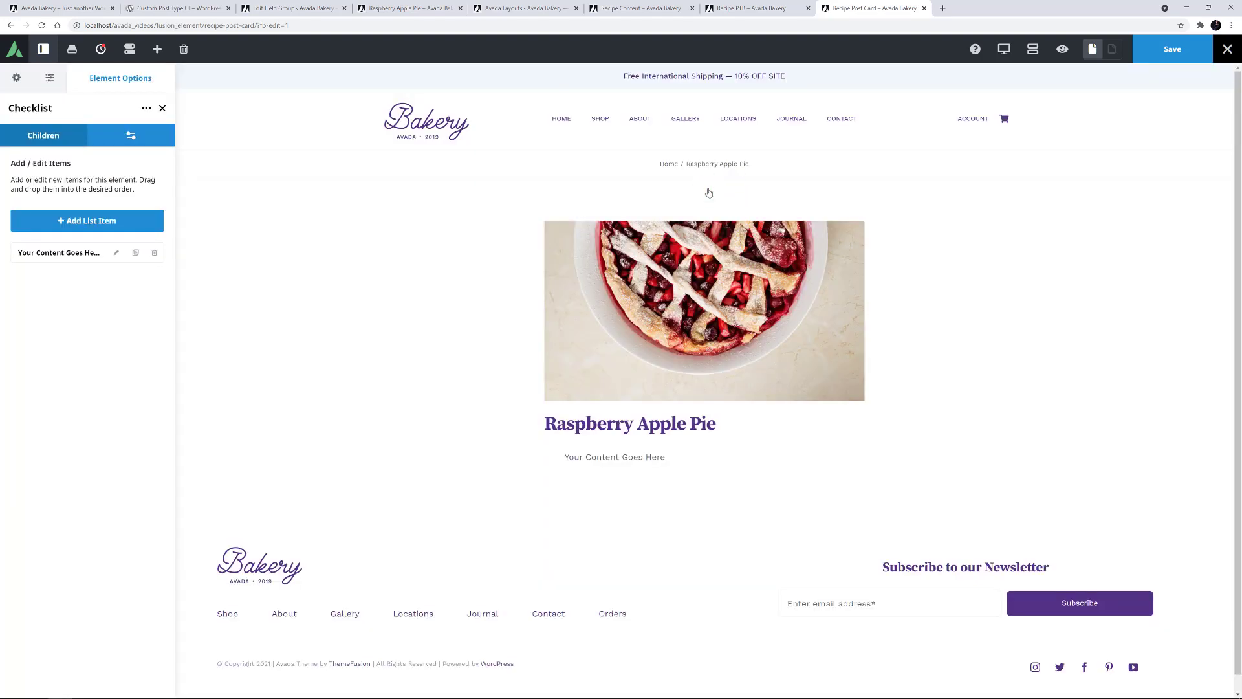
pyautogui.click(116, 252)
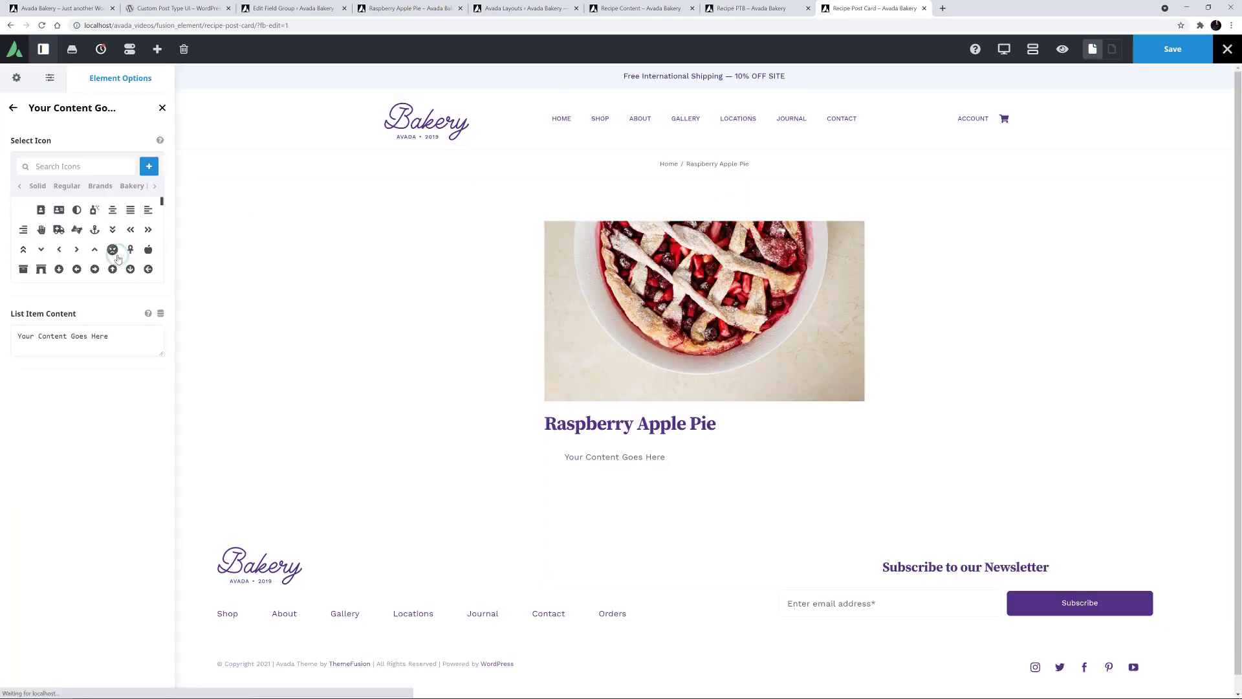
pyautogui.click(39, 167)
pyautogui.write('level')
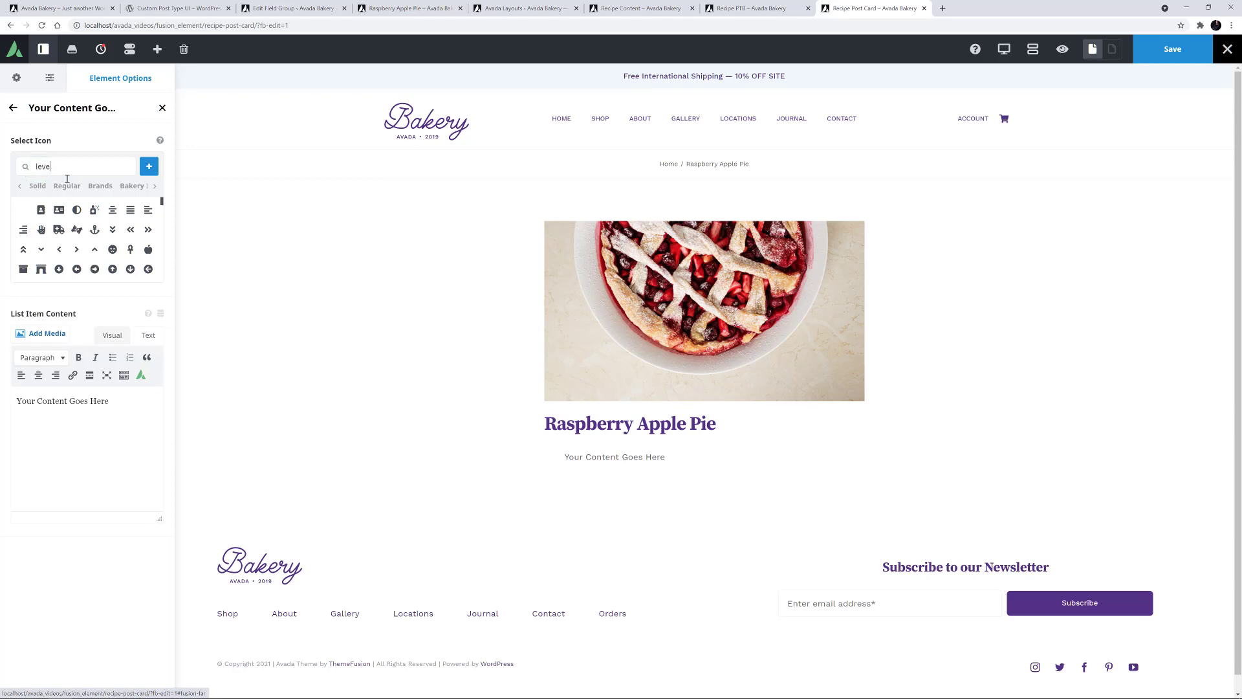
pyautogui.click(97, 210)
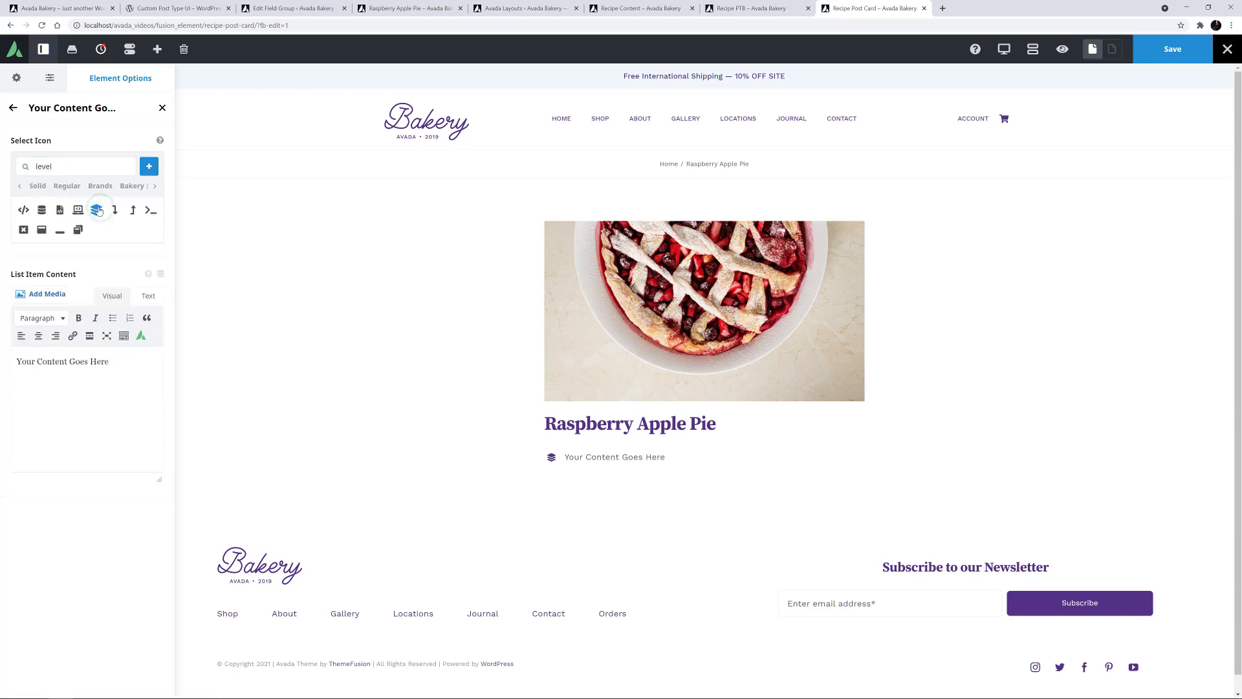
# Step: Source the first list item's content from the ACF Text field "difficulty" with "Difficulty:" as the text before the value
pyautogui.click(160, 273)
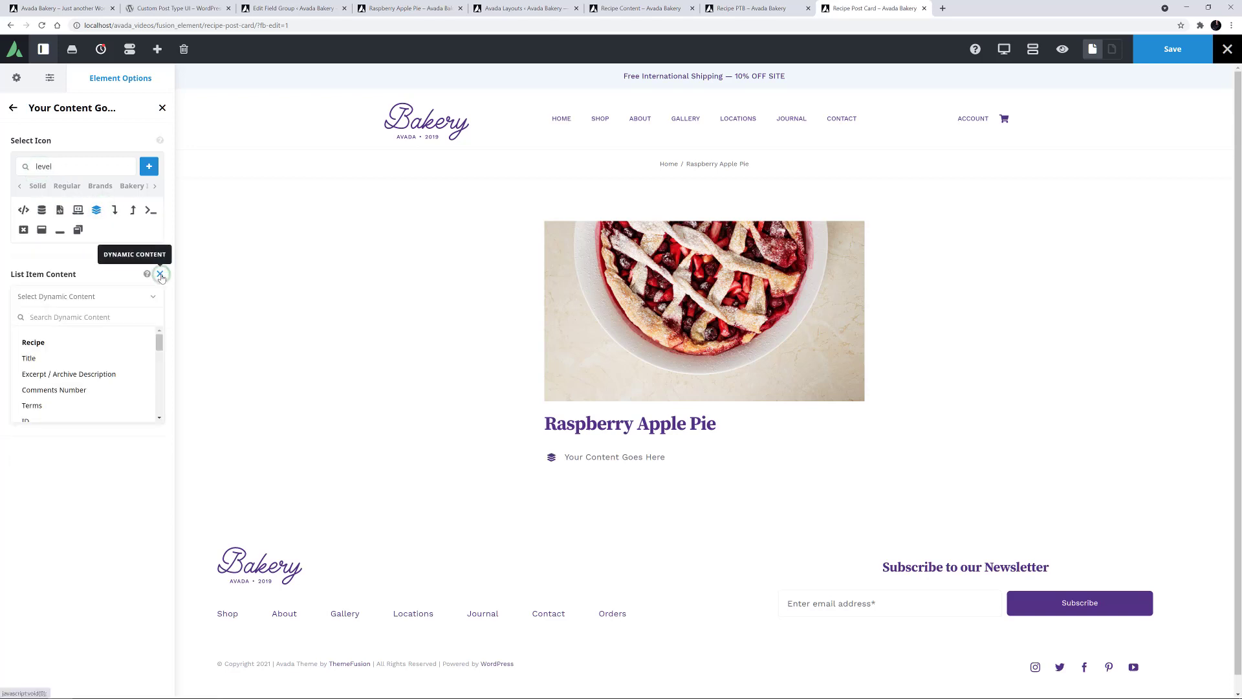
pyautogui.scroll(-8, 110, 369)
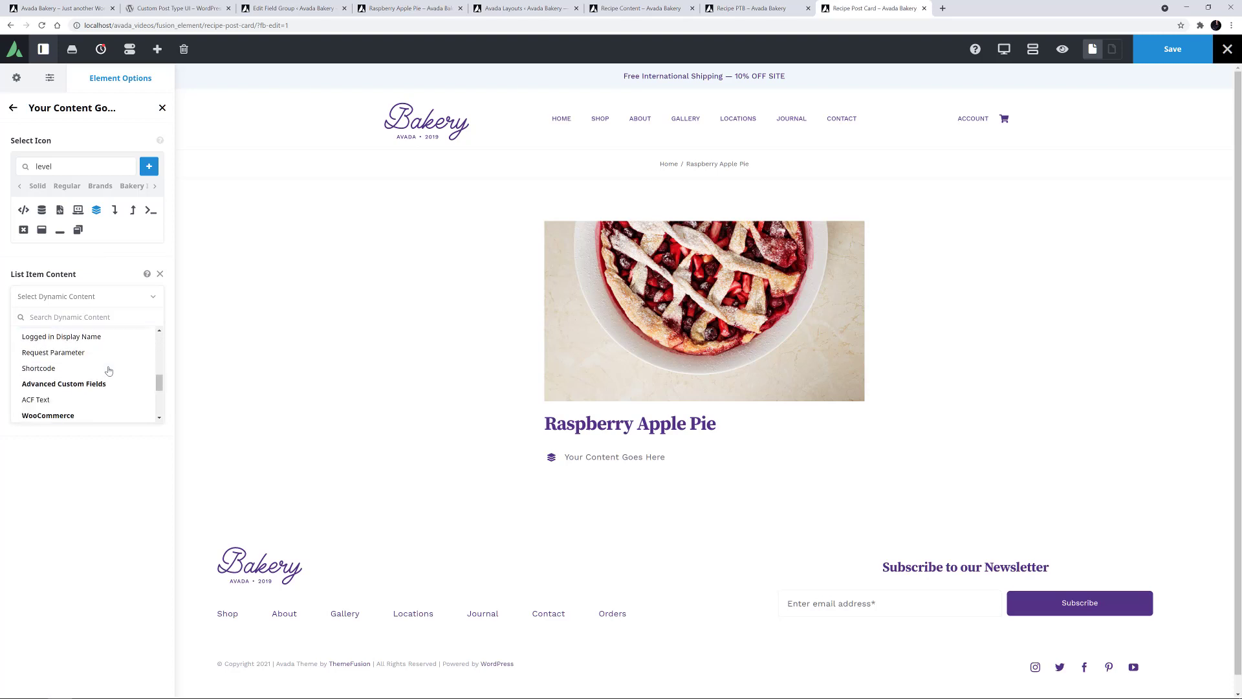
pyautogui.click(53, 403)
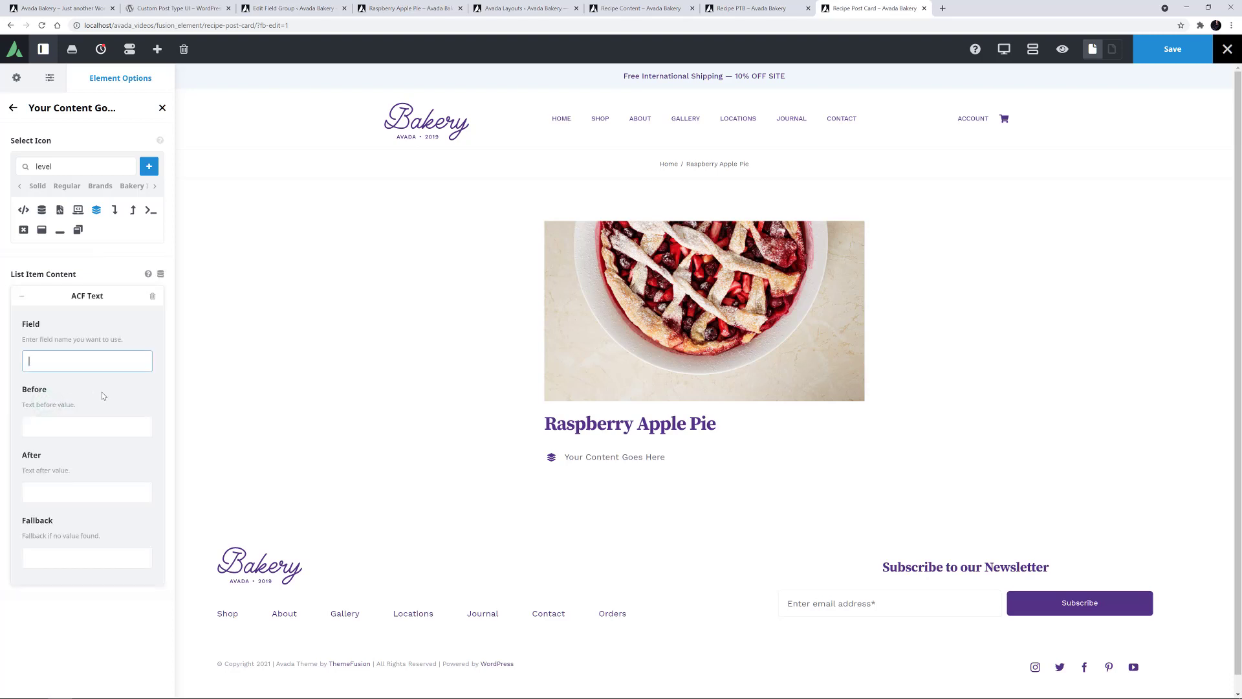
pyautogui.write('difficulty')
pyautogui.press('Tab')
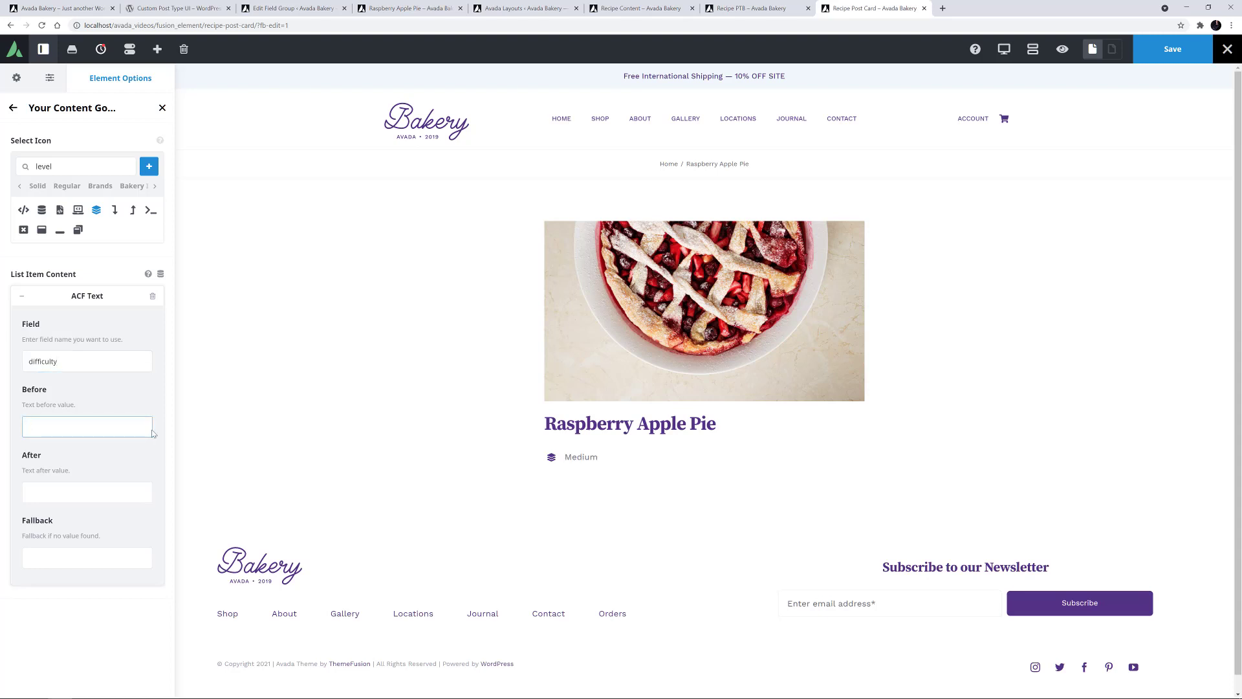
pyautogui.write('Difficulty:')
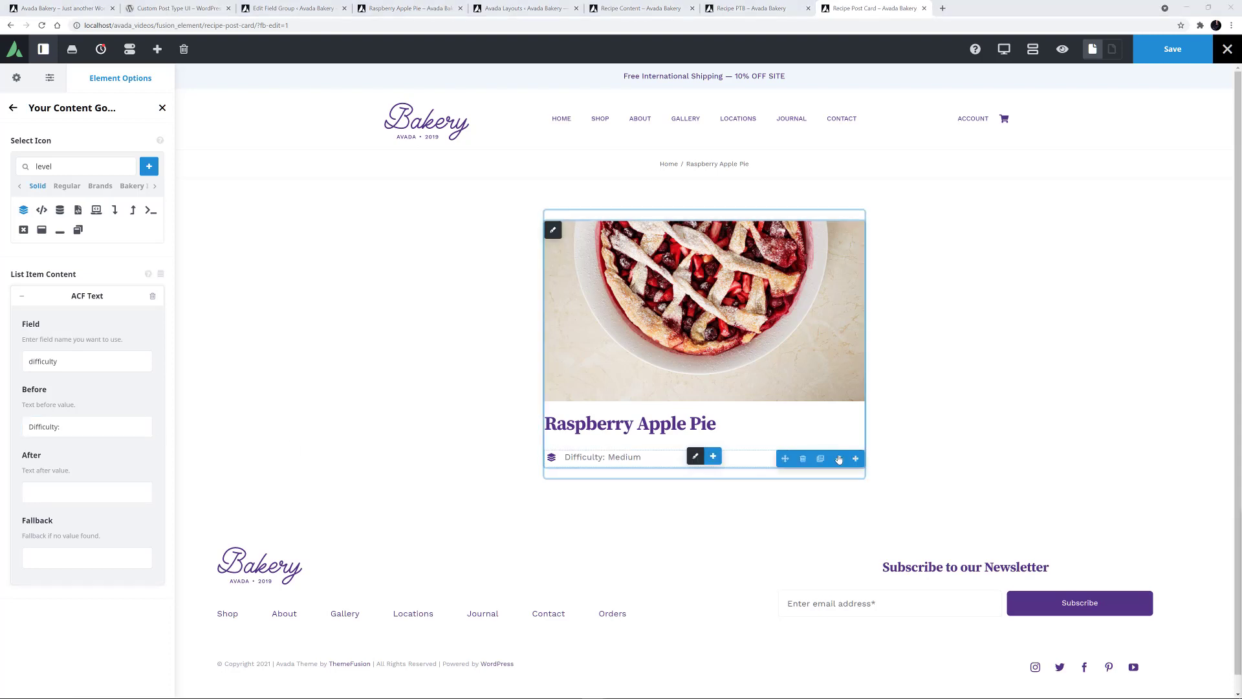
# Step: Duplicate the difficulty list item and give the copy an hourglass icon
pyautogui.click(817, 459)
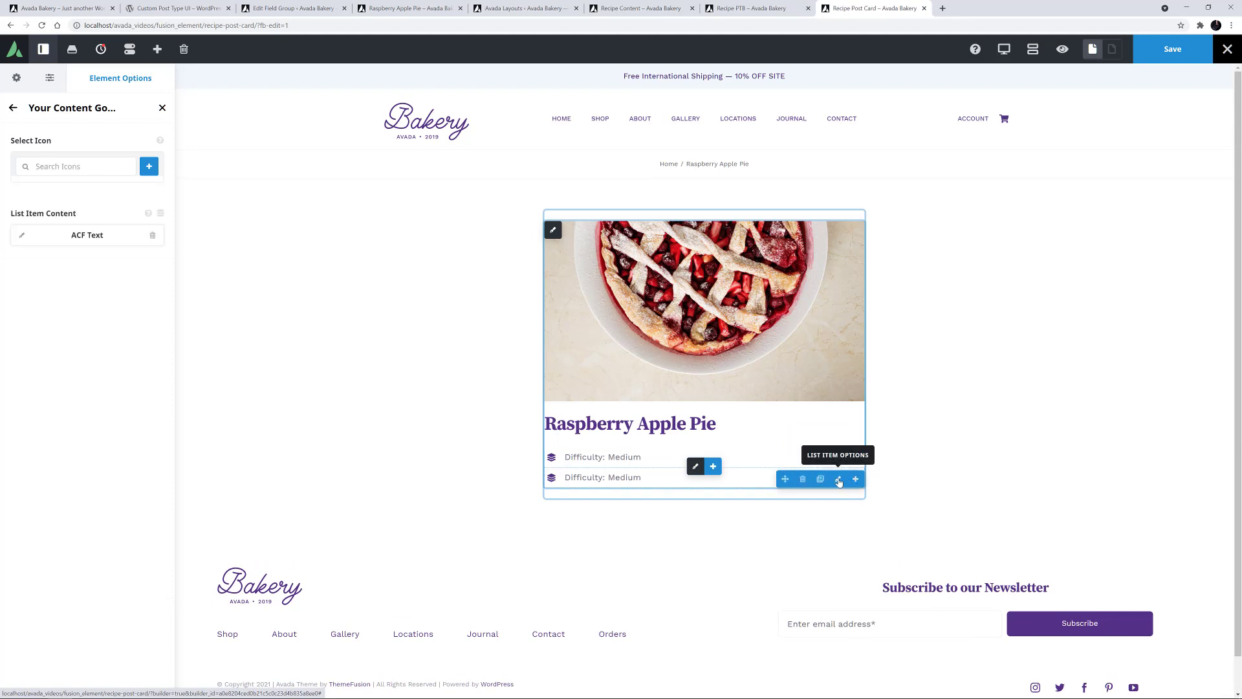
pyautogui.click(78, 166)
pyautogui.write('hourglass')
pyautogui.click(142, 209)
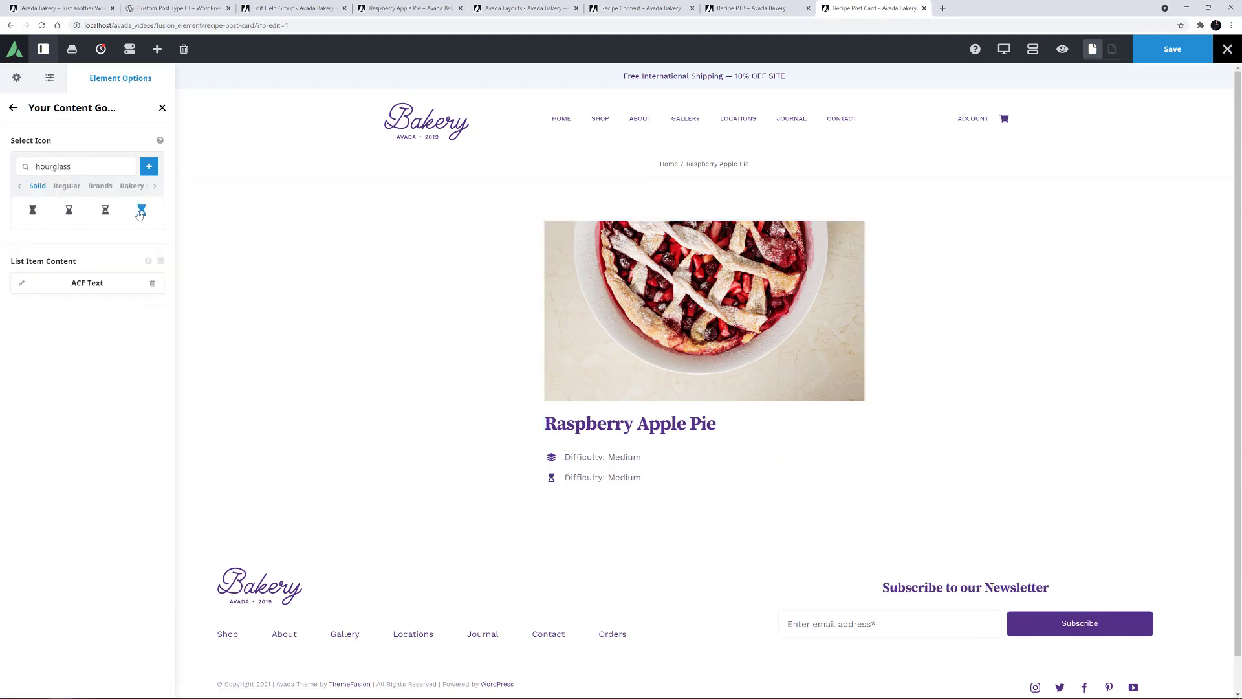
# Step: Set the second list item's ACF field to "prep_time", clear its before text and enter "prep" as the text after the value
pyautogui.click(24, 285)
pyautogui.doubleClick(51, 349)
pyautogui.write('prep_time')
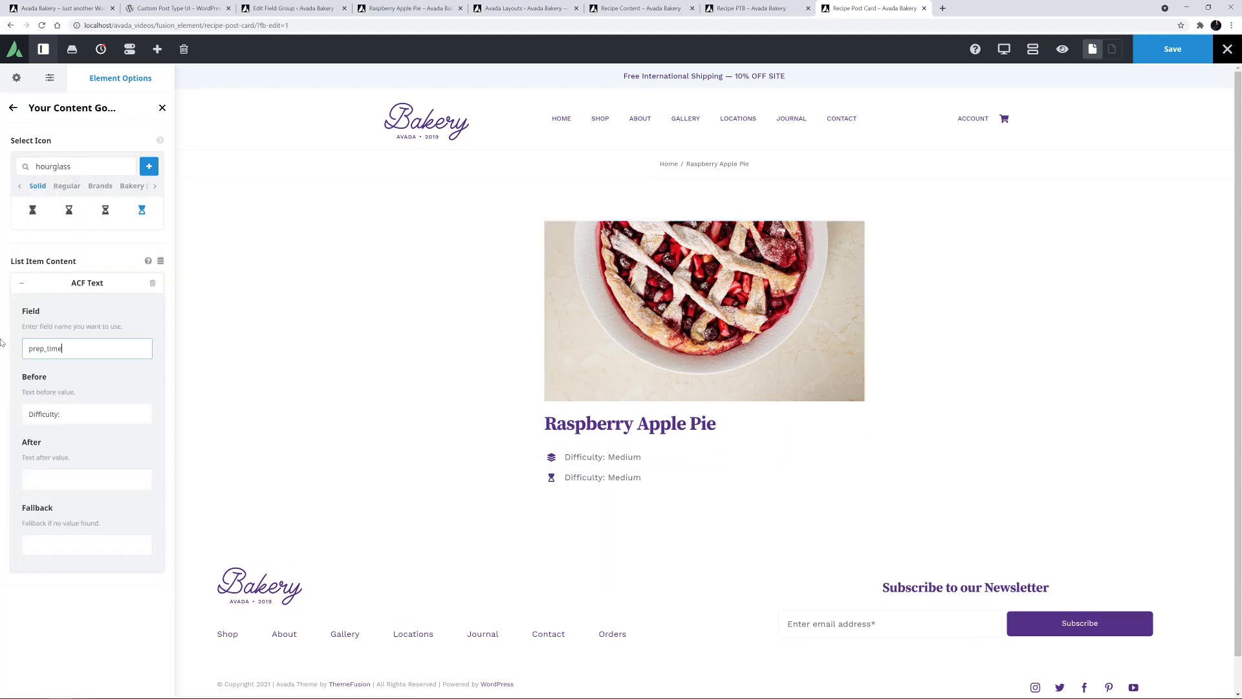
pyautogui.moveTo(61, 414); pyautogui.dragTo(10, 404)
pyautogui.press('BackSpace')
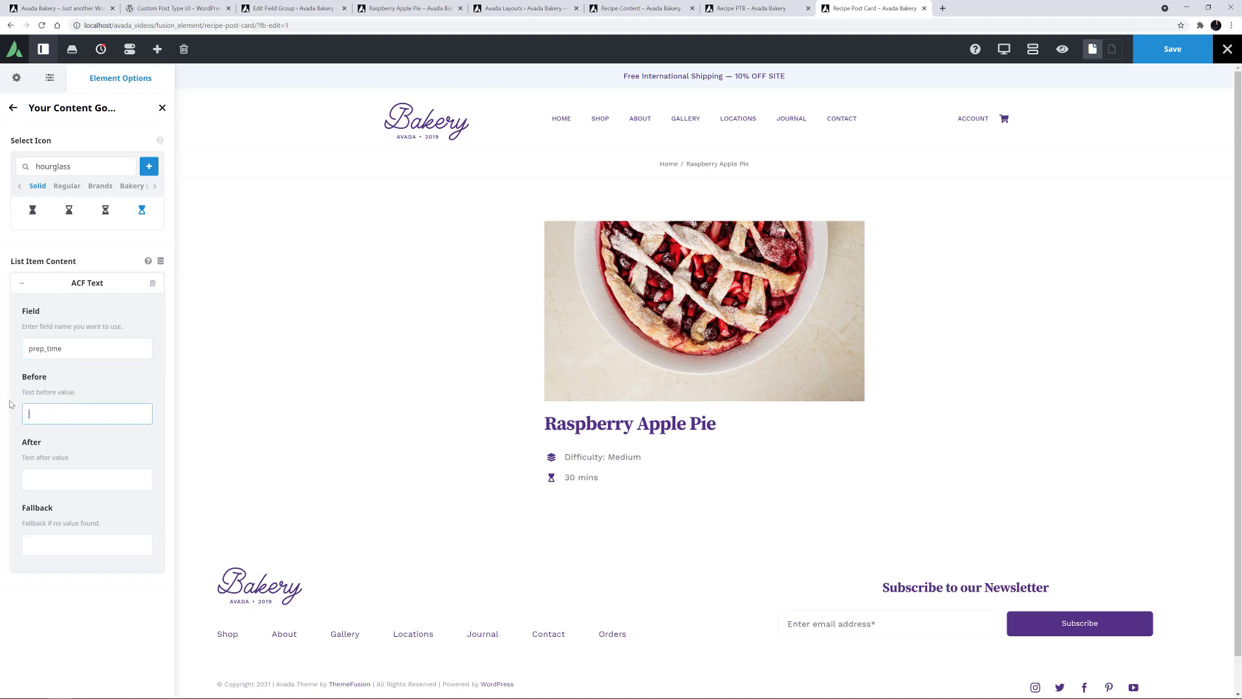
pyautogui.press('Tab')
pyautogui.write('prep')
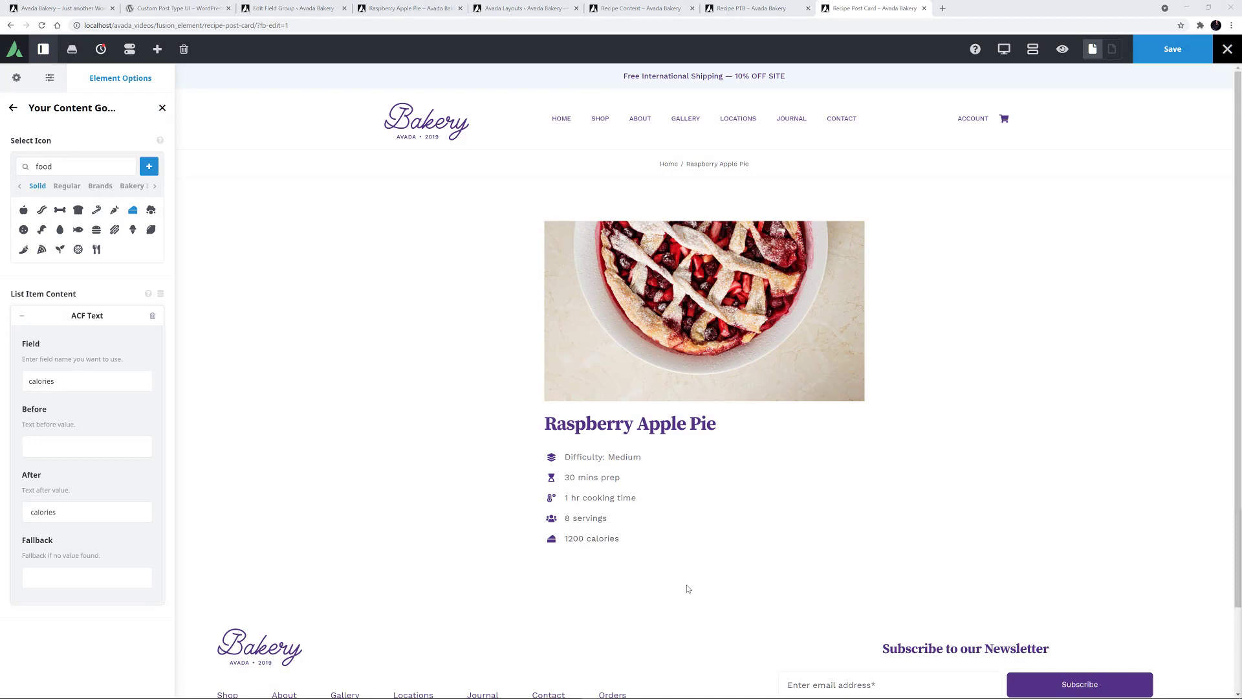
# Step: Save the recipe post card and add a Post Cards element under the homepage's "Our Recipe Collection" heading
pyautogui.click(1175, 52)
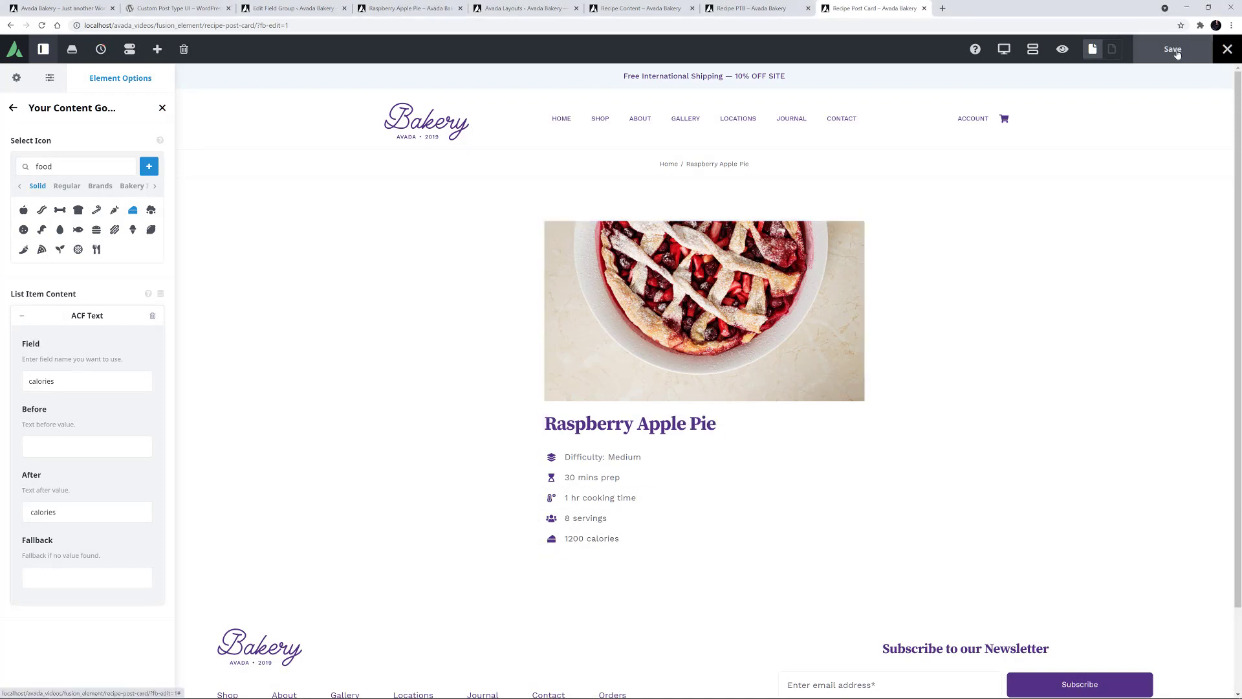
pyautogui.click(60, 6)
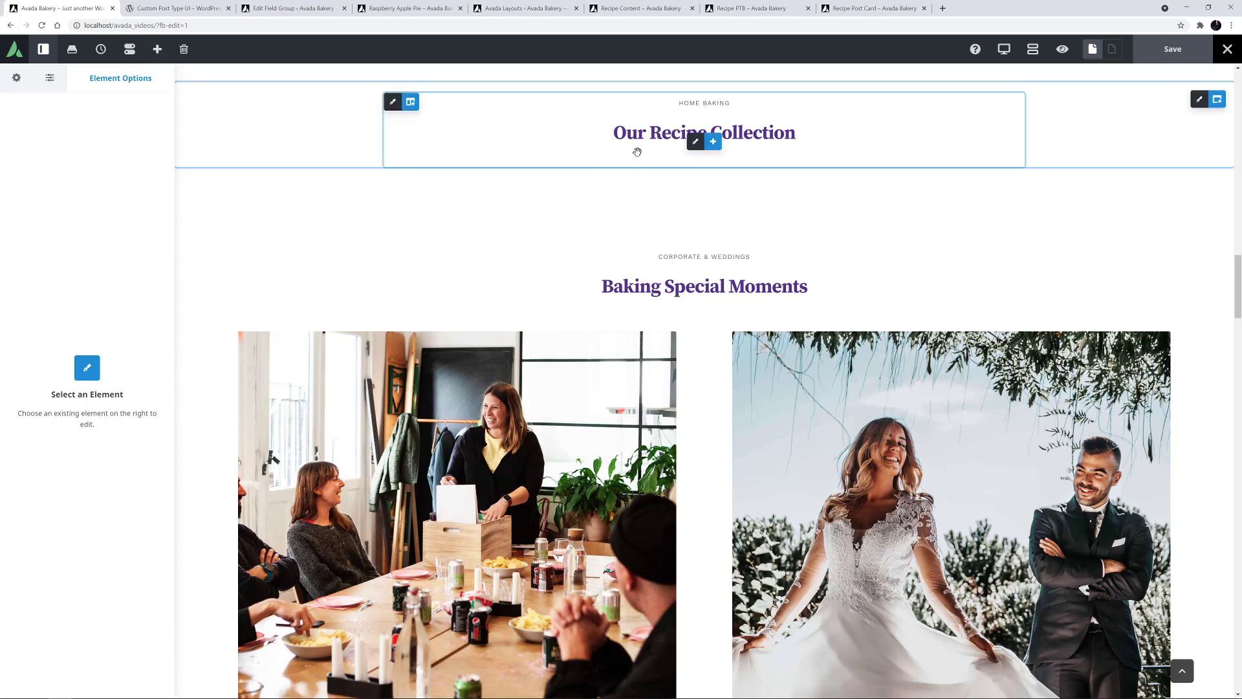
pyautogui.click(713, 141)
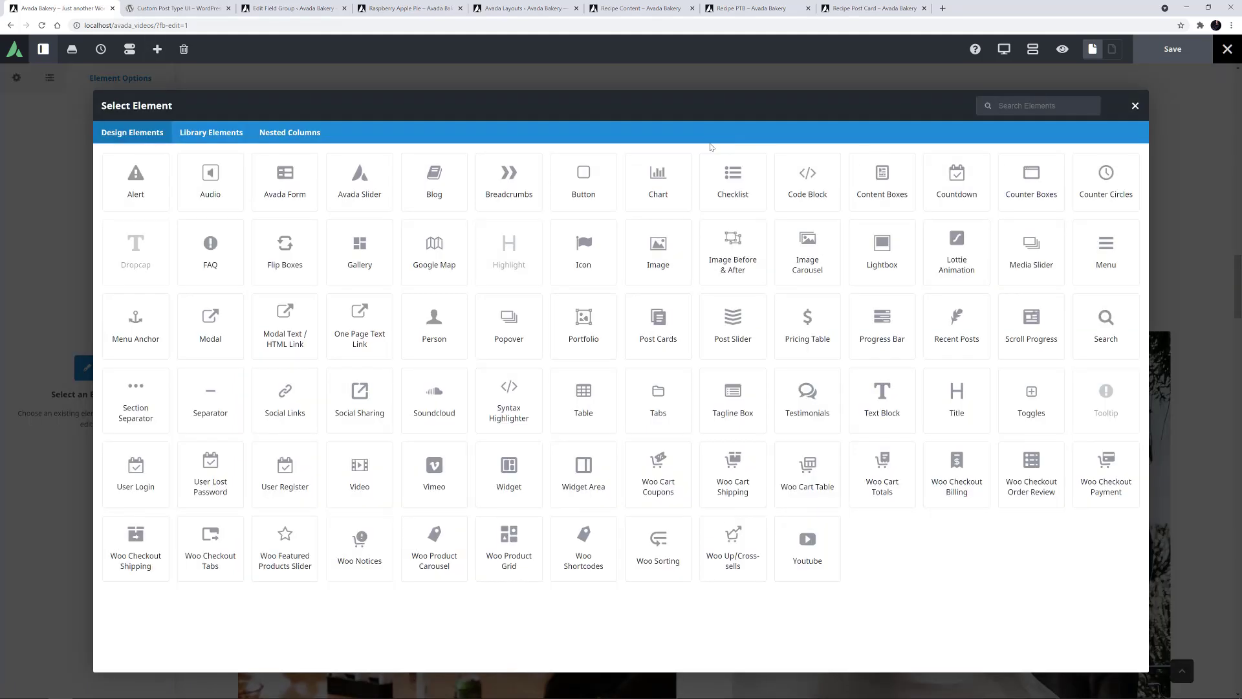
pyautogui.click(669, 322)
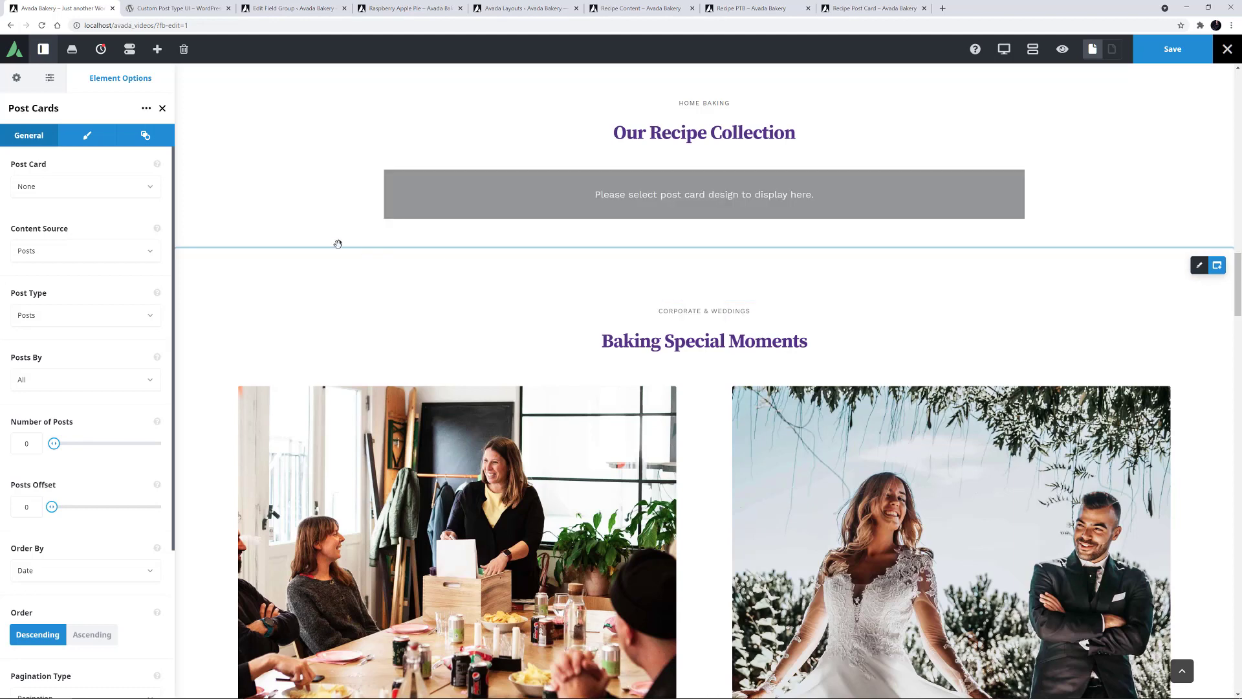
# Step: Choose Recipe Post Card as the Post Cards element's design and Recipes as its post type
pyautogui.click(101, 191)
pyautogui.click(70, 231)
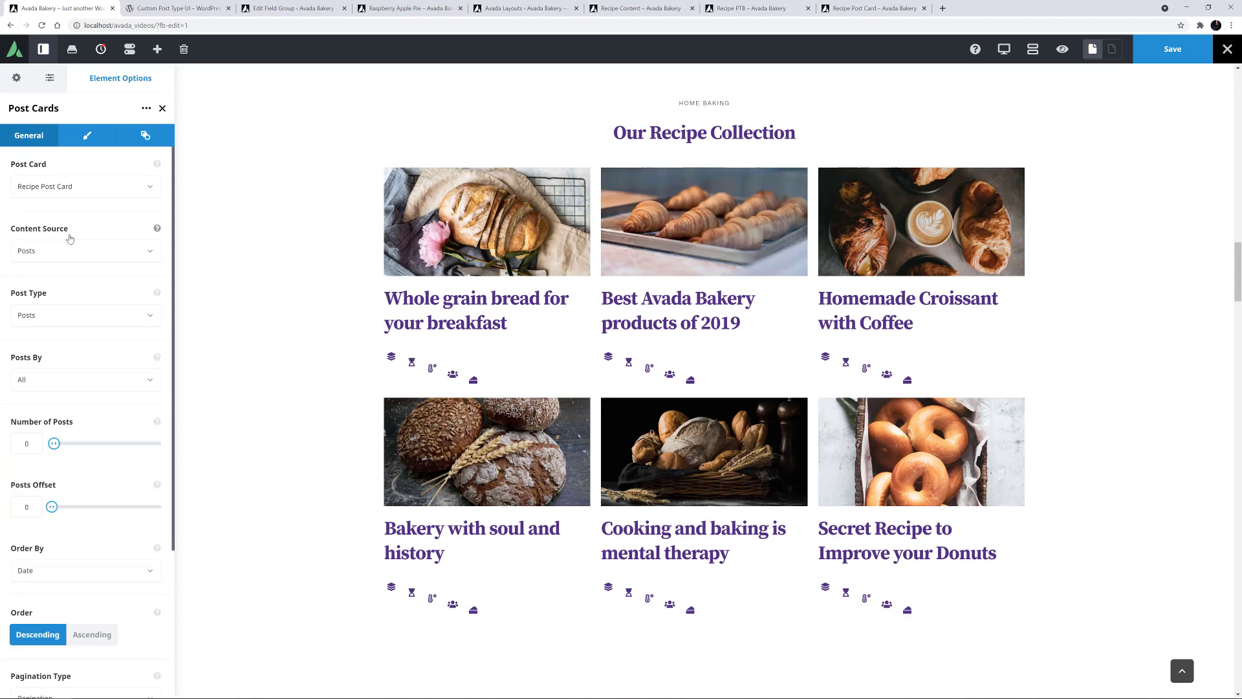
pyautogui.click(60, 315)
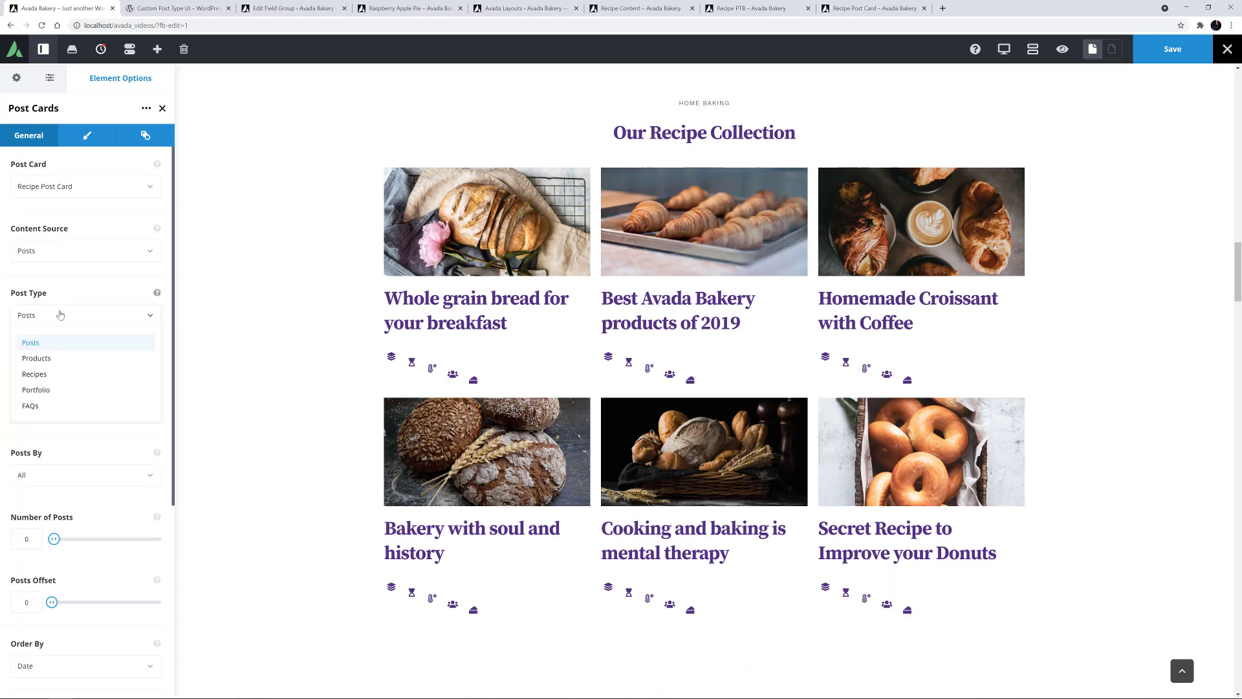
pyautogui.click(40, 376)
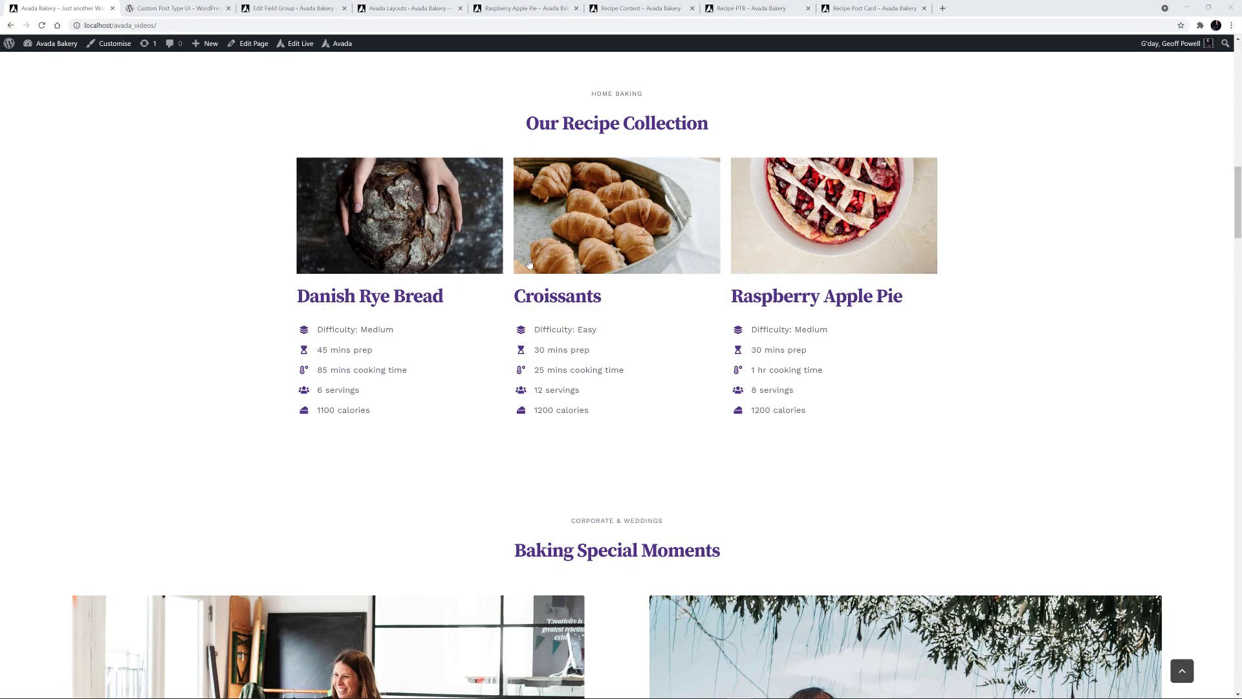
# Step: View the Croissants recipe from the homepage's recipe collection and continue to the Danish Rye Bread recipe
pyautogui.click(592, 221)
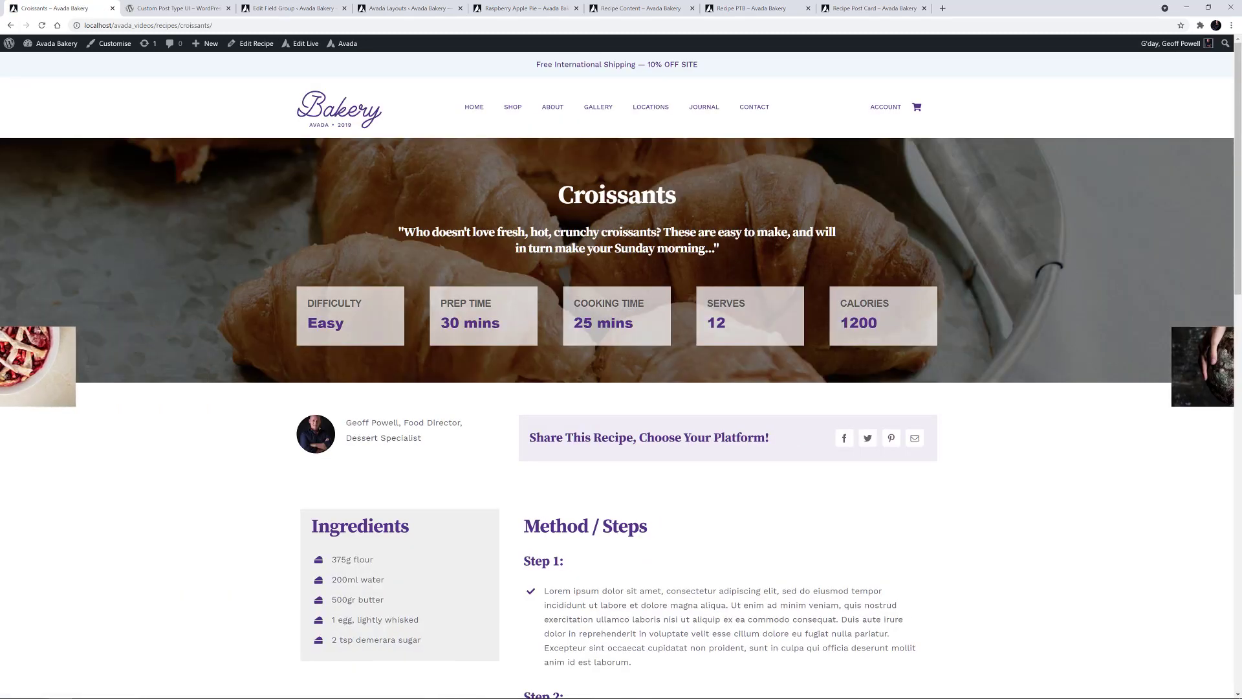
pyautogui.click(1176, 388)
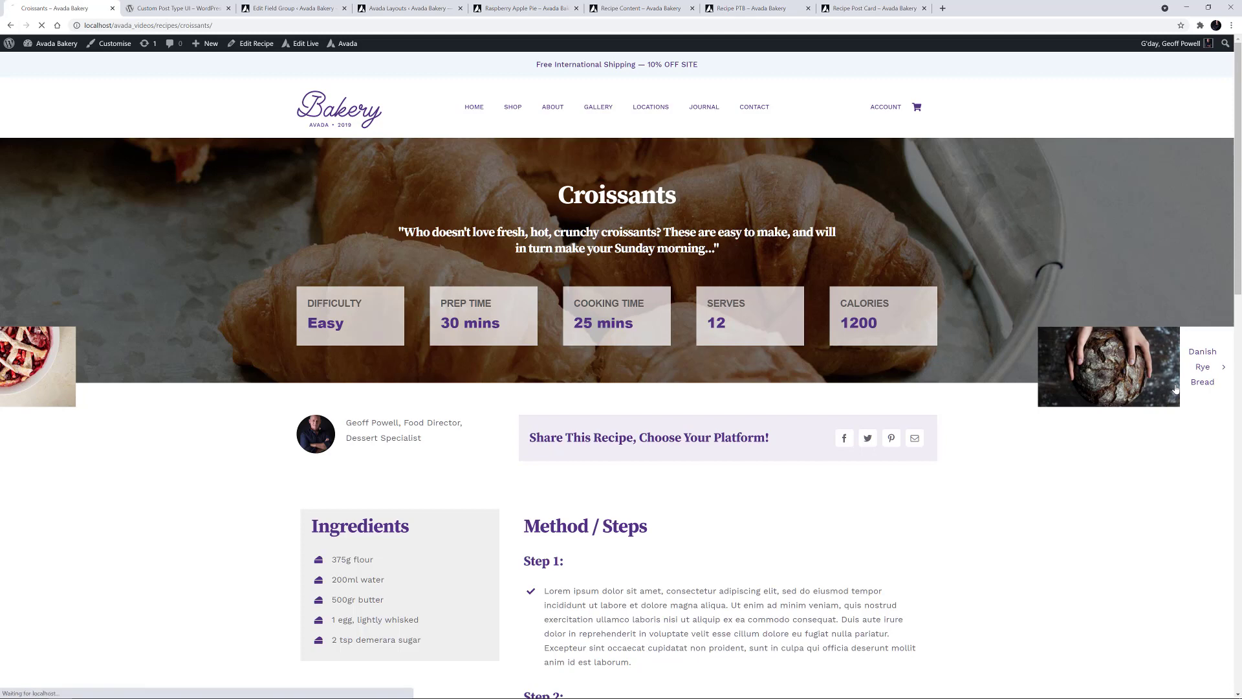